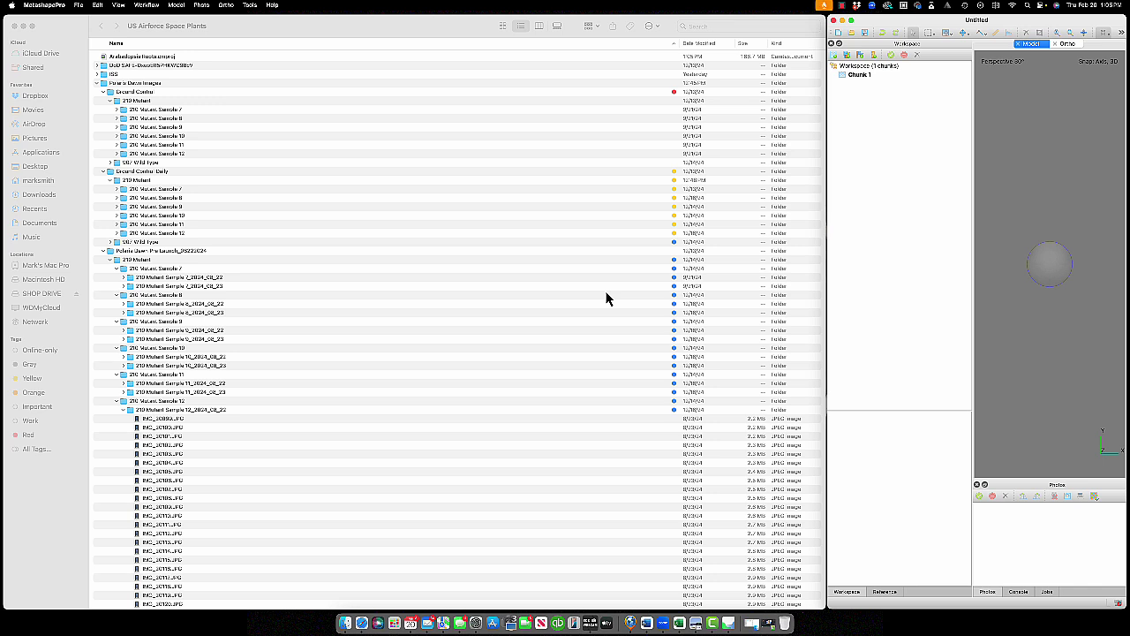
Collapse the Ground Control, Ground Control Daily and Polaris Dawn Pre-Launch folders, plus the Cuvette 1 - SDF Position 1 subfolder
left_click(102, 92)
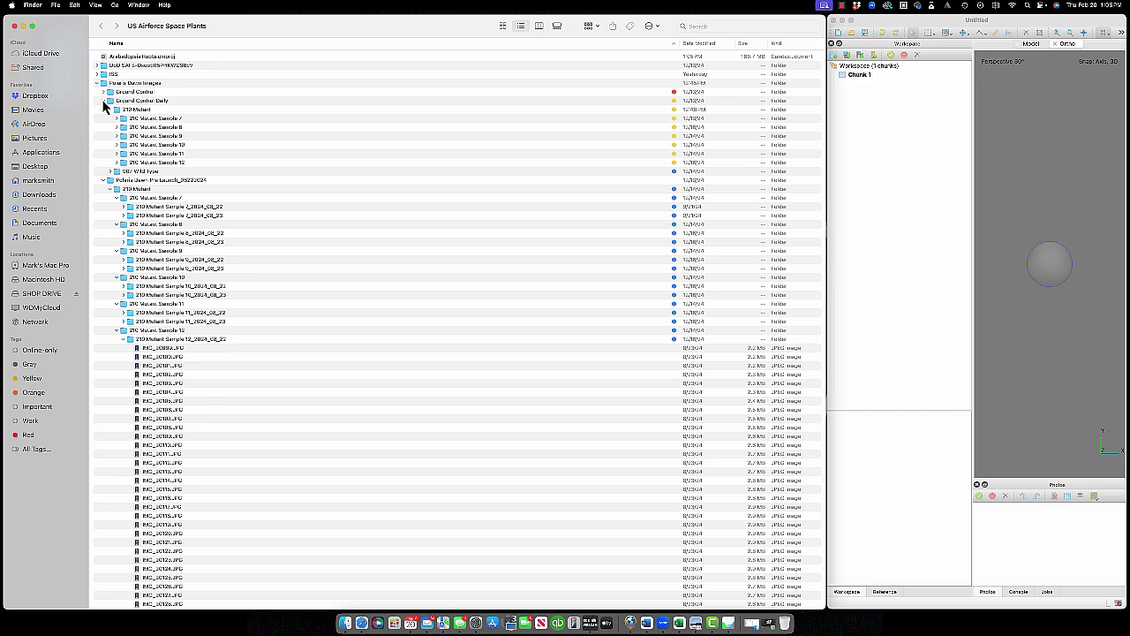
left_click(103, 101)
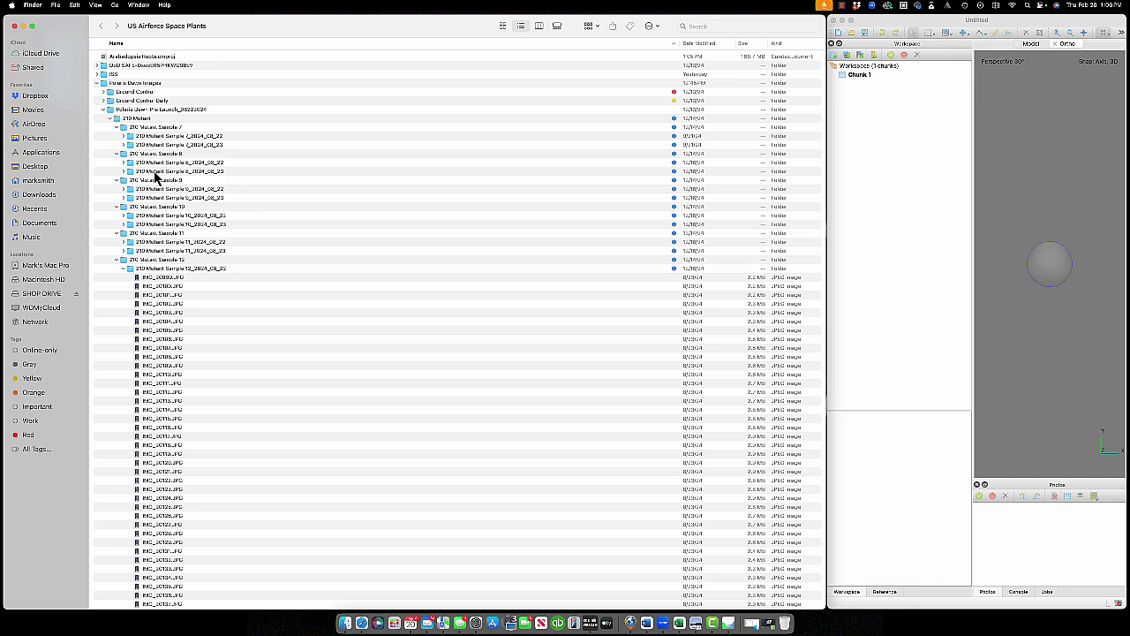
left_click(104, 110)
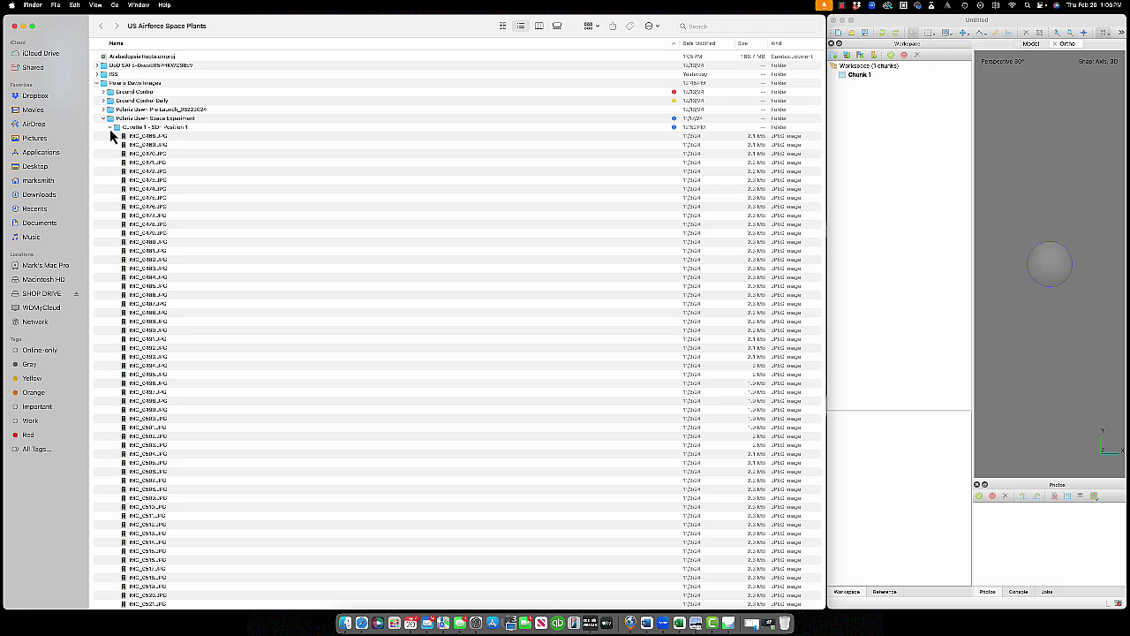
left_click(109, 127)
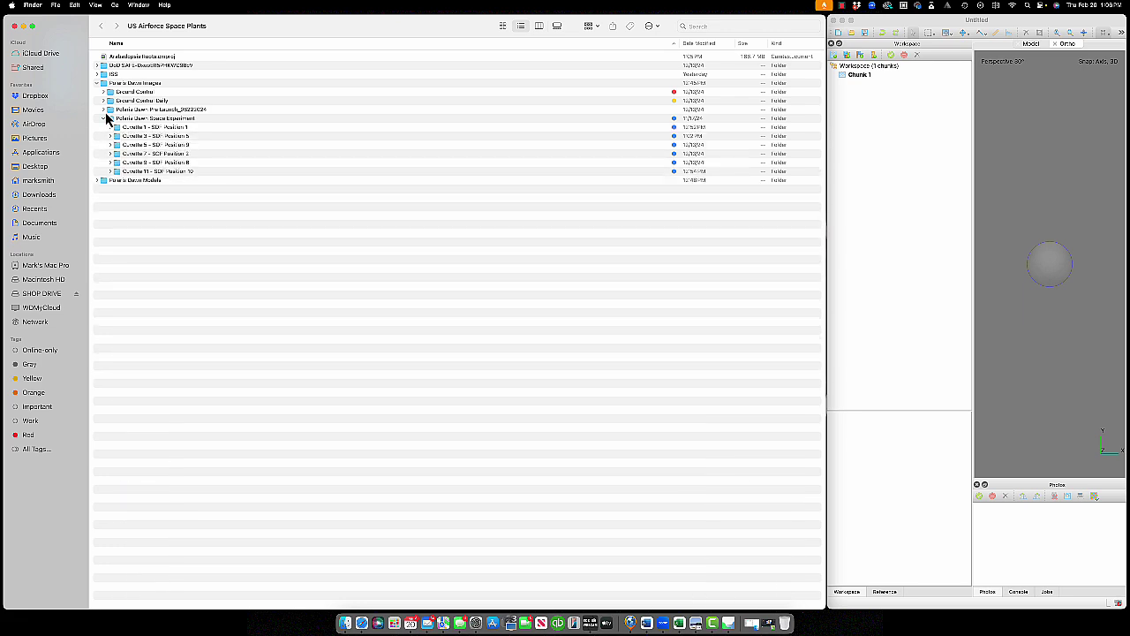
Expand the Polaris Dawn Pre-Launch folder and preview IMG_19372.JPG from the first dated 210 Mutant Sample 7 folder
left_click(103, 109)
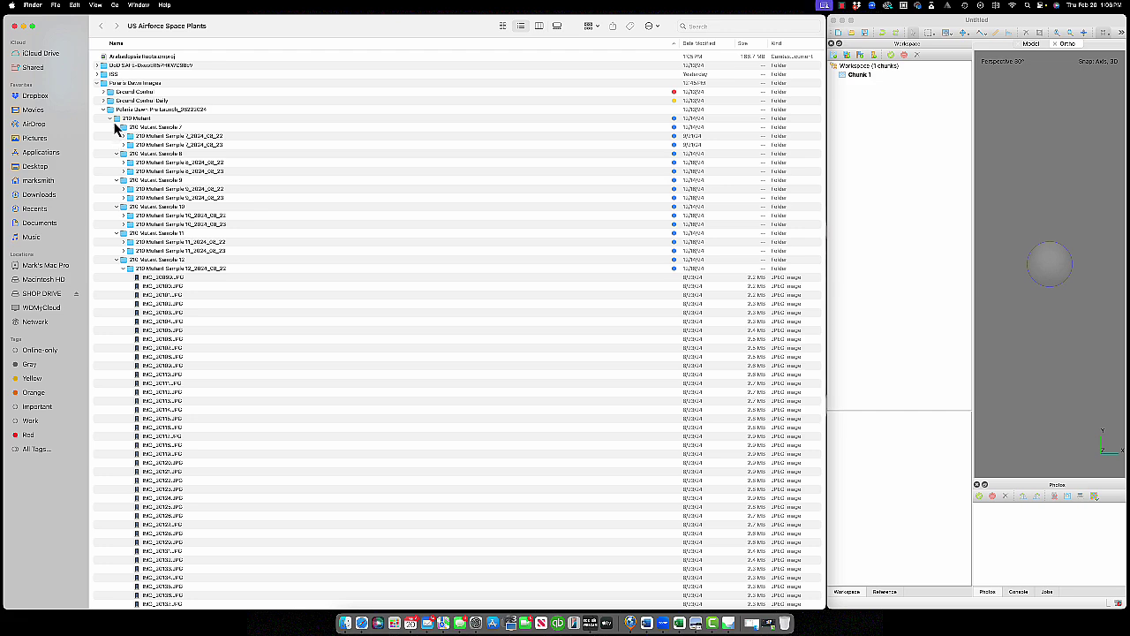
left_click(125, 137)
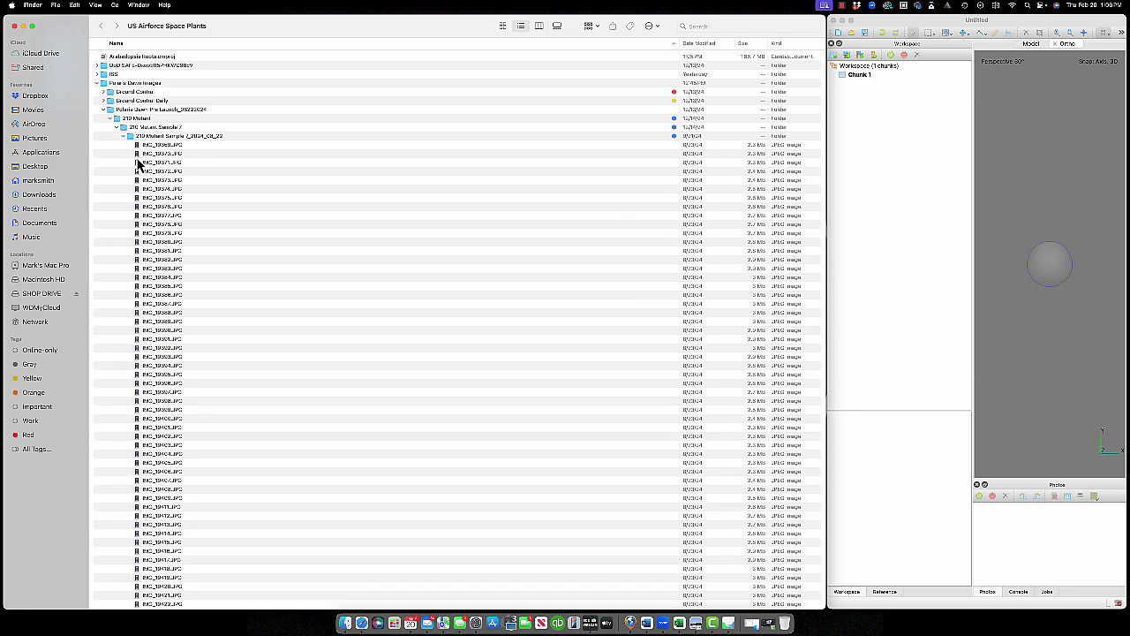
left_click(161, 173)
key("space")
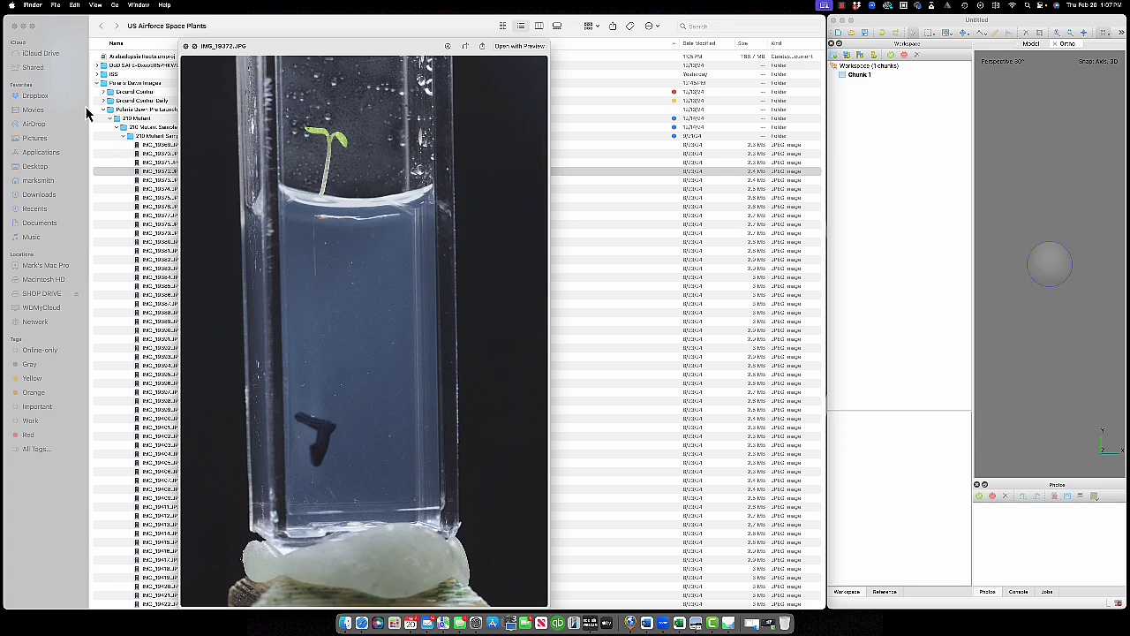
Collapse the expanded 210 Mutant Sample 7 and Sample 12 image folders, and move the preview window clear of the file list
left_click(123, 138)
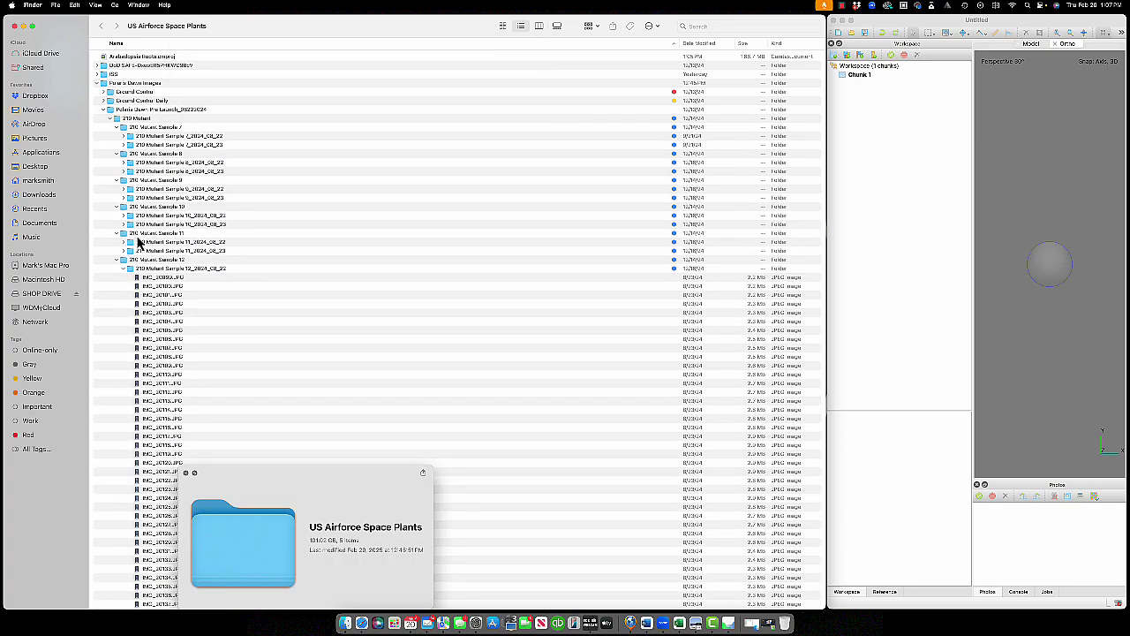
scroll(137, 270, "down", 10)
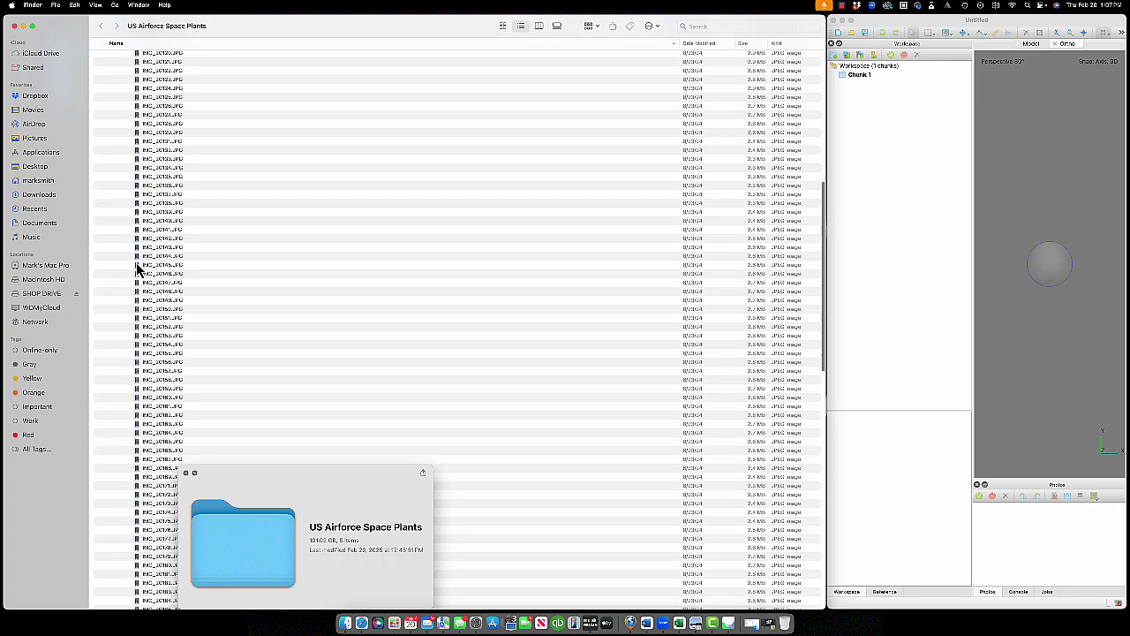
scroll(136, 269, "up", 8)
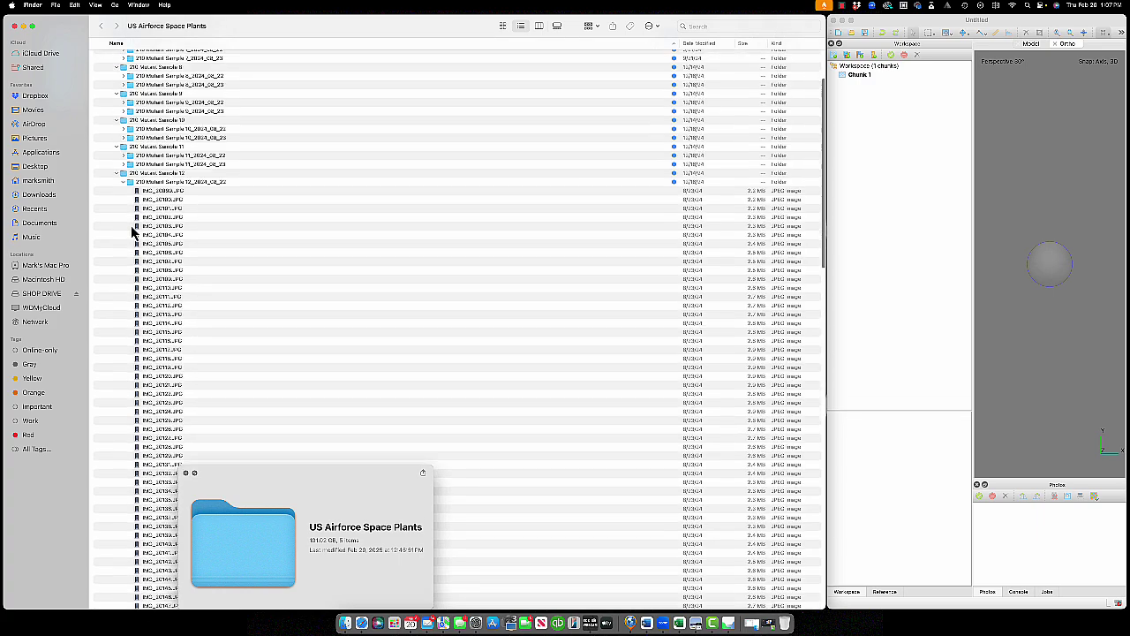
scroll(133, 231, "up", 2)
left_click(124, 264)
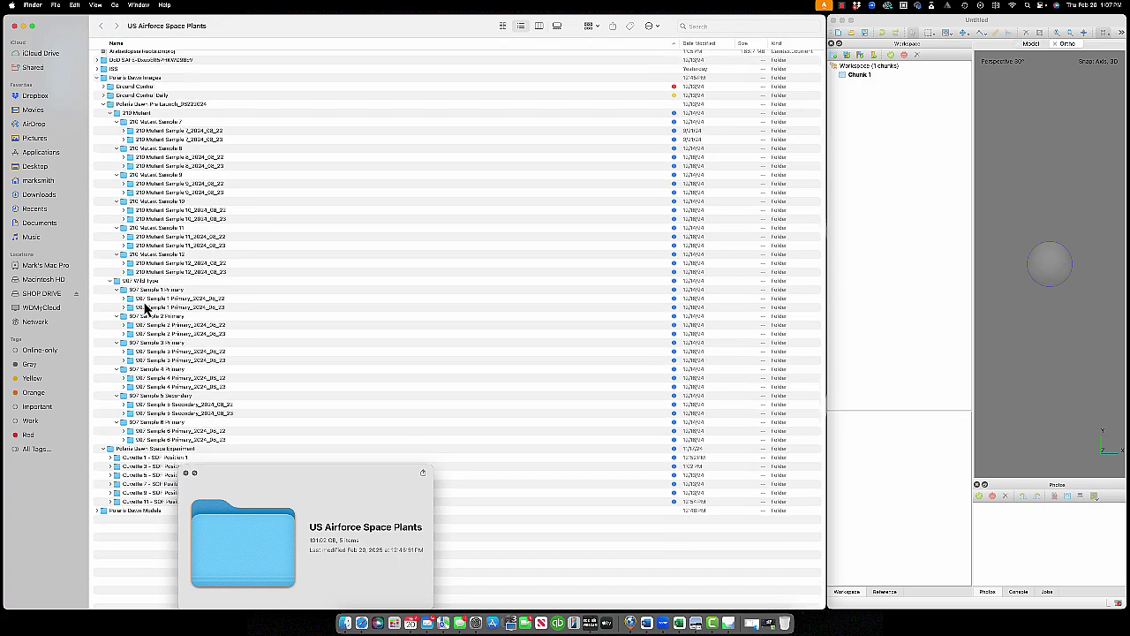
left_click_drag(214, 479, 362, 469)
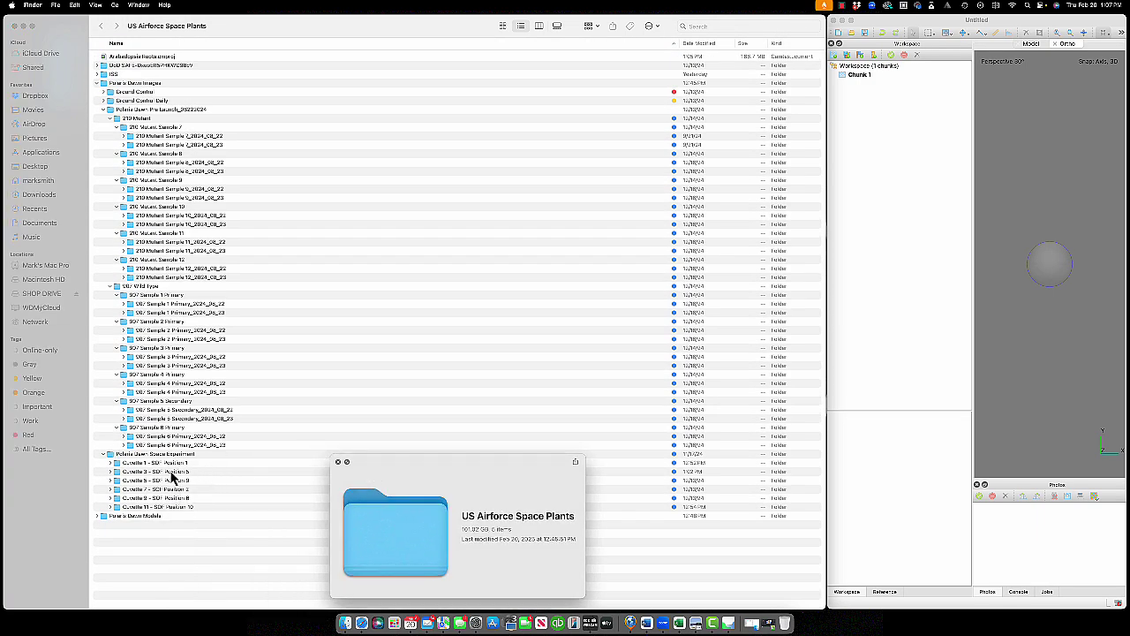
Expand the Cuvette 1 - SDF Position 1 folder under the space experiment and preview IMG_0482.JPG
left_click(110, 464)
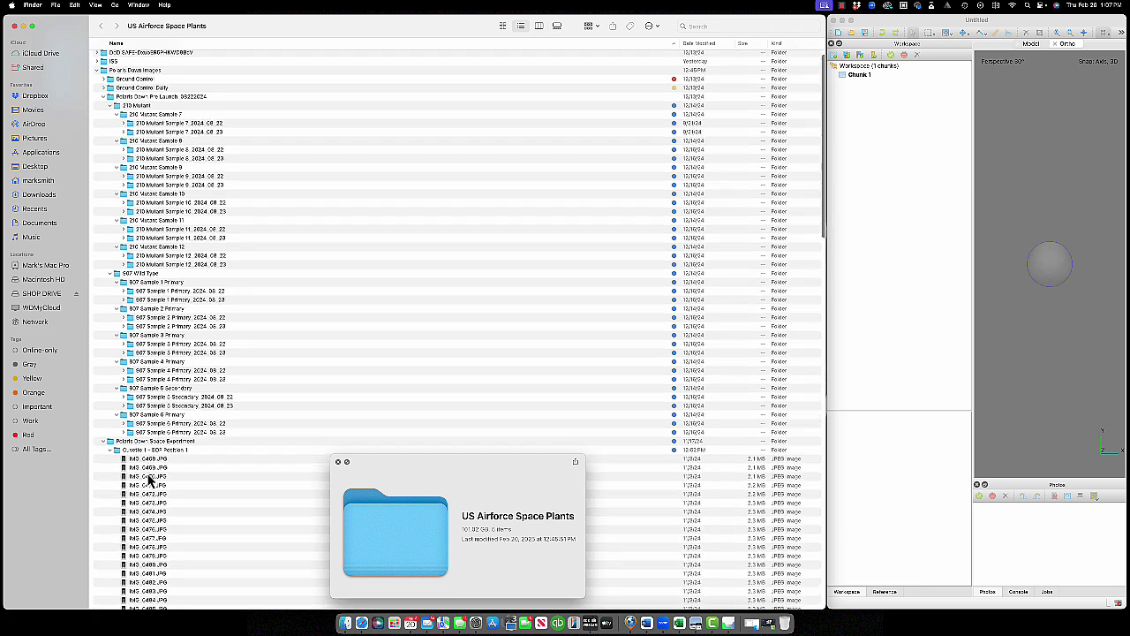
scroll(150, 480, "down", 3)
left_click(148, 491)
key("space")
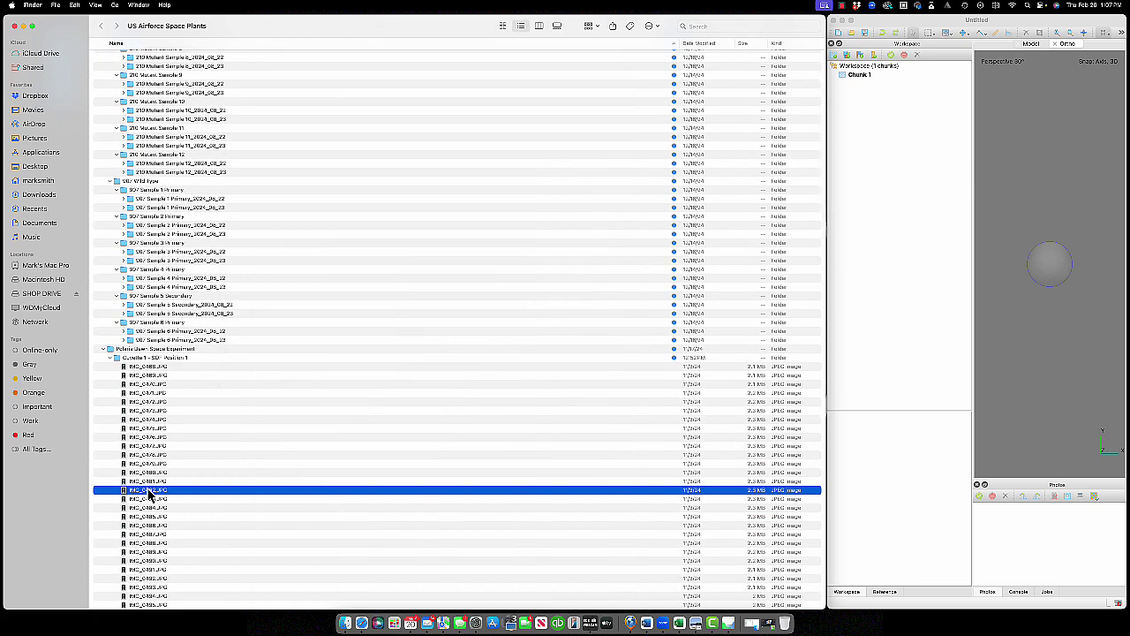
key("space")
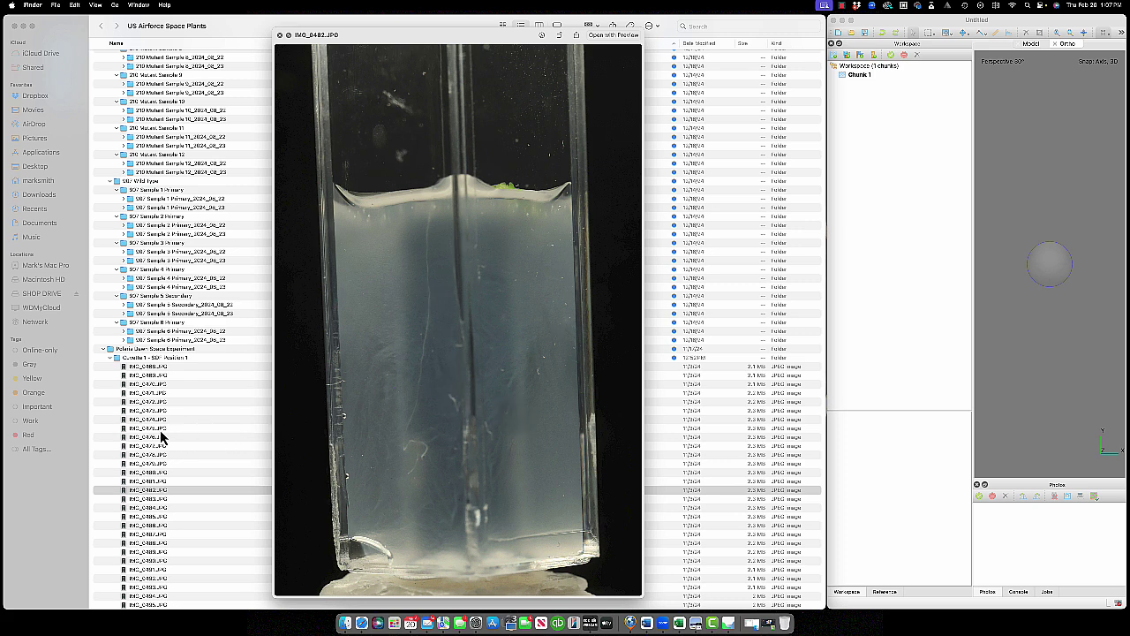
Collapse the Cuvette 1 folder and preview IMG_0771, IMG_0797 and IMG_0807 from the Cuvette 3 - SDF Position 5 folder
left_click(110, 359)
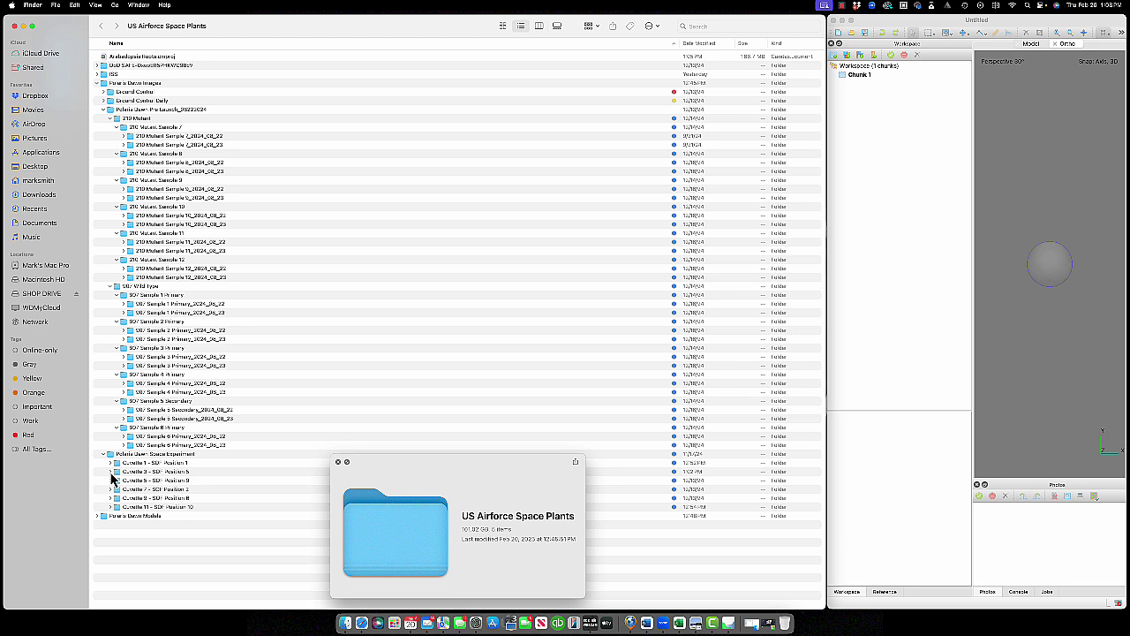
left_click(110, 472)
left_click(147, 535)
scroll(149, 545, "down", 3)
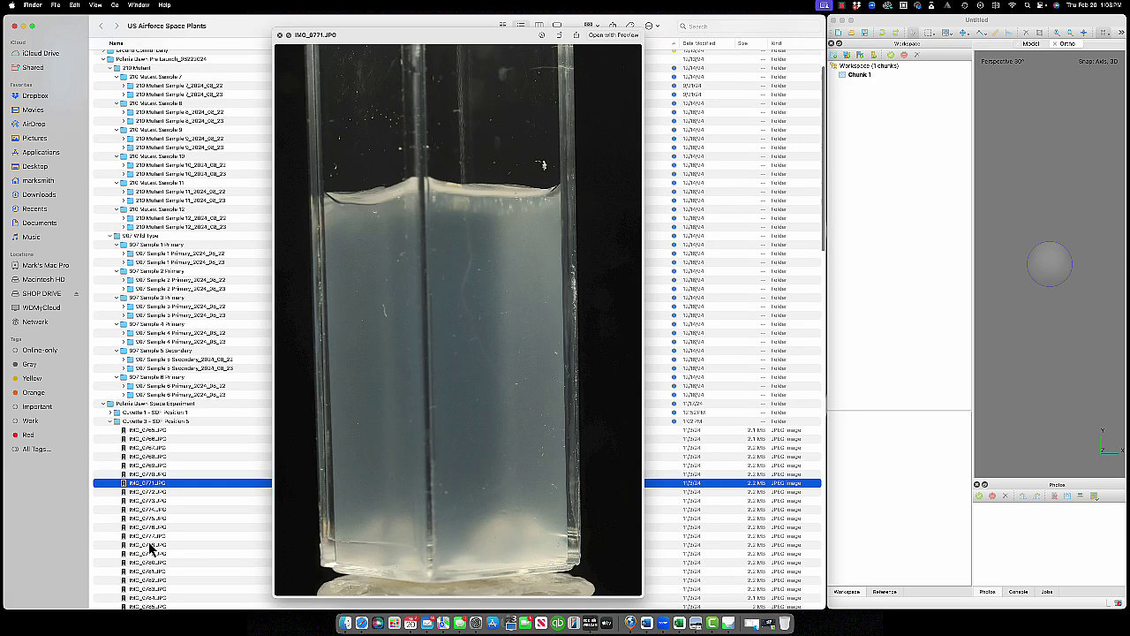
scroll(150, 545, "down", 10)
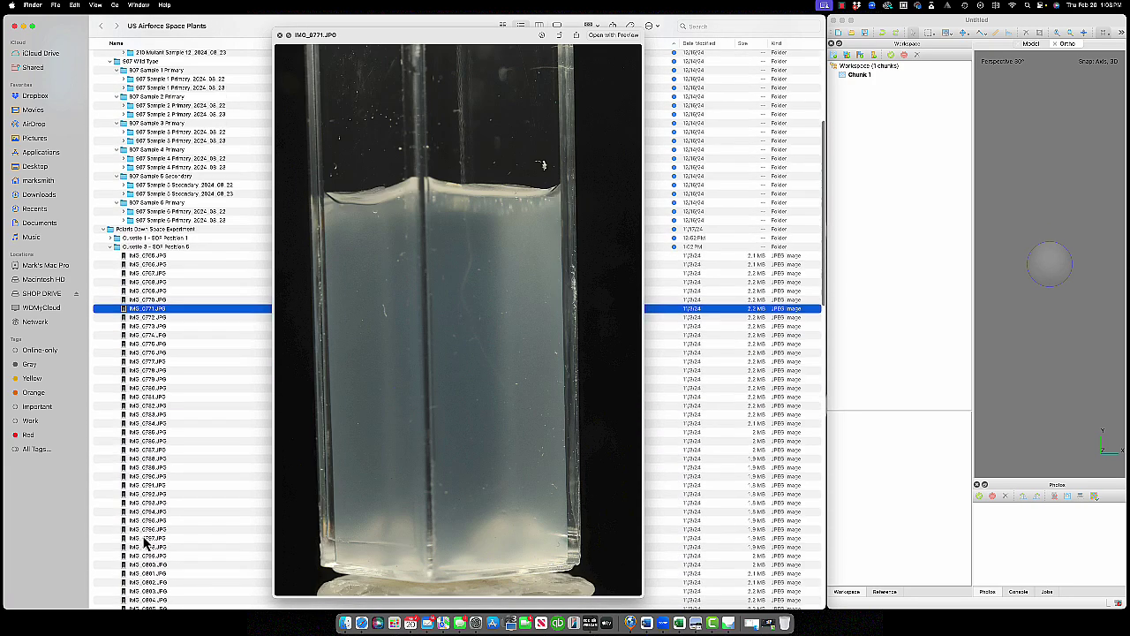
left_click(149, 535)
scroll(152, 528, "down", 2)
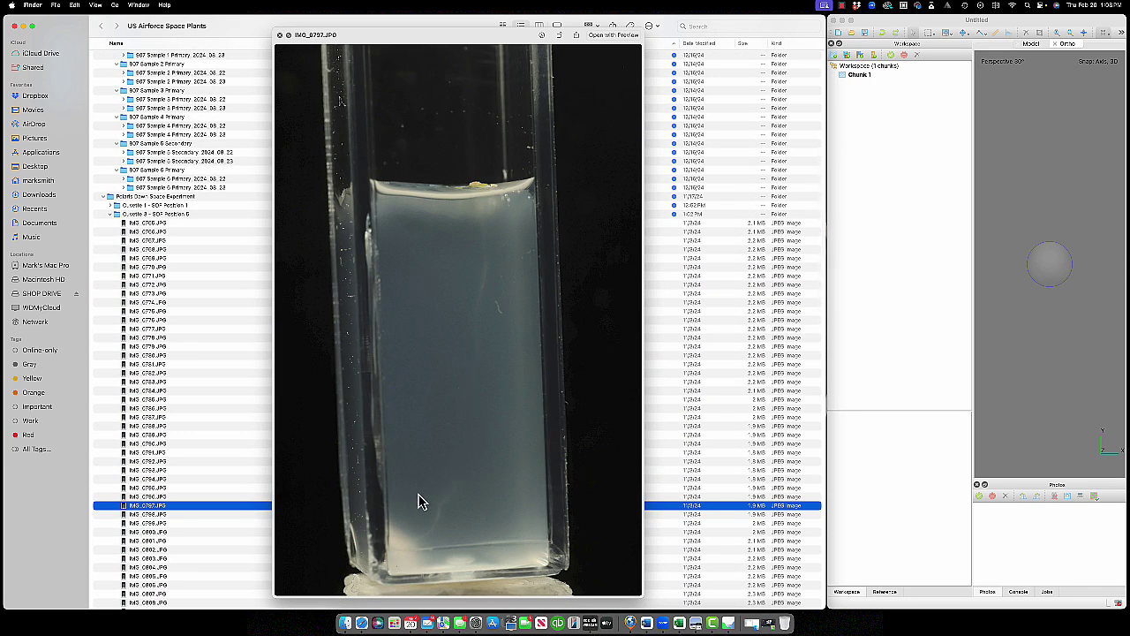
scroll(162, 503, "down", 3)
left_click(166, 524)
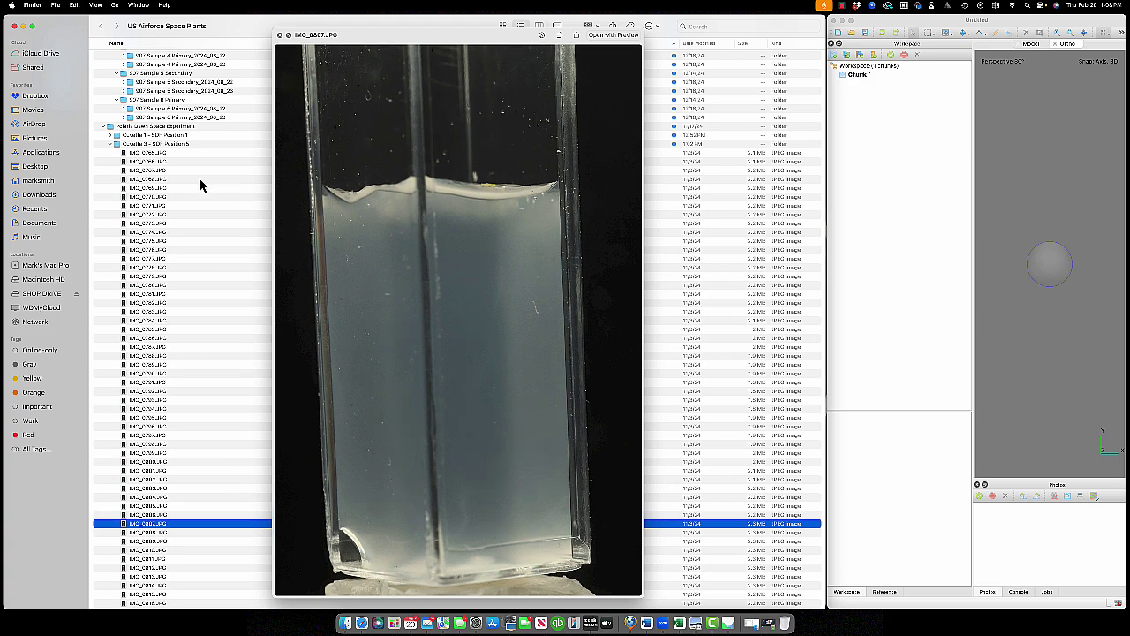
Close the photo preview and open the computer's About This Mac information
left_click(11, 6)
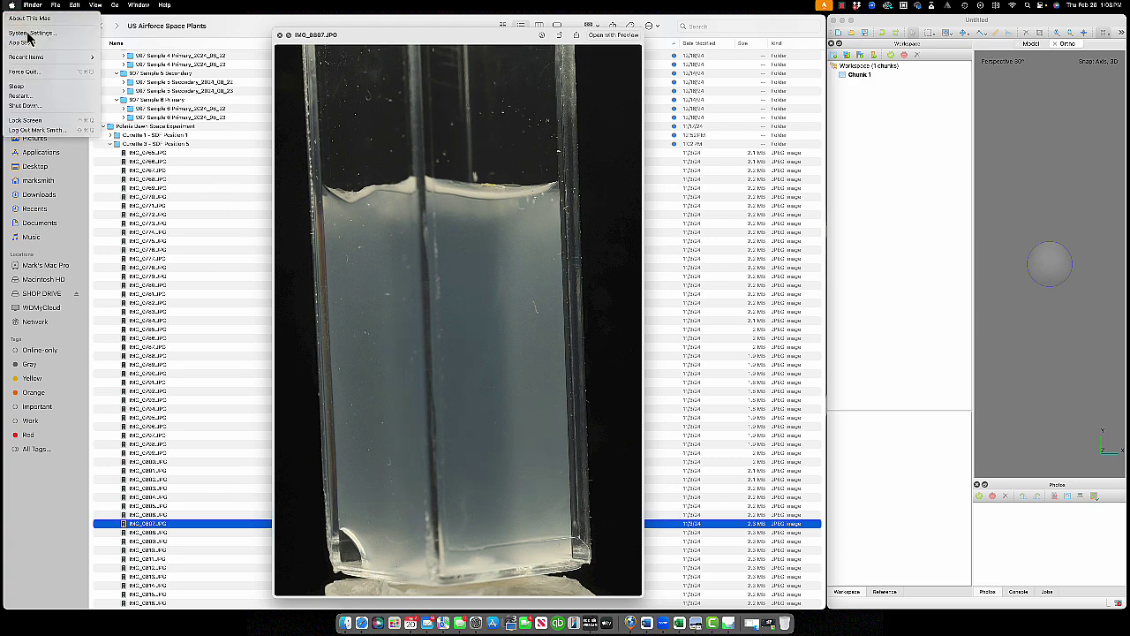
left_click(28, 33)
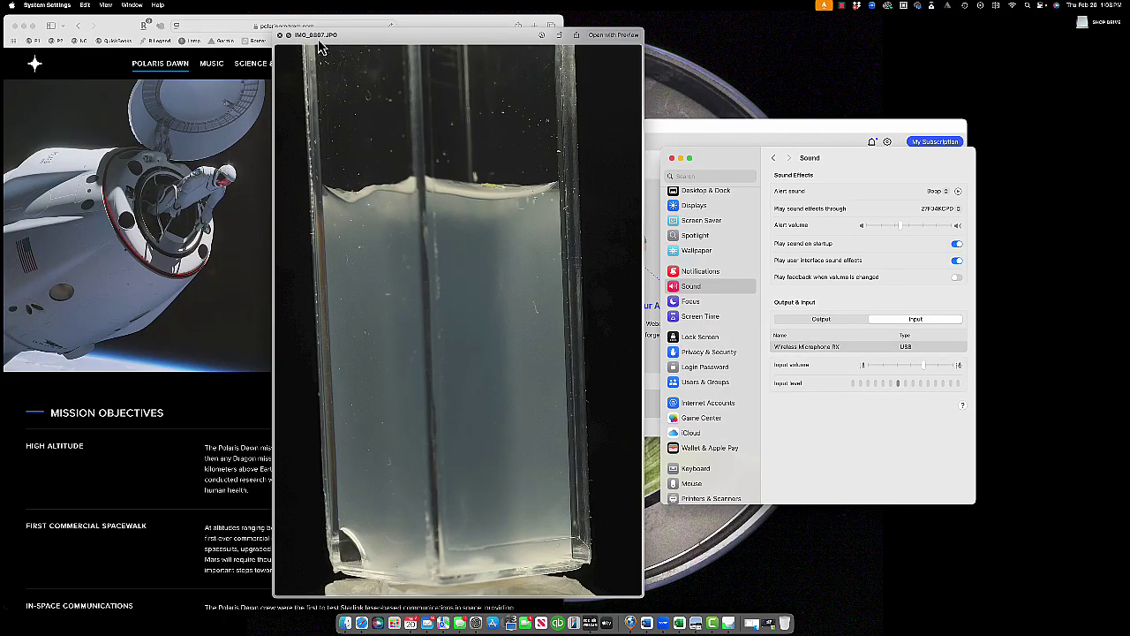
left_click(280, 36)
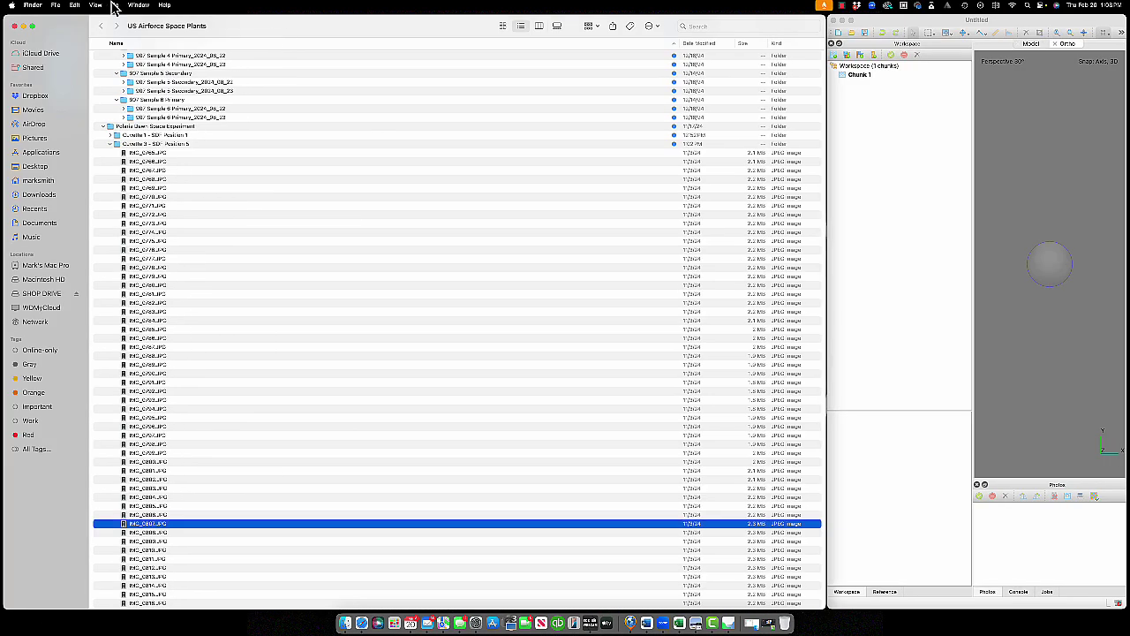
left_click(12, 6)
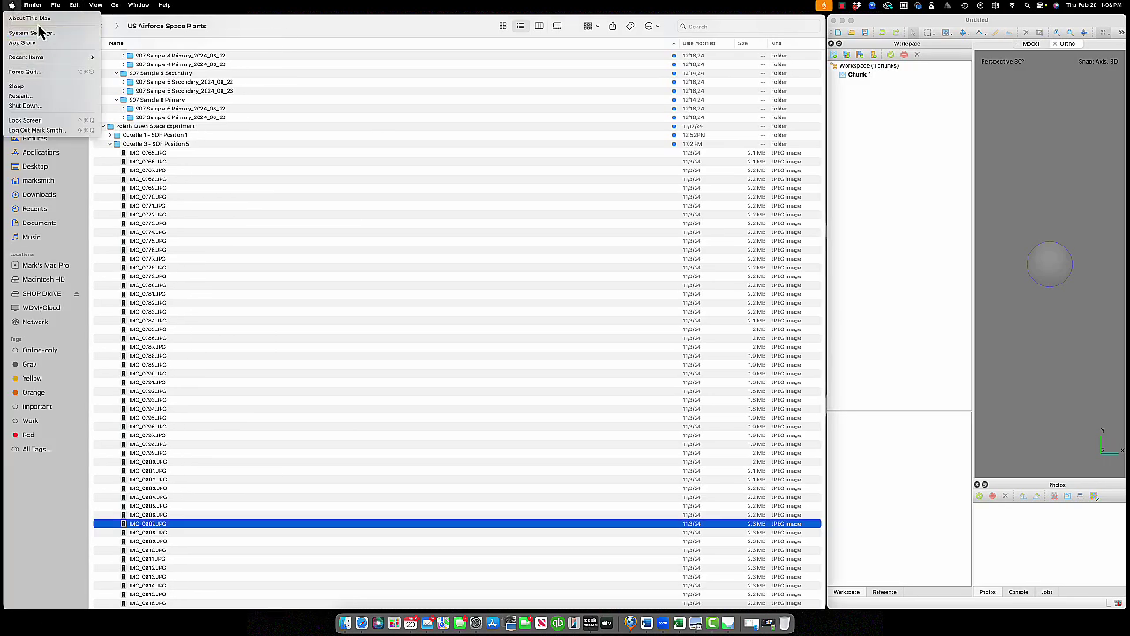
left_click(28, 18)
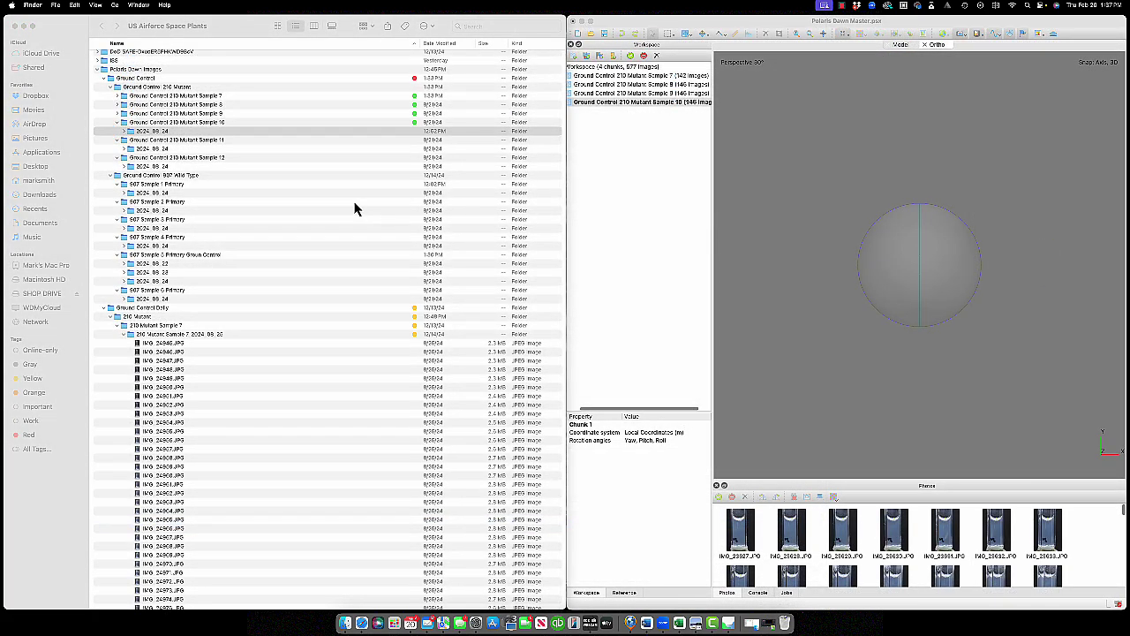
Switch to Metashape, expand the Ground Control 210 Mutant Sample 8 chunk, and enlarge the Photos pane to examine the thumbnails
scroll(271, 181, "up", 1)
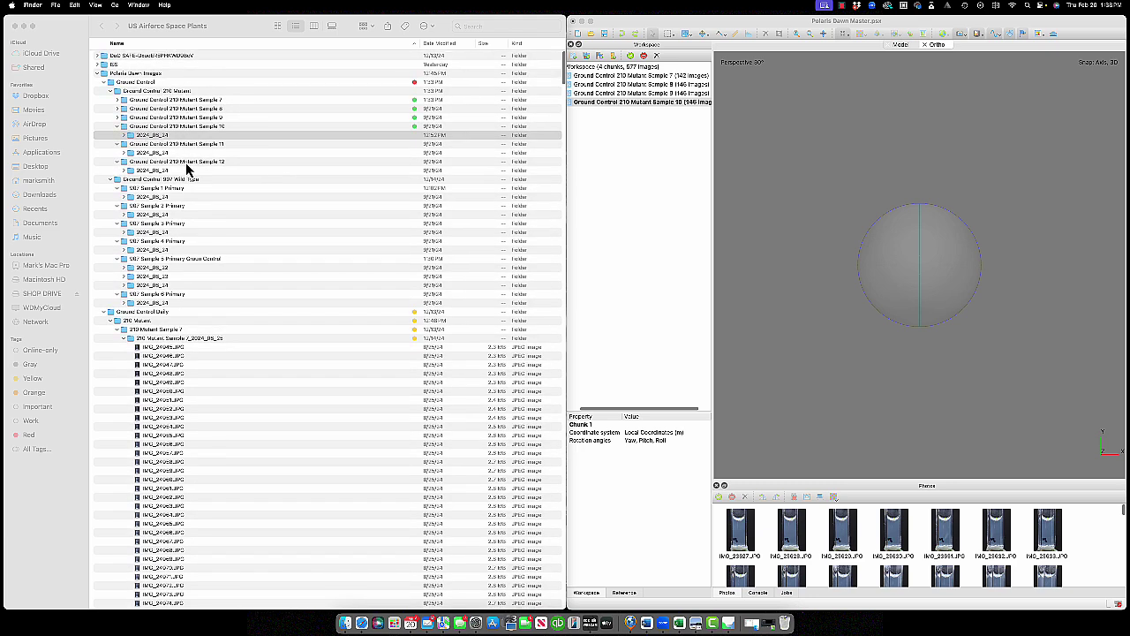
scroll(255, 231, "up", 1)
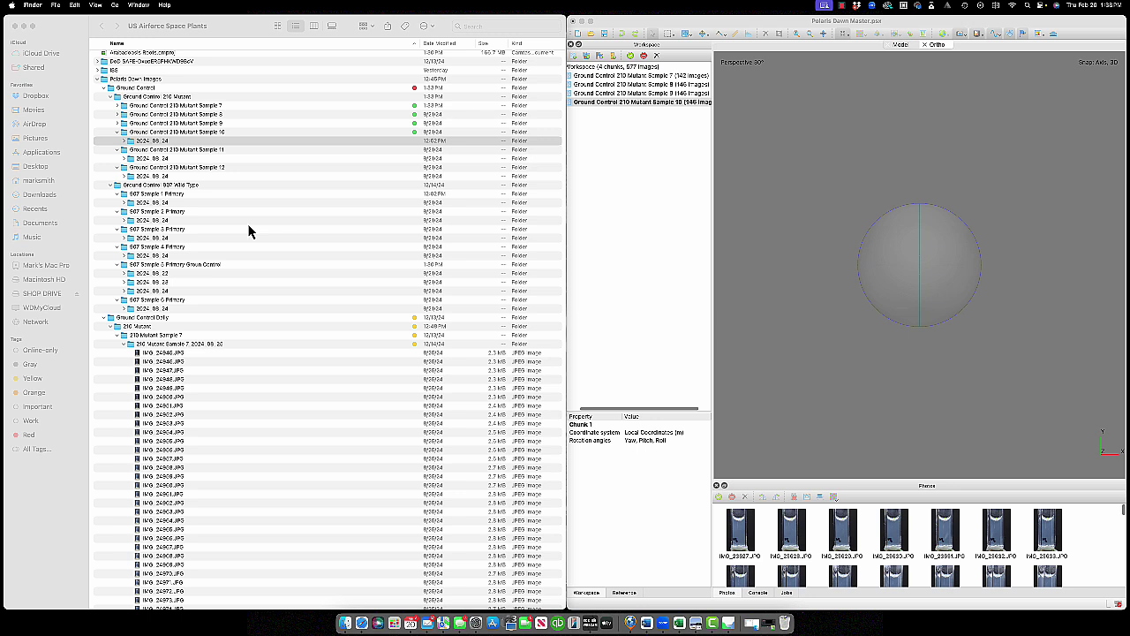
left_click(636, 78)
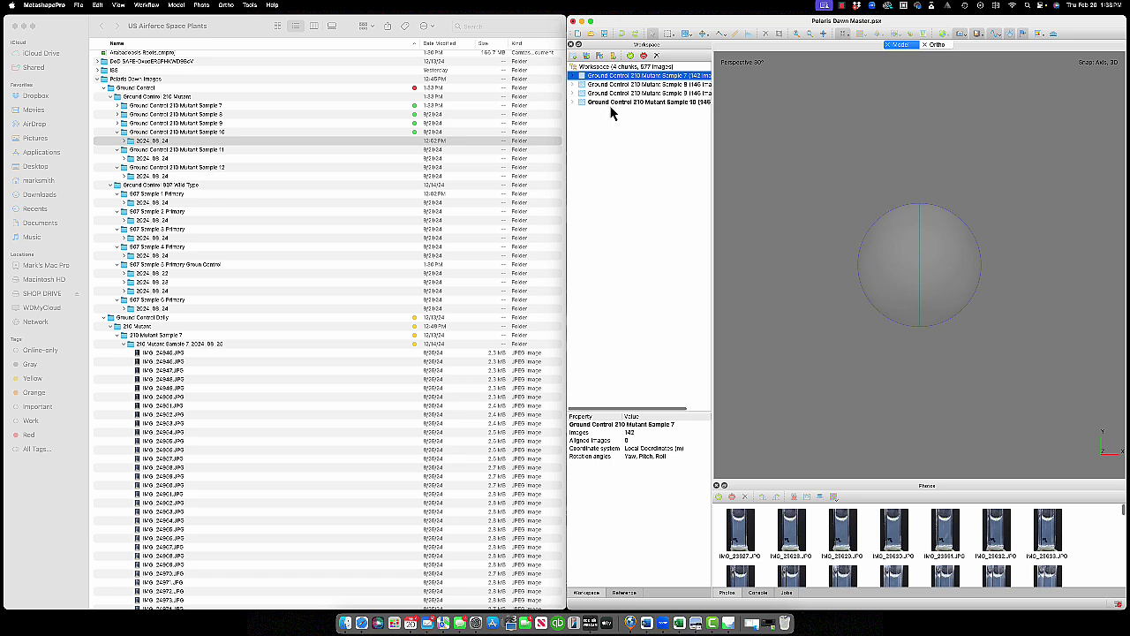
left_click(606, 85)
left_click(575, 85)
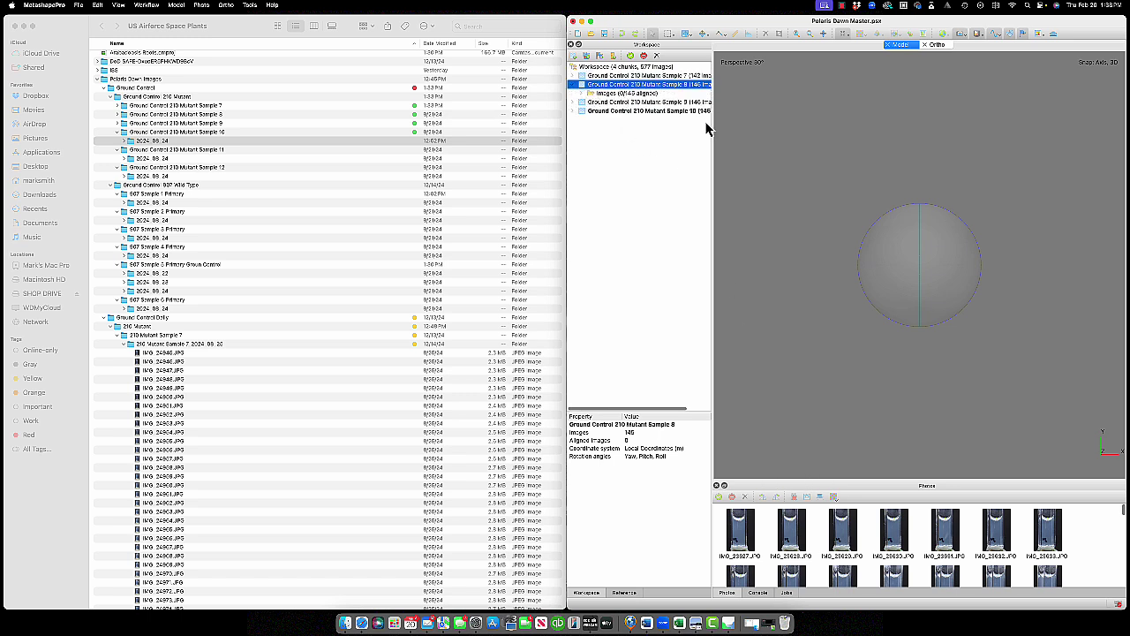
left_click(627, 94)
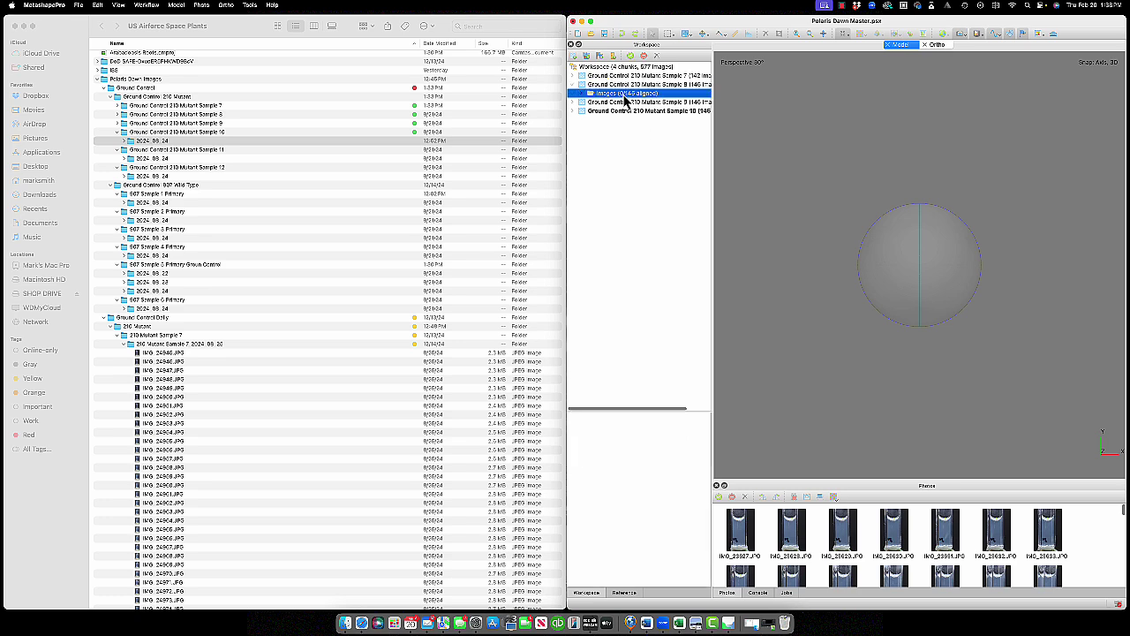
scroll(863, 540, "down", 5)
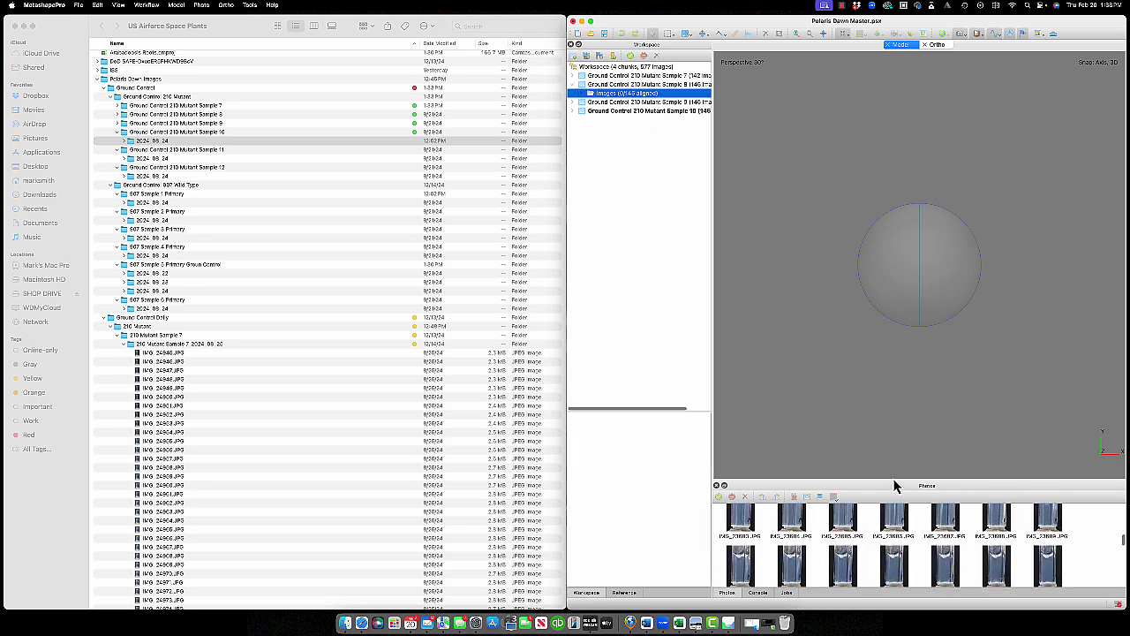
left_click_drag(892, 484, 889, 134)
scroll(887, 346, "up", 5)
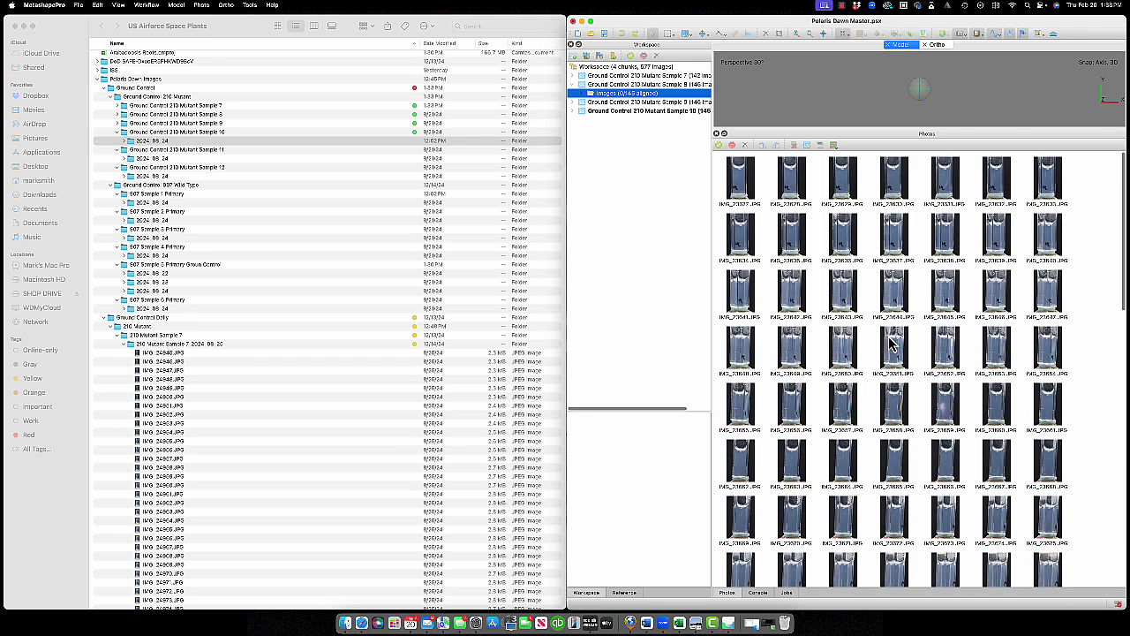
Collapse the Sample 8 chunk and look through the photos of the Ground Control 210 Mutant Sample 9 chunk
left_click(574, 85)
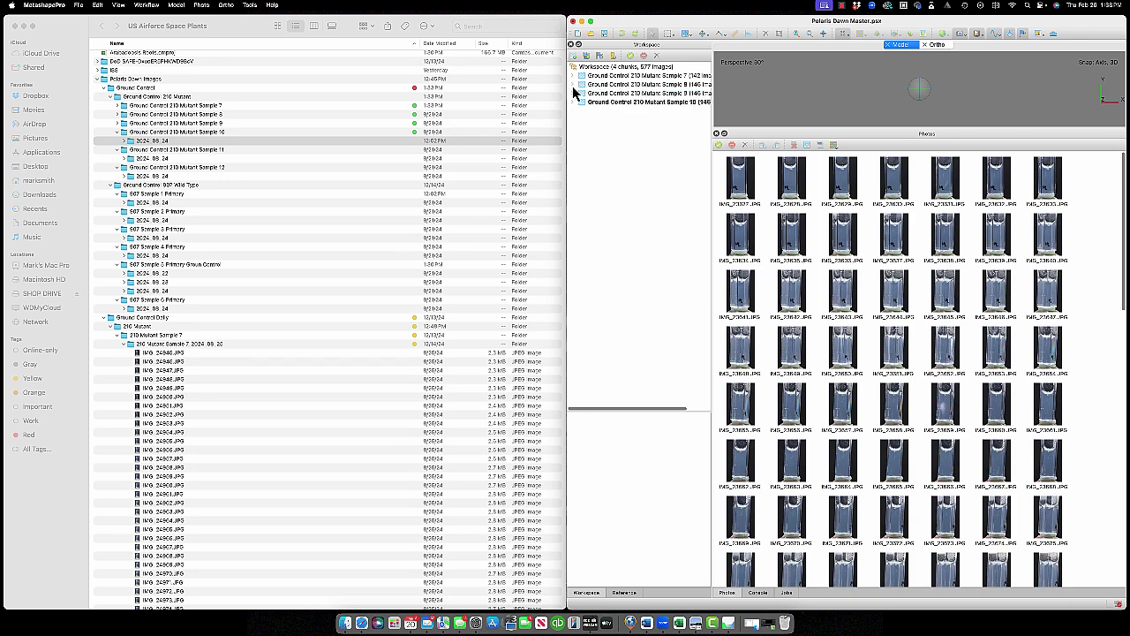
left_click(574, 93)
left_click(600, 102)
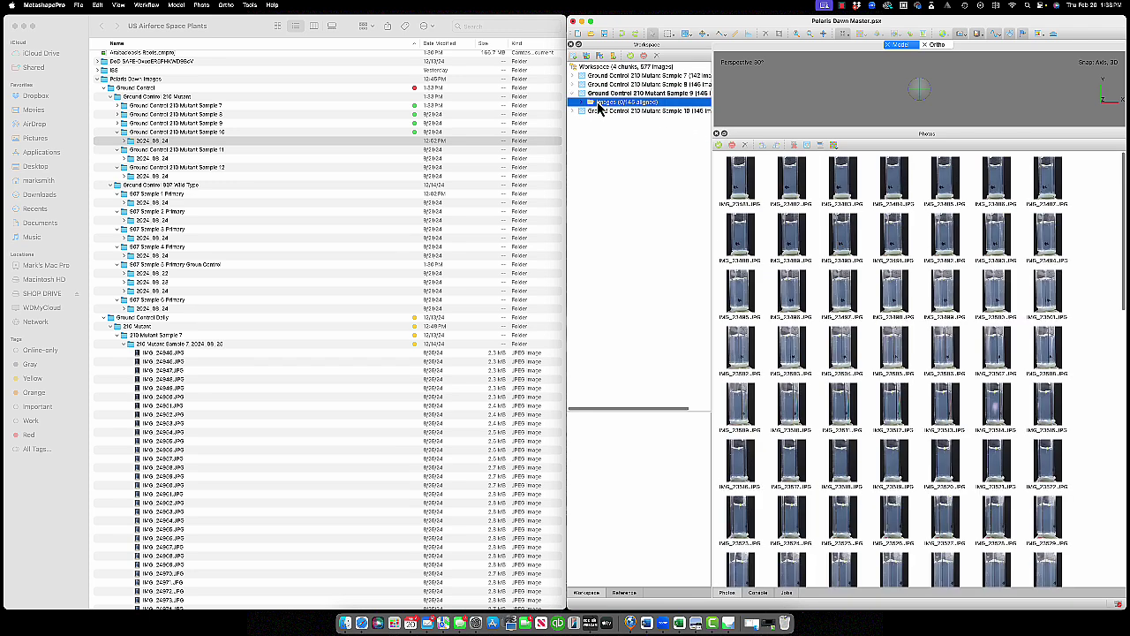
scroll(843, 315, "down", 10)
scroll(863, 330, "up", 10)
Collapse the Sample 9 chunk, look through the photos of the Ground Control 210 Mutant Sample 10 chunk, and collapse it again
left_click(575, 93)
left_click(574, 102)
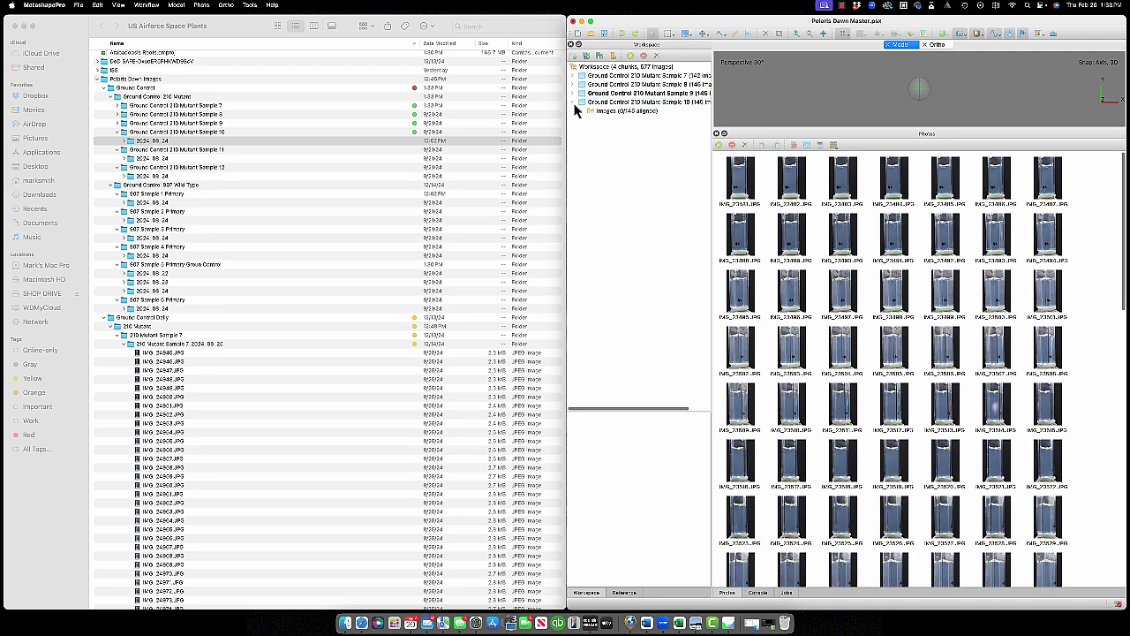
left_click(609, 112)
scroll(889, 270, "down", 10)
scroll(889, 269, "up", 10)
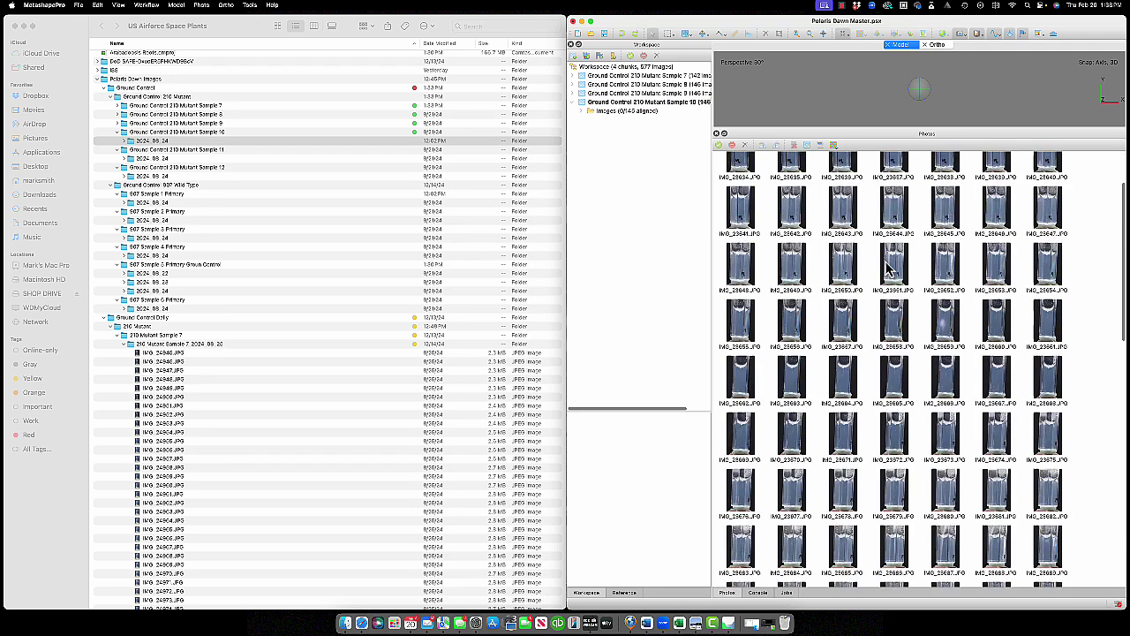
left_click(573, 102)
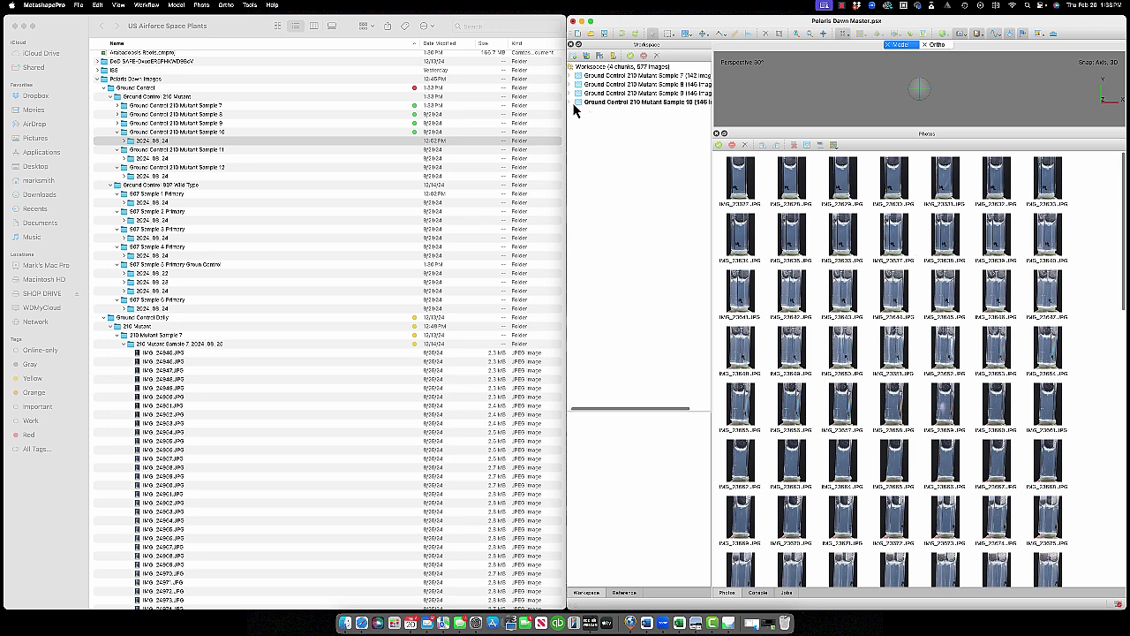
In Finder, collapse the Ground Control 210 Mutant Sample 10 folder and tag the Sample 11 folder green
left_click(117, 131)
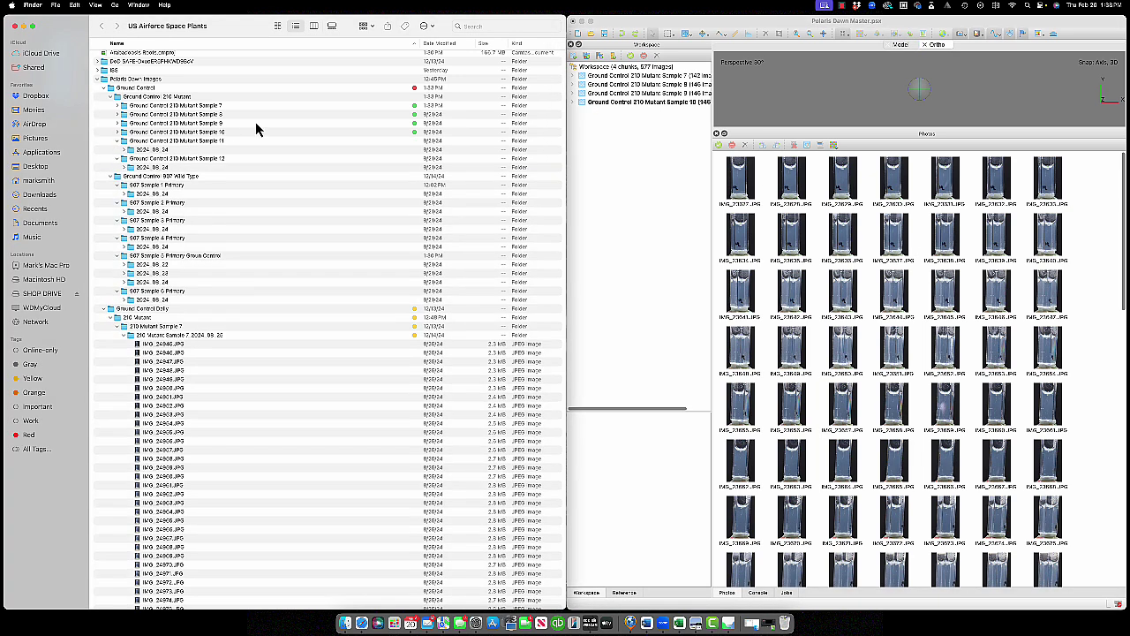
right_click(212, 142)
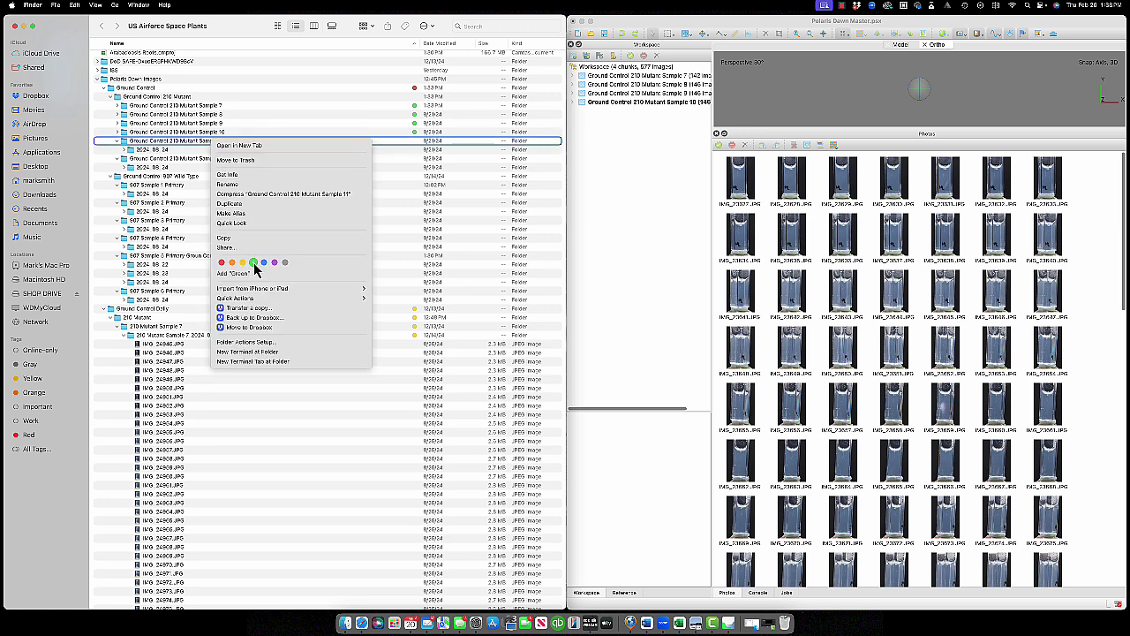
left_click(254, 262)
Copy the Sample 11 folder's name and add a Metashape chunk named Ground Control 210 Mutant Sample 11
left_click(212, 143)
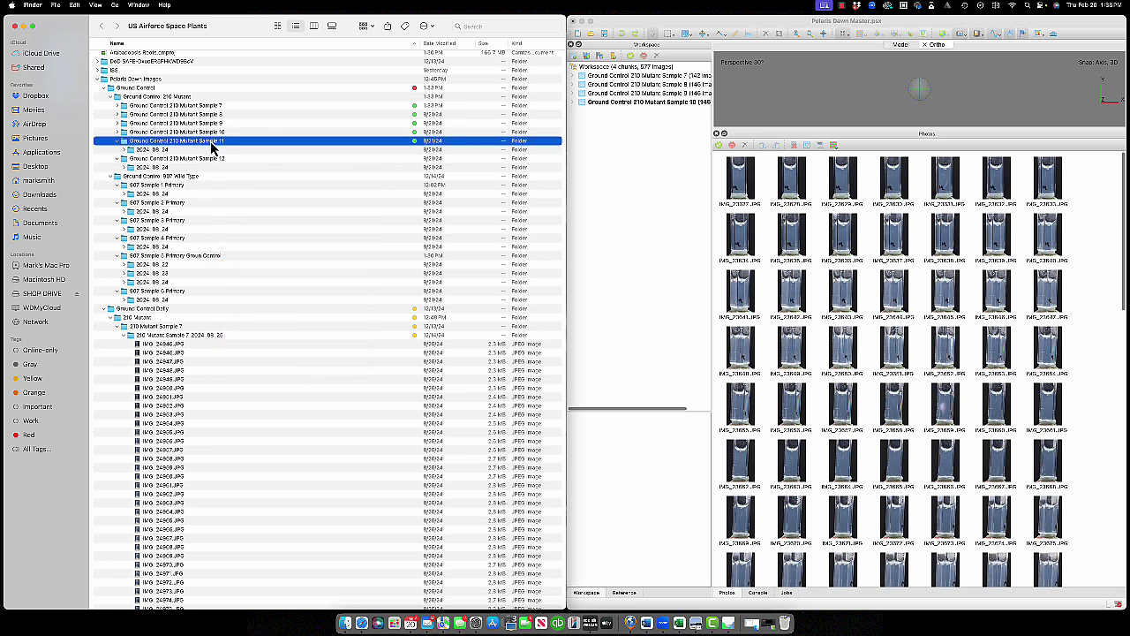
left_click(210, 142)
key("super+c")
left_click(640, 150)
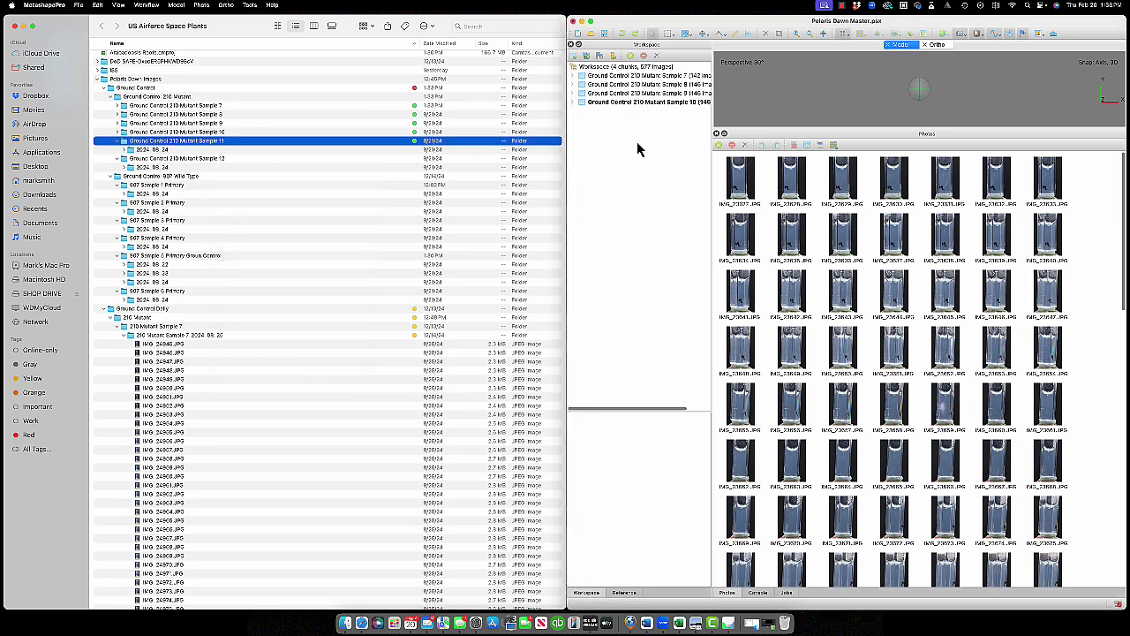
right_click(598, 143)
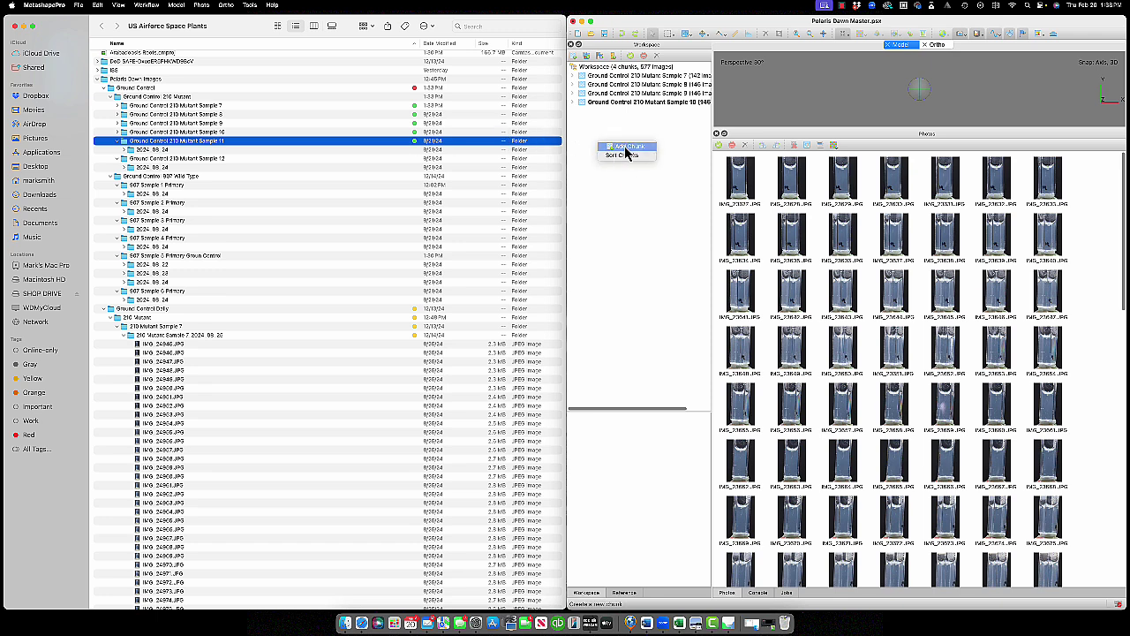
left_click(625, 148)
right_click(603, 121)
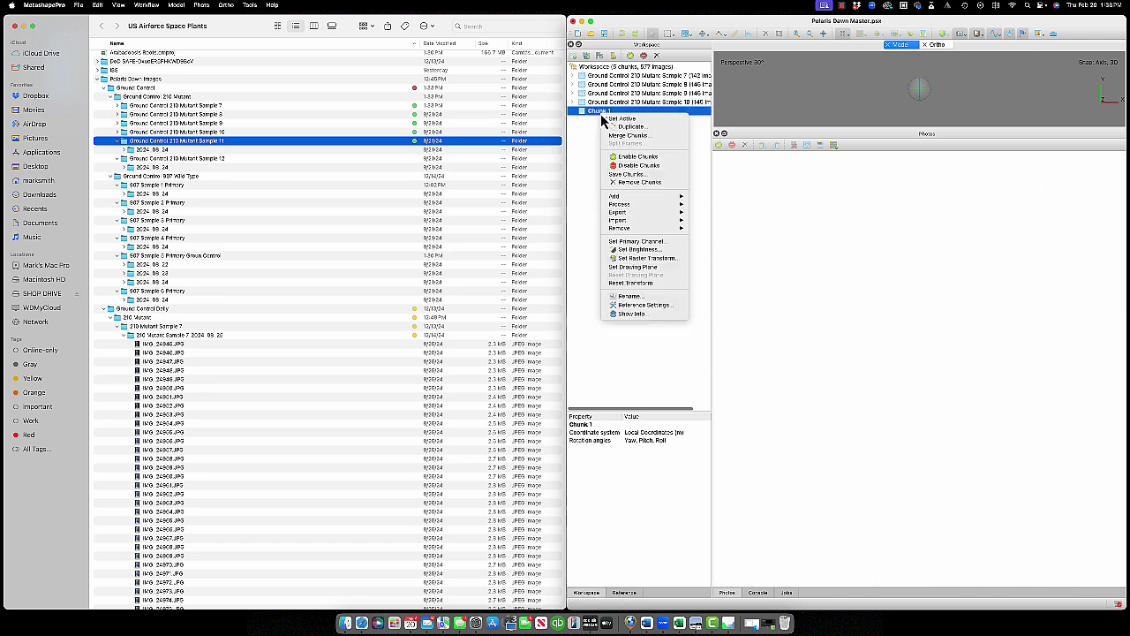
left_click(631, 300)
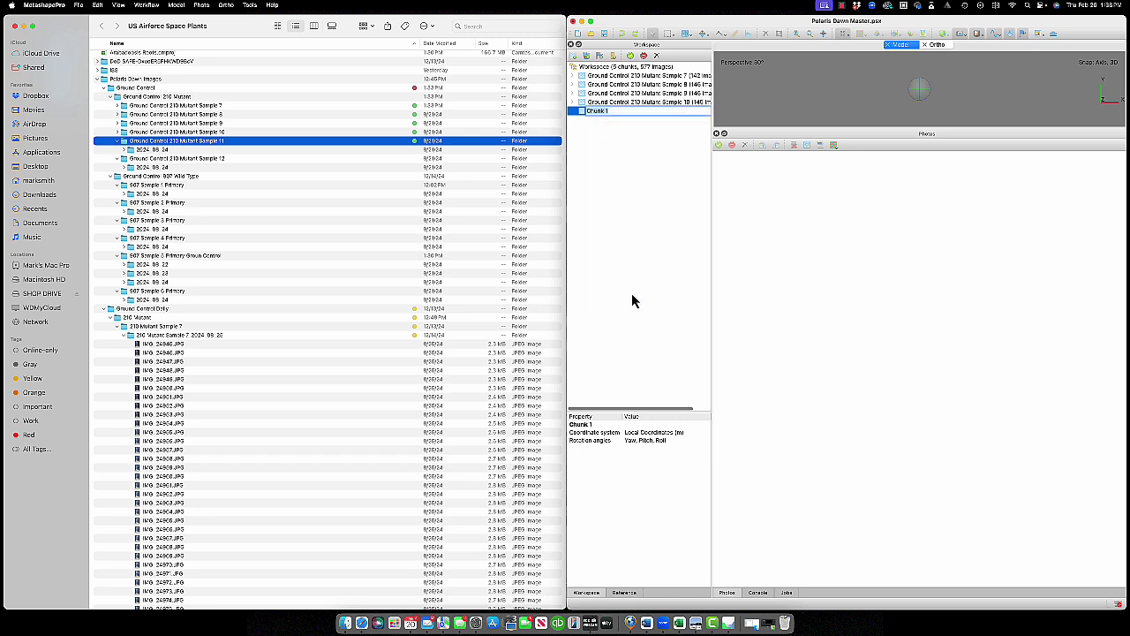
key("super+v")
key("Return")
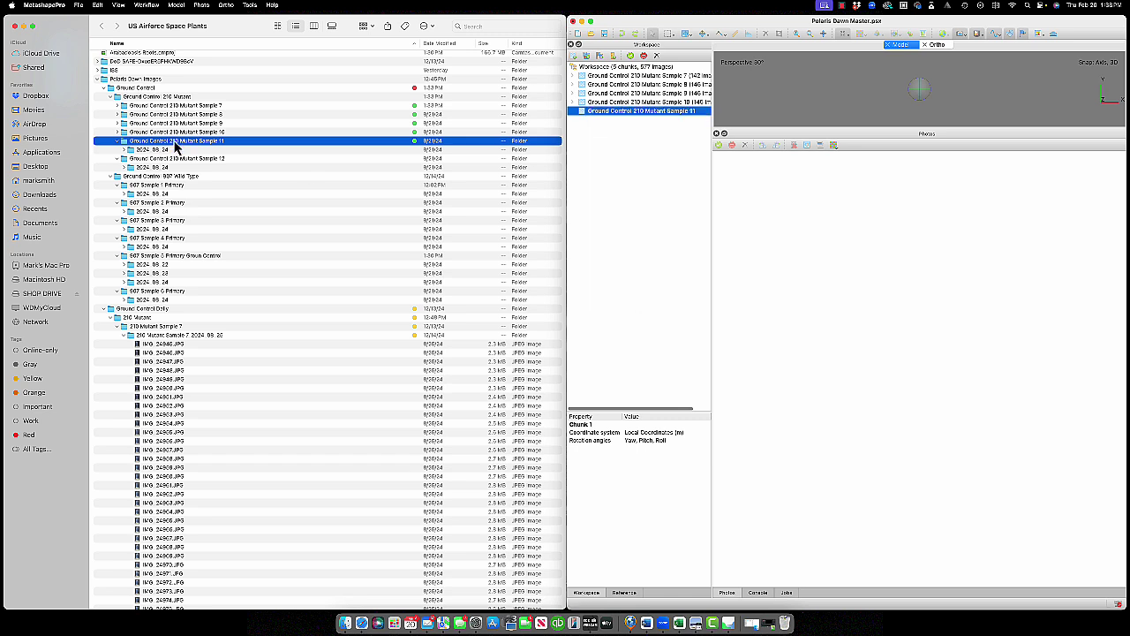
Add the Sample 11 folder's dated photo subfolder to the new chunk as single cameras and select the black photo in the first row
left_click_drag(150, 150, 640, 118)
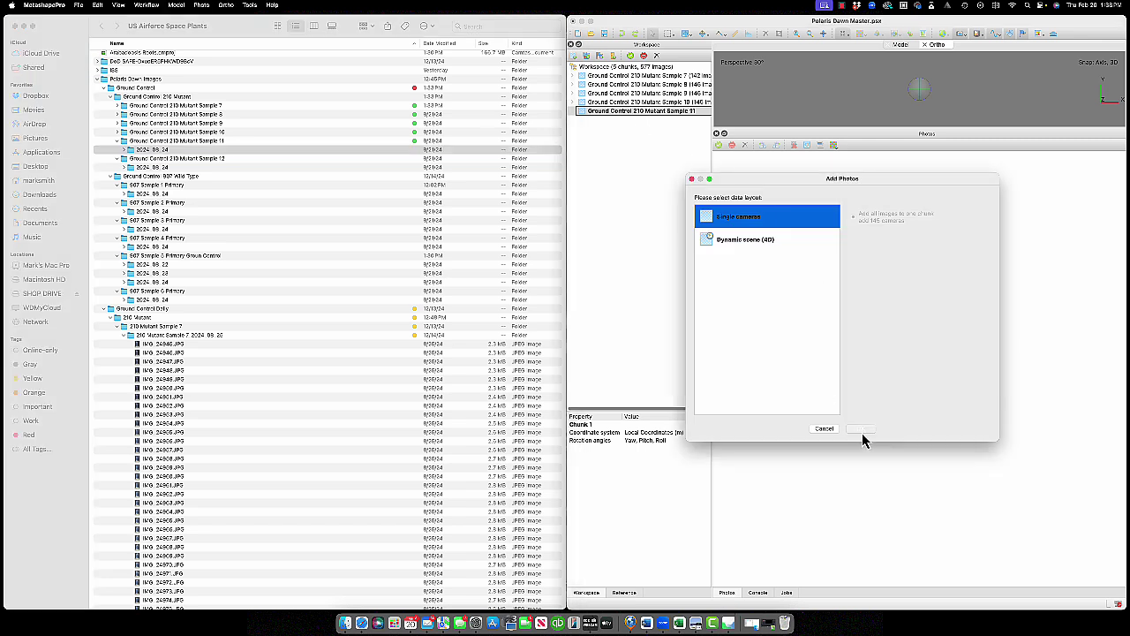
left_click(861, 431)
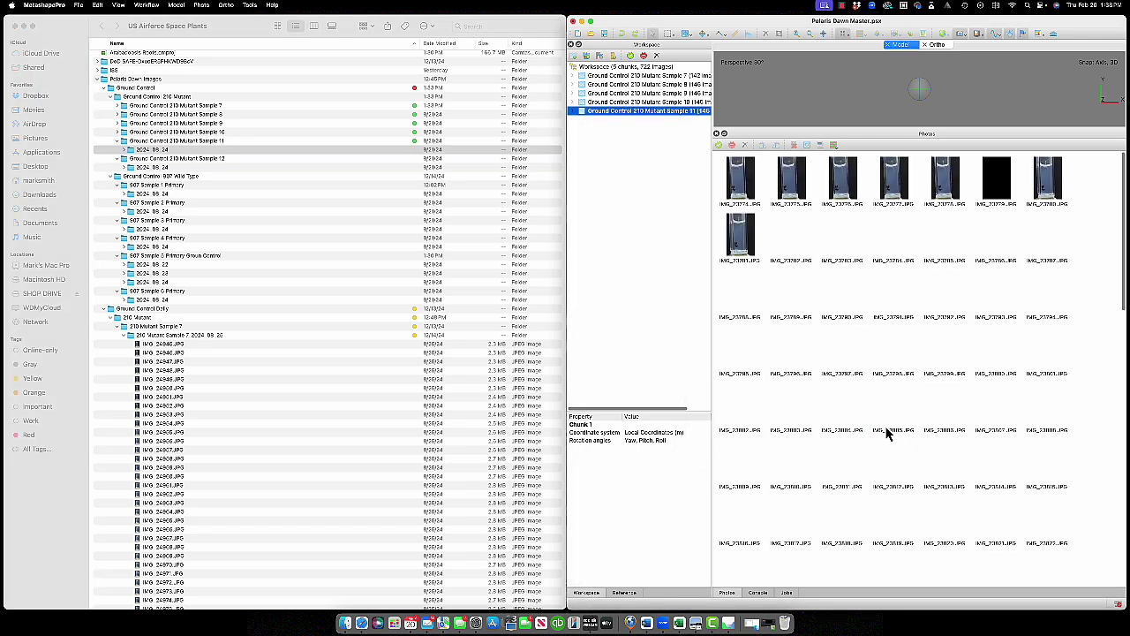
left_click(1001, 185)
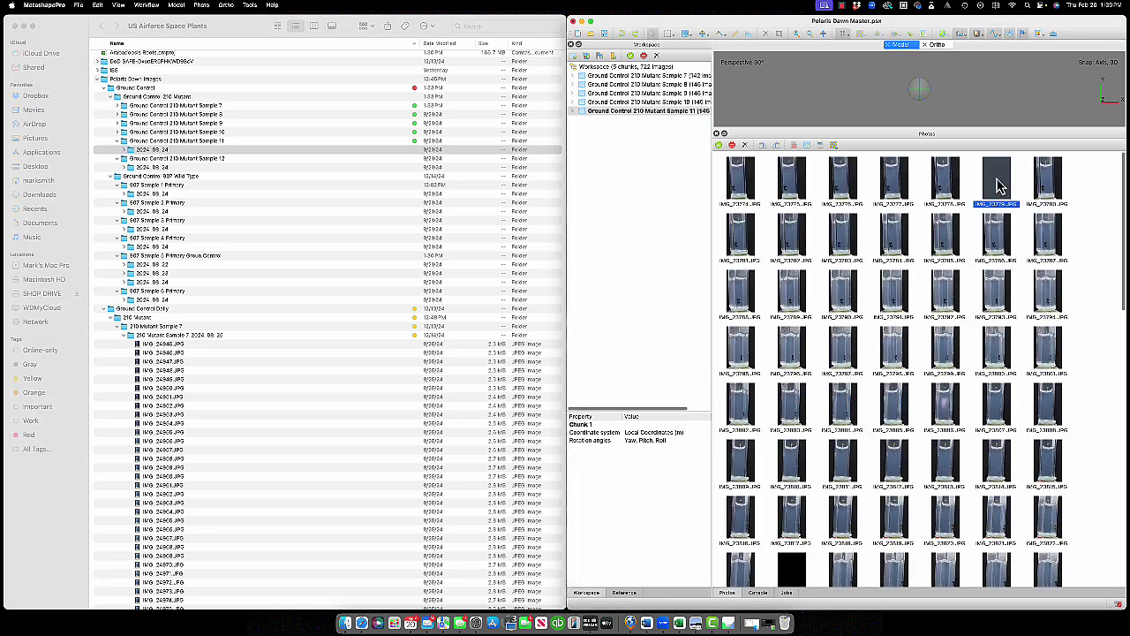
Remove the Ground Control 210 Mutant Sample 11 chunk from the workspace and collapse its folder in Finder
left_click(656, 56)
left_click(872, 327)
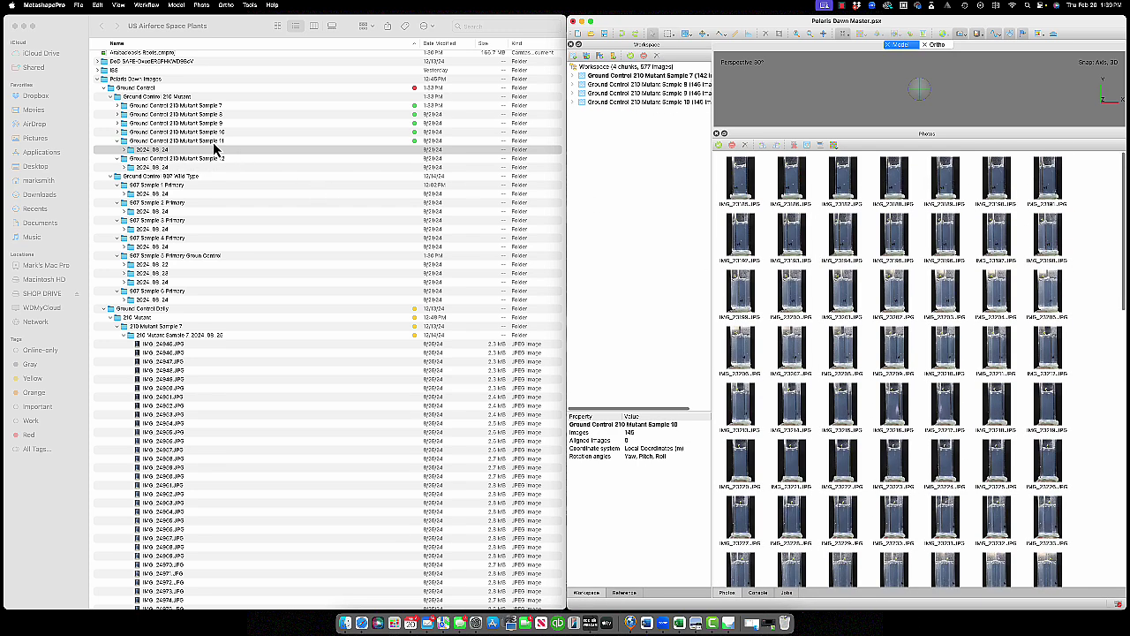
left_click(118, 141)
left_click(138, 156)
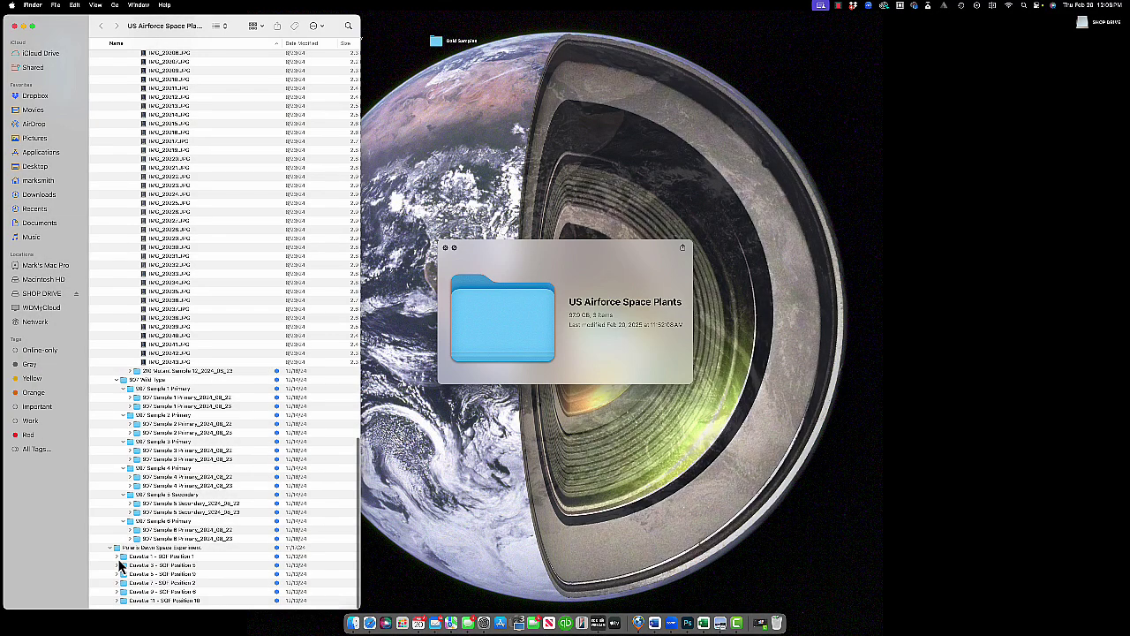
Expand the Cuvette 1 - SDF Position 1 folder and preview the photo IMG_0476
left_click(118, 558)
scroll(171, 546, "down", 1)
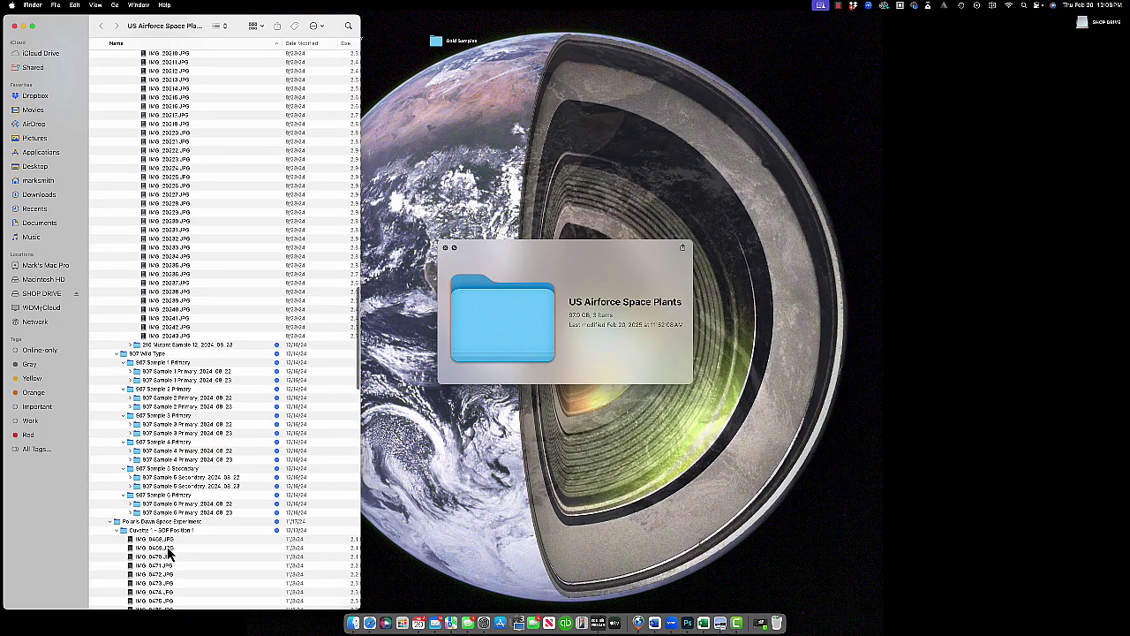
scroll(169, 552, "down", 4)
left_click(153, 505)
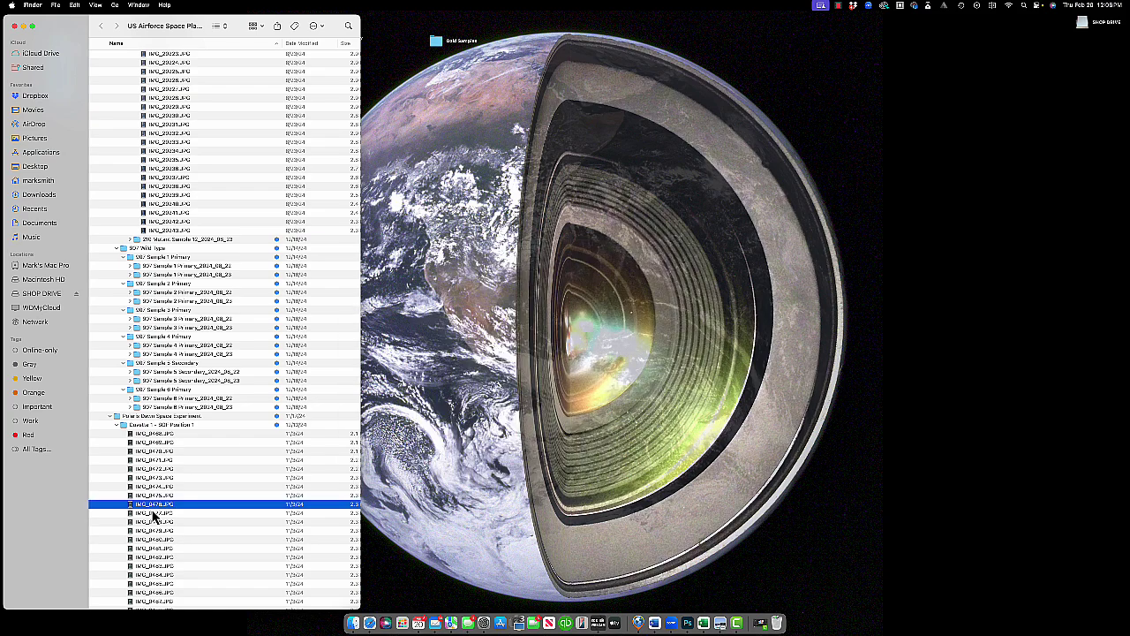
key("space")
key("space")
Preview the photos IMG_0484 and IMG_0498 from the Cuvette 1 folder
scroll(150, 517, "down", 3)
left_click(147, 510)
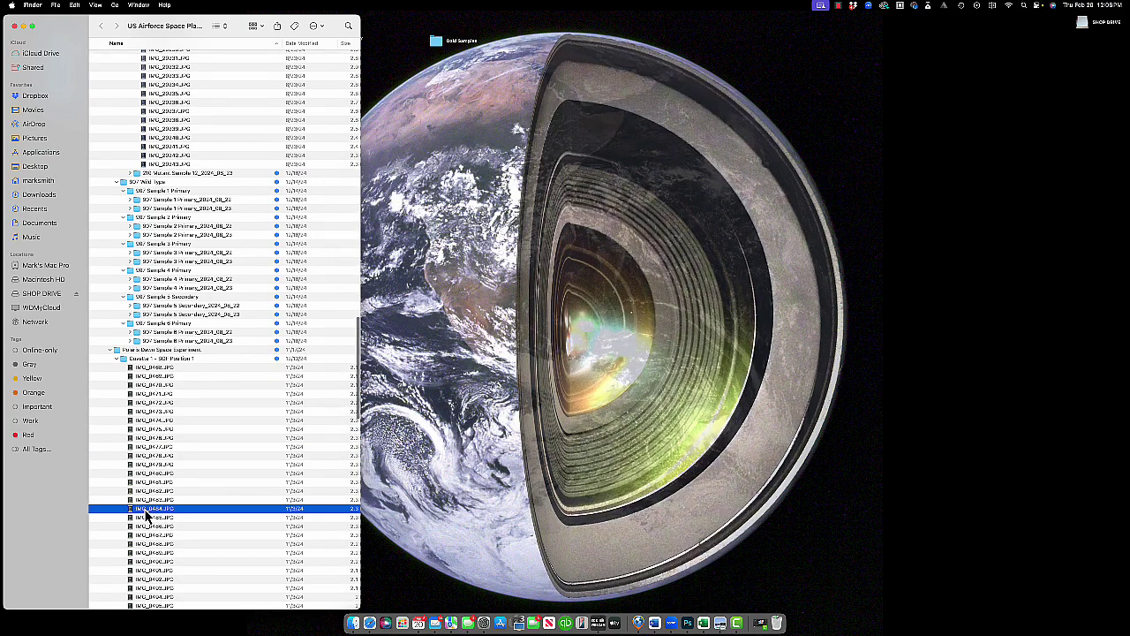
key("space")
key("space")
scroll(146, 517, "down", 4)
left_click(141, 525)
key("space")
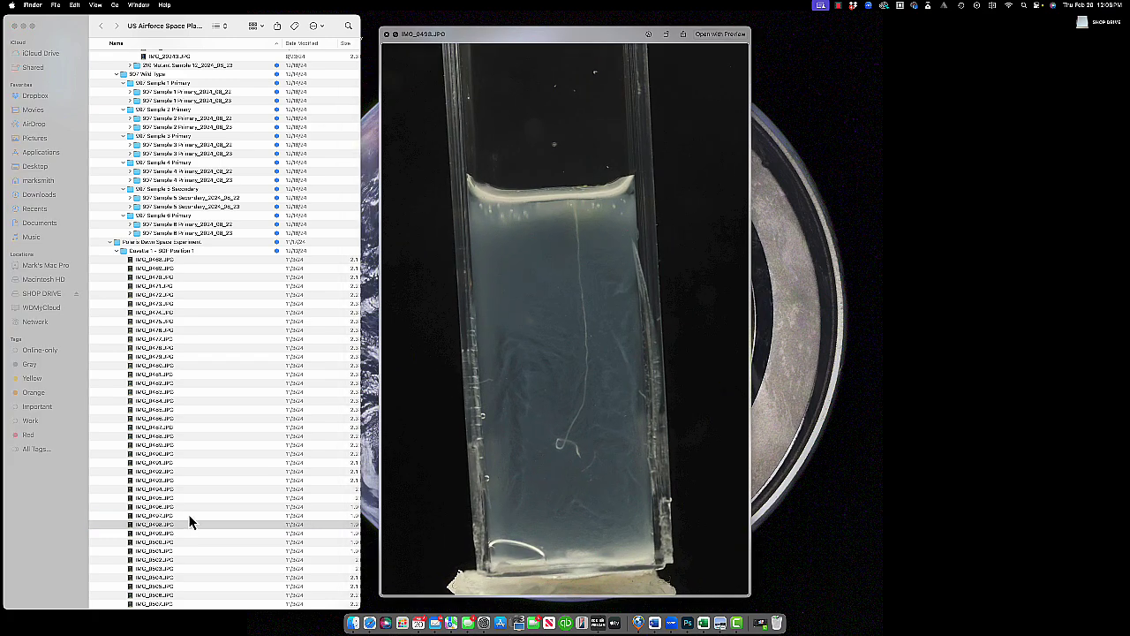
Open the photo IMG_0498.JPG from the Cuvette 1 folder in Adobe Photoshop 2025
scroll(188, 514, "down", 1)
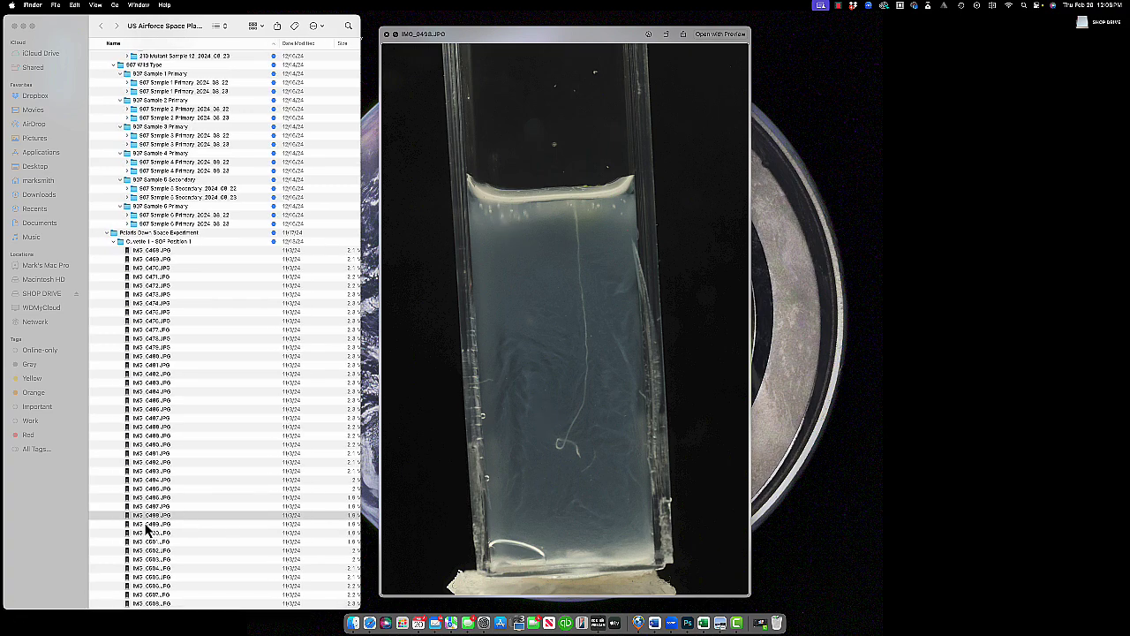
right_click(148, 518)
mouse_move(190, 418)
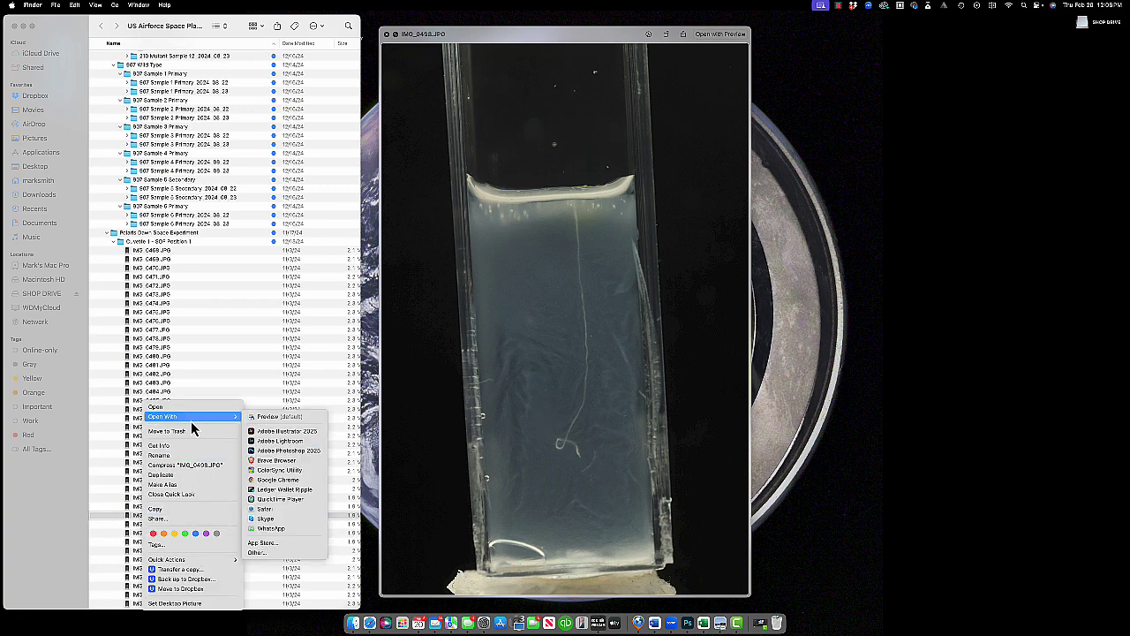
left_click(273, 450)
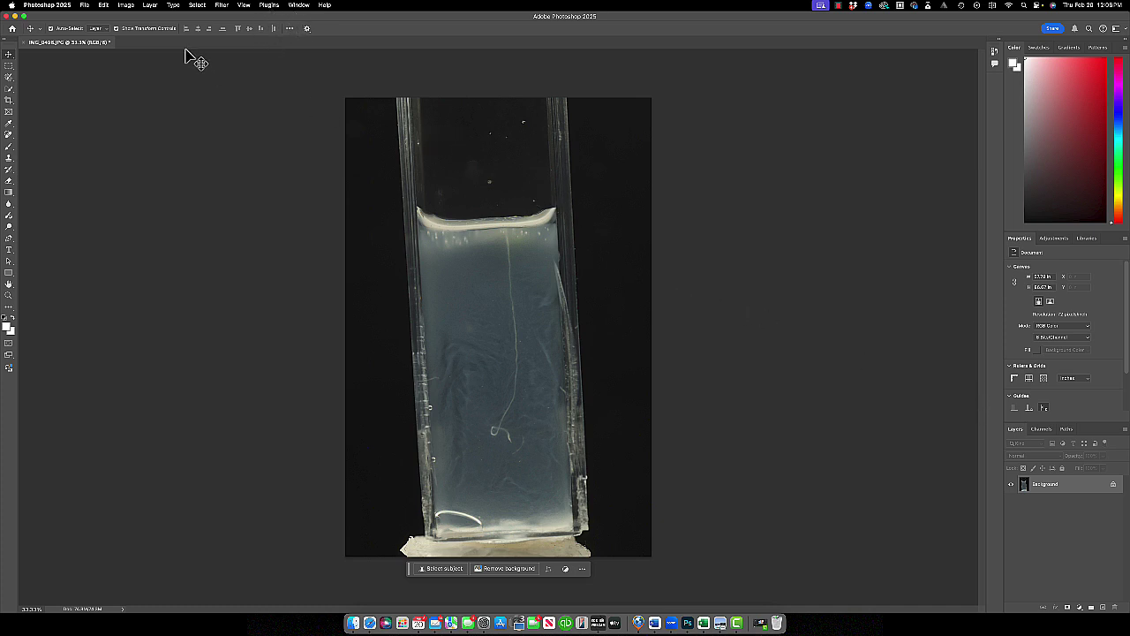
Display the document's editing history and lengthen its display area
left_click(269, 7)
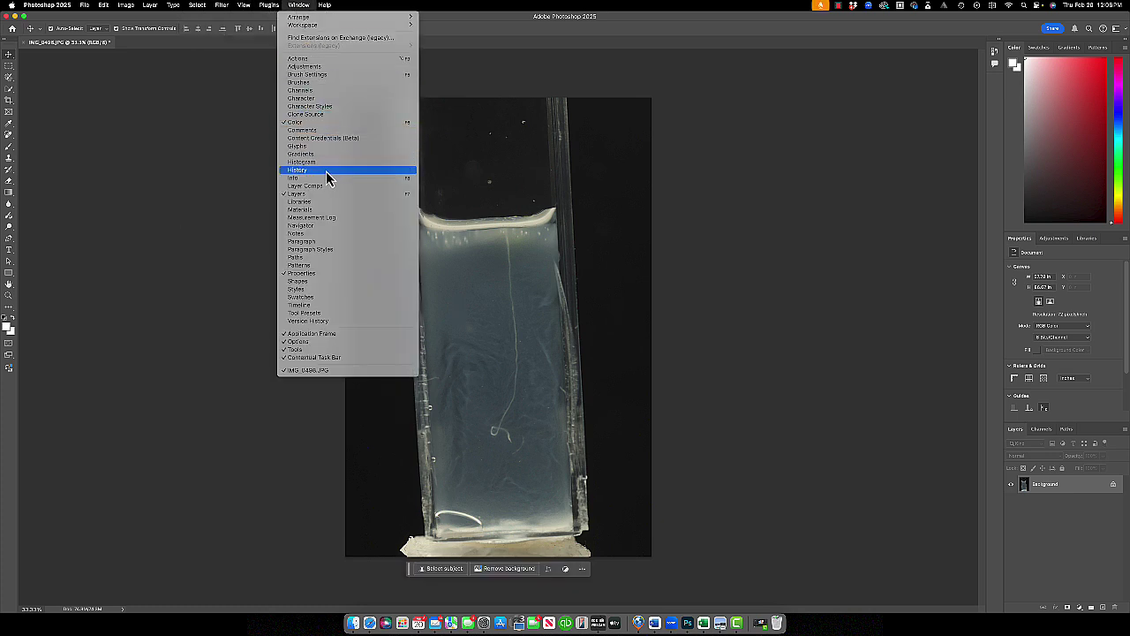
left_click(324, 172)
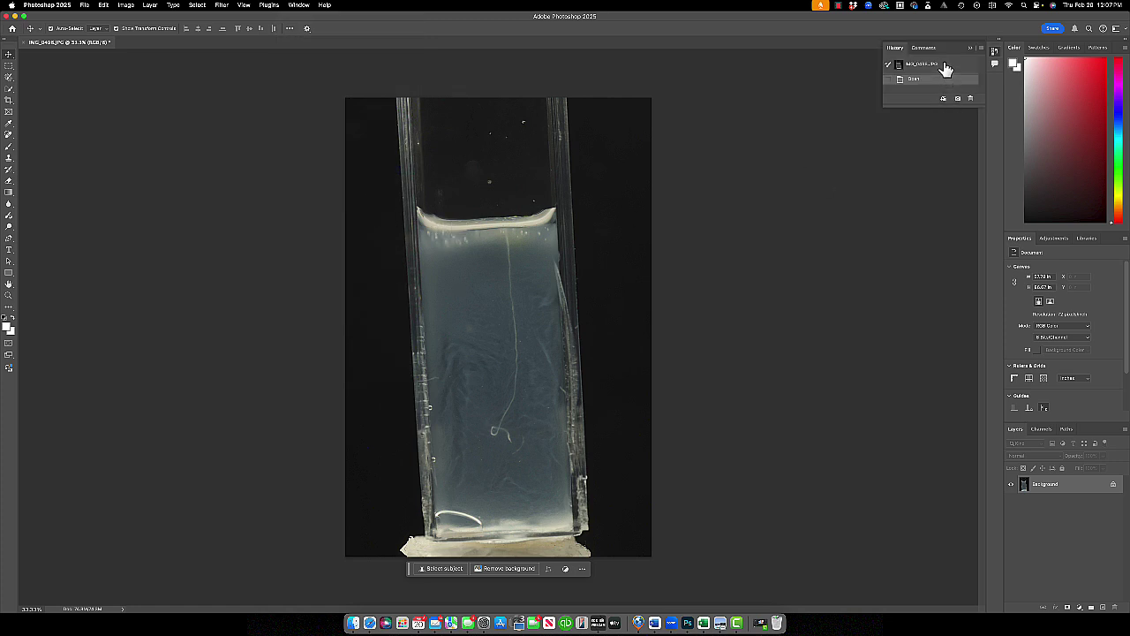
left_click_drag(926, 106, 936, 289)
Display the Actions list, lengthen it to show every entry, and collapse the three custom action sets
left_click(299, 5)
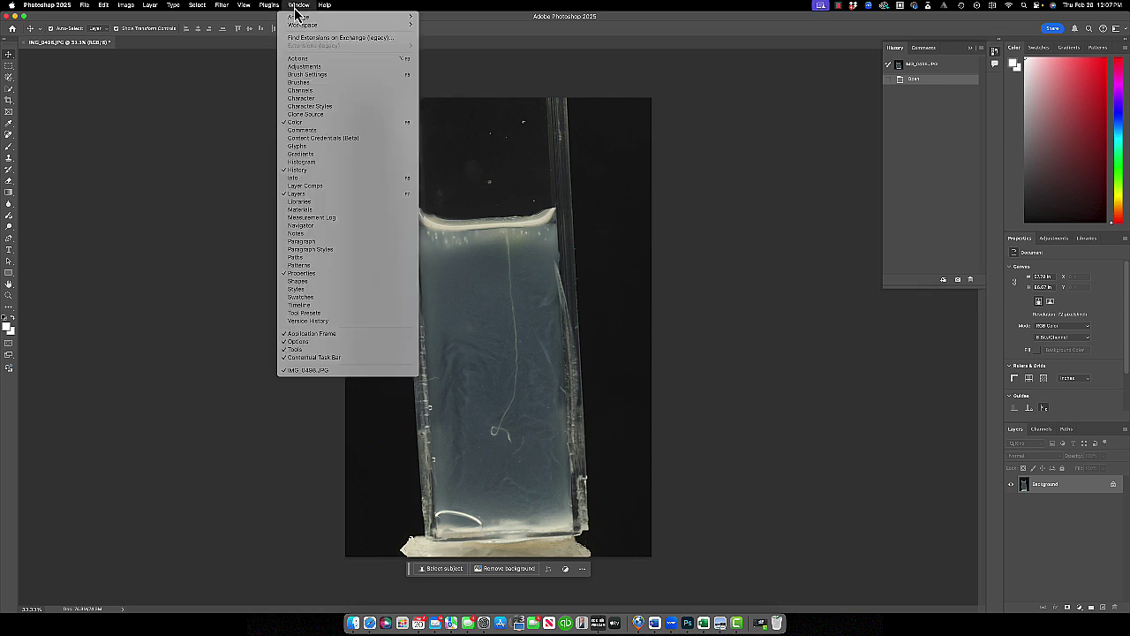
left_click(327, 59)
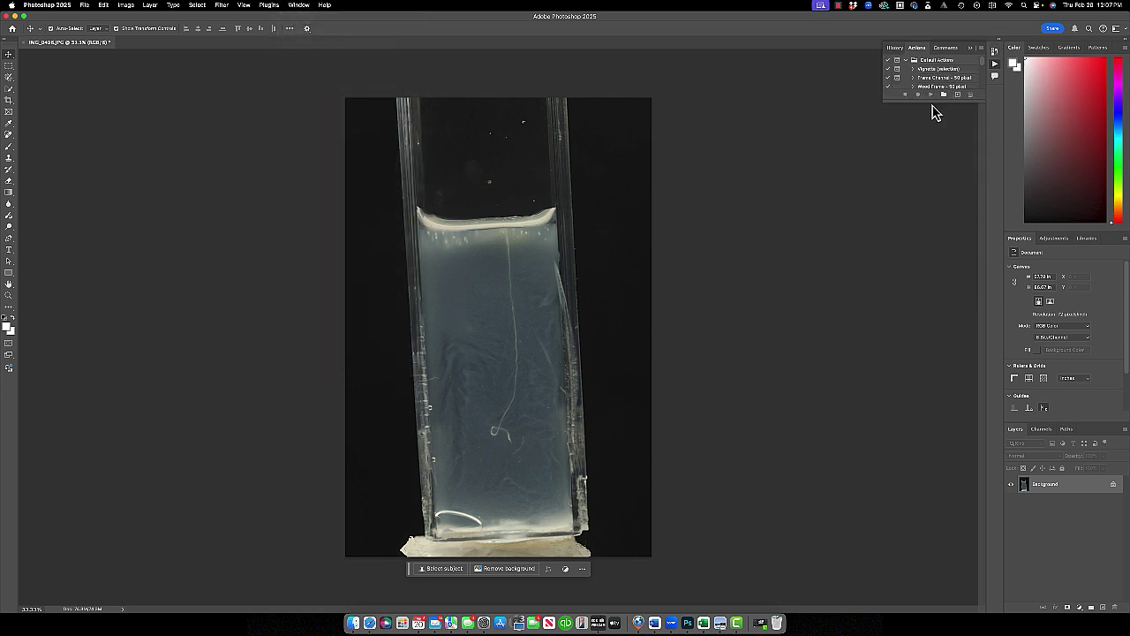
left_click_drag(934, 104, 933, 487)
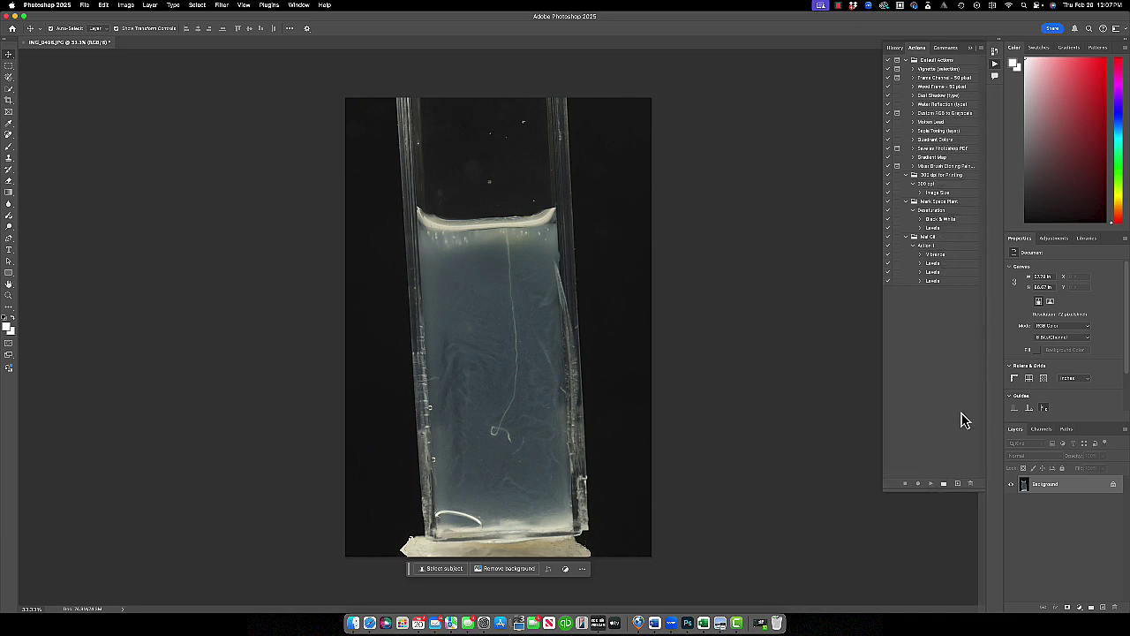
left_click(906, 237)
left_click(907, 201)
left_click(906, 175)
Create a new action set named Polaris Dawn Edits
left_click(944, 483)
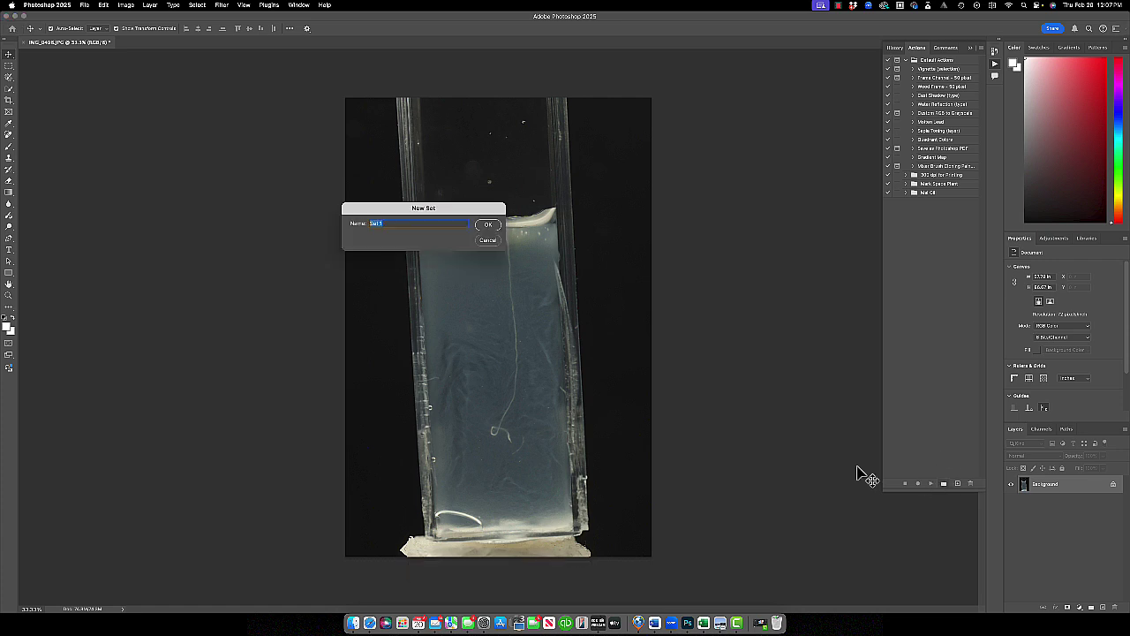
type("pale")
left_click_drag(375, 224, 368, 224)
left_click(485, 229)
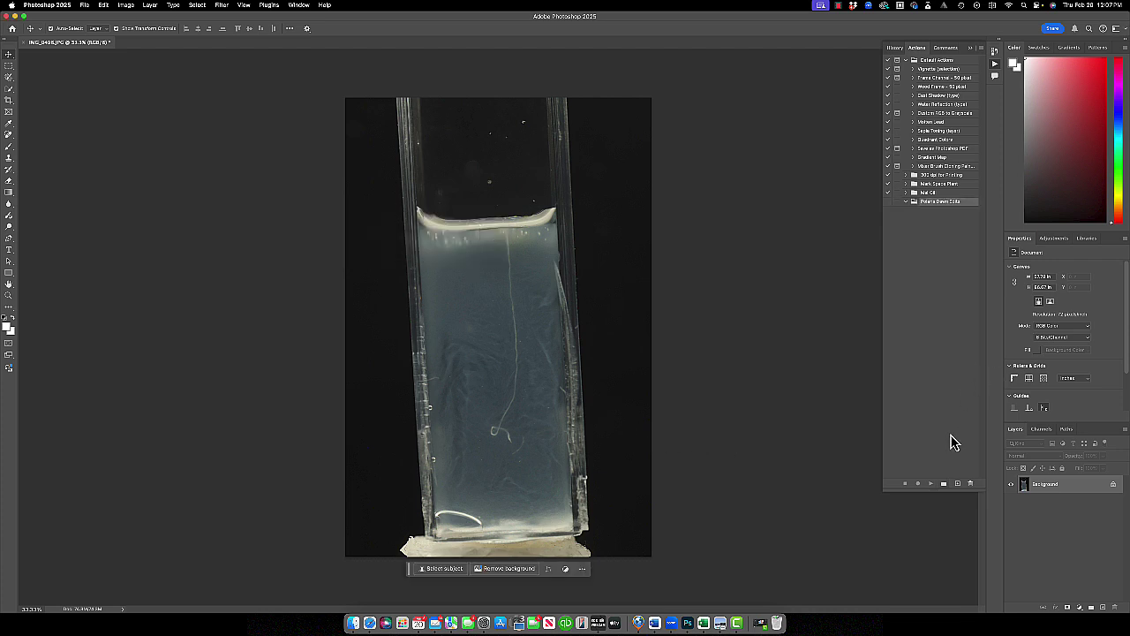
Create an action named Root Isolation in the Polaris Dawn Edits set and start recording it
left_click(958, 484)
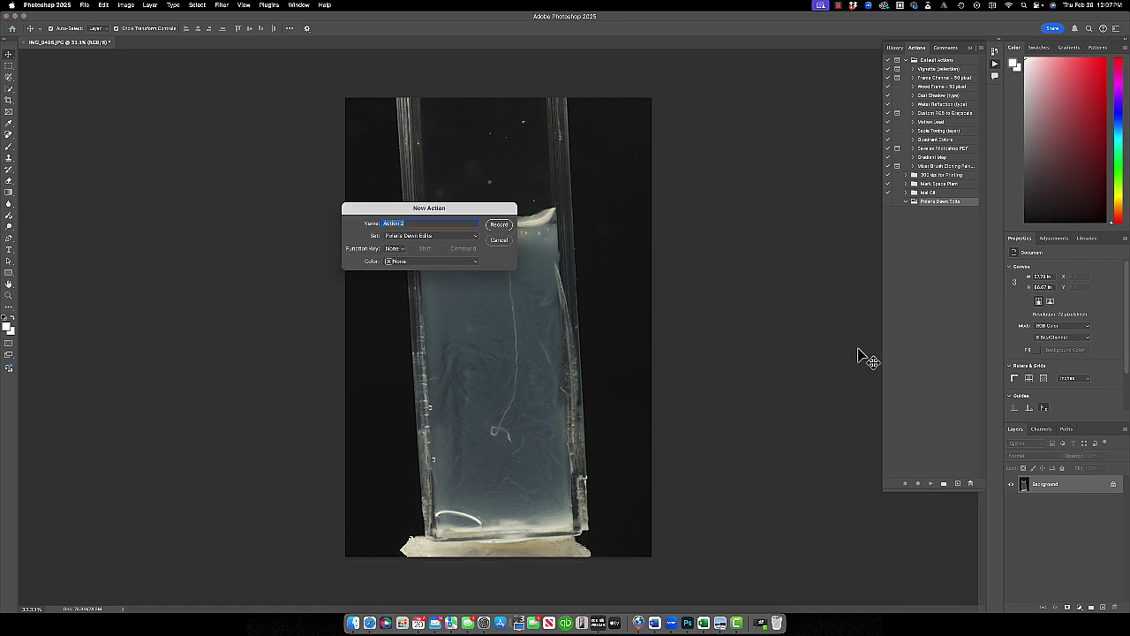
type("Res")
key("Return")
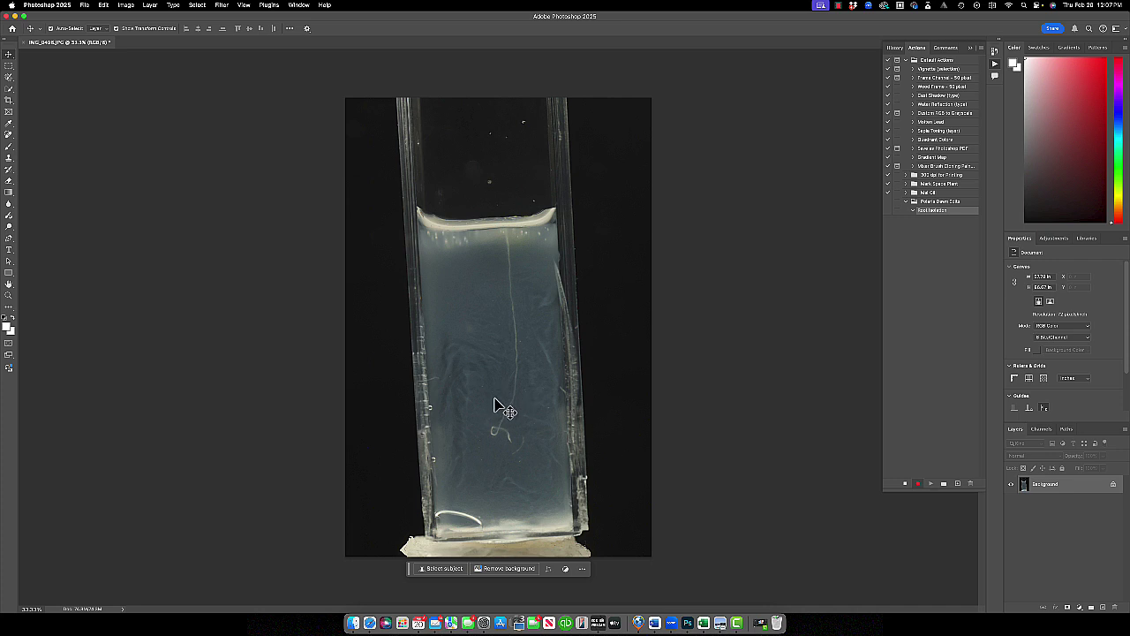
Apply a Curves adjustment that lowers the shadow point to output 56 and raises the highlight point from input 190 to output 200
left_click(129, 6)
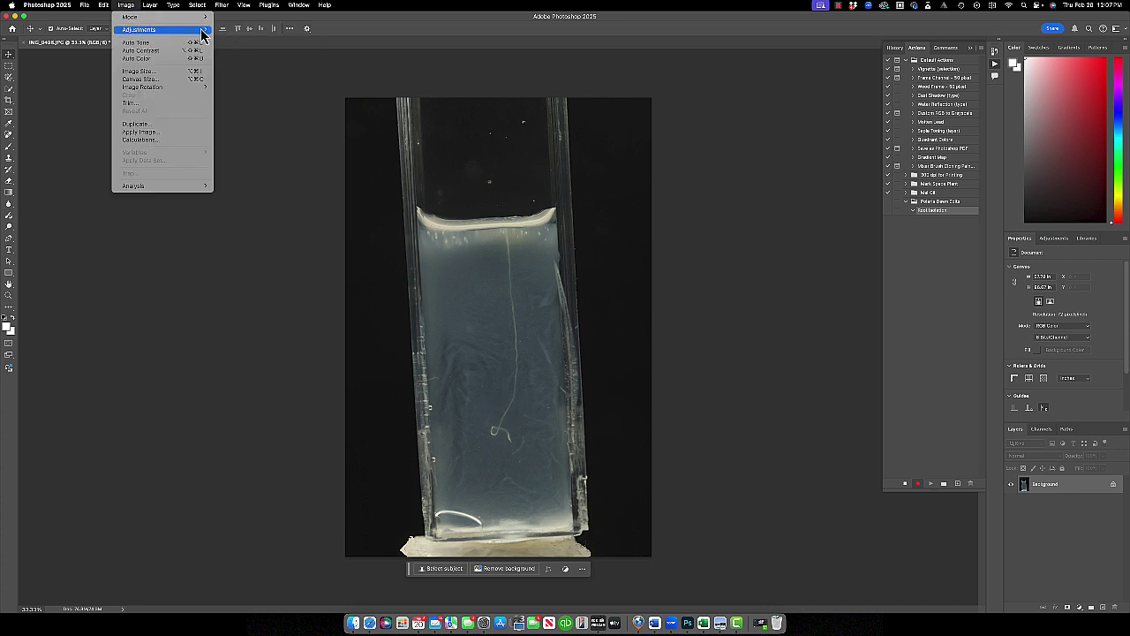
left_click(235, 46)
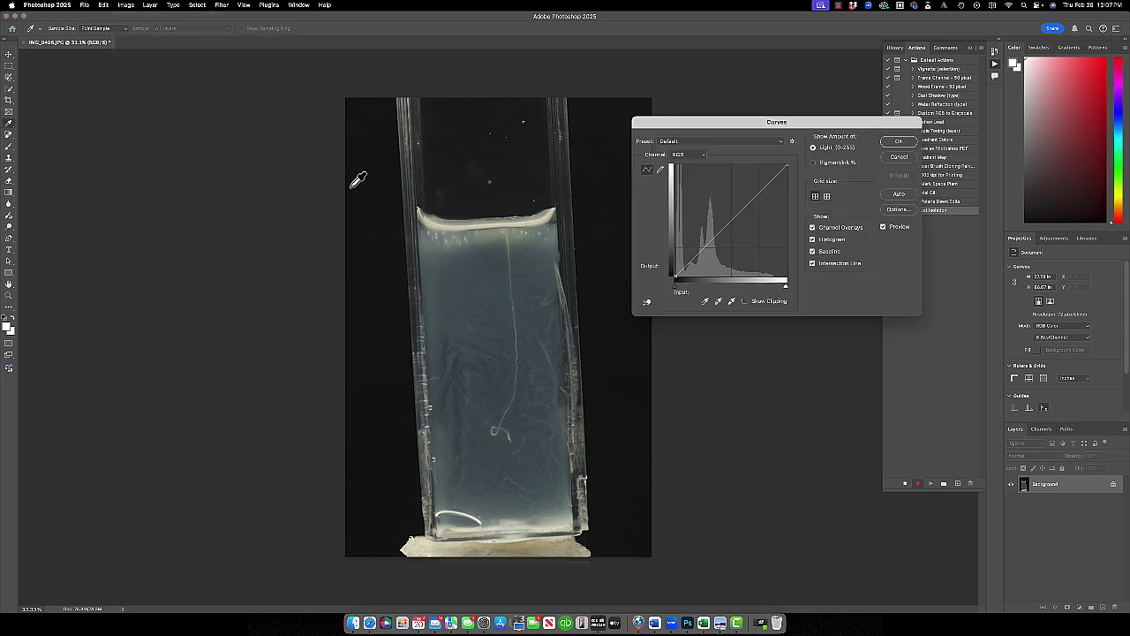
left_click_drag(703, 250, 709, 252)
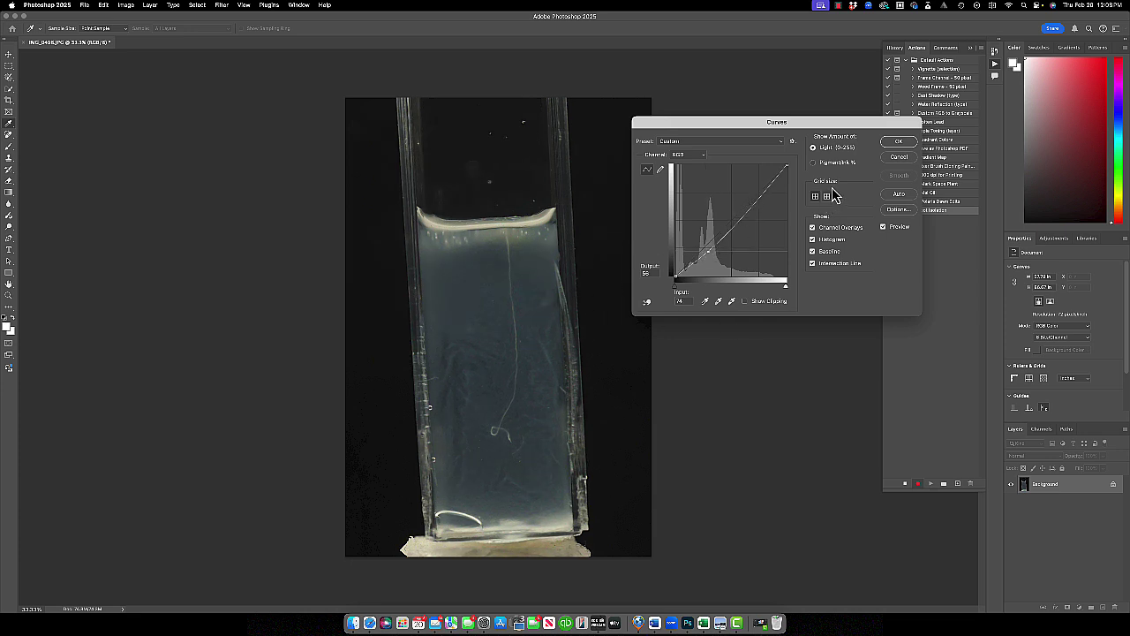
left_click_drag(759, 195, 758, 189)
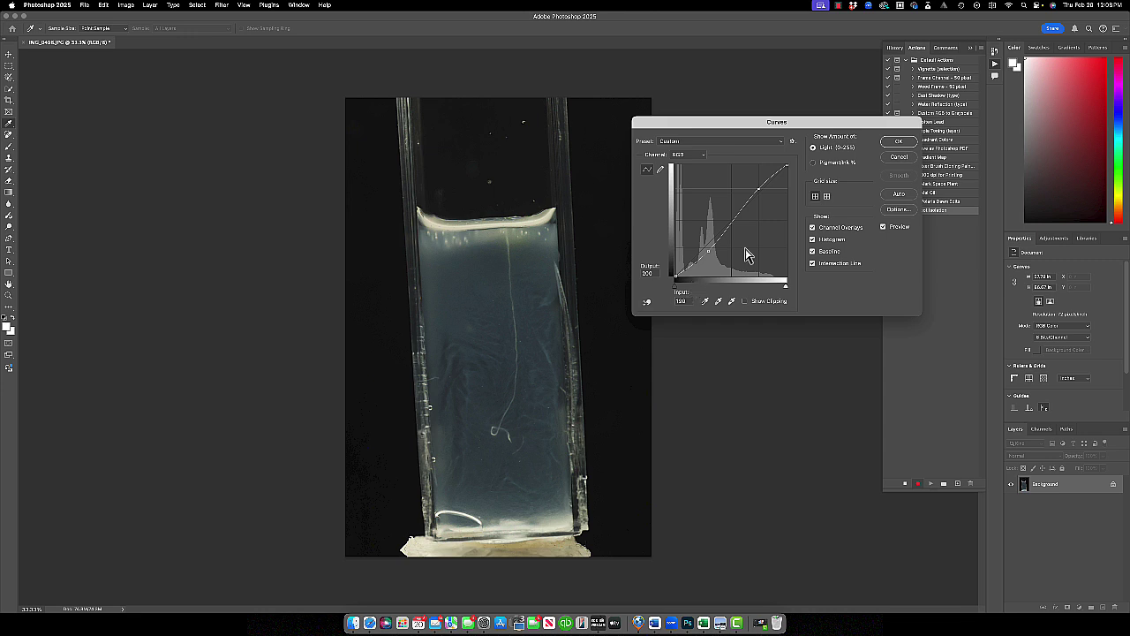
left_click(709, 253)
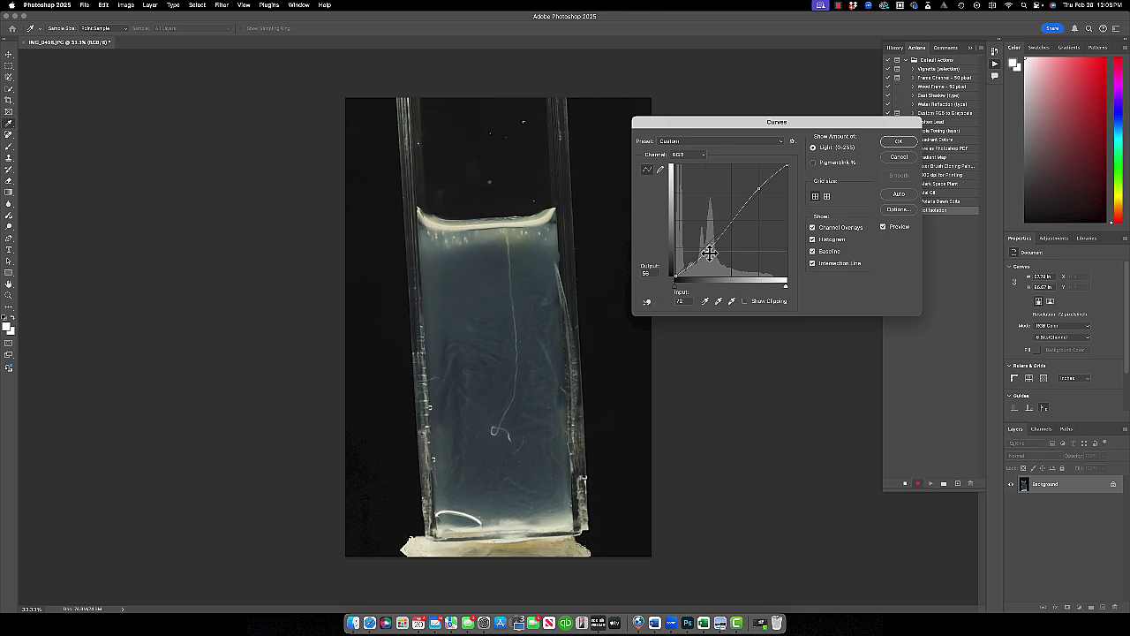
left_click(760, 188)
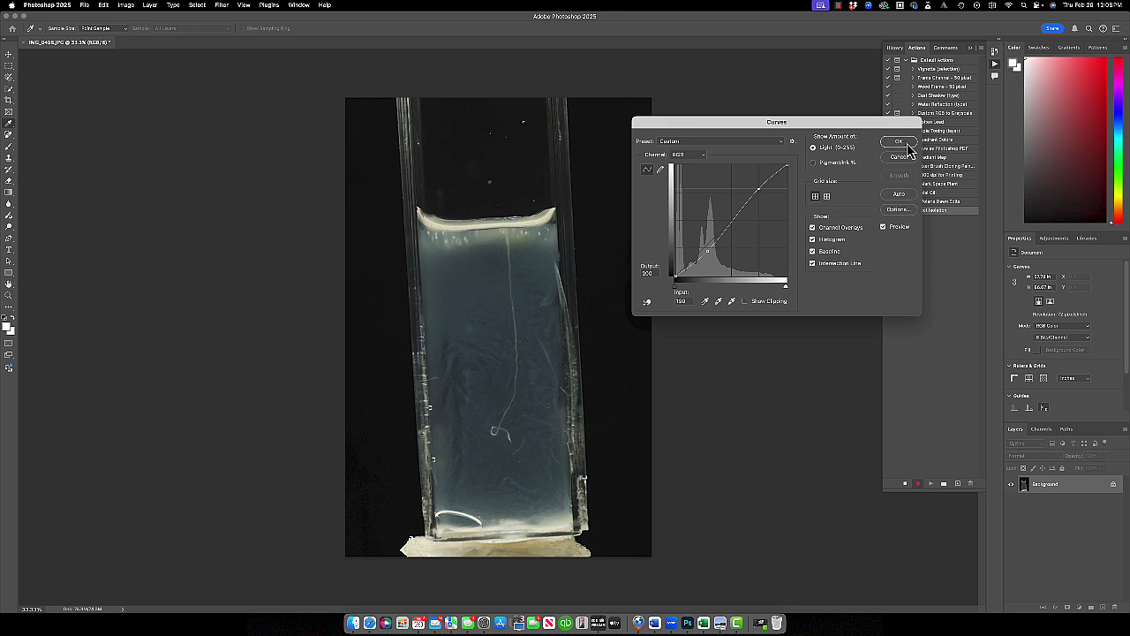
left_click(897, 142)
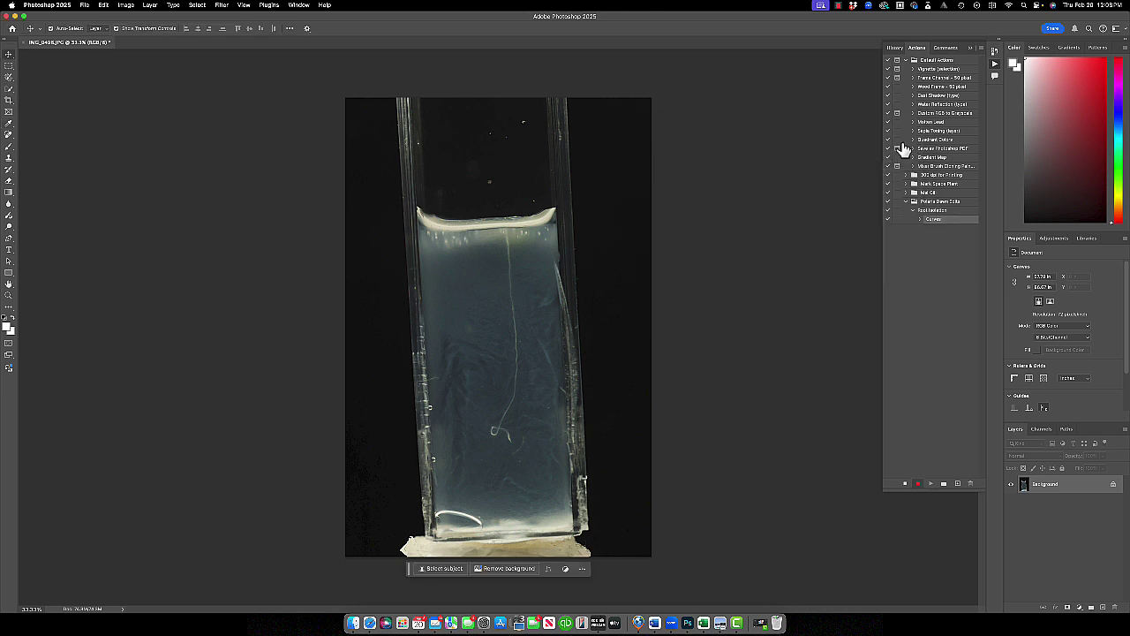
Start a Channel Mixer adjustment and set the Green output channel to Red +53, Green -9, Blue +11 and Constant +9
left_click(126, 6)
mouse_move(141, 30)
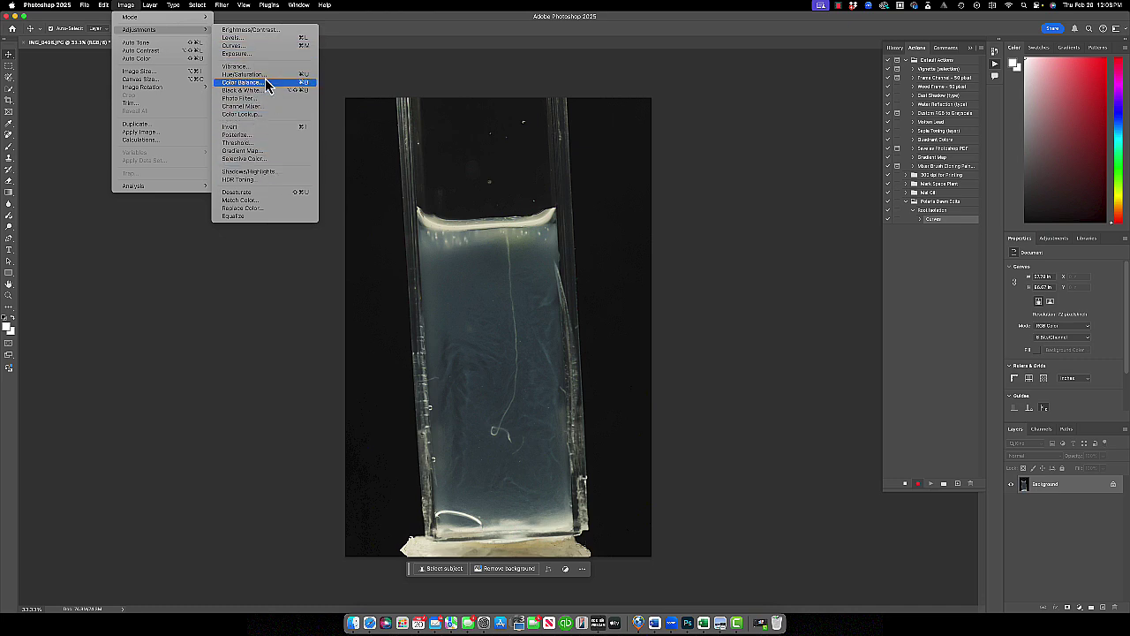
left_click(255, 107)
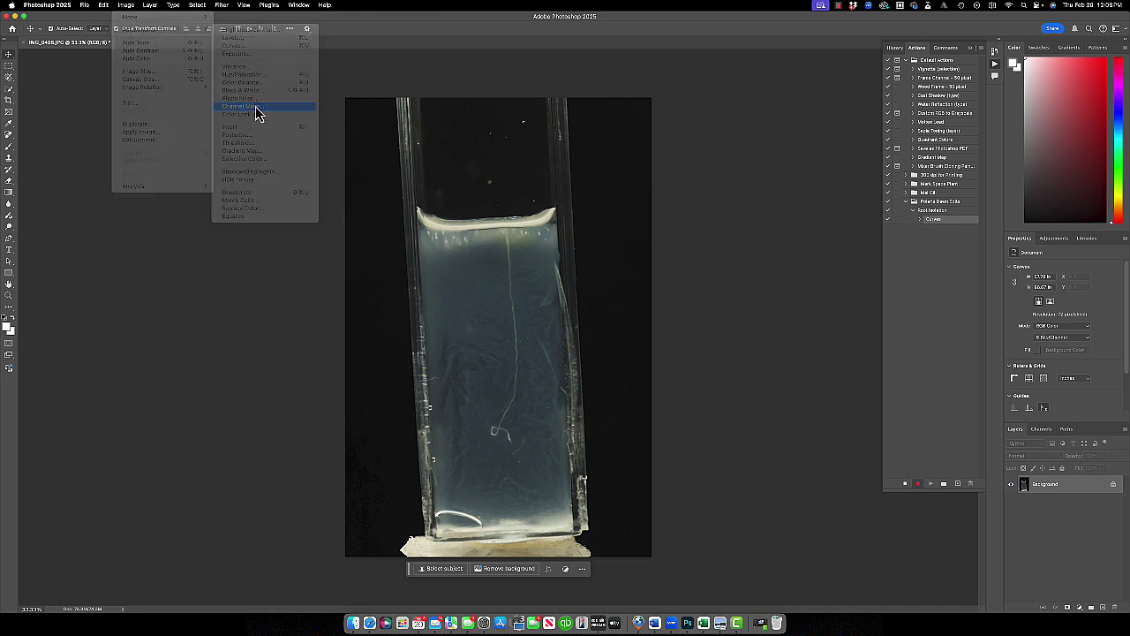
left_click_drag(600, 156, 722, 121)
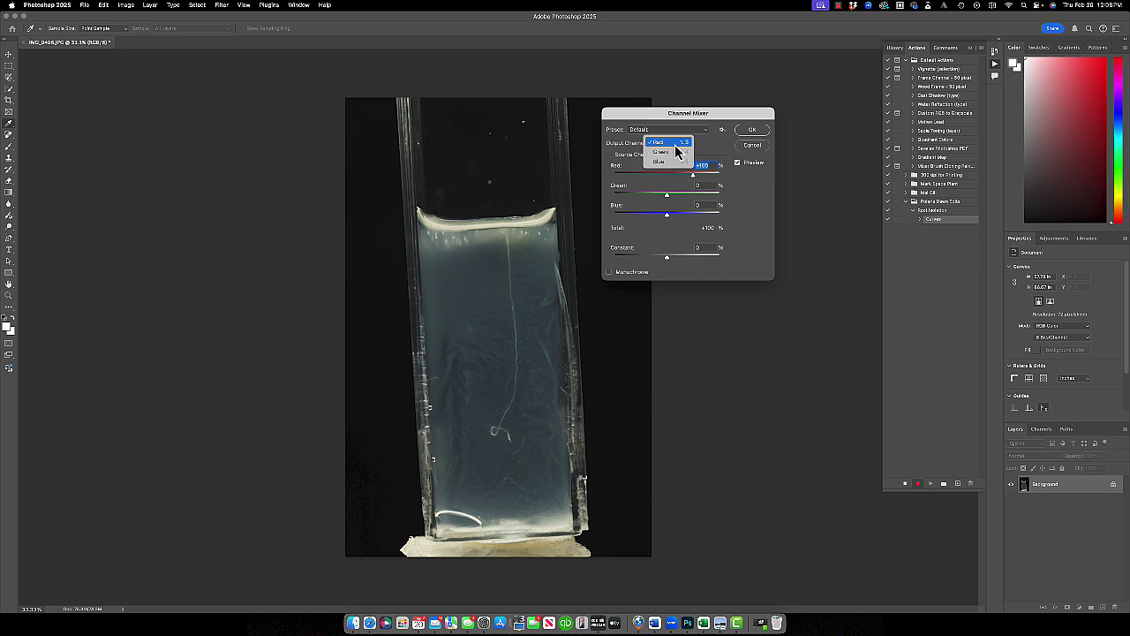
left_click(672, 151)
left_click_drag(694, 196, 656, 217)
left_click_drag(668, 259, 671, 260)
left_click_drag(656, 218, 678, 176)
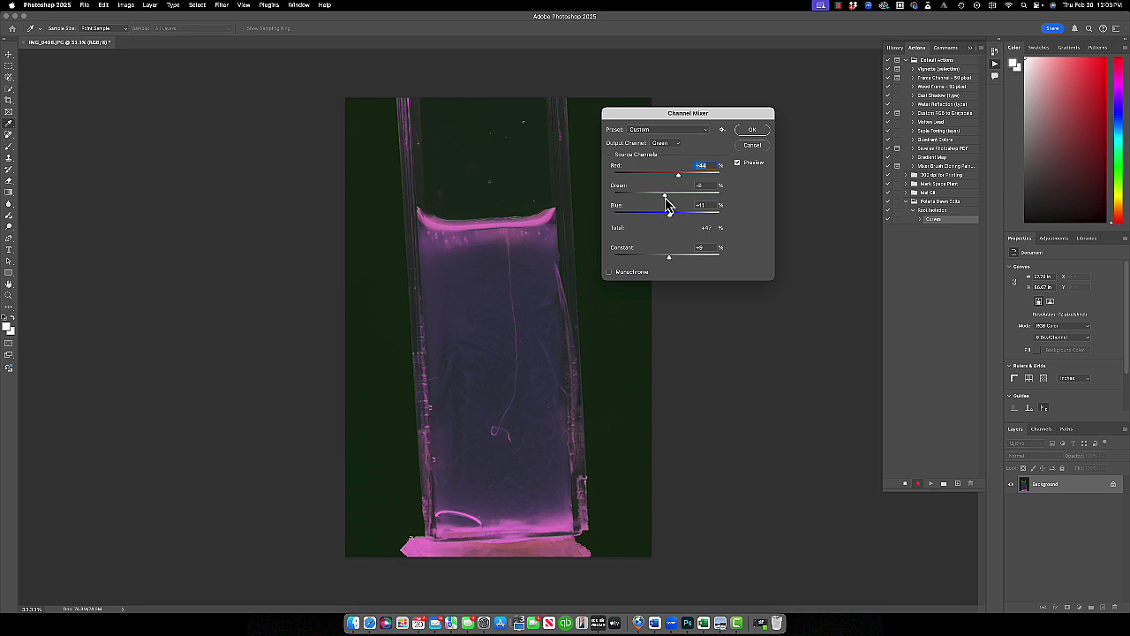
left_click(665, 196)
left_click_drag(678, 175, 680, 175)
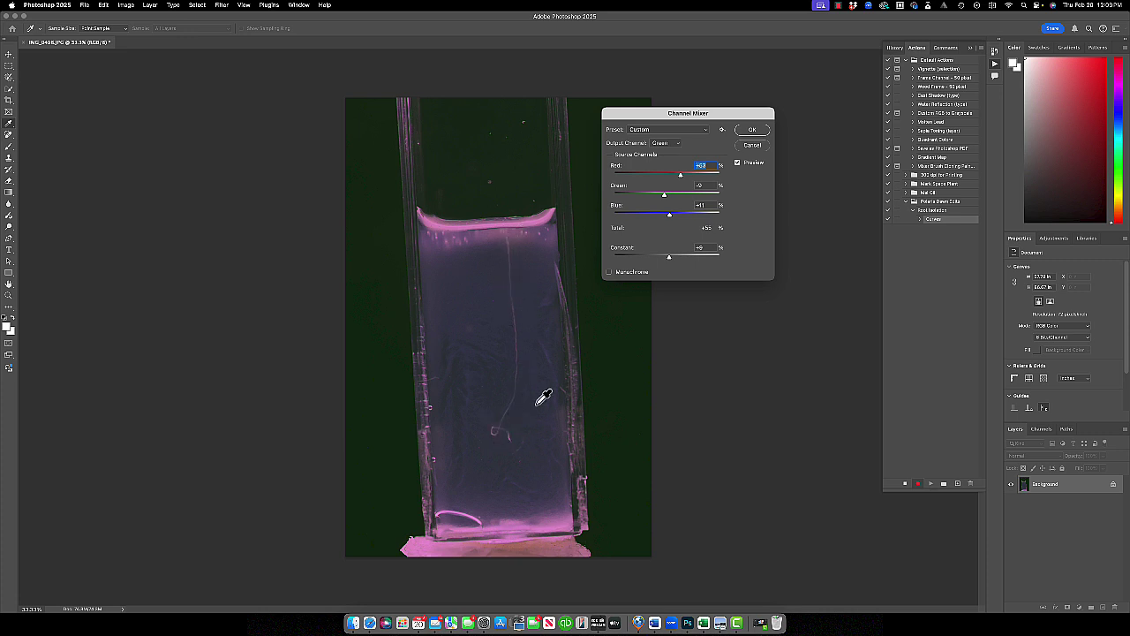
Set the Blue output channel to Red -34, Green +81 and Blue +162 in the Channel Mixer
left_click(679, 143)
left_click(674, 152)
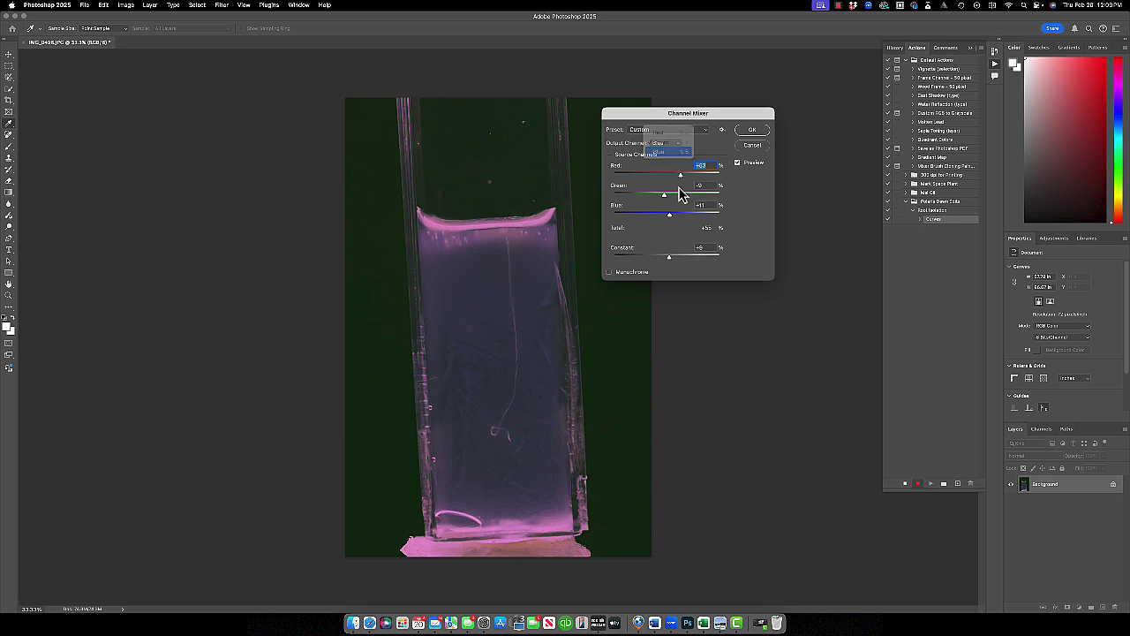
mouse_move(667, 195)
left_mouse_down()
mouse_move(676, 196)
mouse_move(657, 182)
left_mouse_up()
left_click_drag(693, 214, 711, 222)
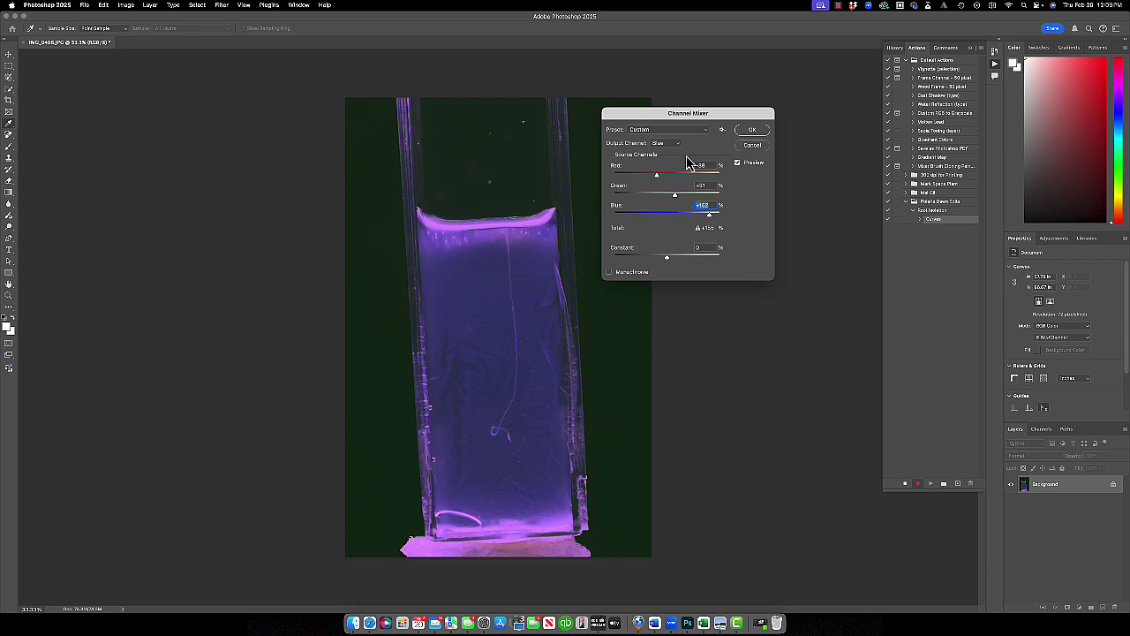
left_click(647, 180)
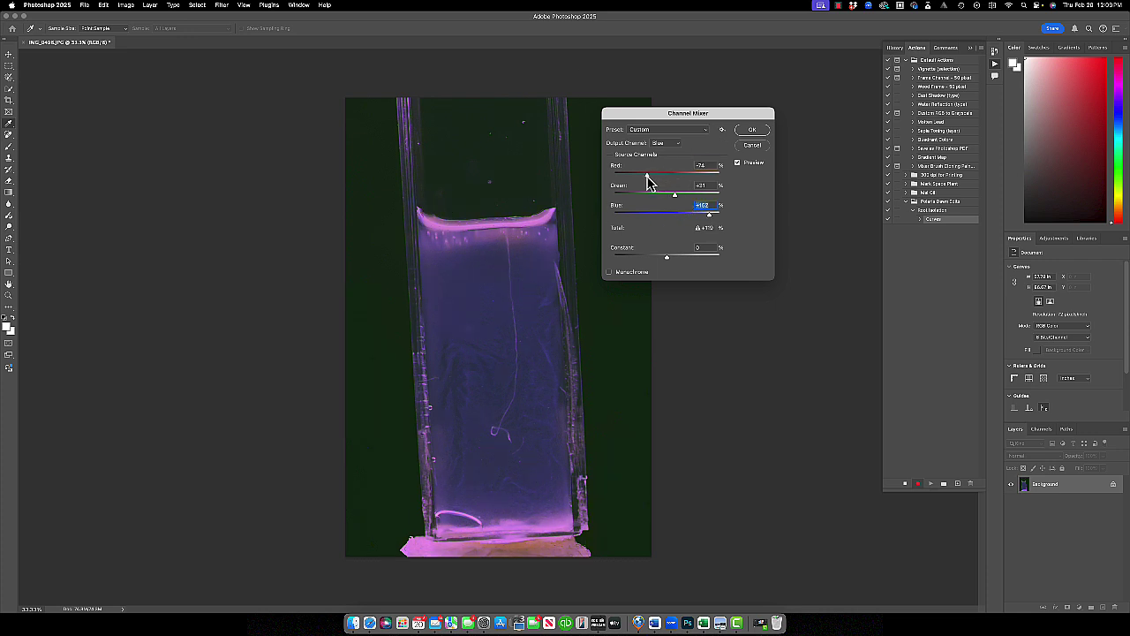
left_click_drag(647, 180, 688, 197)
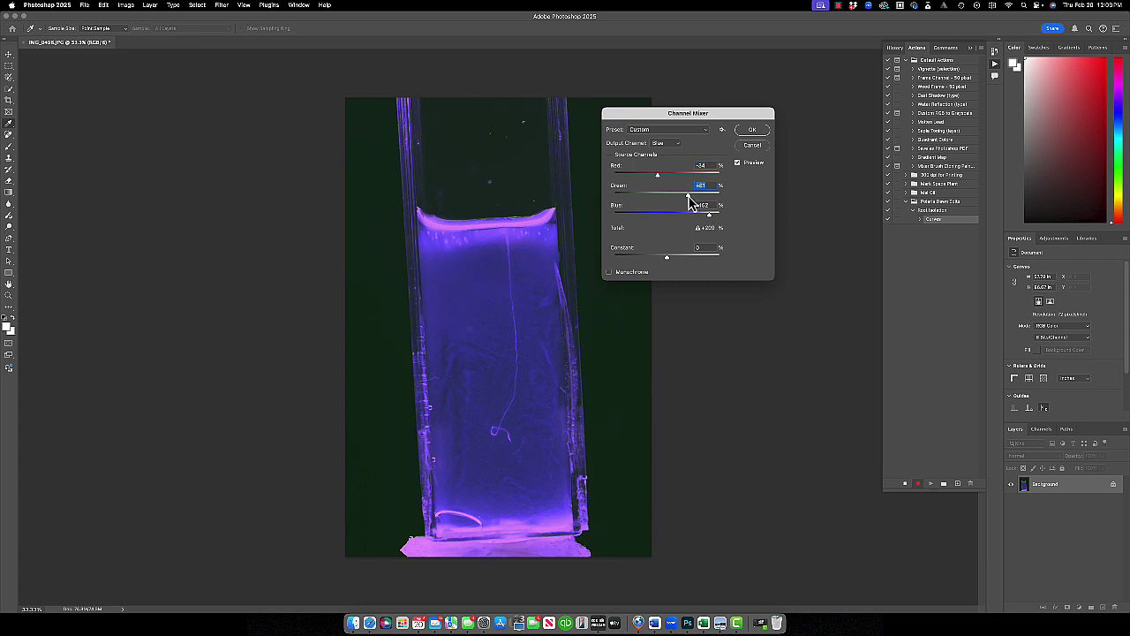
Strengthen the Red source of the Channel Mixer's Red output channel and adjust its Blue and Green sources
left_click(677, 145)
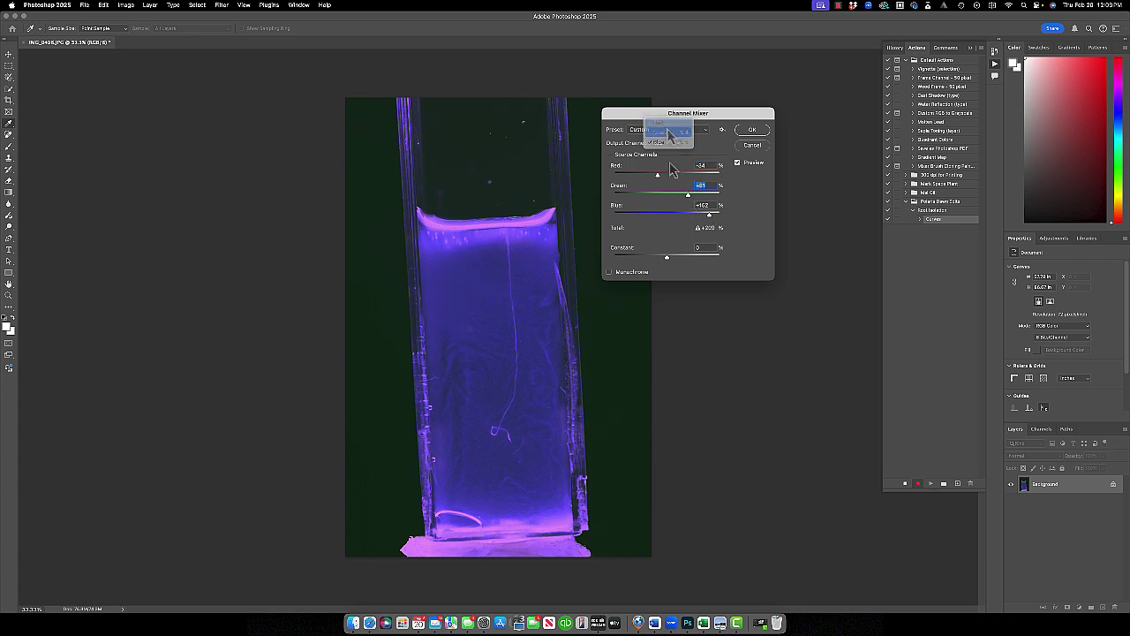
left_click(667, 126)
left_click_drag(693, 176, 704, 175)
mouse_move(667, 215)
left_mouse_down()
mouse_move(692, 217)
mouse_move(634, 197)
mouse_move(669, 196)
left_mouse_up()
Rework the Green output channel to Red +143, Green -83, Blue +110 and Constant +14
left_click(667, 143)
left_click(667, 153)
left_click_drag(681, 175, 699, 177)
mouse_move(669, 216)
left_mouse_down()
mouse_move(650, 216)
mouse_move(691, 216)
left_mouse_up()
left_click_drag(668, 196, 654, 197)
left_click_drag(699, 176, 695, 176)
left_click_drag(669, 258, 671, 259)
left_click_drag(695, 176, 705, 176)
left_click_drag(692, 216, 696, 216)
Set the Blue output channel's Red source to +74 and its Green source to +63
left_click(668, 144)
left_click_drag(654, 196, 686, 175)
left_click(668, 151)
left_click_drag(666, 196, 713, 196)
Set the Red output channel to Red about -198, Green +178, Blue about +98 and Constant +23
left_click(666, 143)
left_click(667, 124)
left_click_drag(621, 176, 614, 176)
left_click_drag(667, 258, 673, 258)
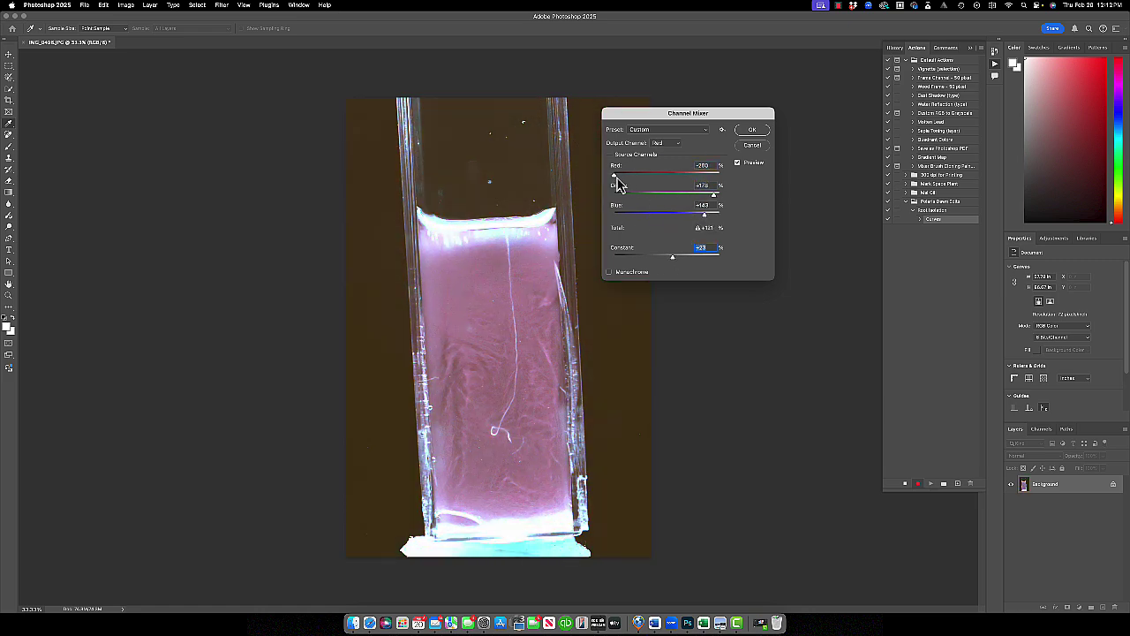
left_click_drag(614, 176, 615, 176)
left_click_drag(705, 215, 692, 216)
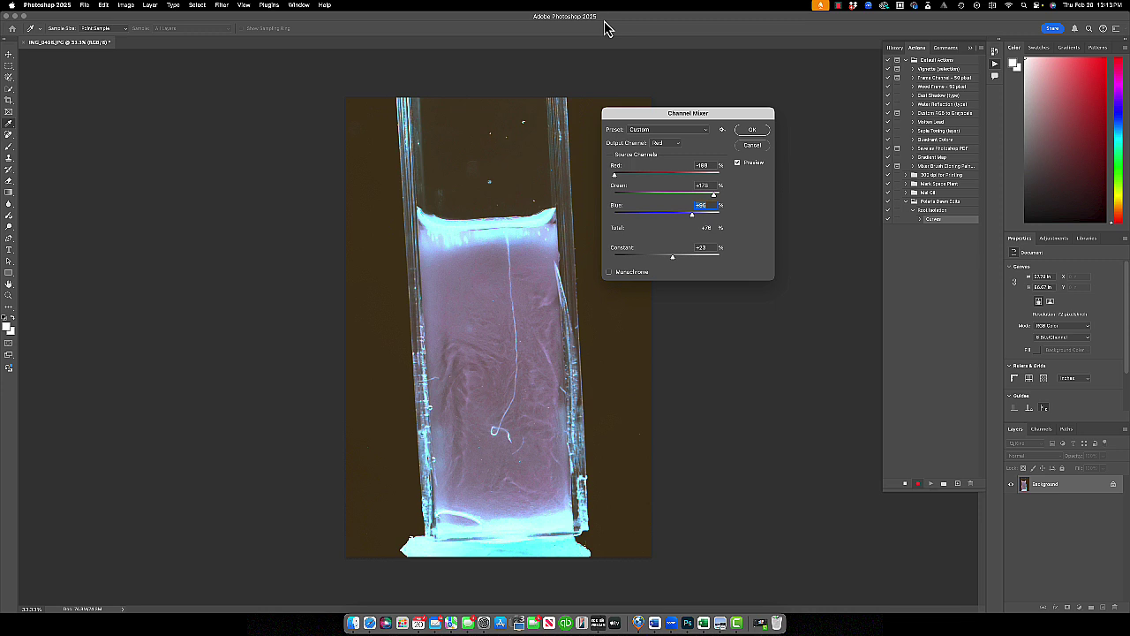
Set the Blue output channel's Blue source to about +151 and apply the Channel Mixer adjustment
left_click(669, 143)
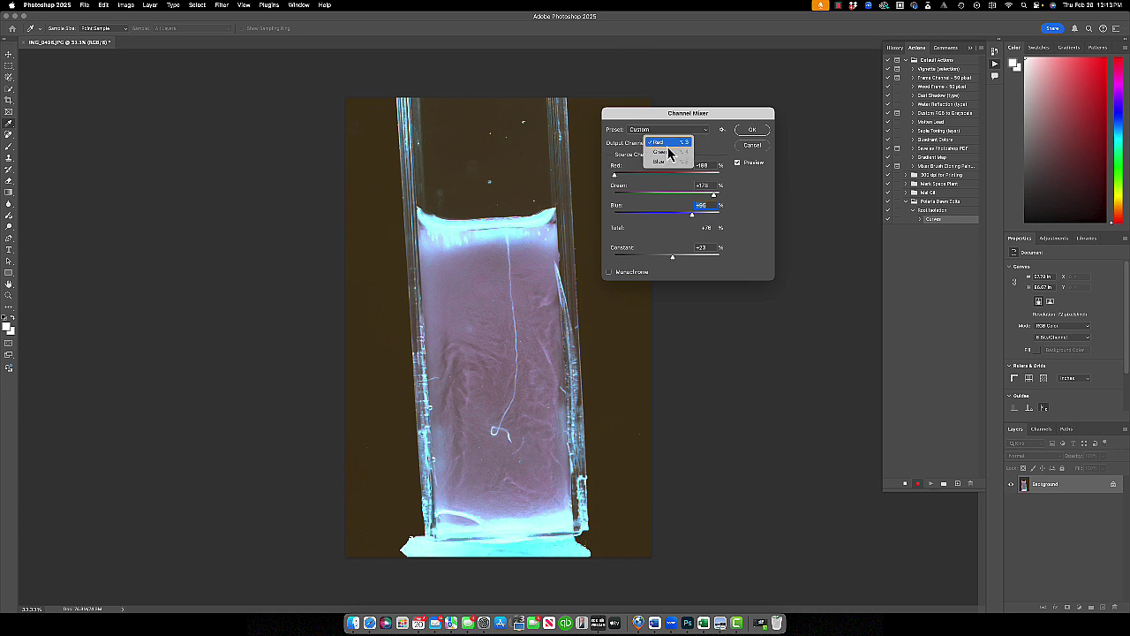
left_click(669, 152)
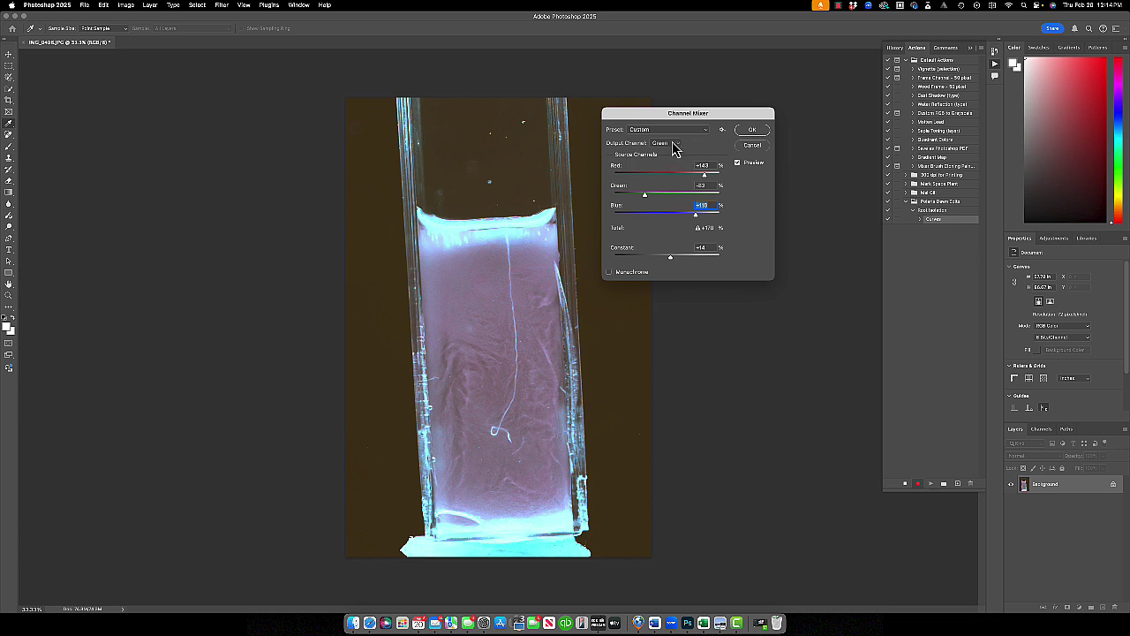
left_click(673, 144)
left_click(669, 153)
left_click_drag(696, 215, 707, 221)
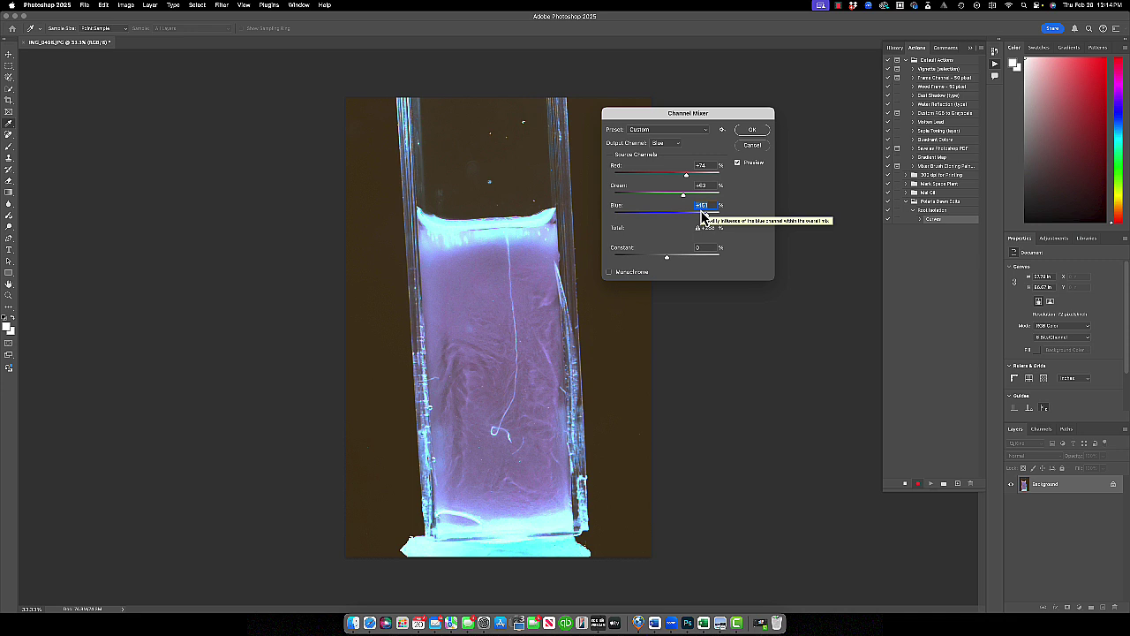
left_click(753, 131)
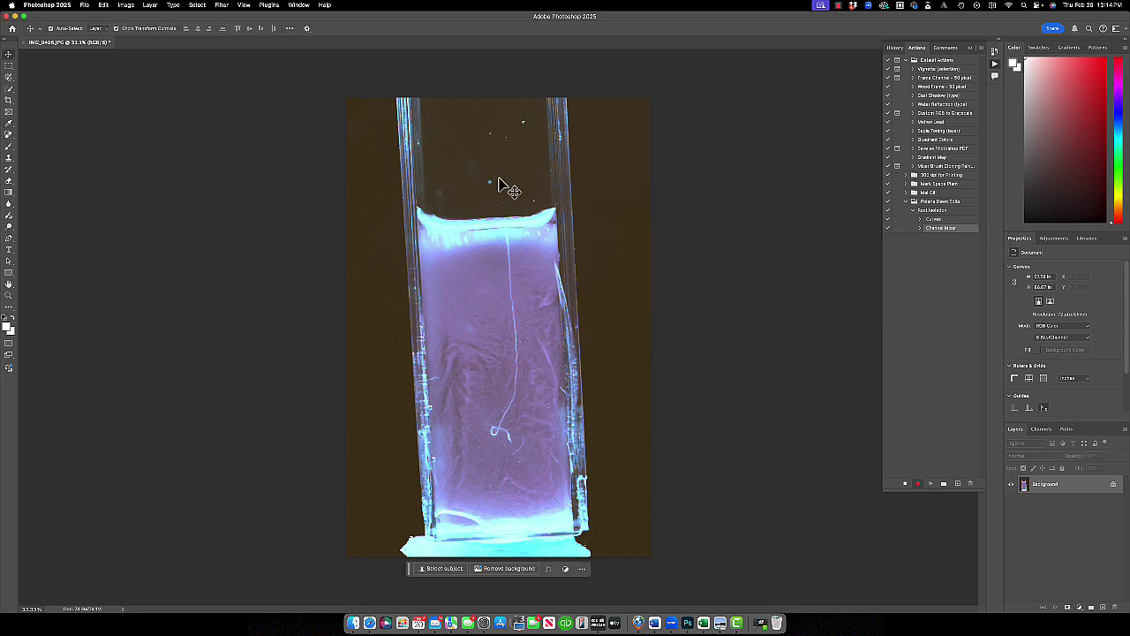
Apply a Levels adjustment with black input about 38, midtones darkened to about 0.88, and the white input lowered slightly
left_click(129, 6)
mouse_move(144, 30)
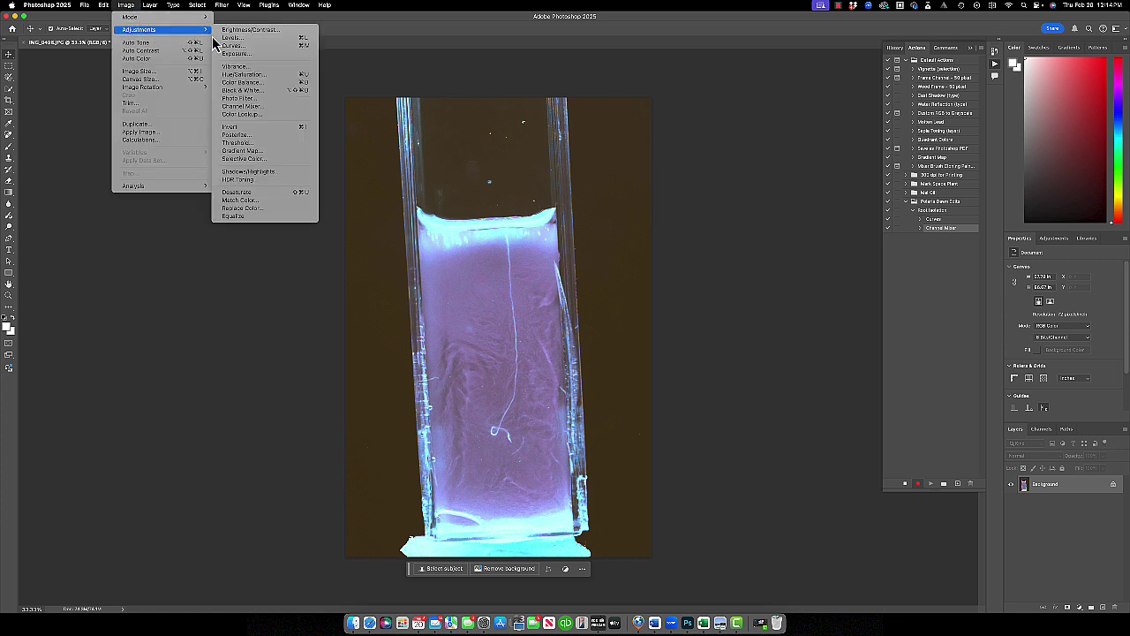
left_click(232, 38)
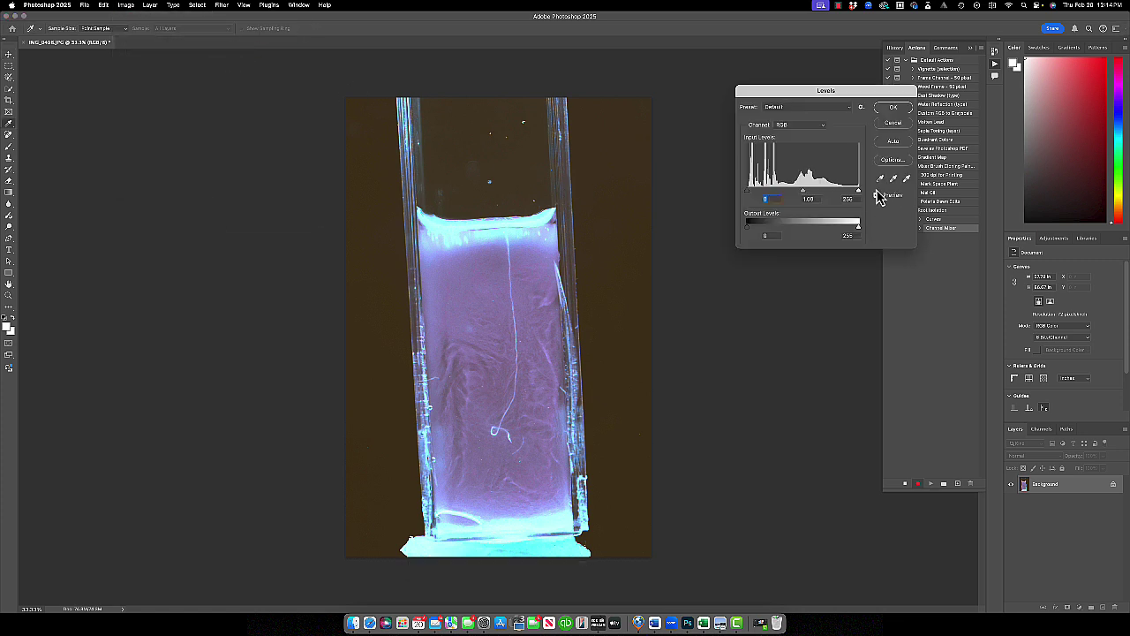
left_click_drag(860, 191, 814, 200)
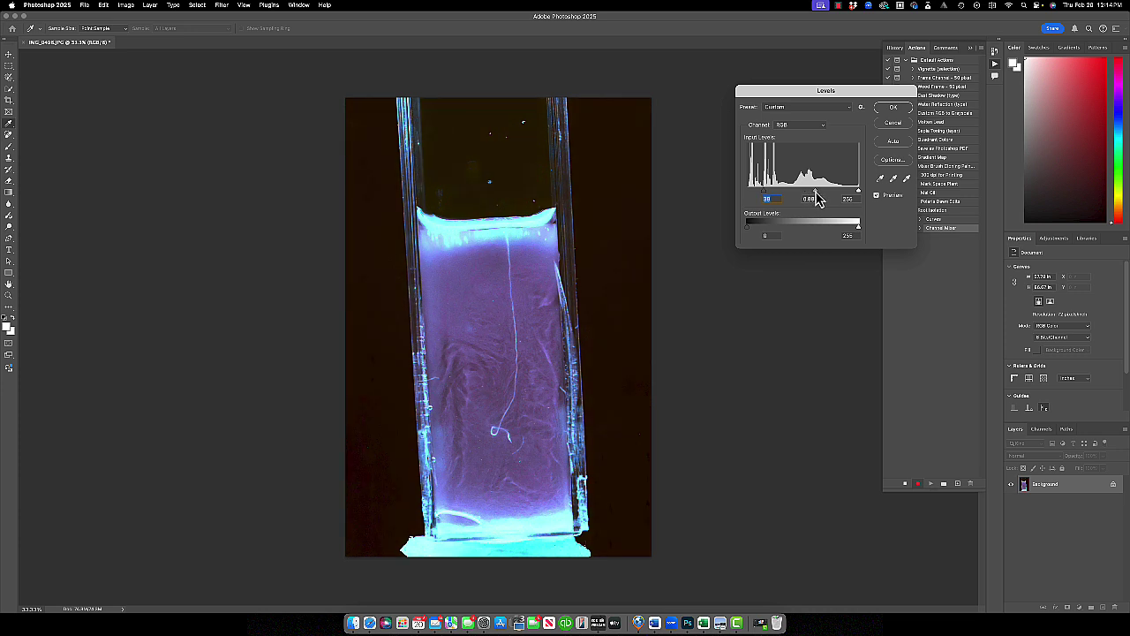
left_click(814, 193)
left_click_drag(764, 192, 762, 193)
left_click_drag(859, 192, 855, 192)
left_click(894, 107)
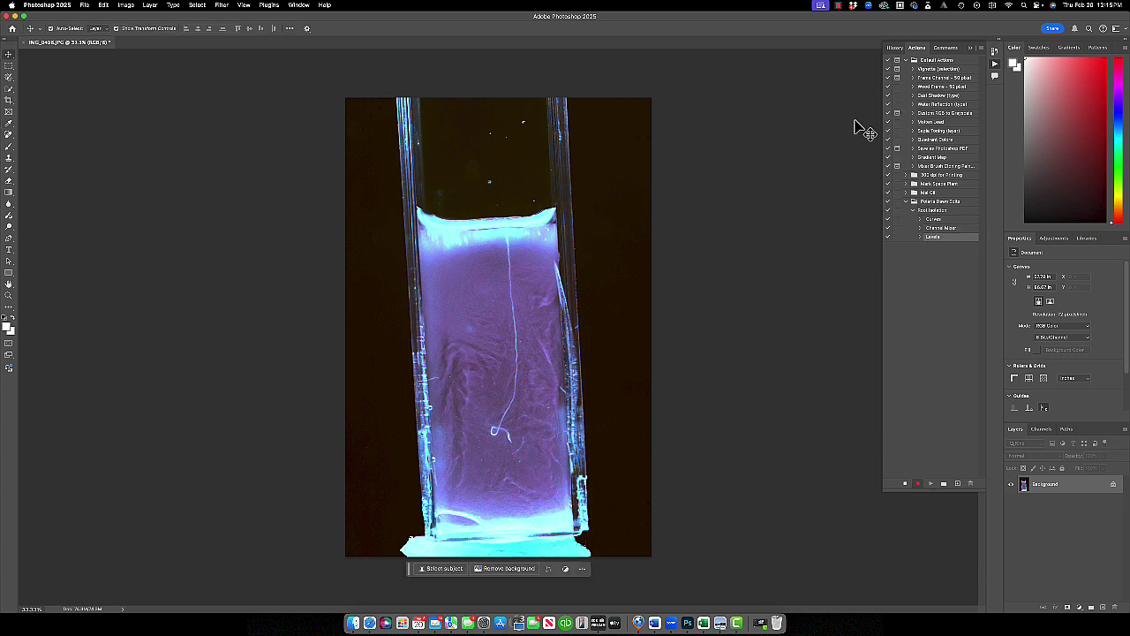
Apply a second Curves adjustment, lowering the shadow point from input 73 to output 57 and raising the highlight point from 188 to 198
left_click(125, 5)
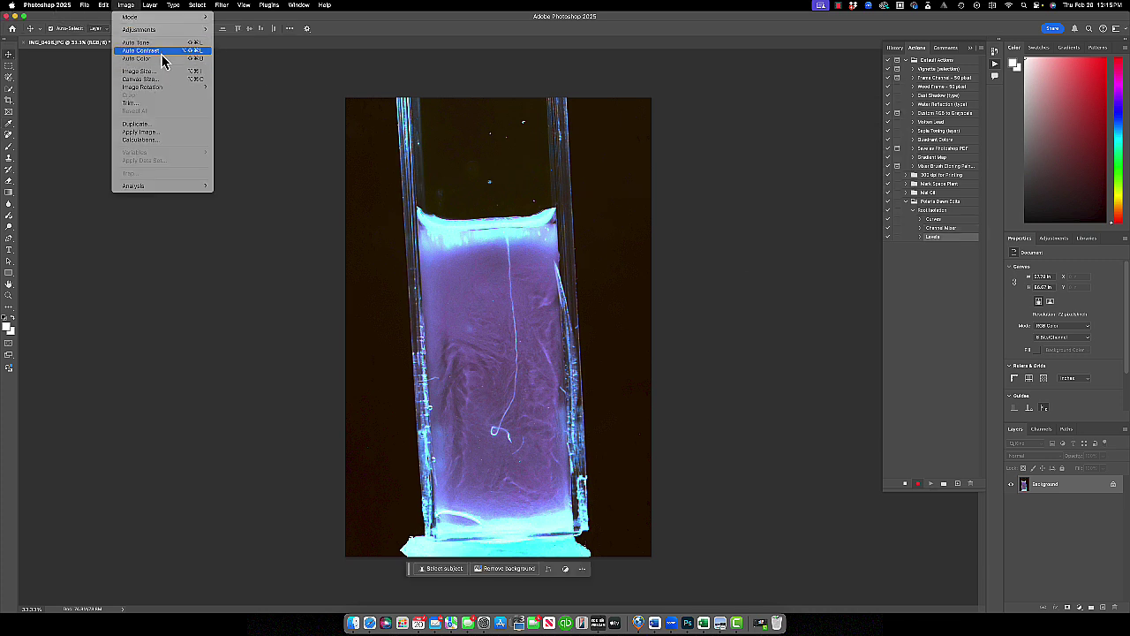
mouse_move(160, 39)
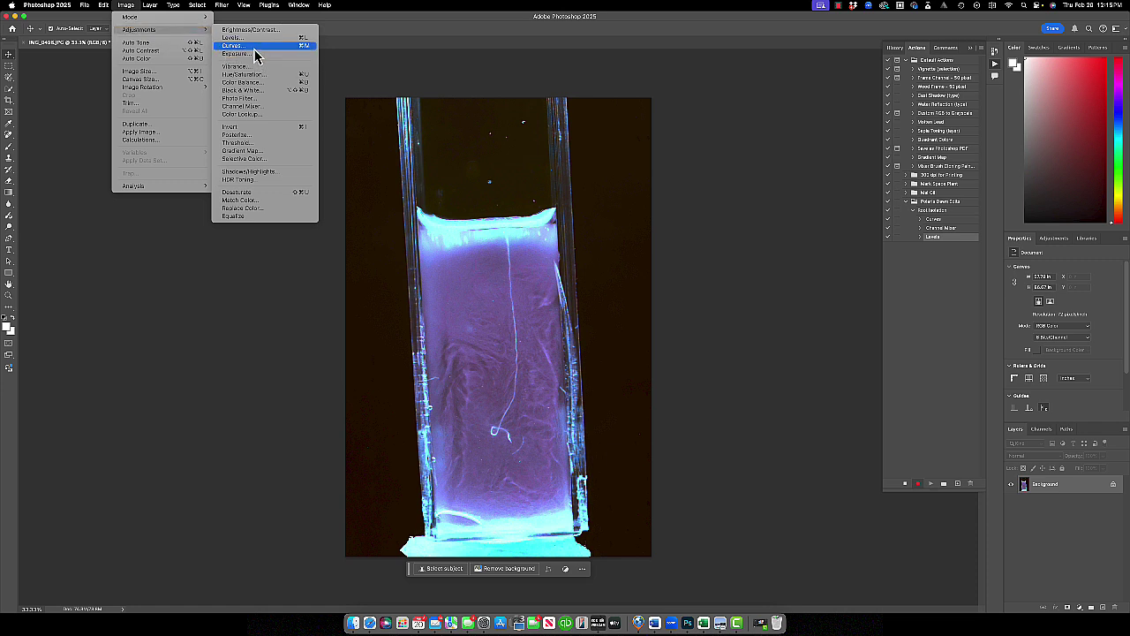
left_click(256, 44)
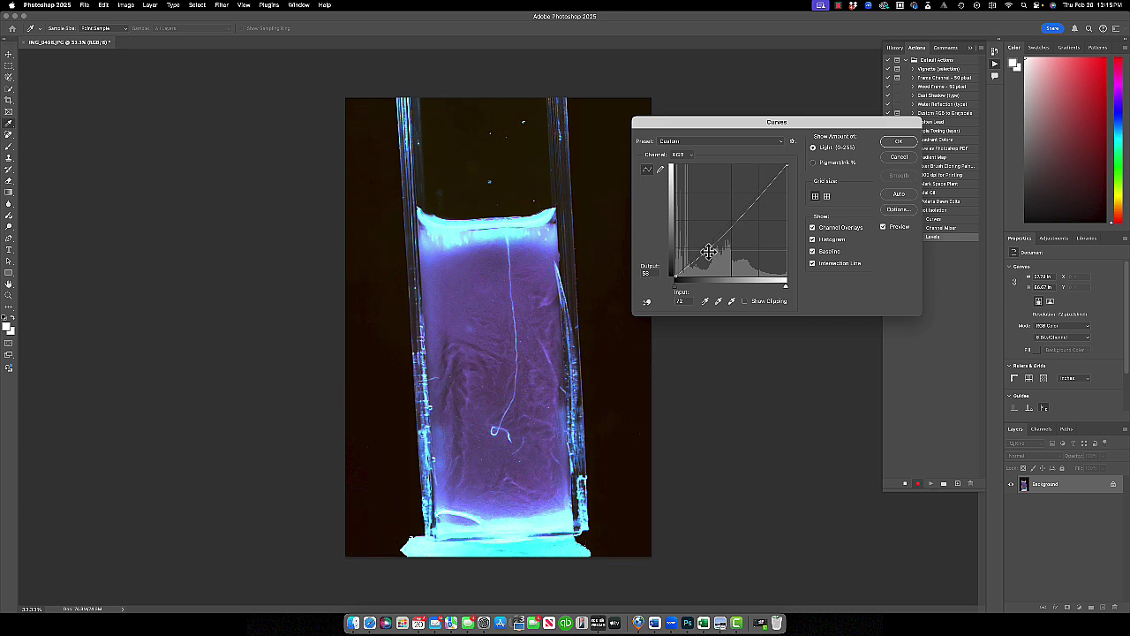
left_click(708, 252)
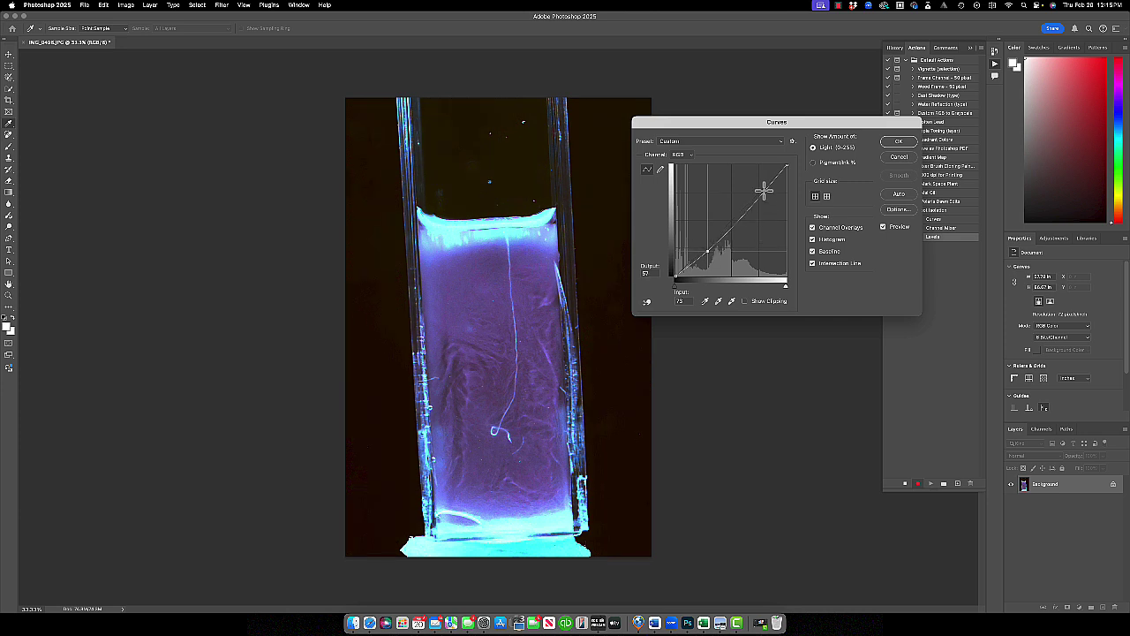
mouse_move(762, 192)
left_mouse_down()
mouse_move(754, 185)
mouse_move(767, 202)
mouse_move(756, 190)
left_mouse_up()
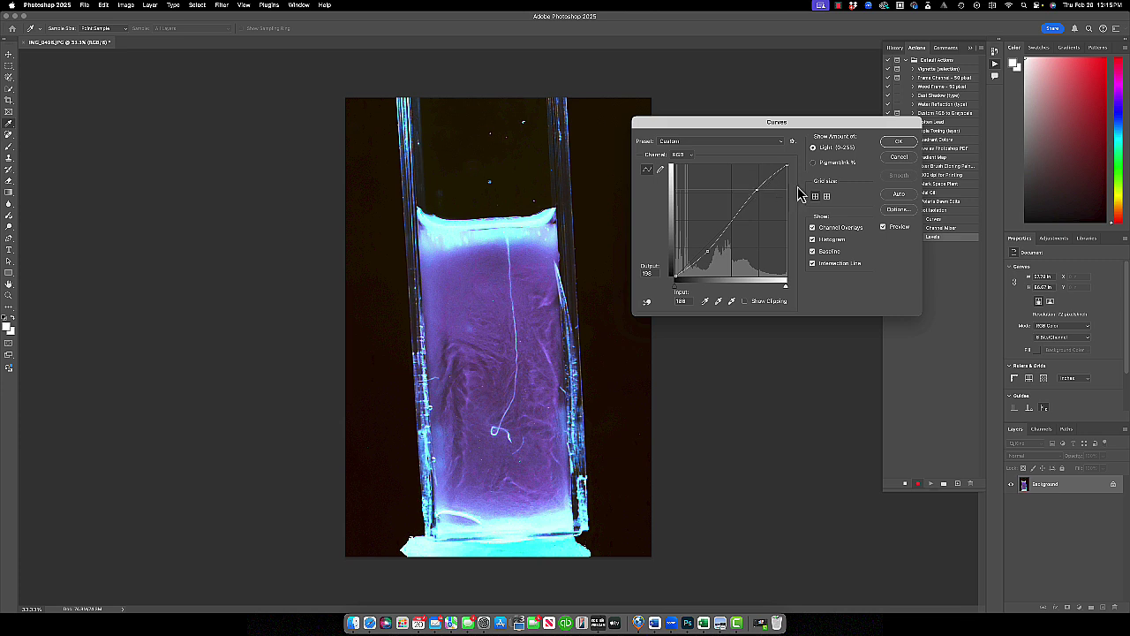
left_click(898, 141)
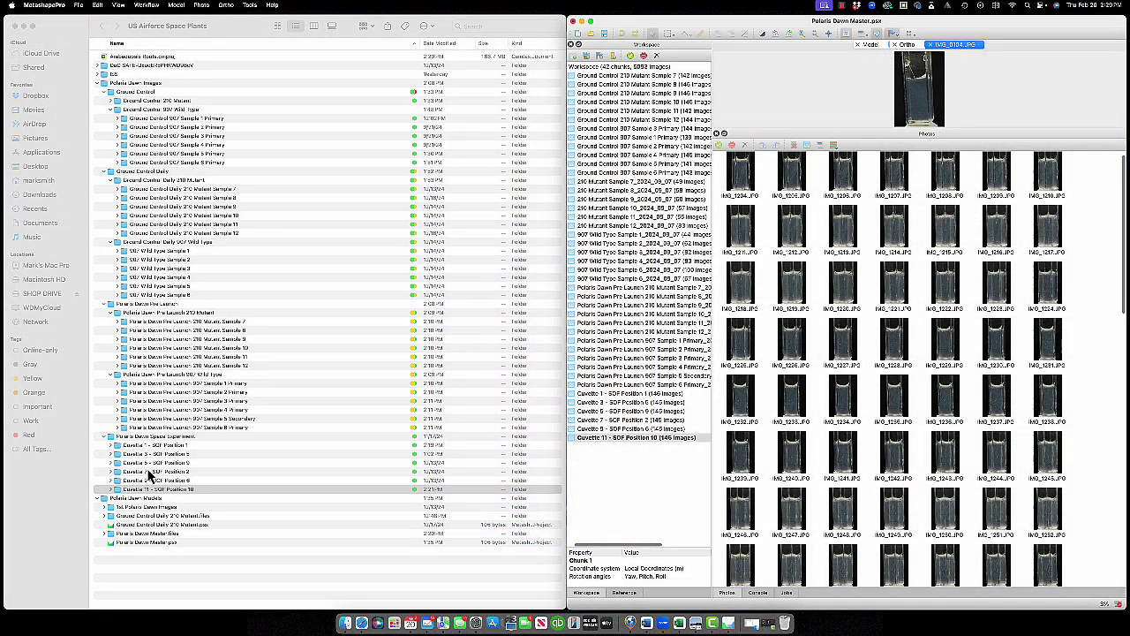
Copy the Polaris Dawn Space Experiment folder and paste the copy into the US Airforce Space Plants folder
left_click(141, 437)
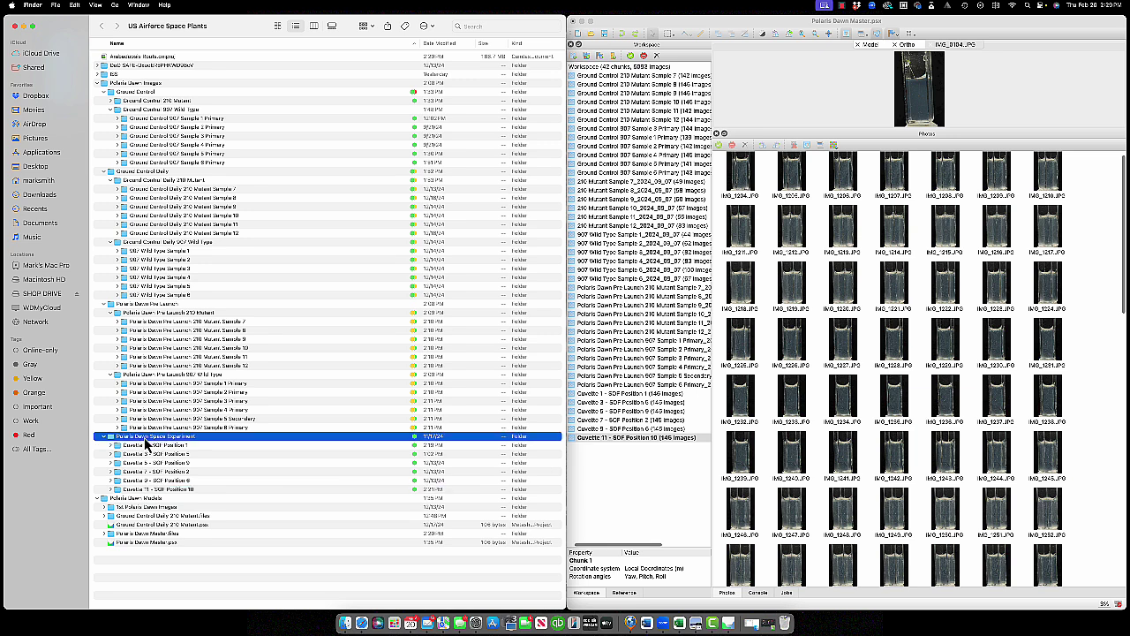
right_click(145, 442)
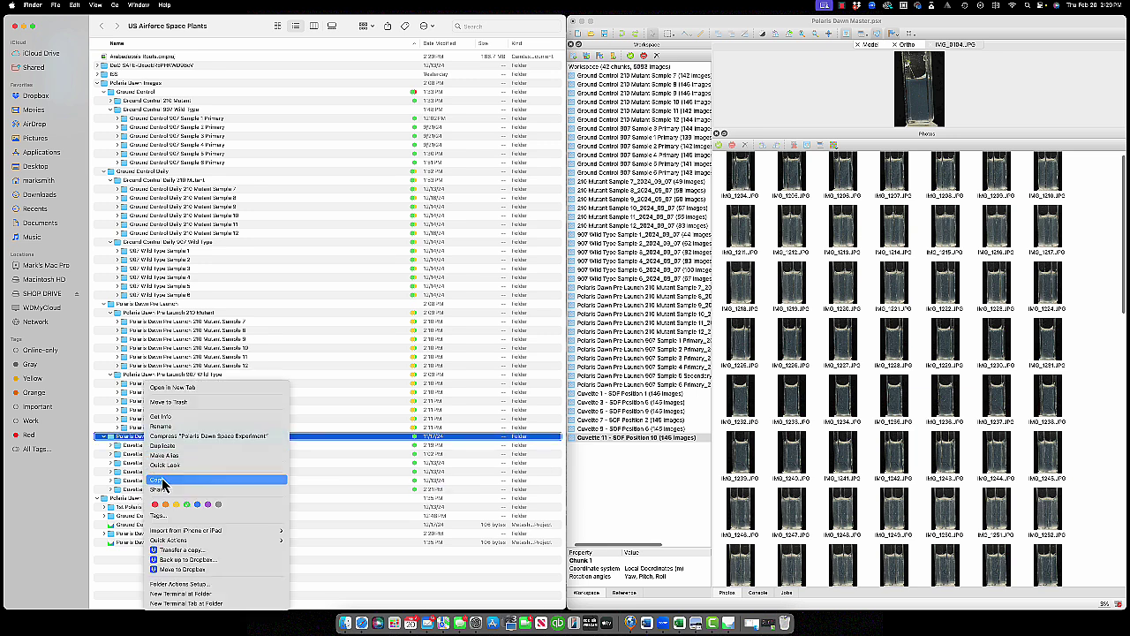
left_click(133, 452)
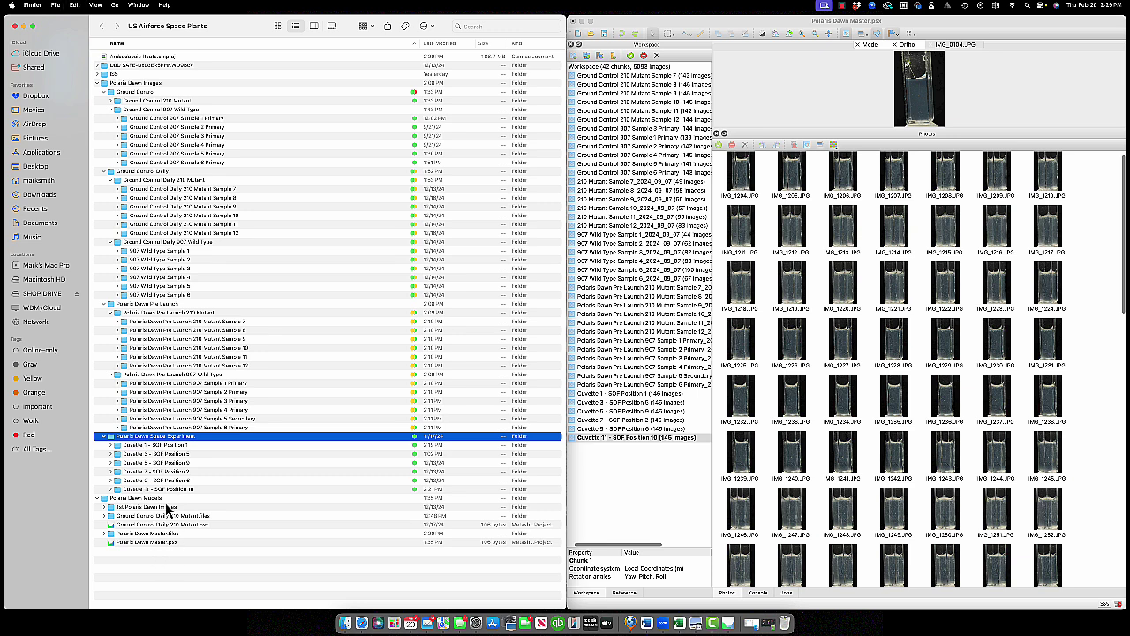
left_click(155, 561)
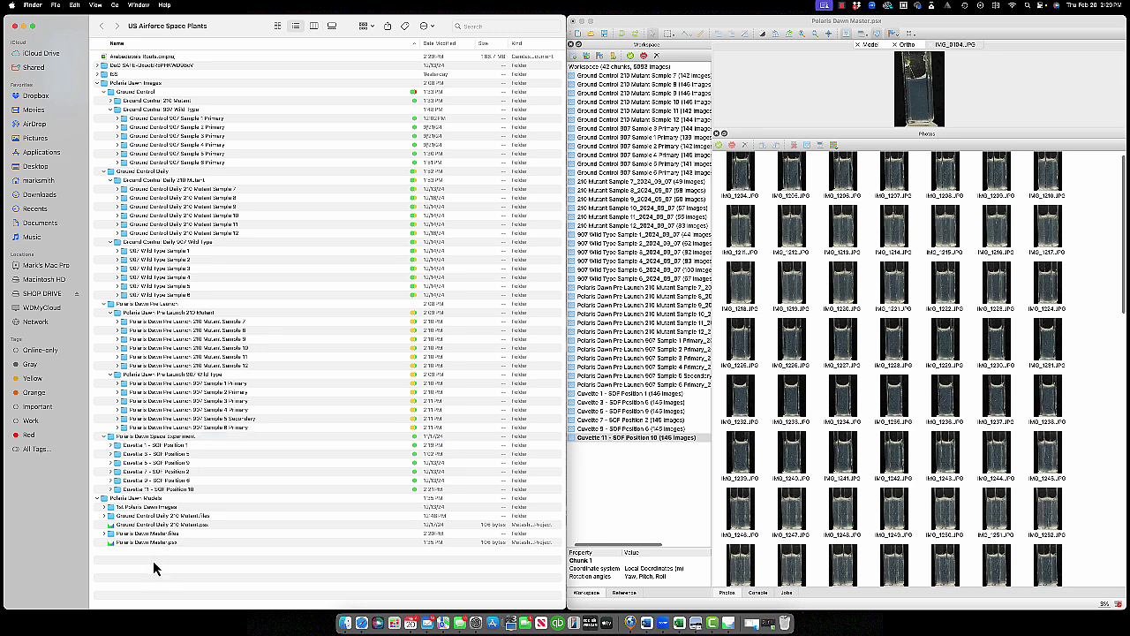
left_click(106, 437)
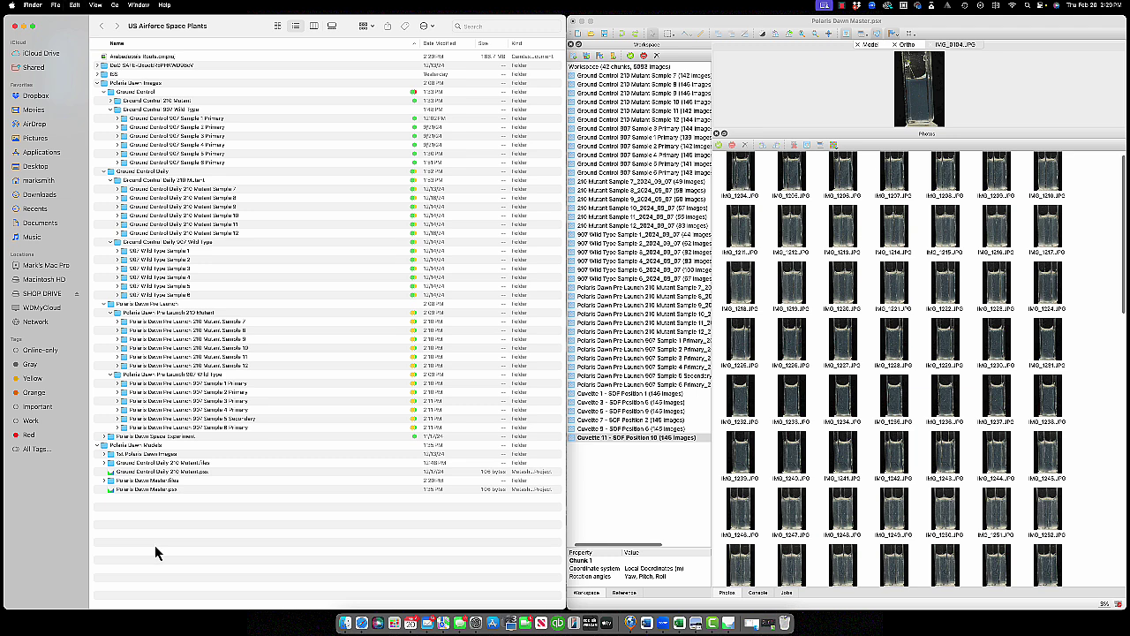
key("super+v")
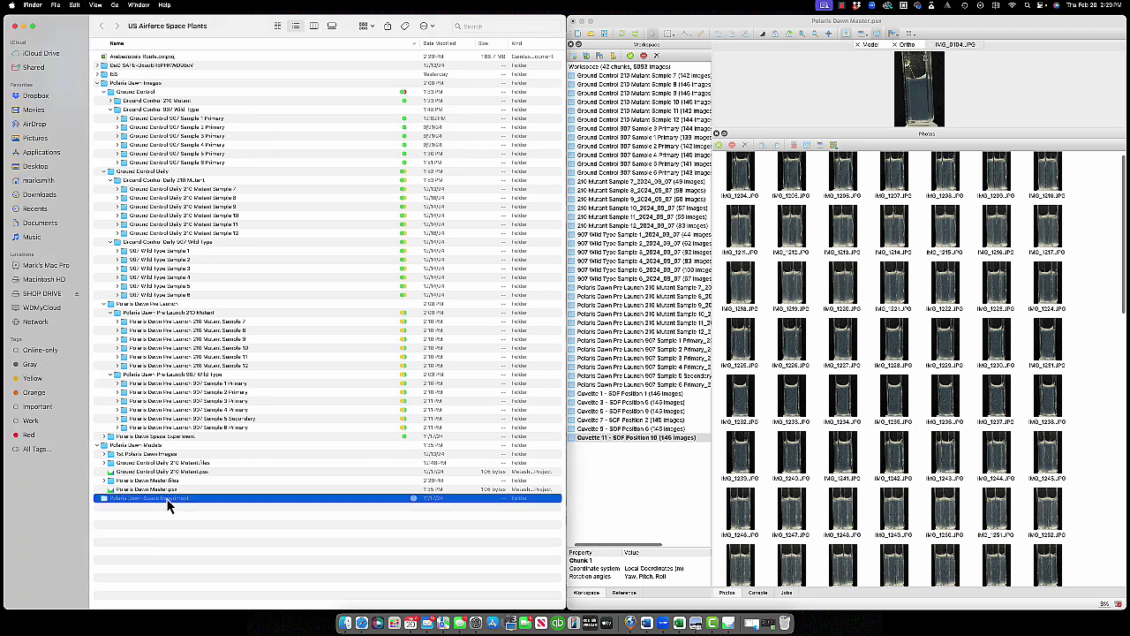
Rename the pasted folder Polaris Dawn Space Experiment Duplicated and move it into the Polaris Dawn Images folder
key("Return")
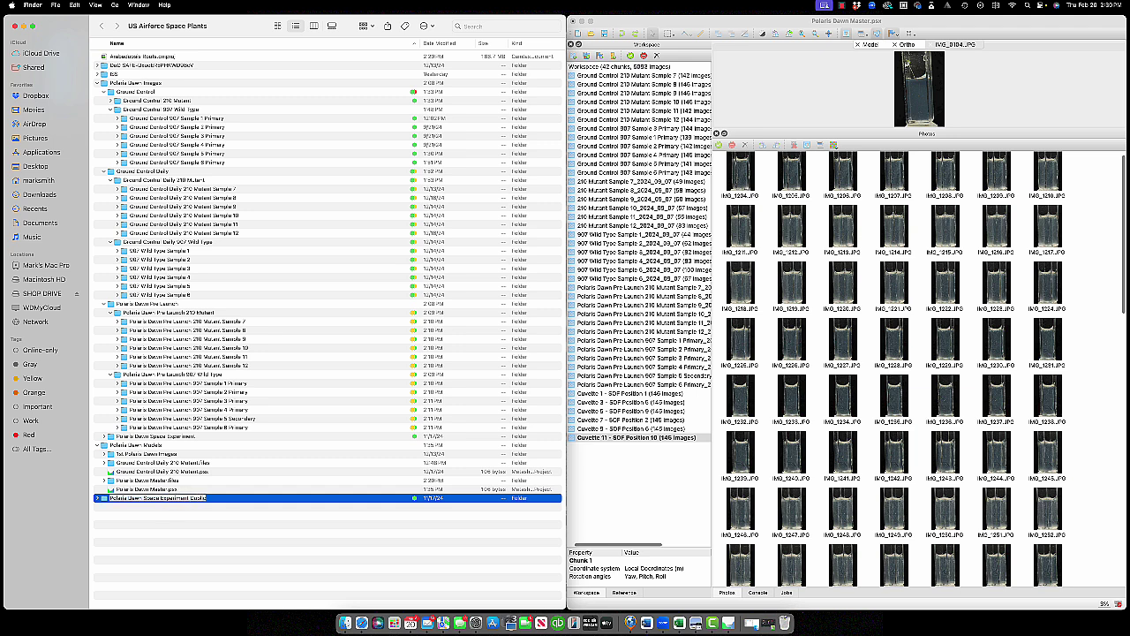
type("Duplicated")
key("Return")
left_click_drag(108, 499, 149, 94)
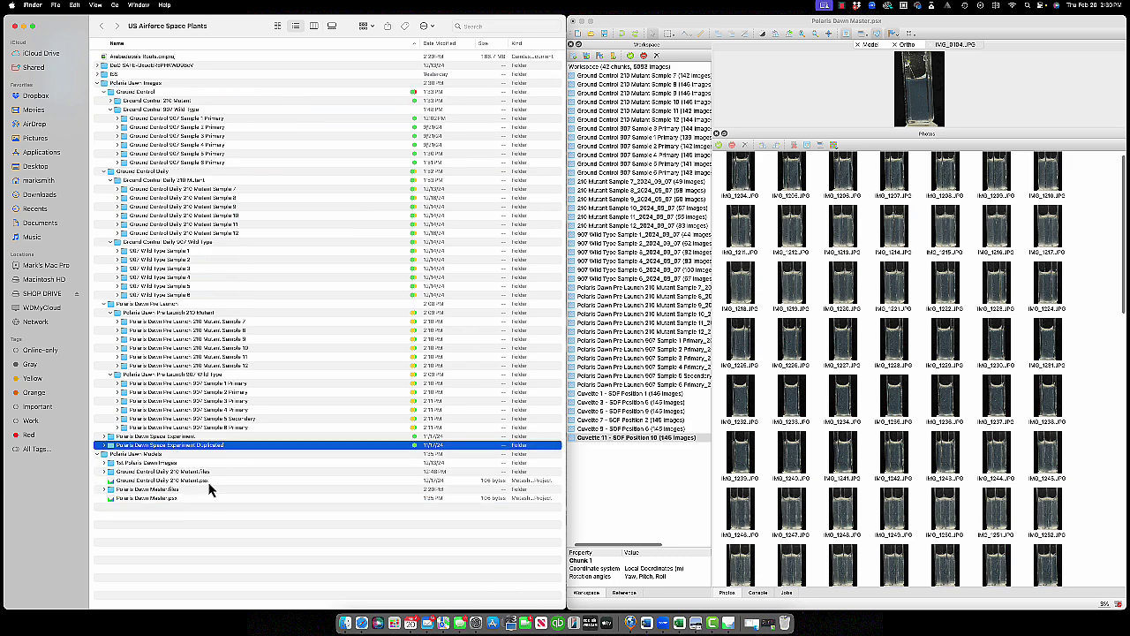
Launch Photoshop and open the Image Processor script
key("F4")
type("ch")
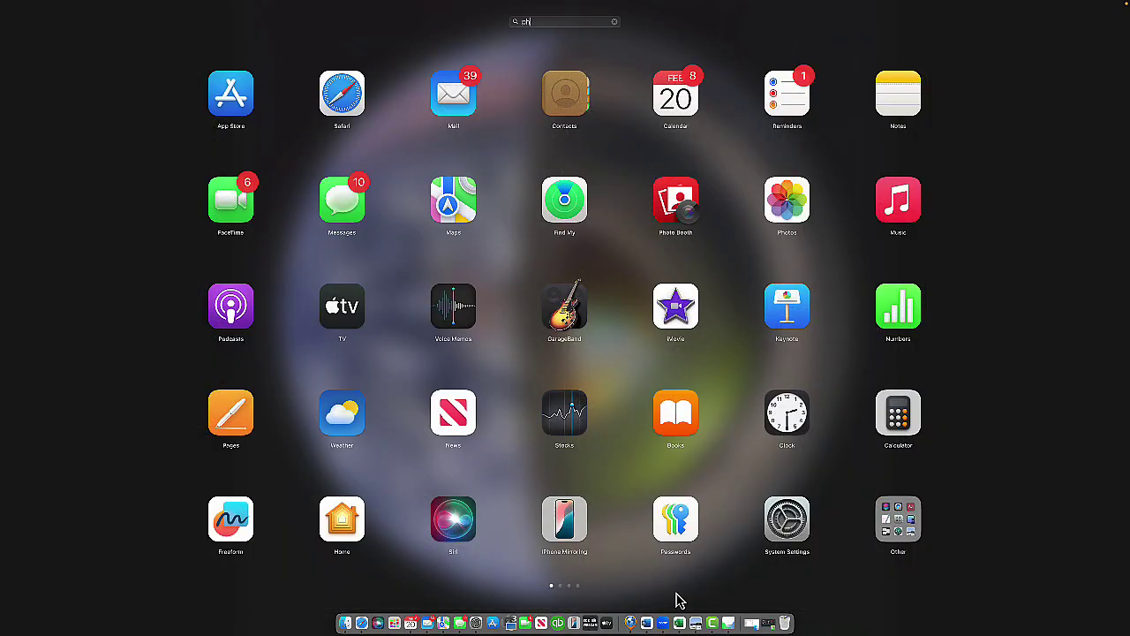
type("oto")
key("Right")
key("Right")
key("Return")
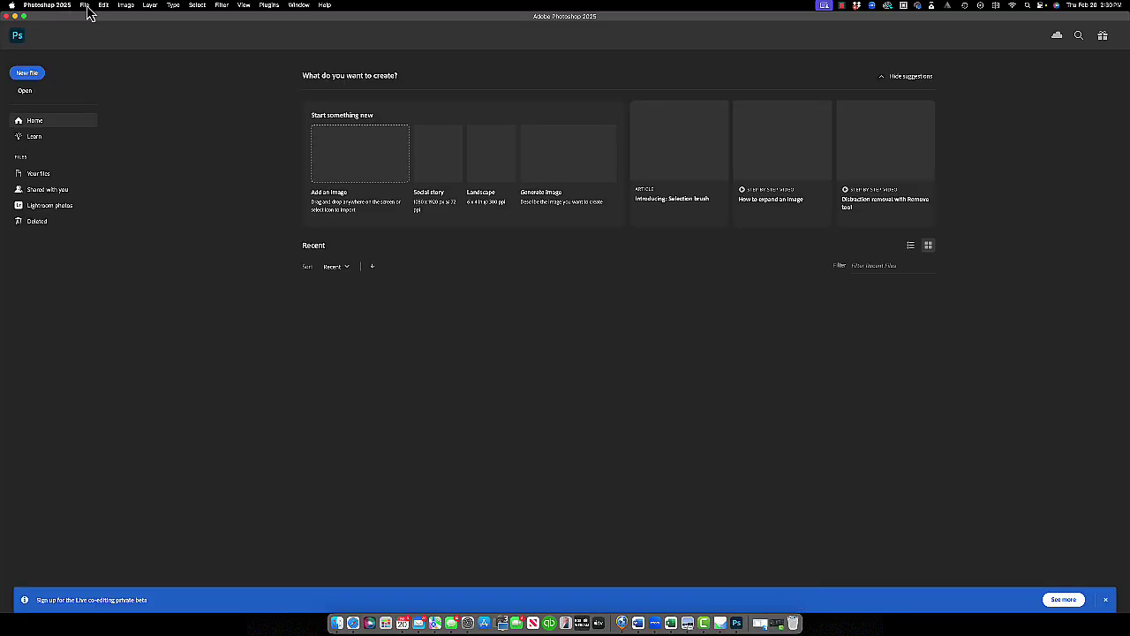
left_click(86, 7)
mouse_move(116, 218)
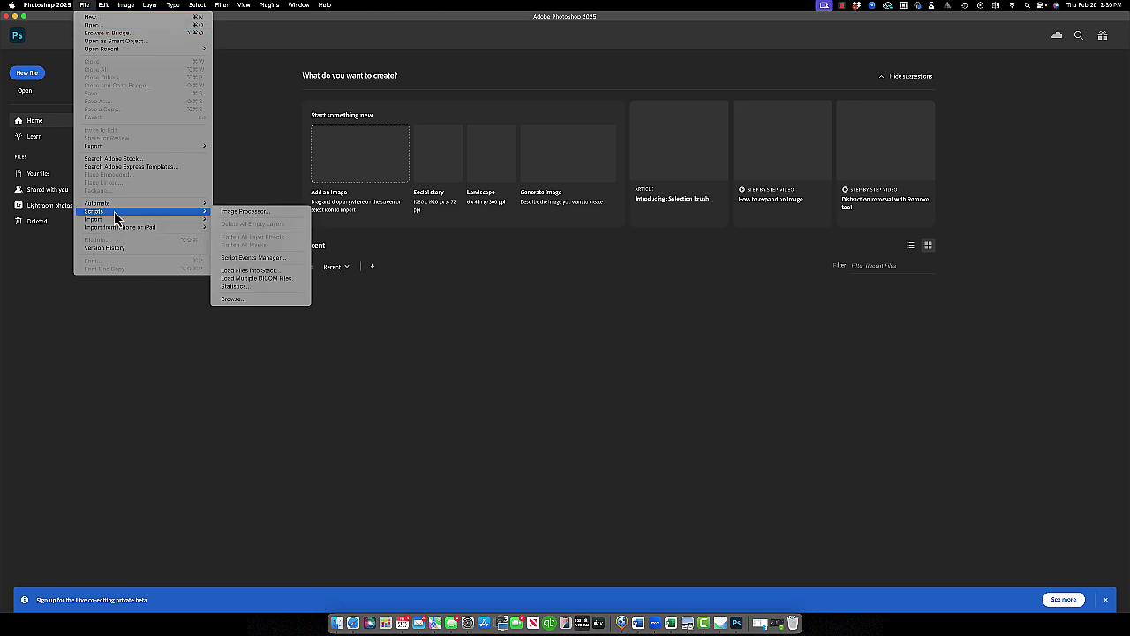
left_click(258, 215)
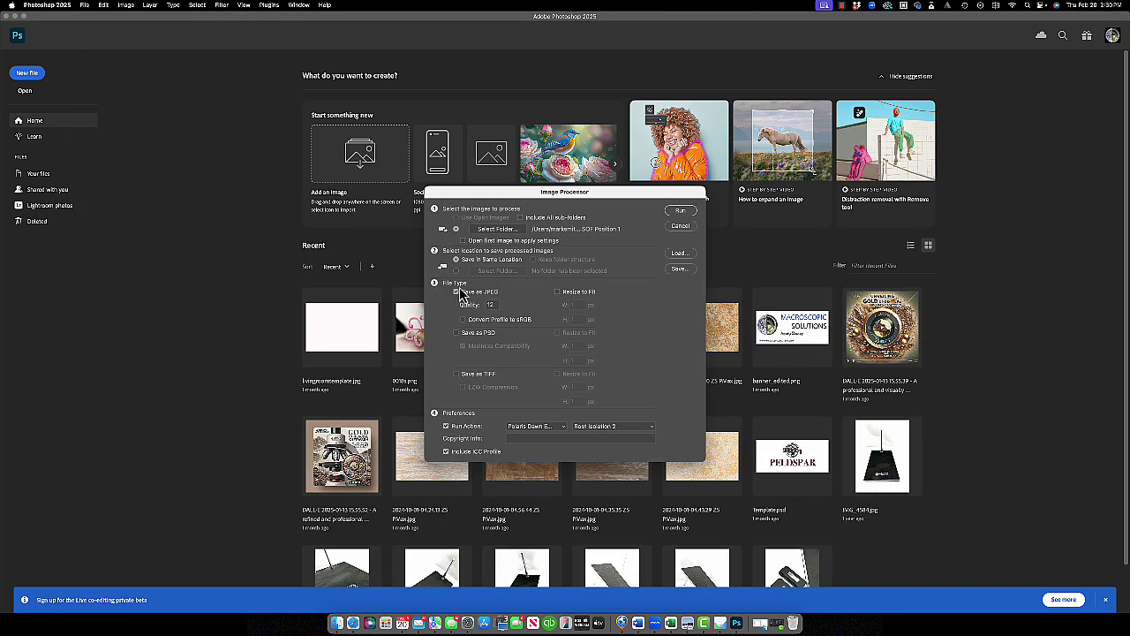
Set the Image Processor to run the Root Isolation action from the Polaris Dawn action set
left_click(604, 426)
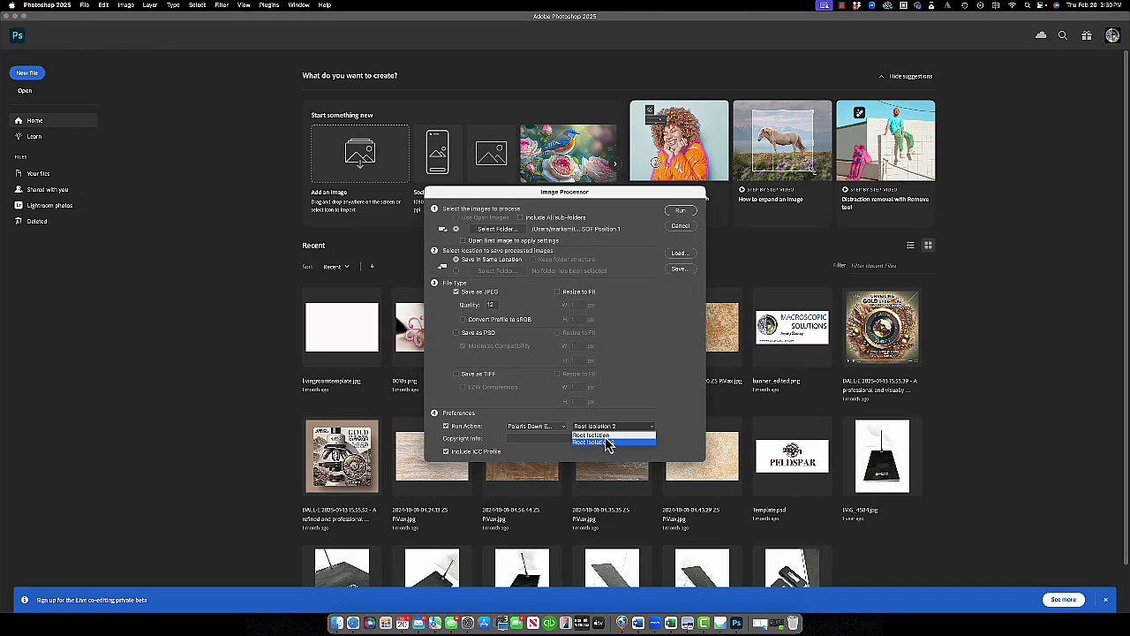
left_click(606, 442)
left_click(560, 428)
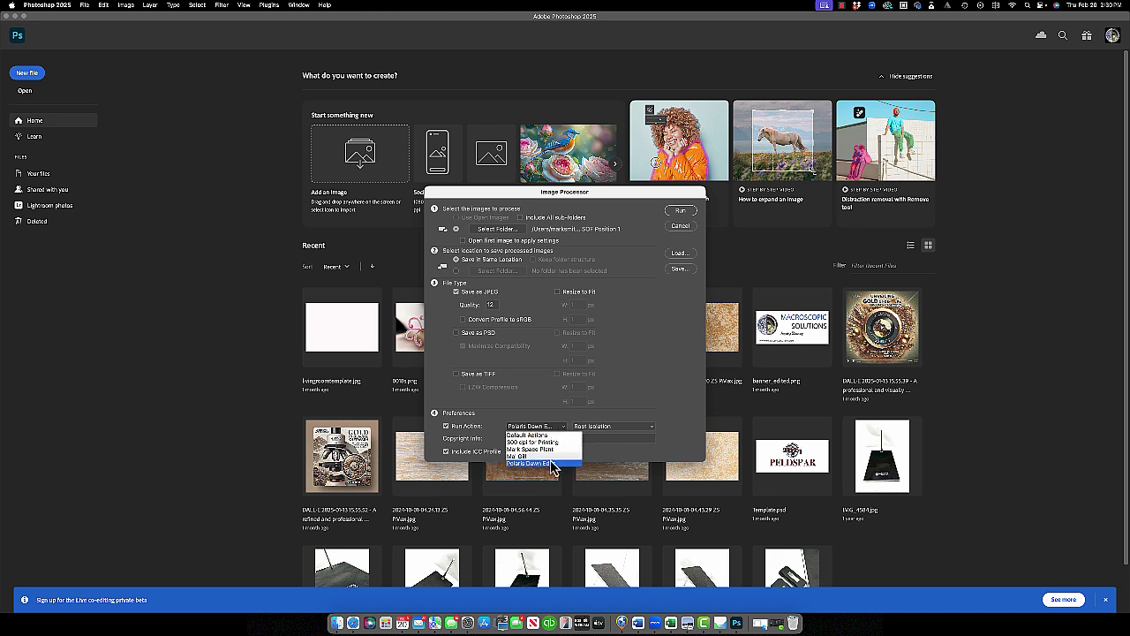
left_click(546, 337)
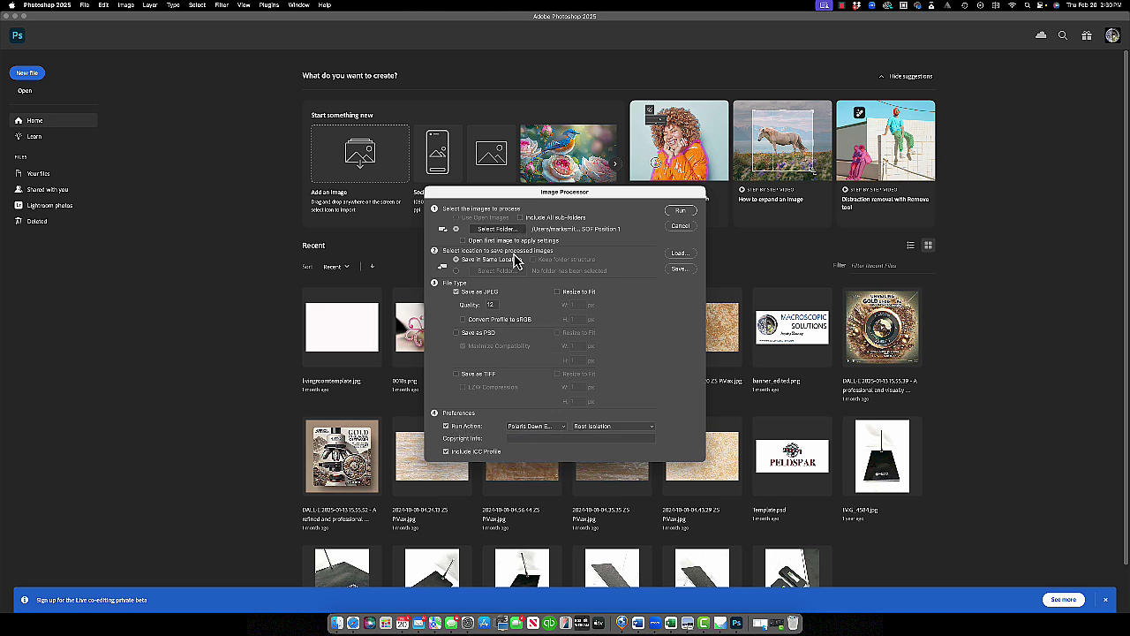
Browse for the source images in the Polaris Dawn Space Experiment Duplicated folder within Polaris Dawn Images
left_click(497, 229)
left_click(702, 244)
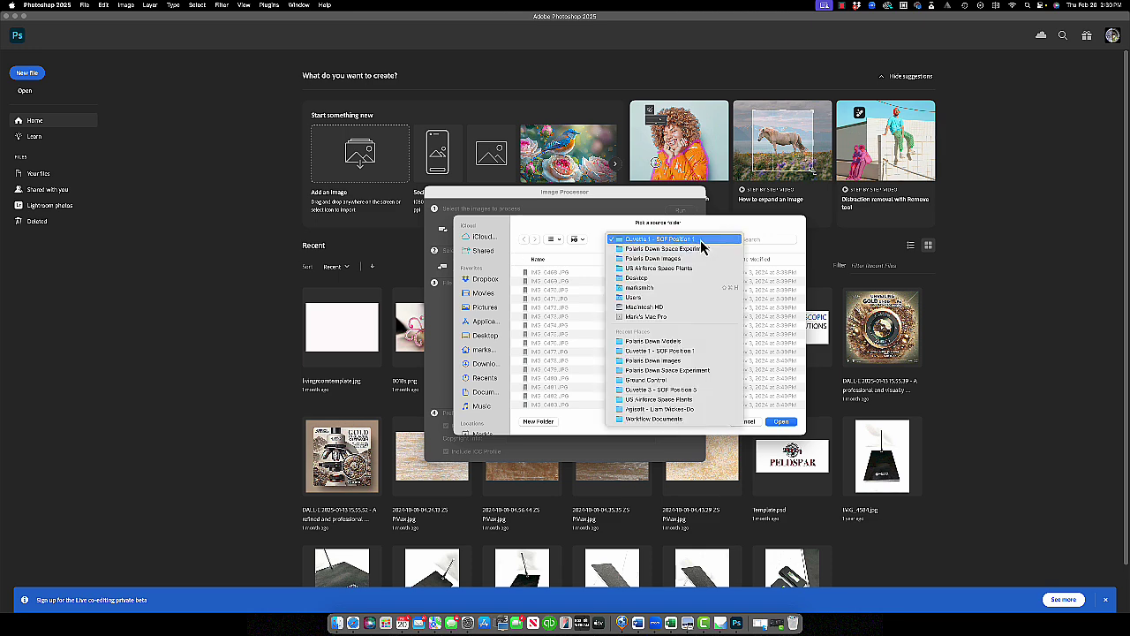
left_click(694, 251)
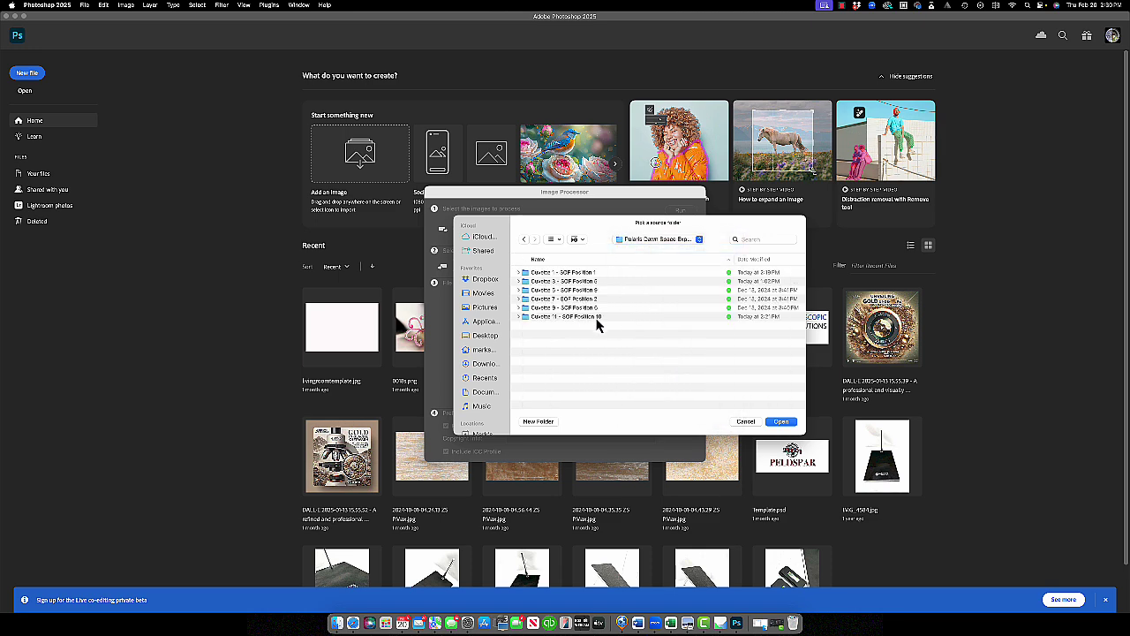
left_click(700, 241)
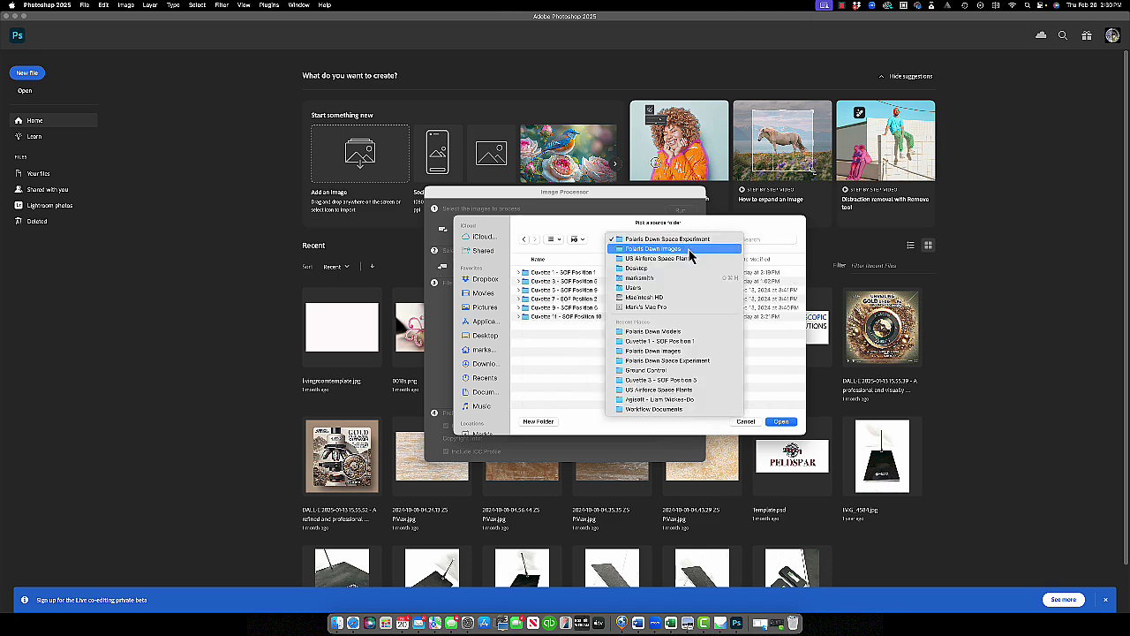
left_click(689, 251)
double_click(570, 380)
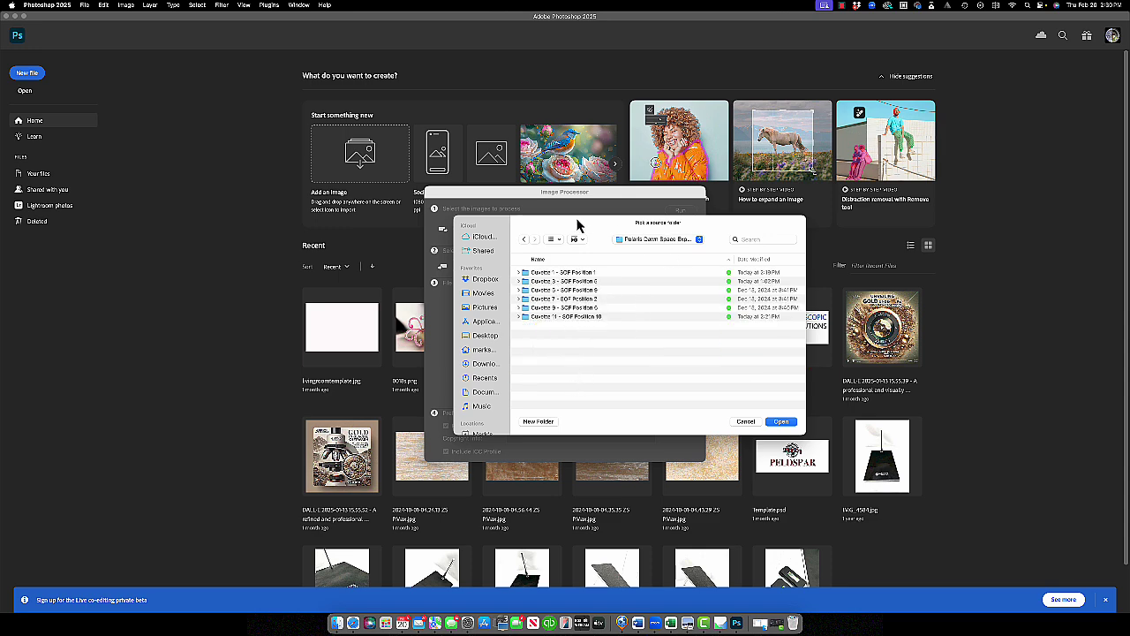
Choose the Cuvette 1 - SOF Position 1 folder as the source and run the Image Processor
left_click_drag(534, 226, 705, 255)
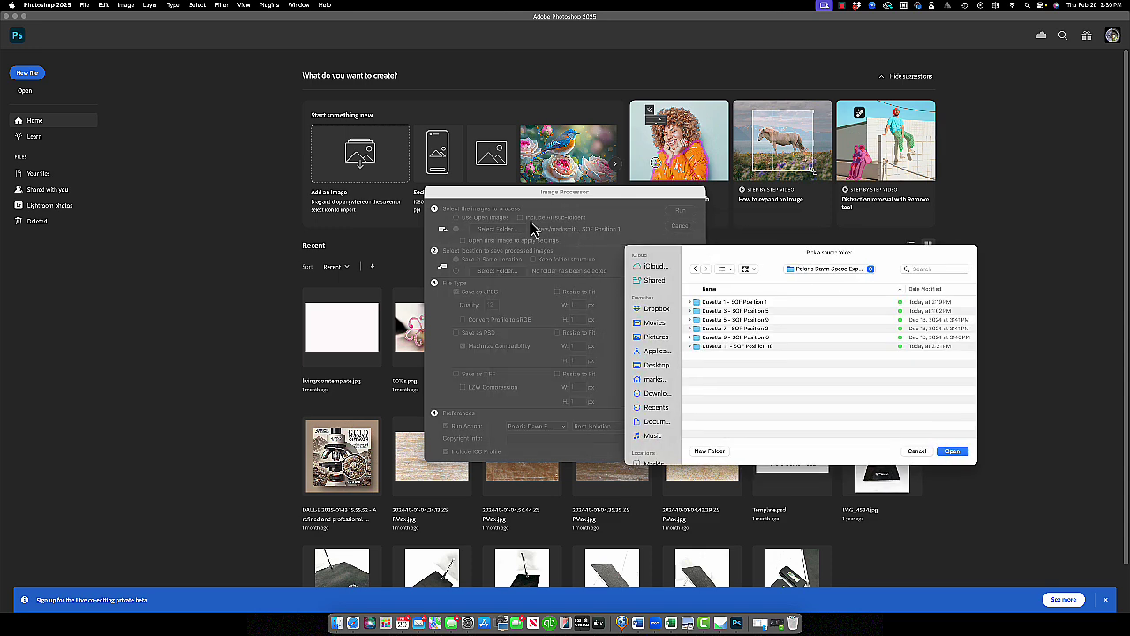
left_click(707, 302)
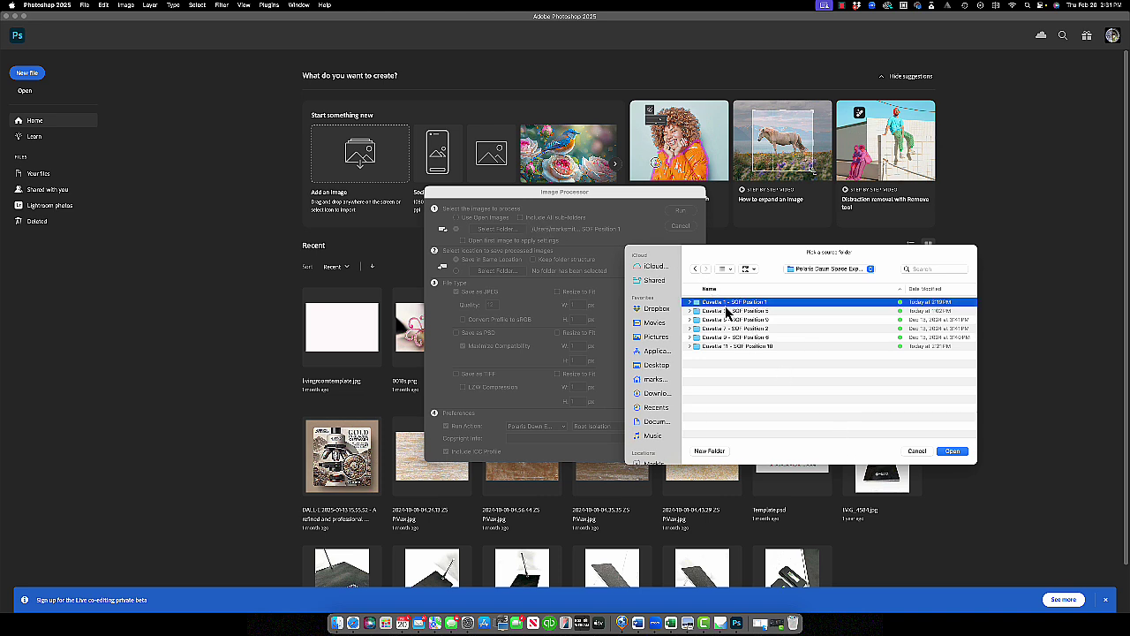
double_click(726, 303)
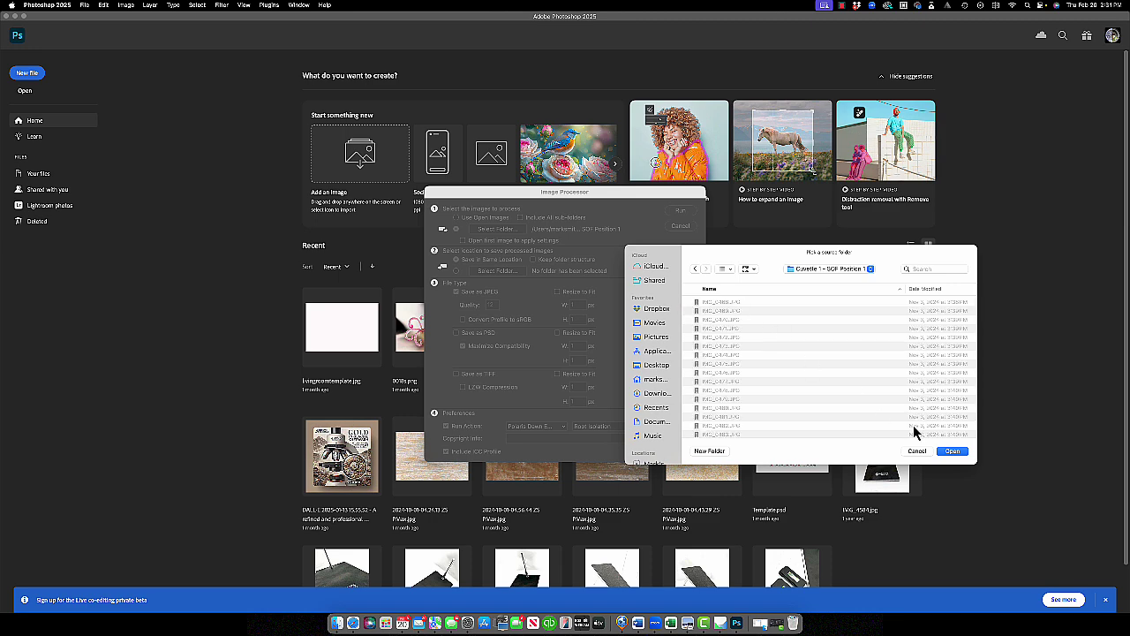
left_click(953, 451)
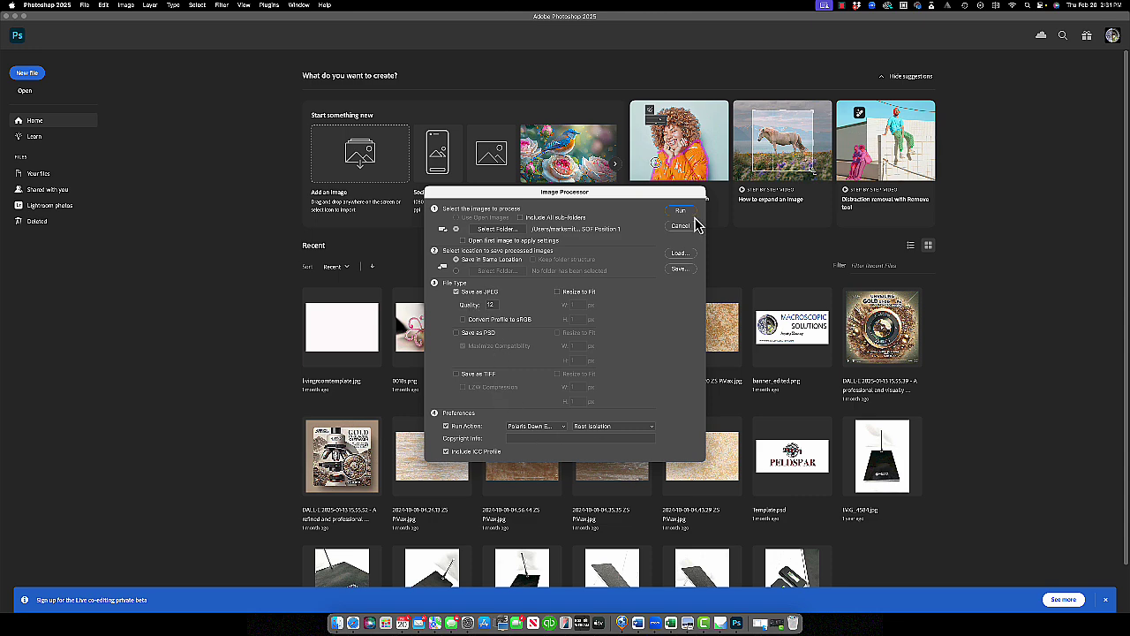
left_click(680, 211)
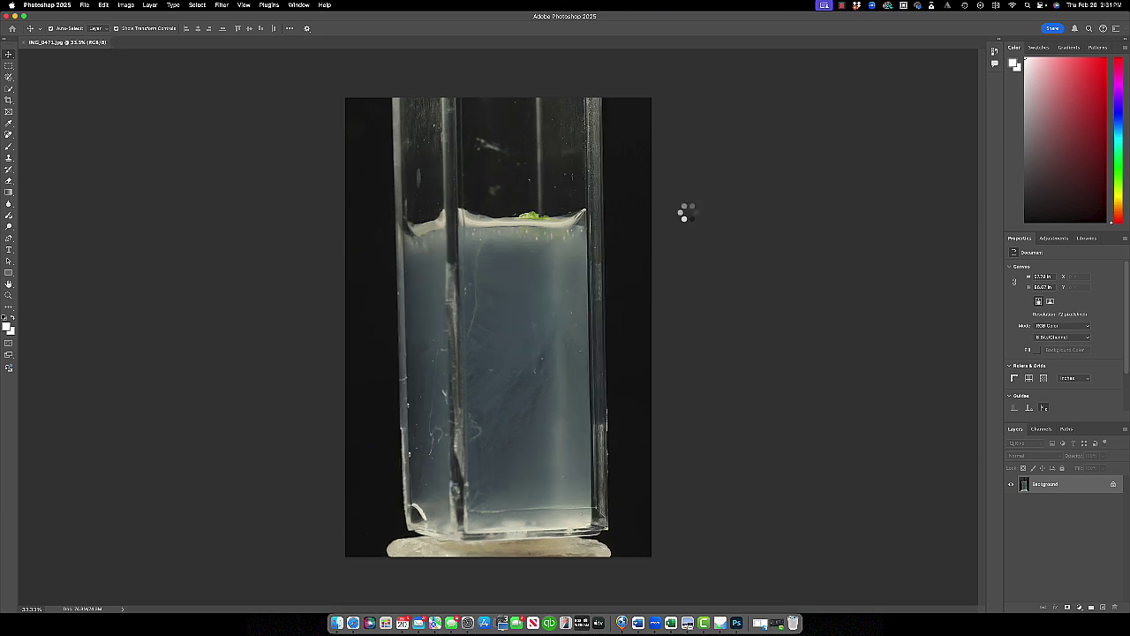
Switch to Finder and locate the JPEG output folder inside the duplicated Cuvette 1 - SOF Position 1 folder
left_click(337, 623)
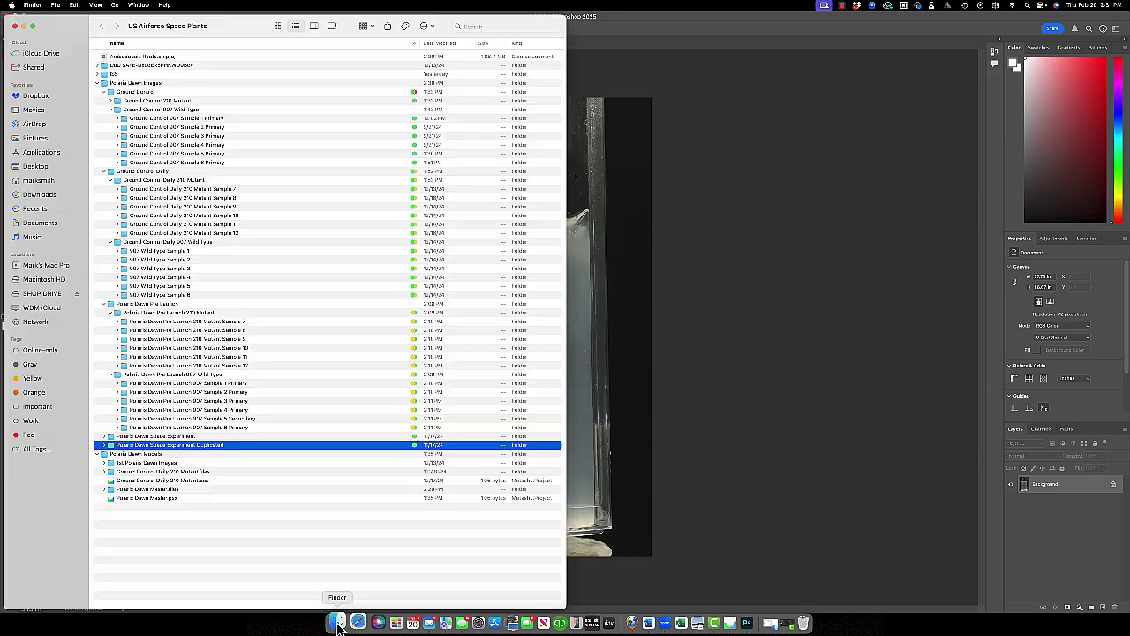
left_click(105, 445)
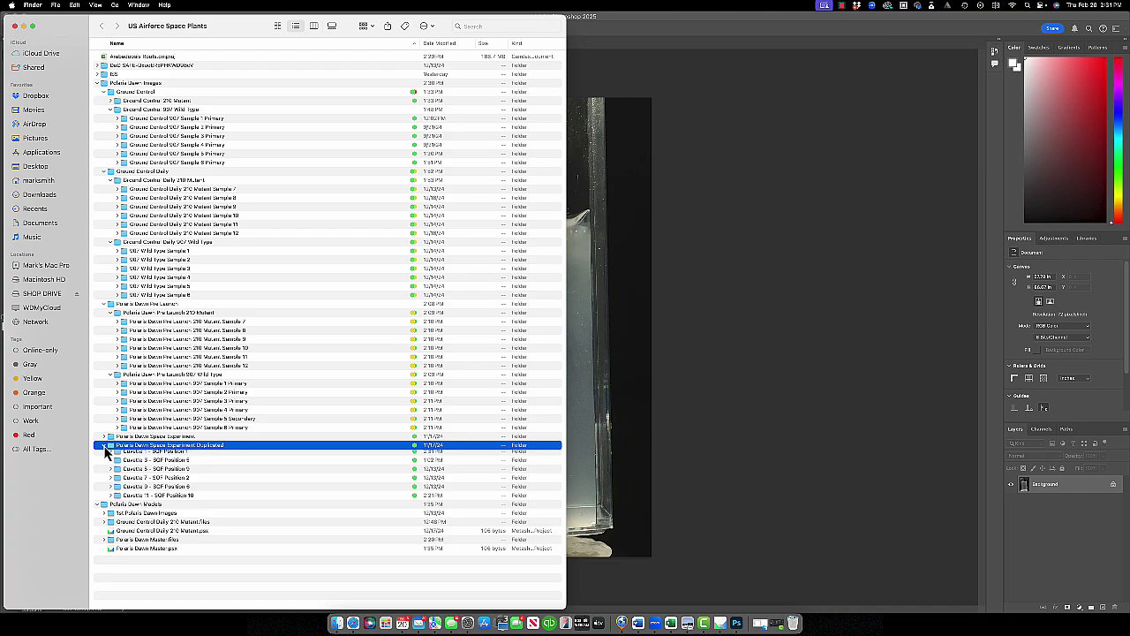
left_click(111, 455)
scroll(141, 473, "down", 15)
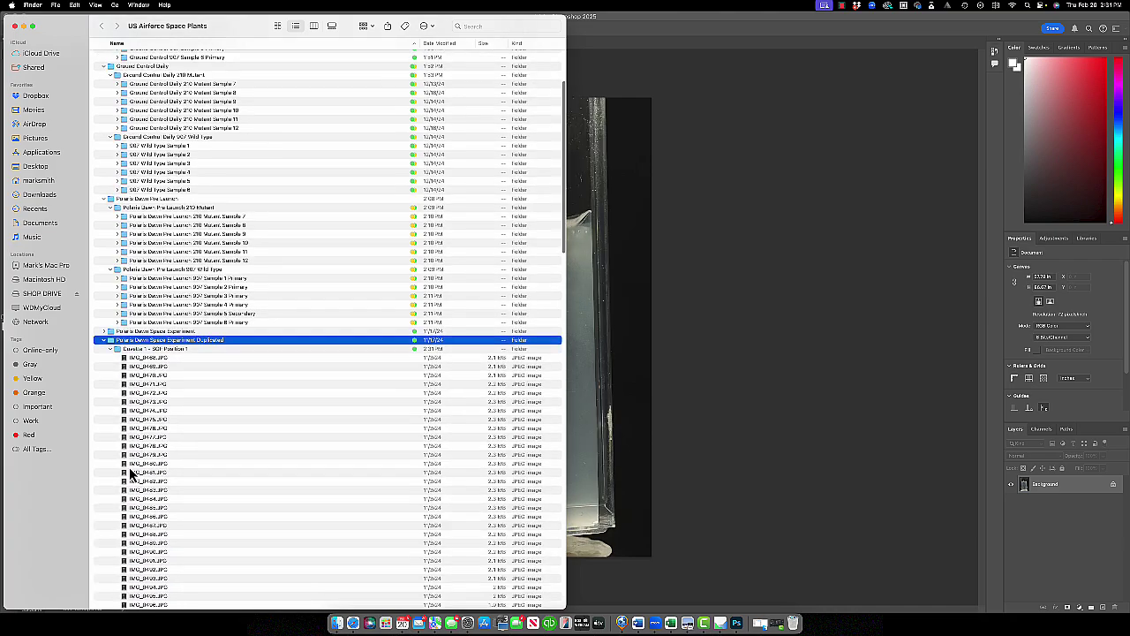
scroll(142, 472, "down", 15)
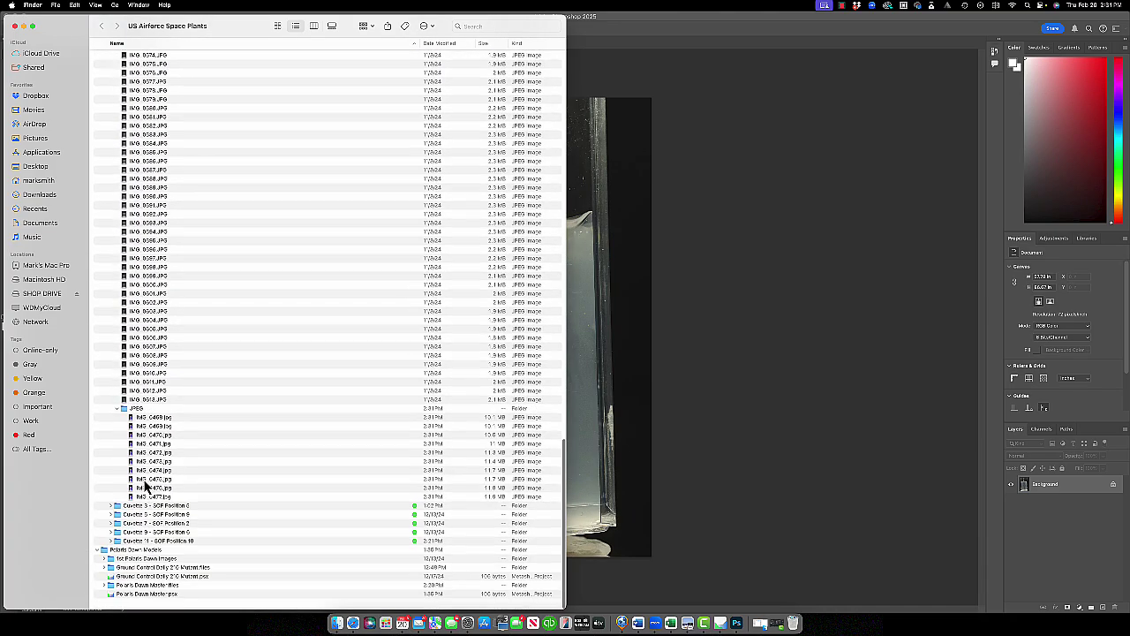
Preview the processed images IMG_0472.jpg and IMG_0470.jpg to check the root isolation
left_click(139, 451)
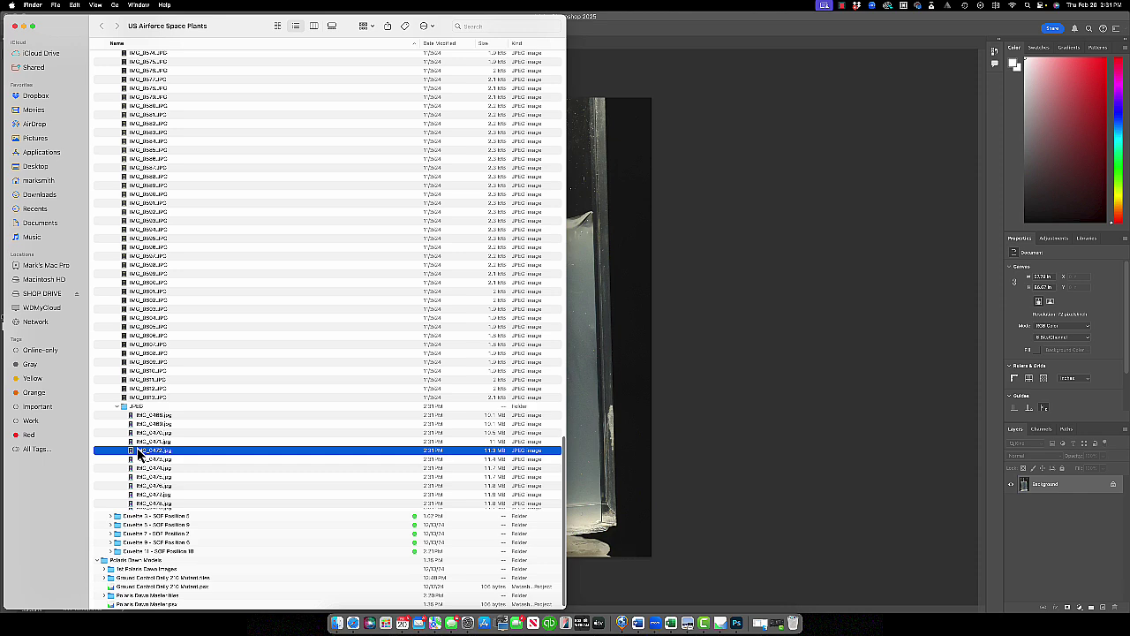
key("space")
key("space")
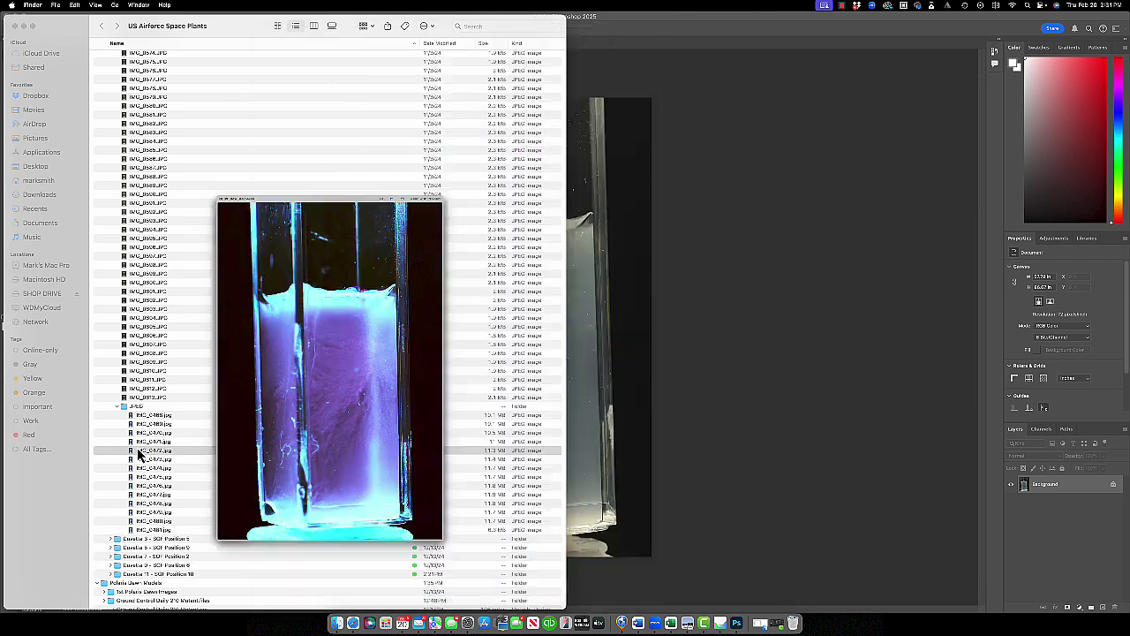
left_click(146, 432)
key("space")
key("space")
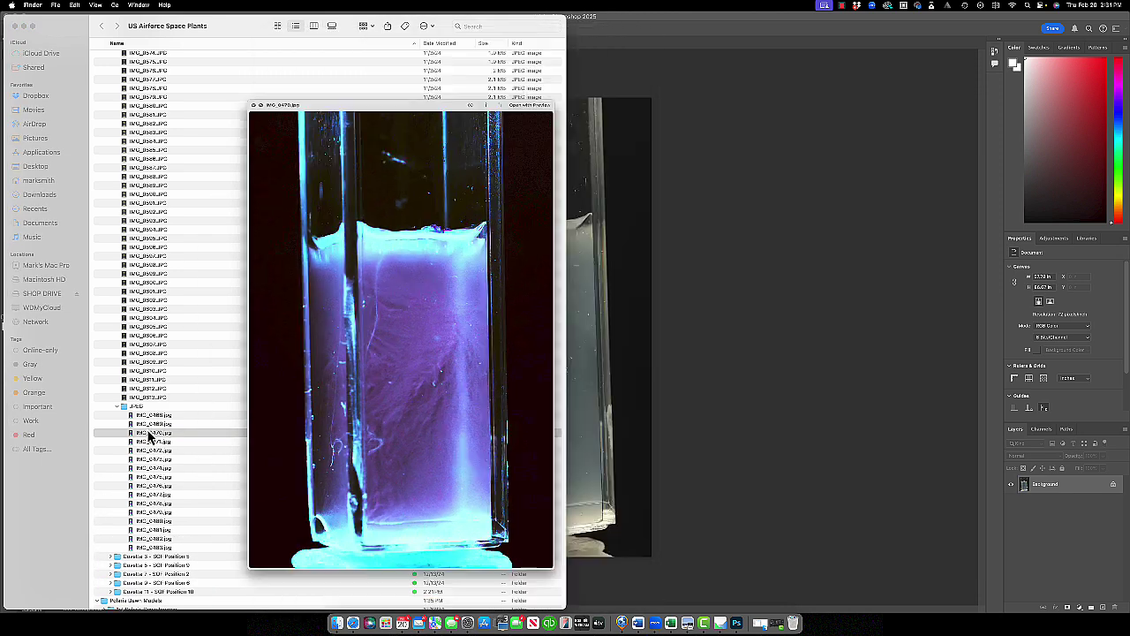
Preview IMG_0478.jpg and one more processed image further down the JPEG folder
scroll(155, 442, "down", 2)
left_click(157, 461)
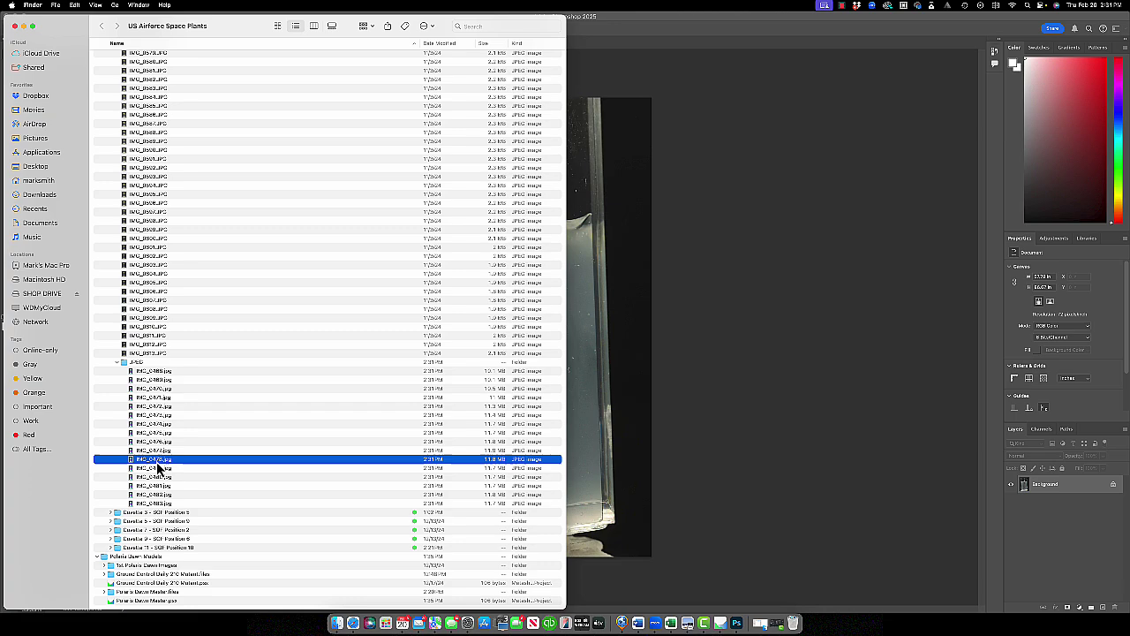
key("space")
key("space")
scroll(159, 469, "down", 2)
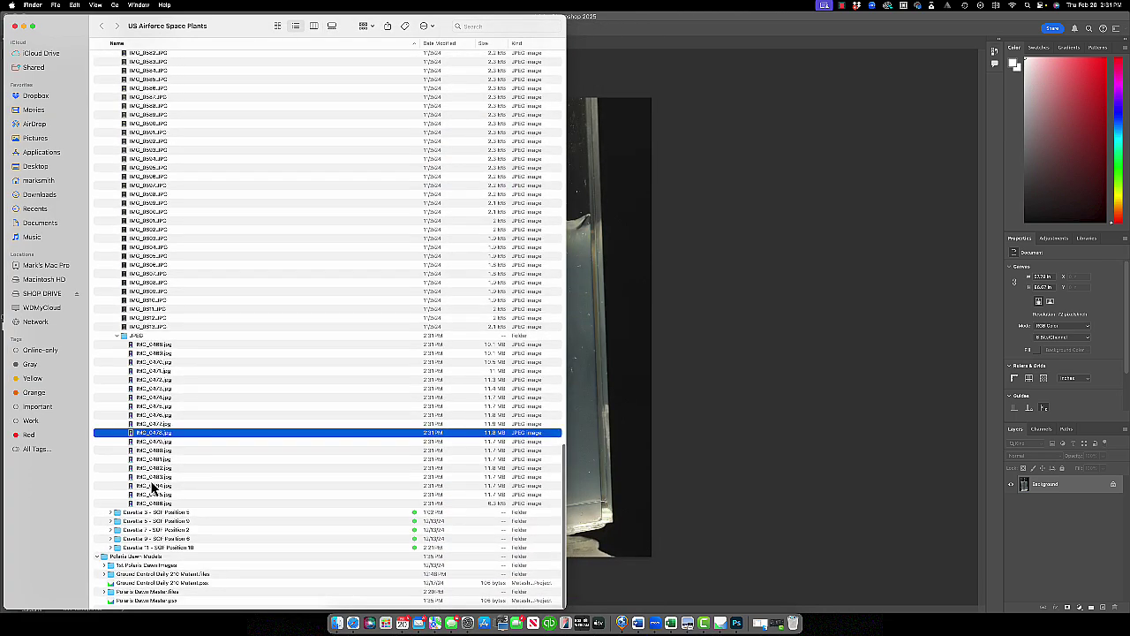
left_click(154, 477)
key("space")
key("space")
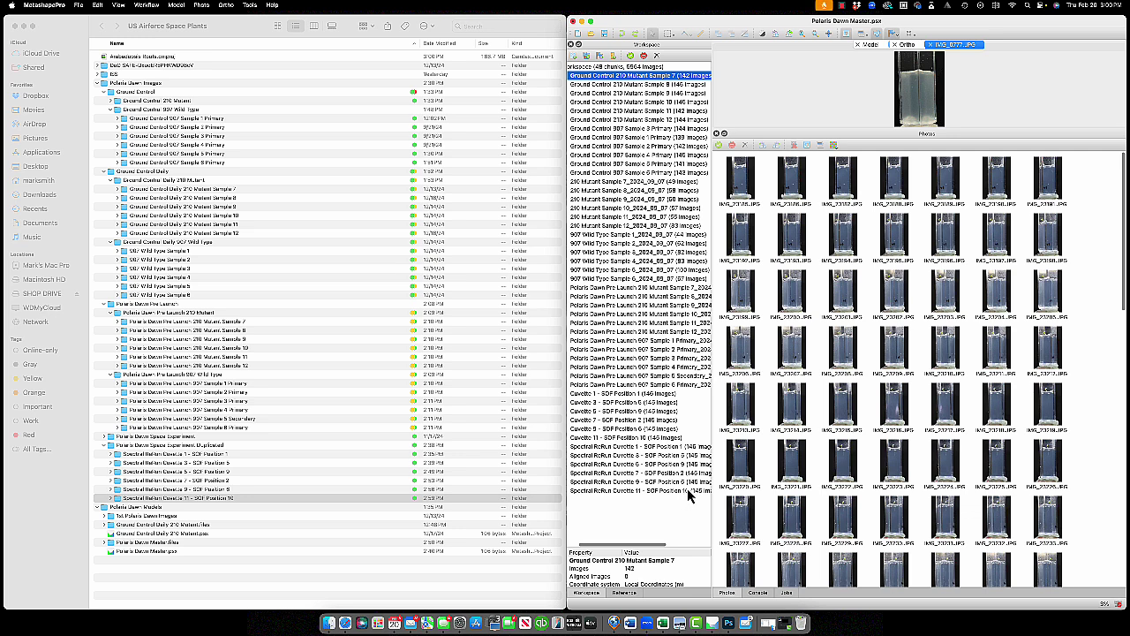
In Metashape, show the photos of the Spectral ReRun Cuvette 7 - SOF Position 2 chunk
left_click(644, 474)
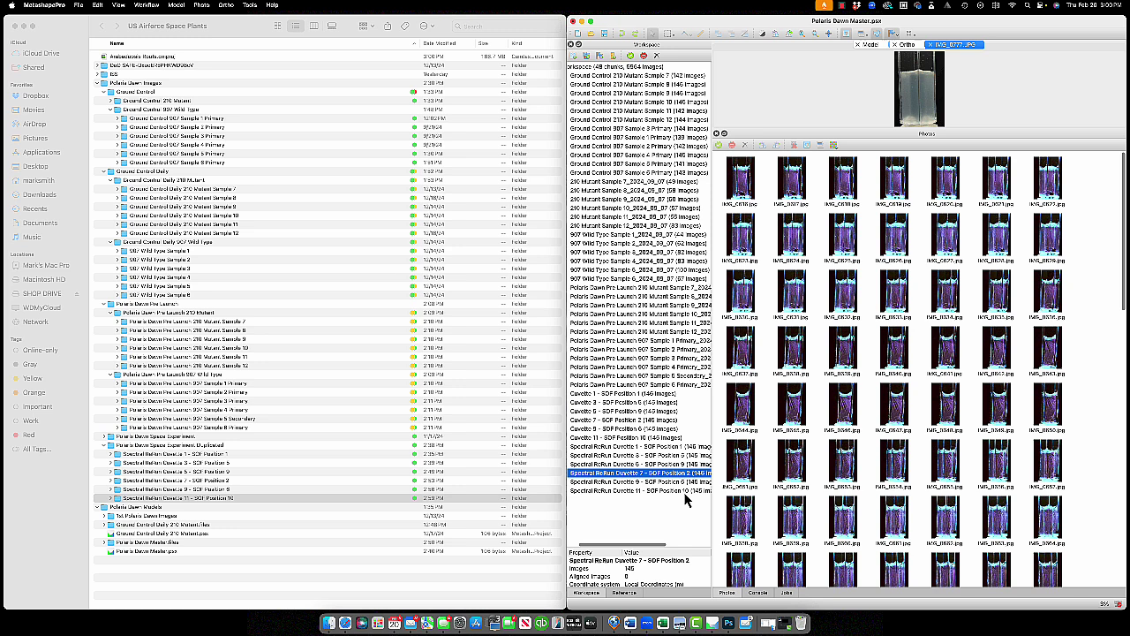
Show the photos of the Spectral ReRun Cuvette 9 and Cuvette 3 chunks, ending on the Ground Control 210 Mutant Sample 7 chunk
left_click(684, 482)
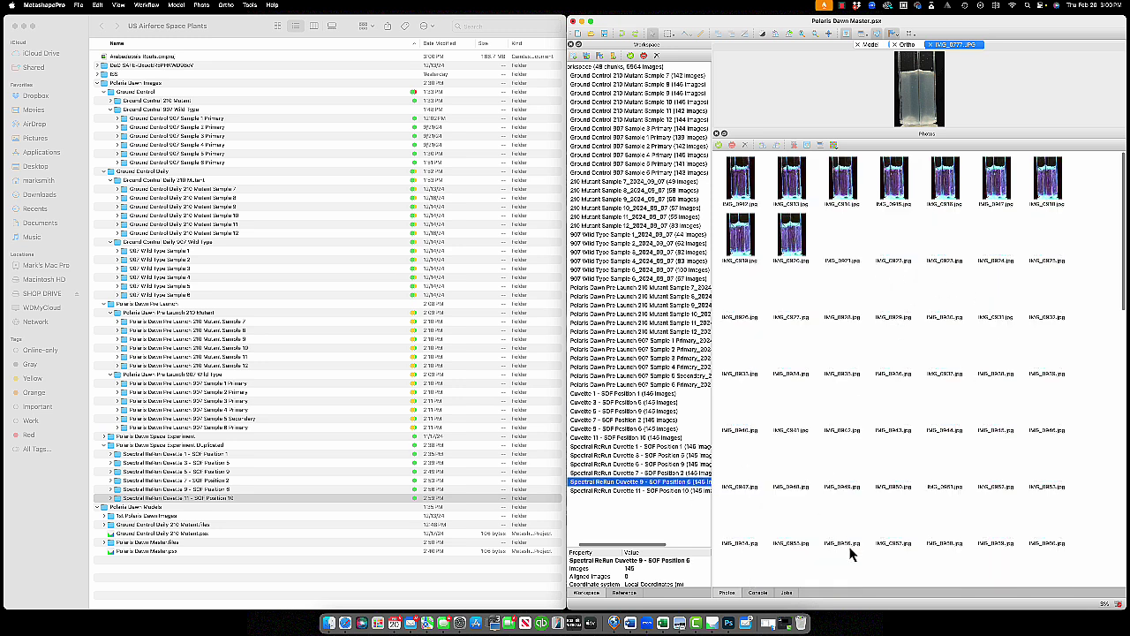
left_click(657, 458)
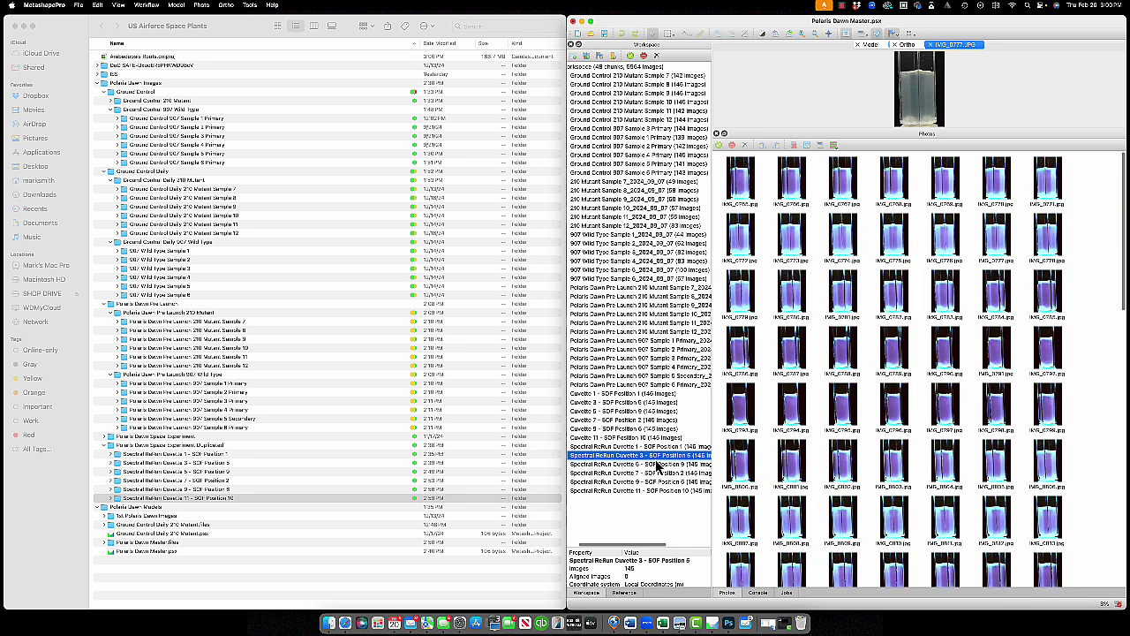
left_click(641, 77)
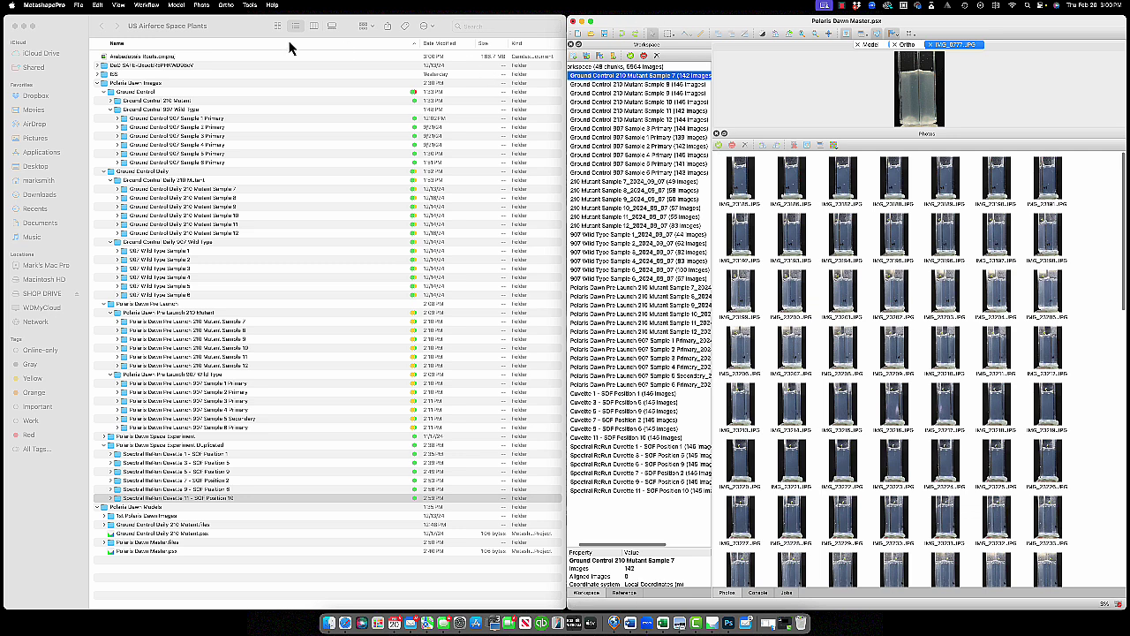
Close the Finder window and widen the Metashape window across the full width of the screen
left_click(479, 23)
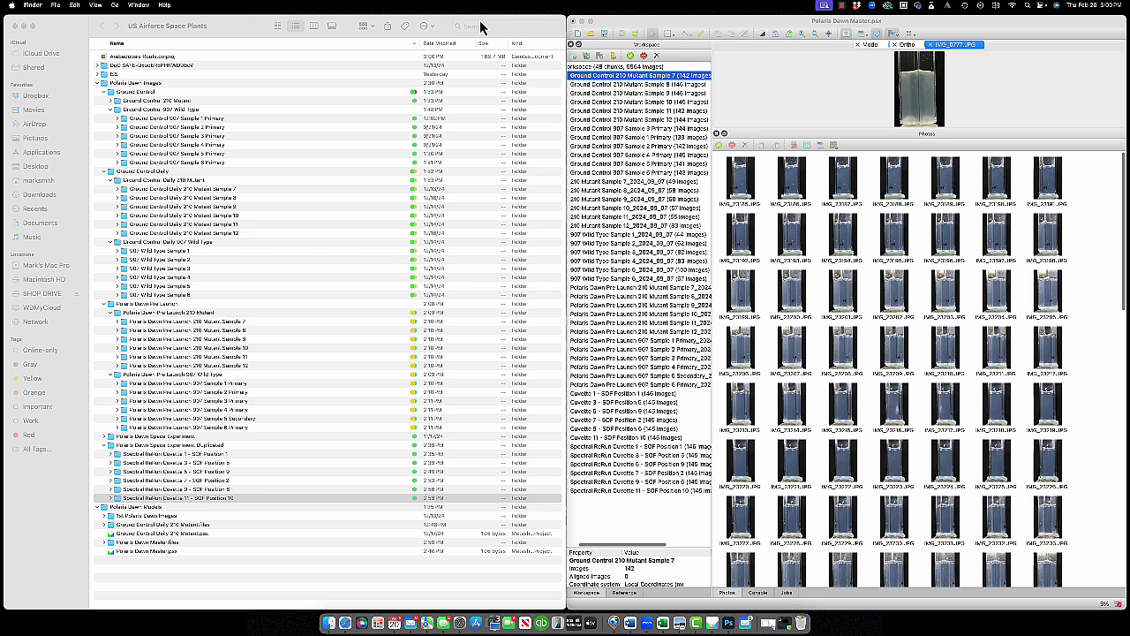
left_click(14, 26)
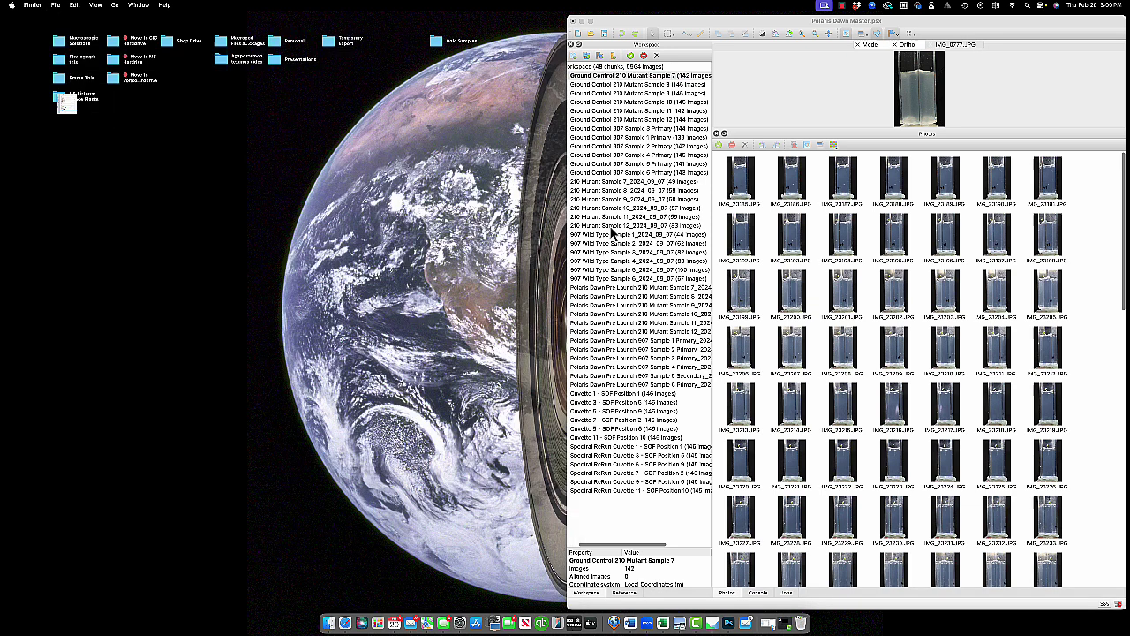
left_click(605, 35)
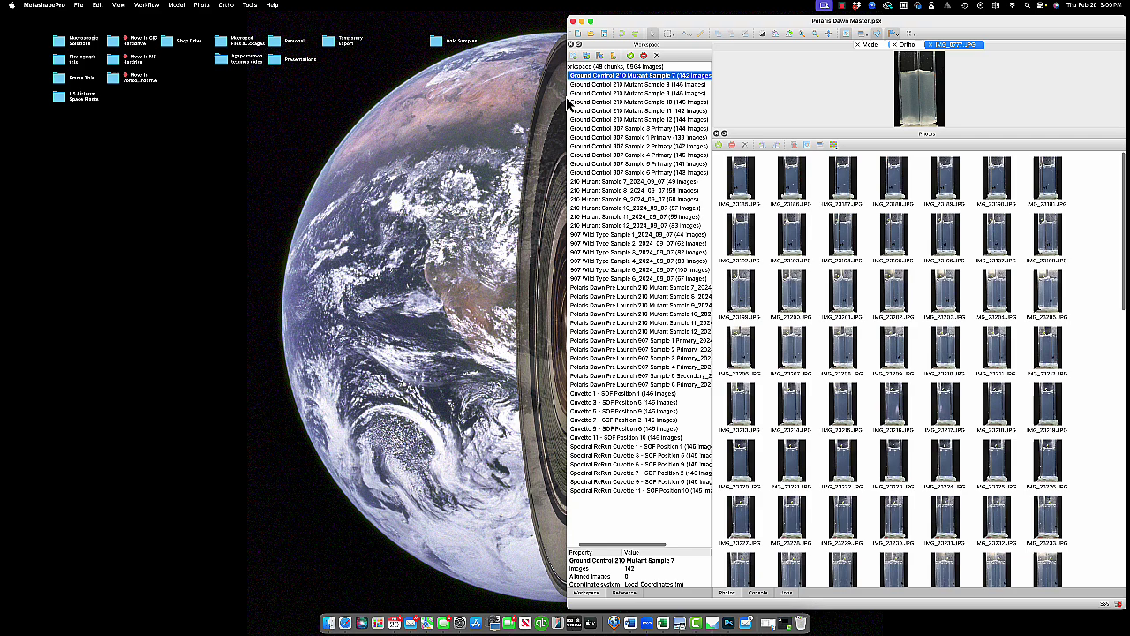
left_click_drag(566, 97, 3, 87)
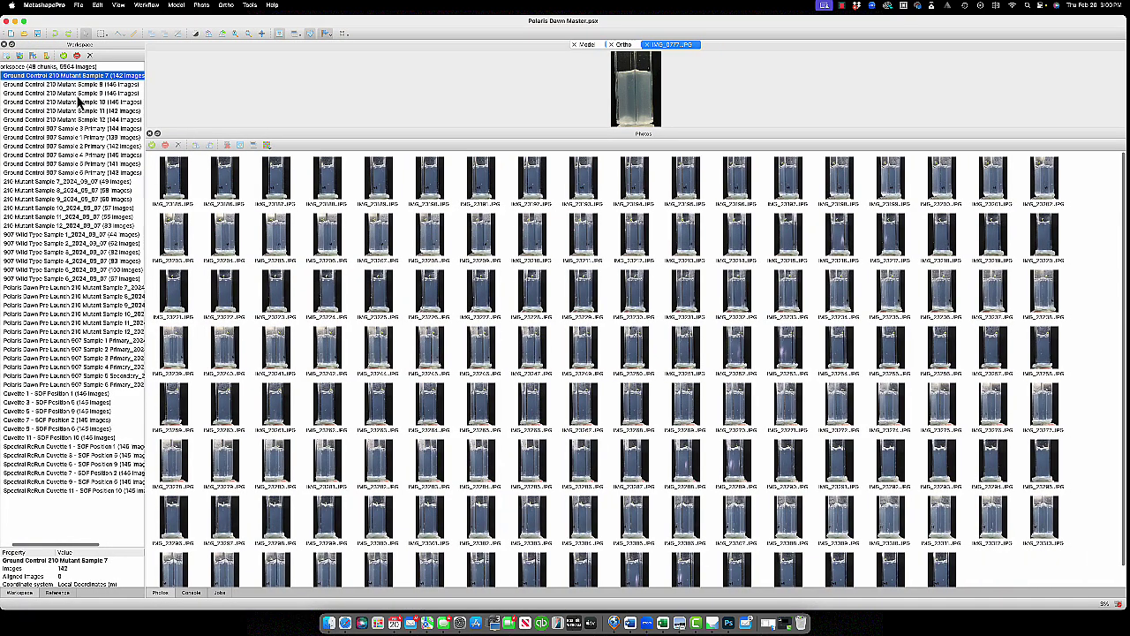
In the camera calibration of Ground Control 210 Mutant Sample 7, set the type to Precalibrated and f to 20000
scroll(147, 278, "down", 1)
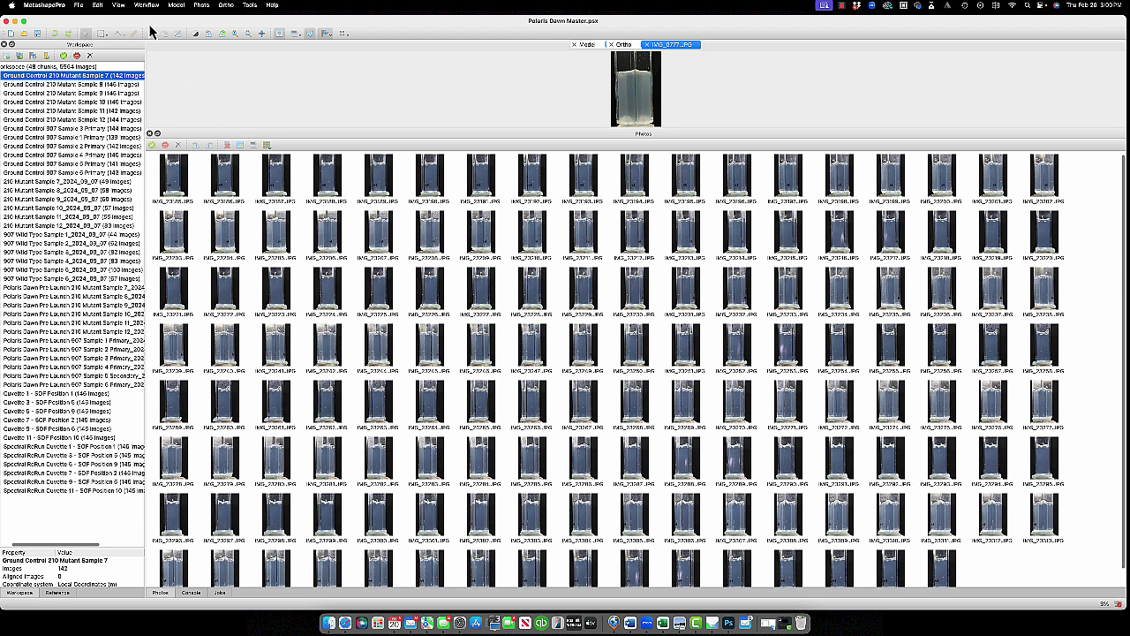
left_click(251, 6)
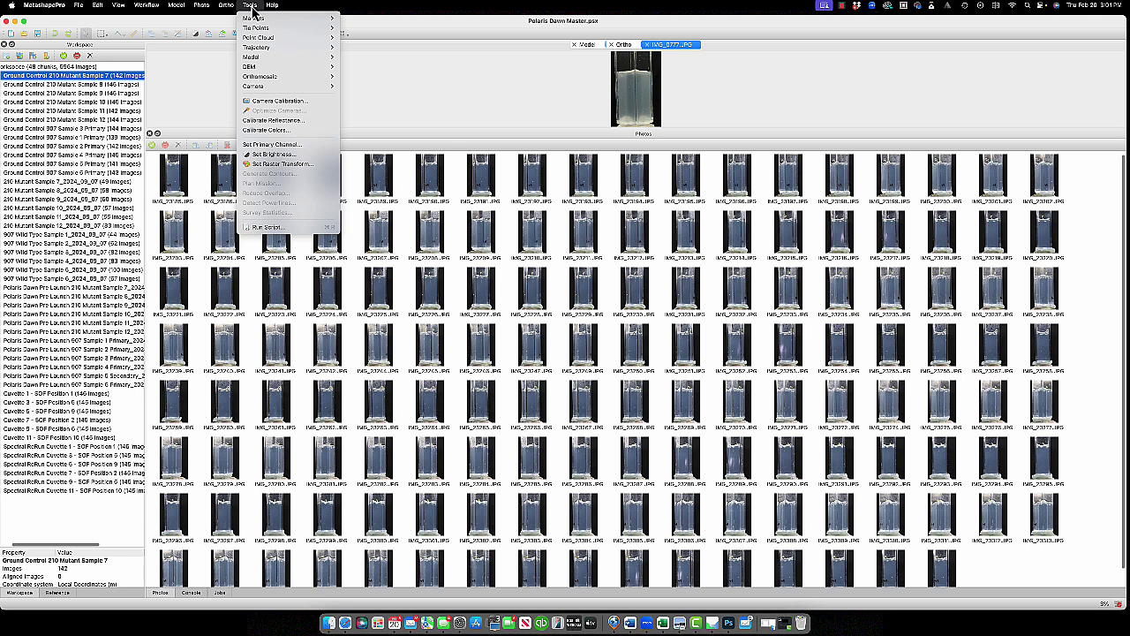
left_click(285, 102)
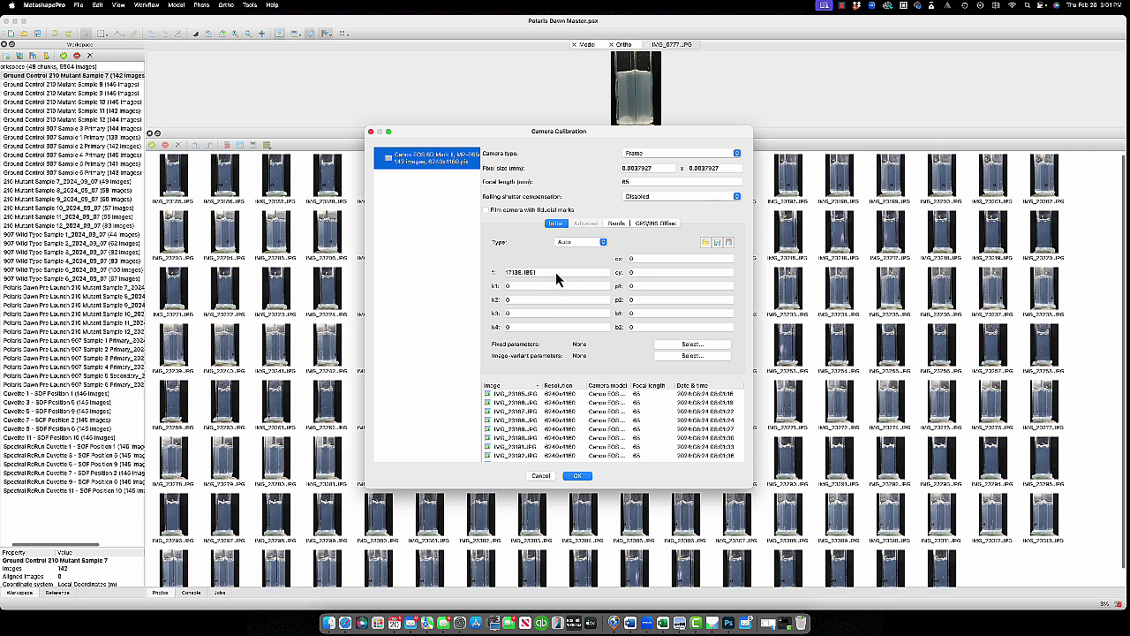
left_click(556, 272)
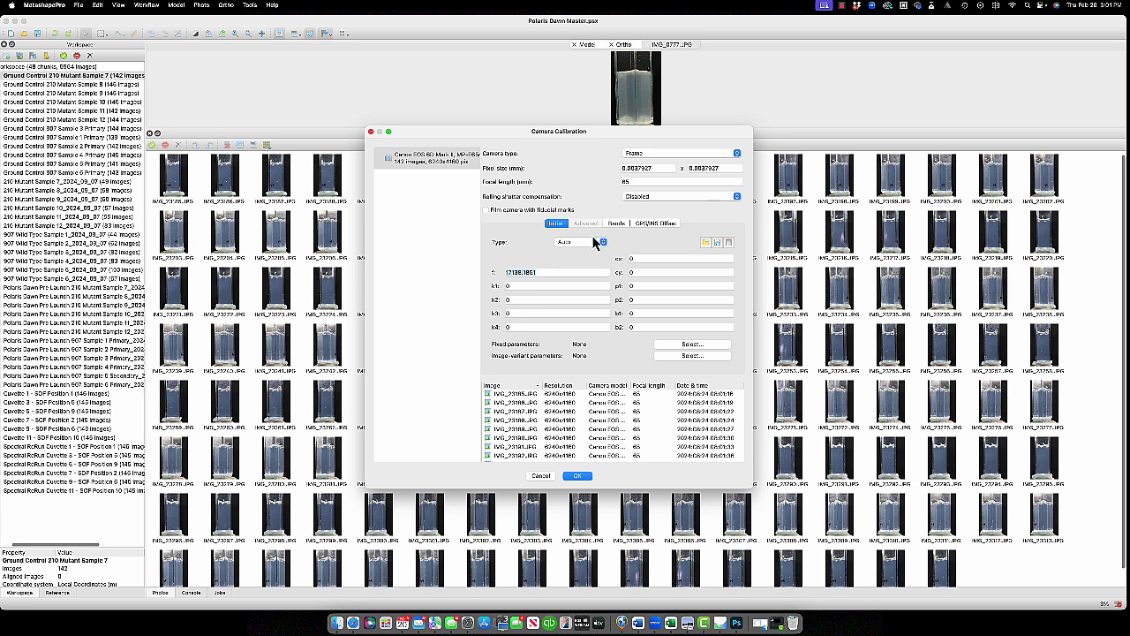
left_click(600, 242)
left_click(514, 255)
type("20000")
Fix the cx, cy parameters for Ground Control 210 Mutant Sample 7 and apply its camera calibration
left_click(667, 345)
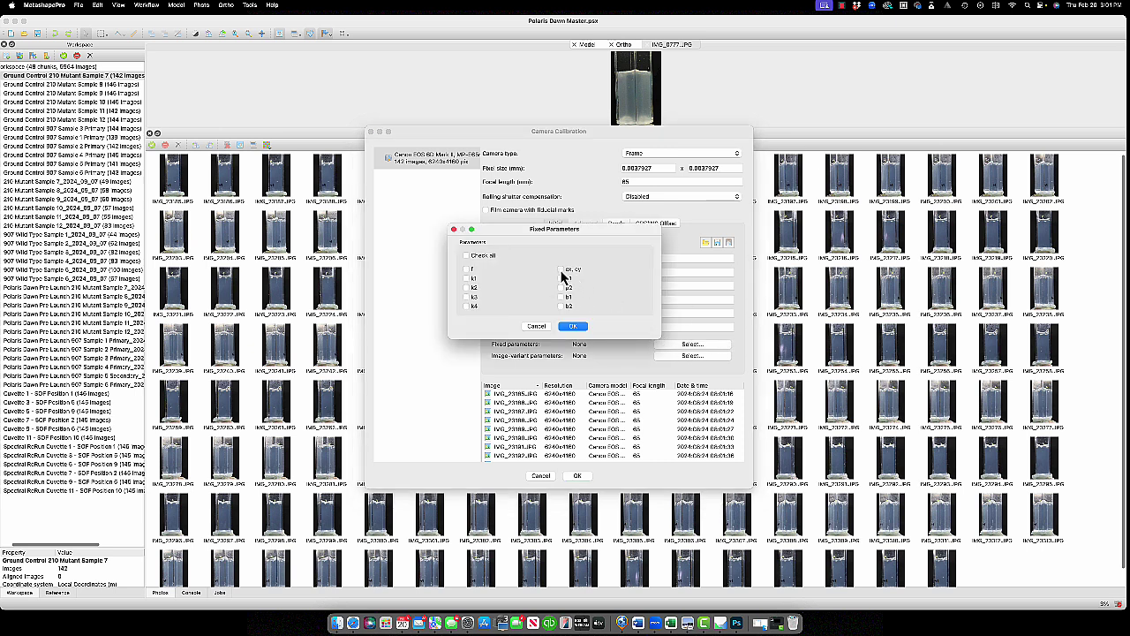
left_click(561, 269)
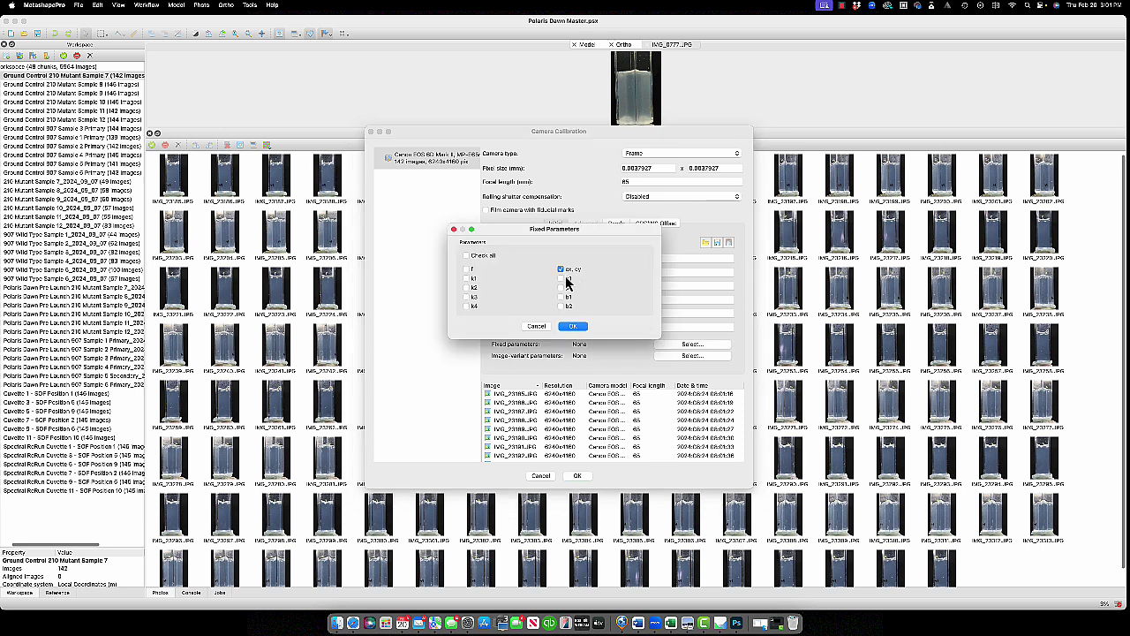
left_click(573, 327)
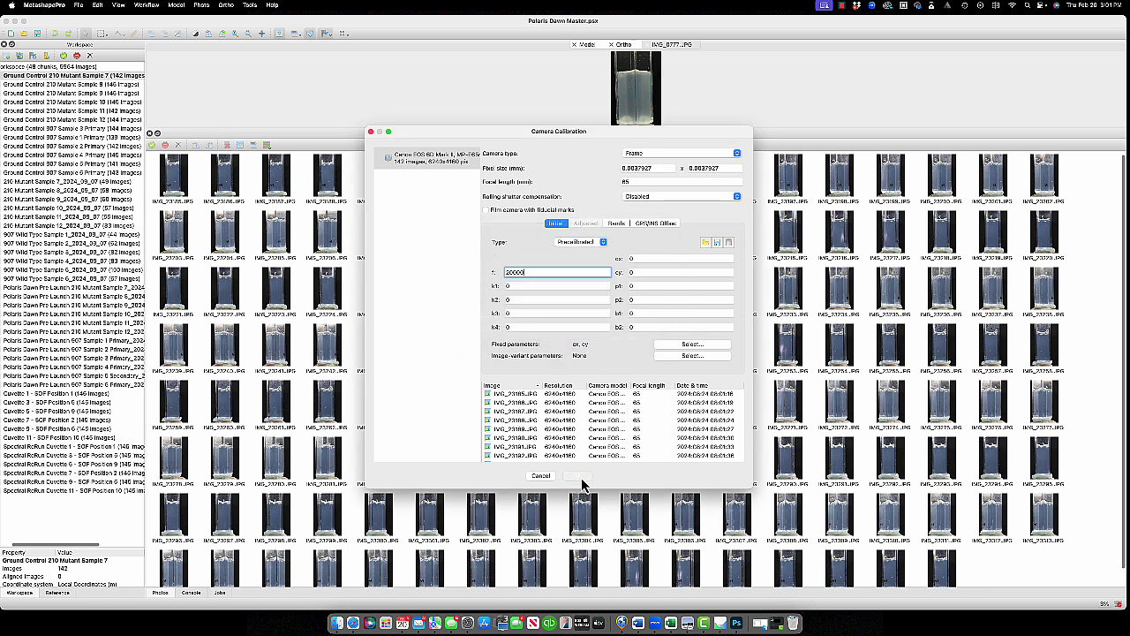
left_click(578, 475)
For the Ground Control 210 Mutant Sample 8 chunk, set the camera calibration type to Precalibrated and enter the focal length f
double_click(110, 85)
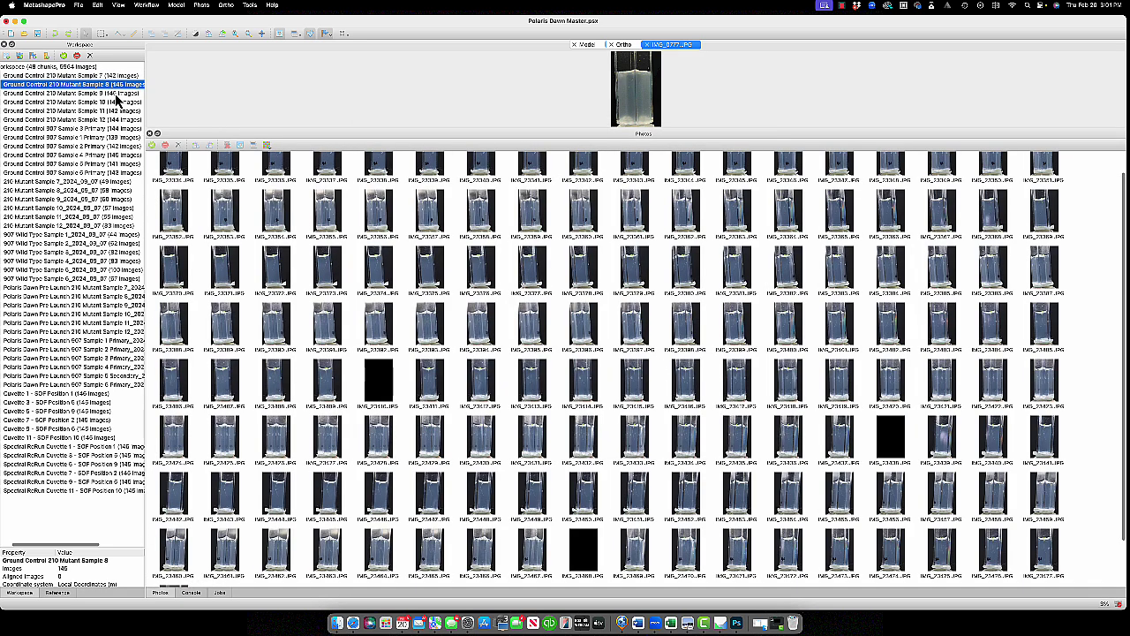
left_click(250, 5)
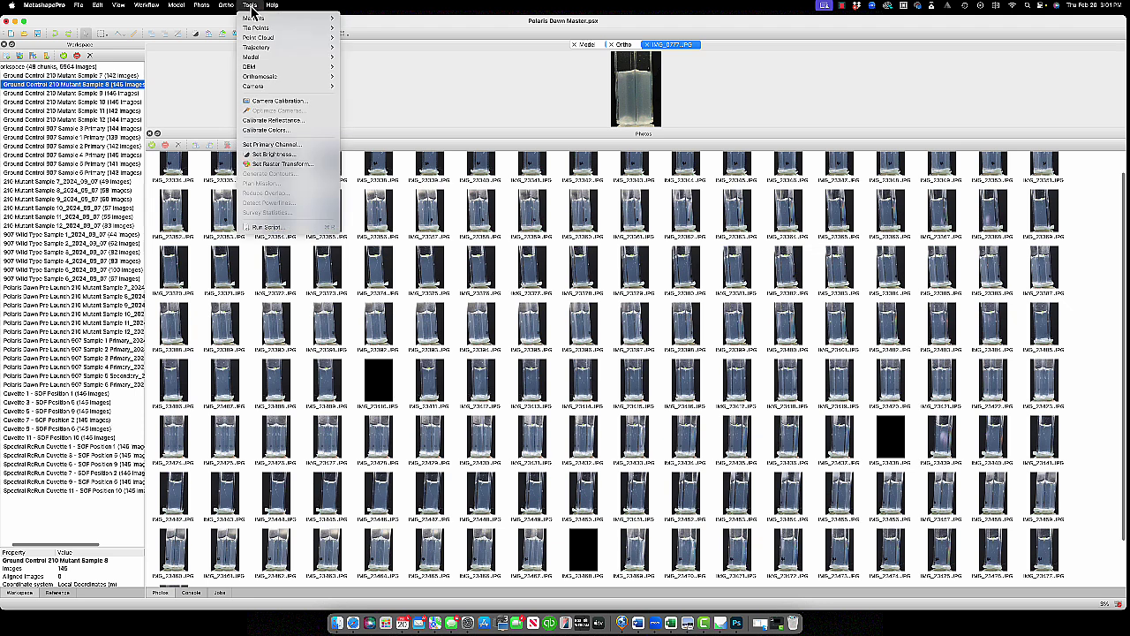
left_click(278, 99)
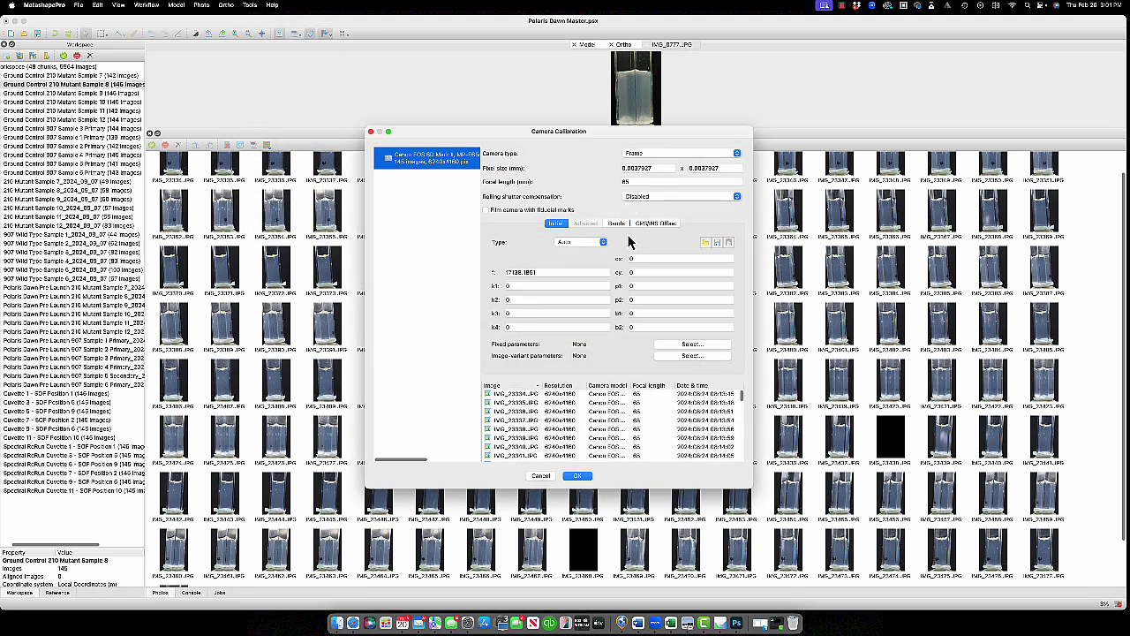
left_click(581, 243)
left_click(581, 252)
left_click(509, 273)
type("200")
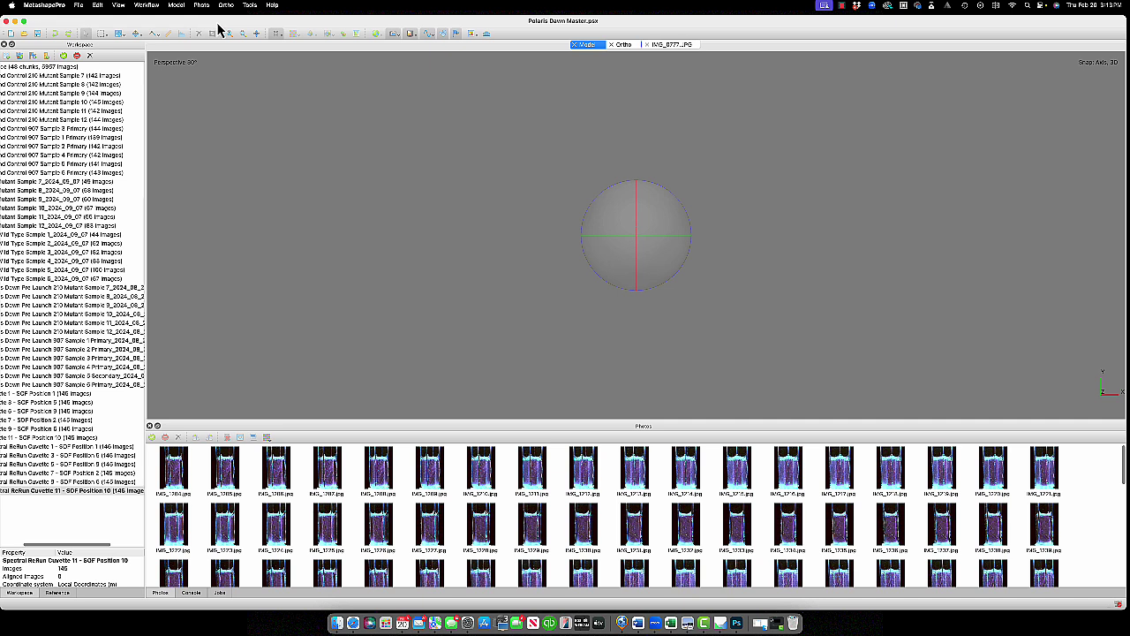
Add an Align Photos job for all chunks to the batch process and run it
left_click(147, 5)
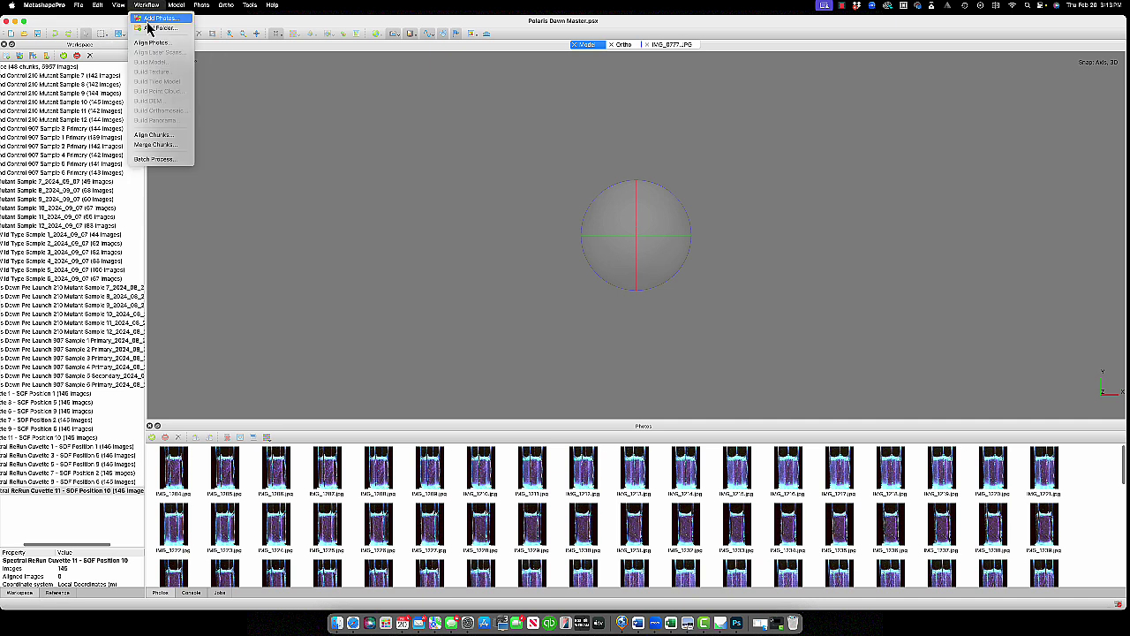
left_click(164, 159)
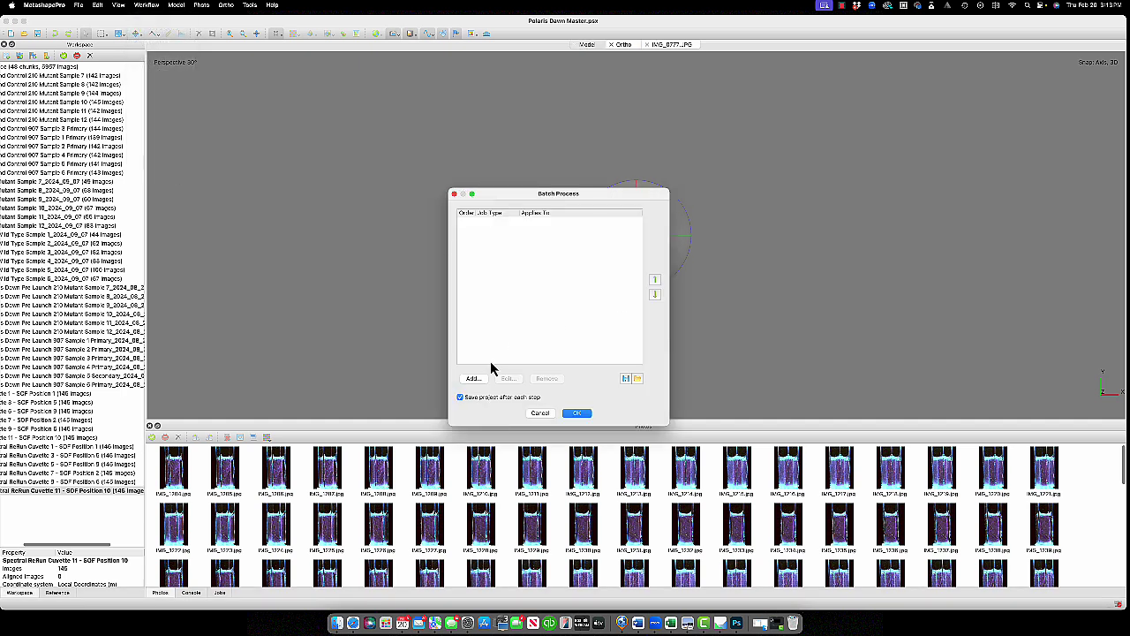
left_click(473, 378)
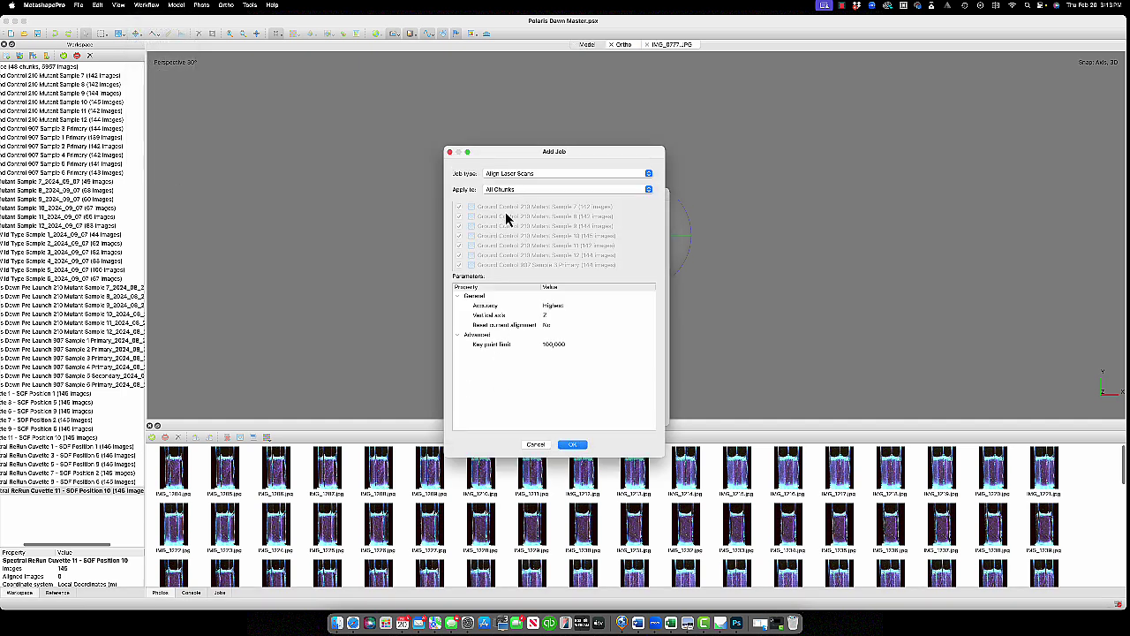
left_click(558, 174)
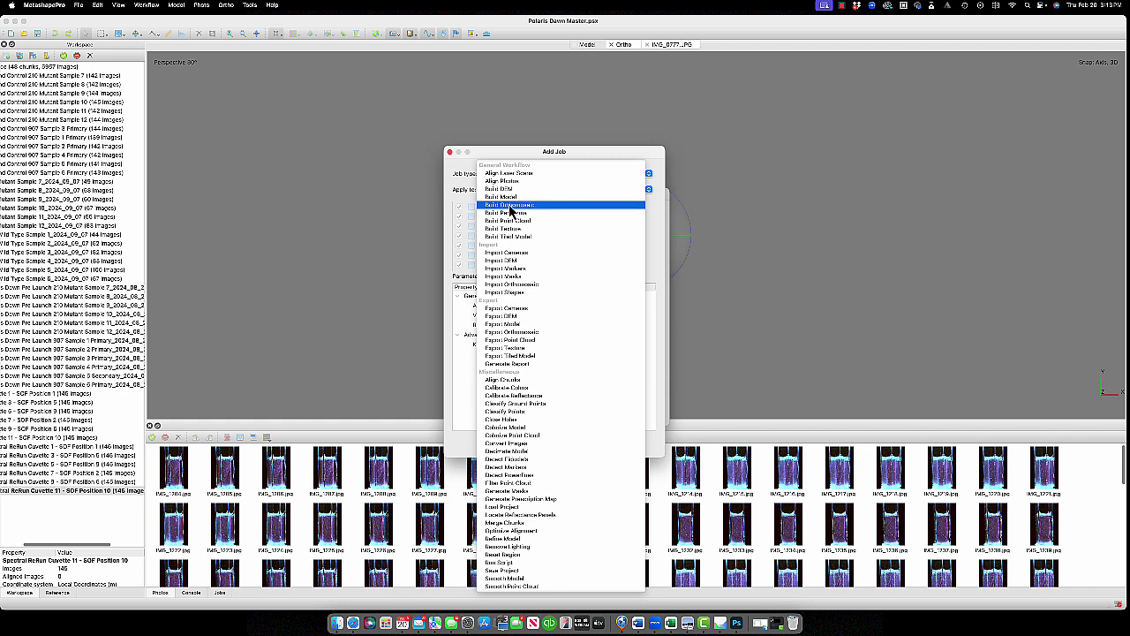
left_click(514, 181)
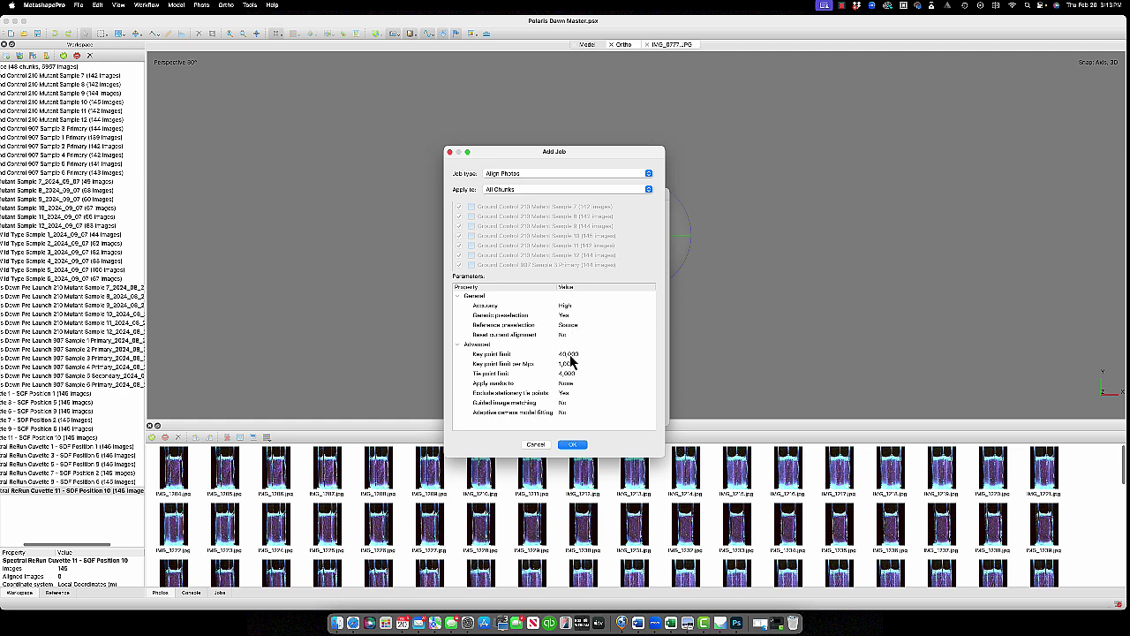
left_click(574, 445)
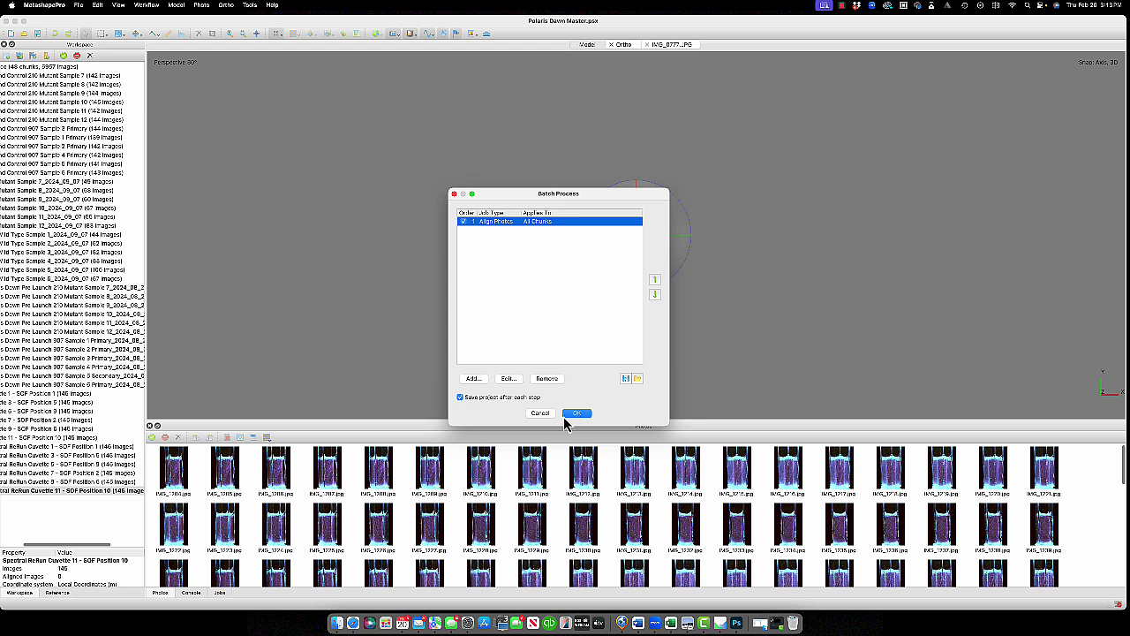
left_click(575, 414)
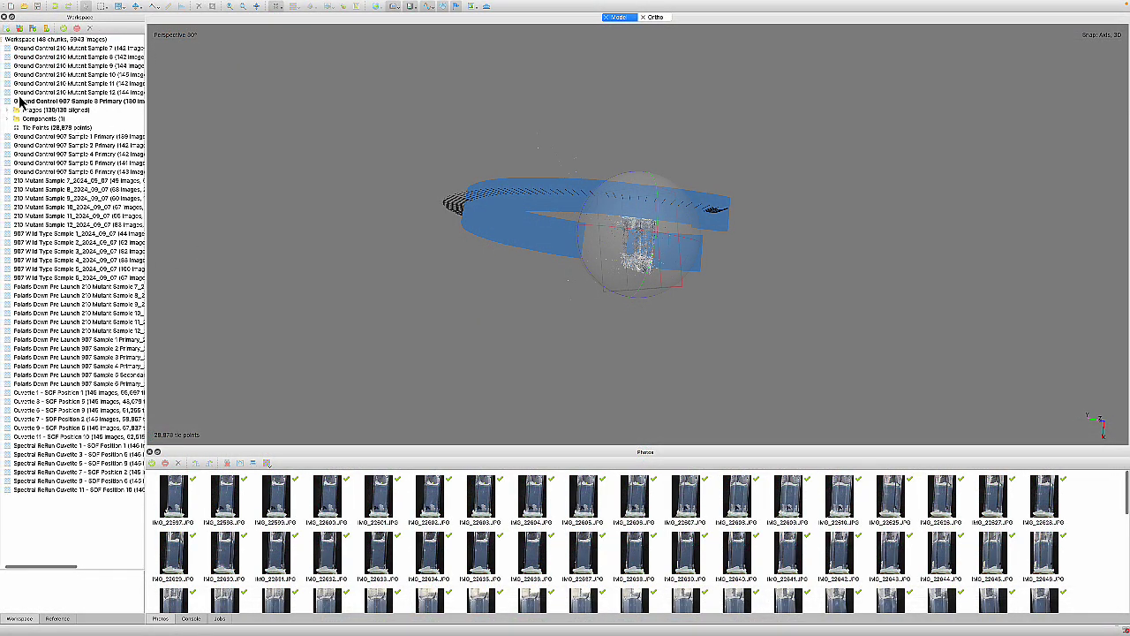
Examine the camera alignment of the Ground Control 210 Mutant Sample 7 and Sample 8 chunks from several angles
double_click(31, 49)
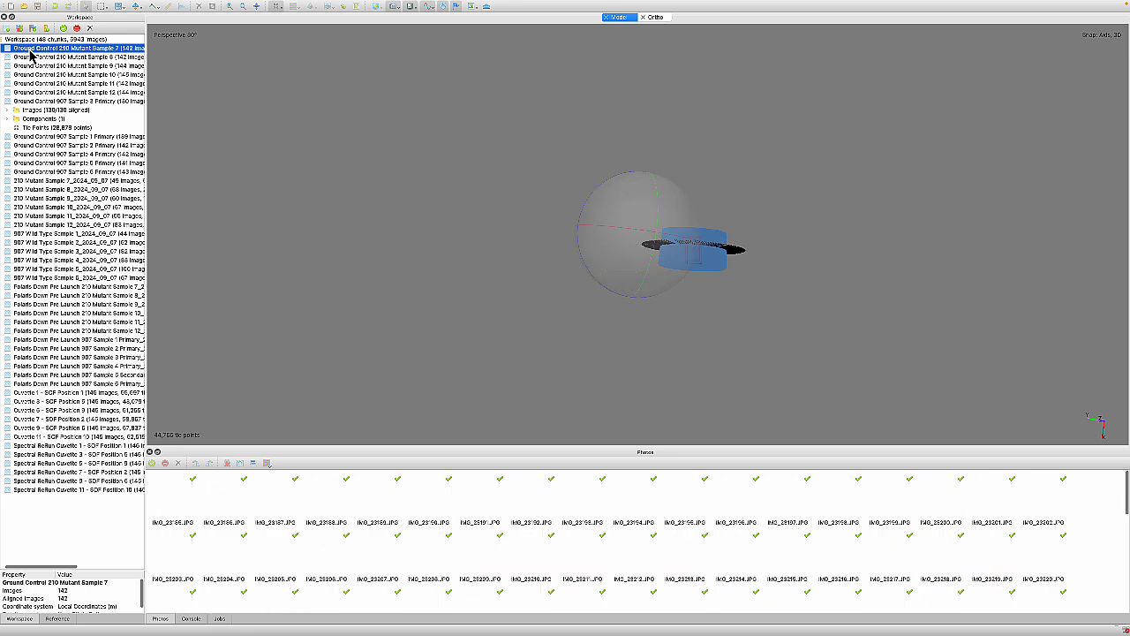
mouse_move(680, 250)
left_mouse_down()
mouse_move(669, 291)
mouse_move(722, 274)
mouse_move(712, 256)
mouse_move(668, 244)
mouse_move(706, 241)
mouse_move(668, 242)
mouse_move(679, 250)
left_mouse_up()
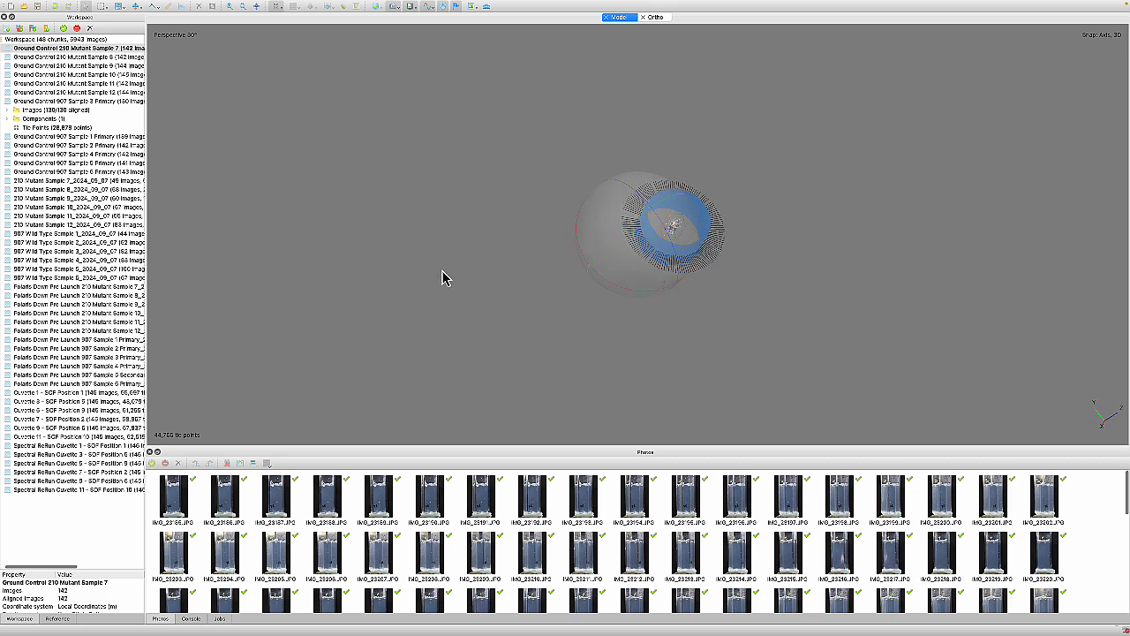
double_click(50, 58)
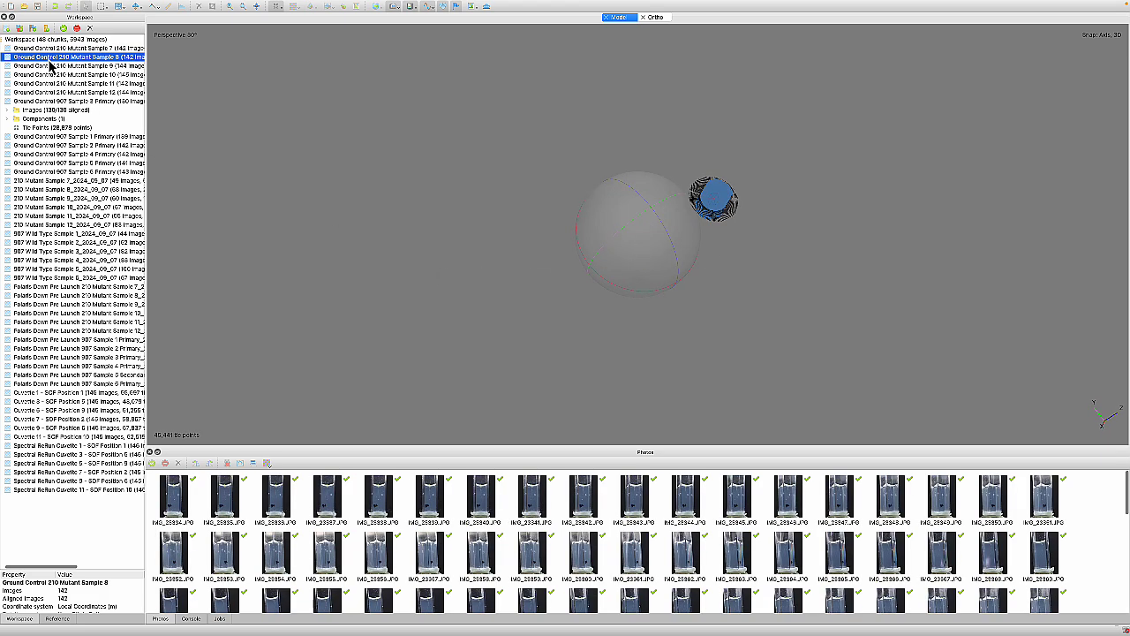
left_click_drag(636, 229, 613, 245)
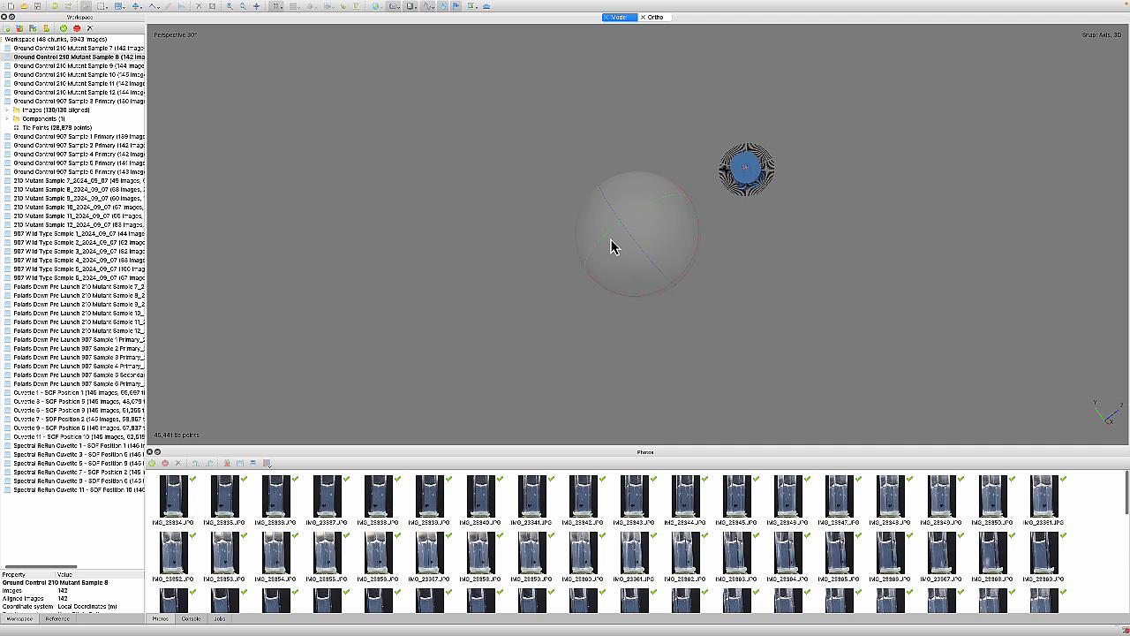
left_click_drag(714, 197, 637, 249)
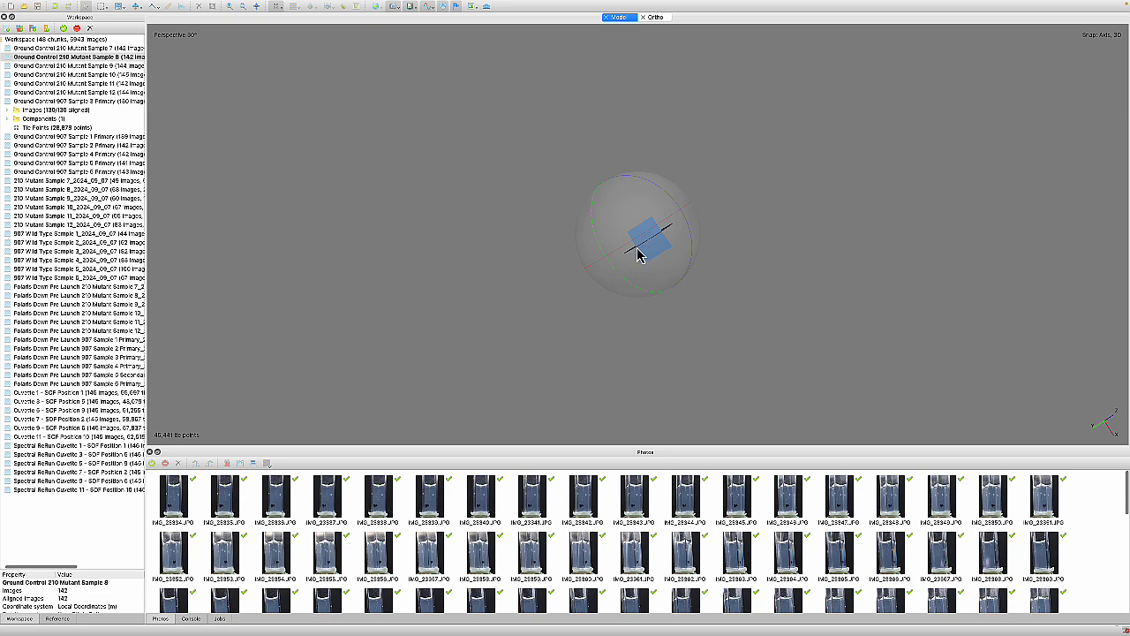
Examine the camera ring and tie points of Ground Control 210 Mutant Sample 9 and look through its photos
double_click(73, 66)
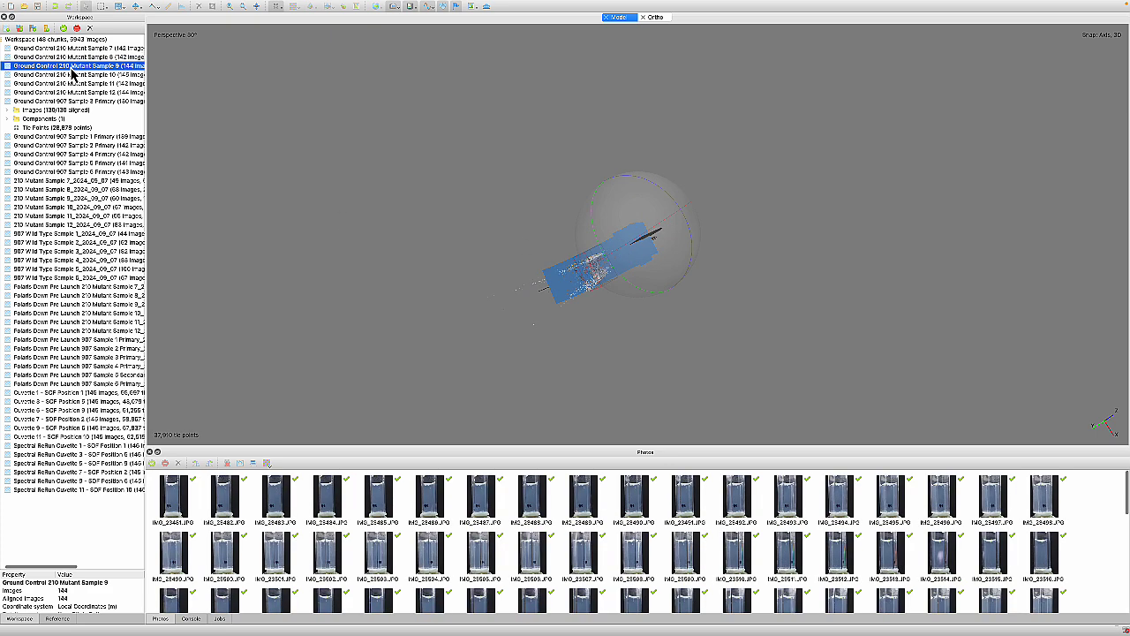
left_click_drag(595, 235, 595, 212)
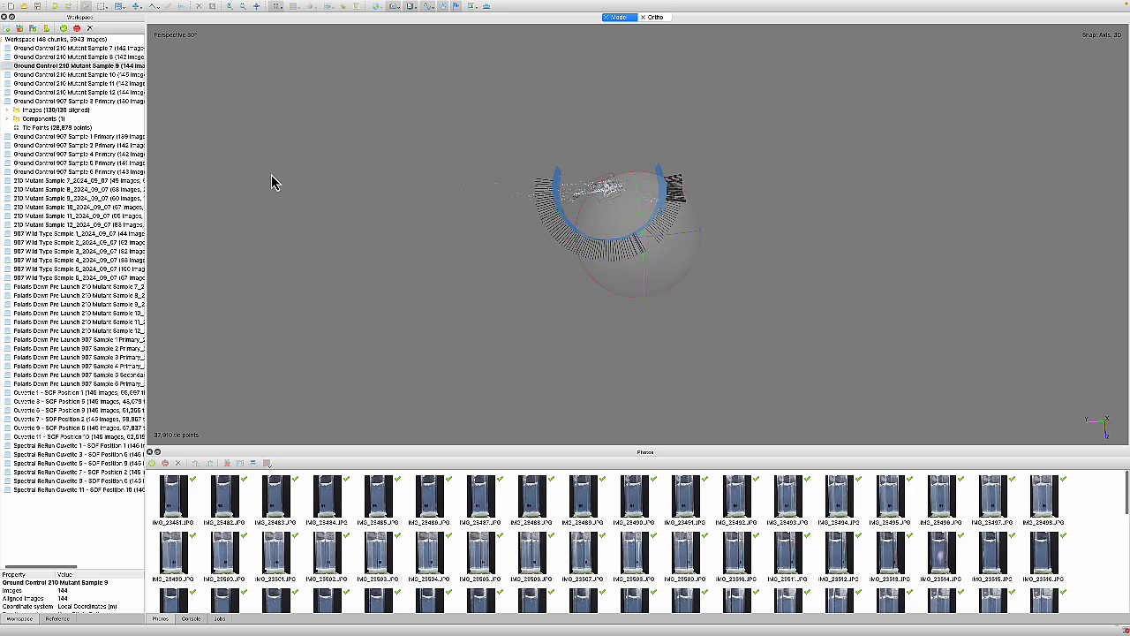
right_click(78, 66)
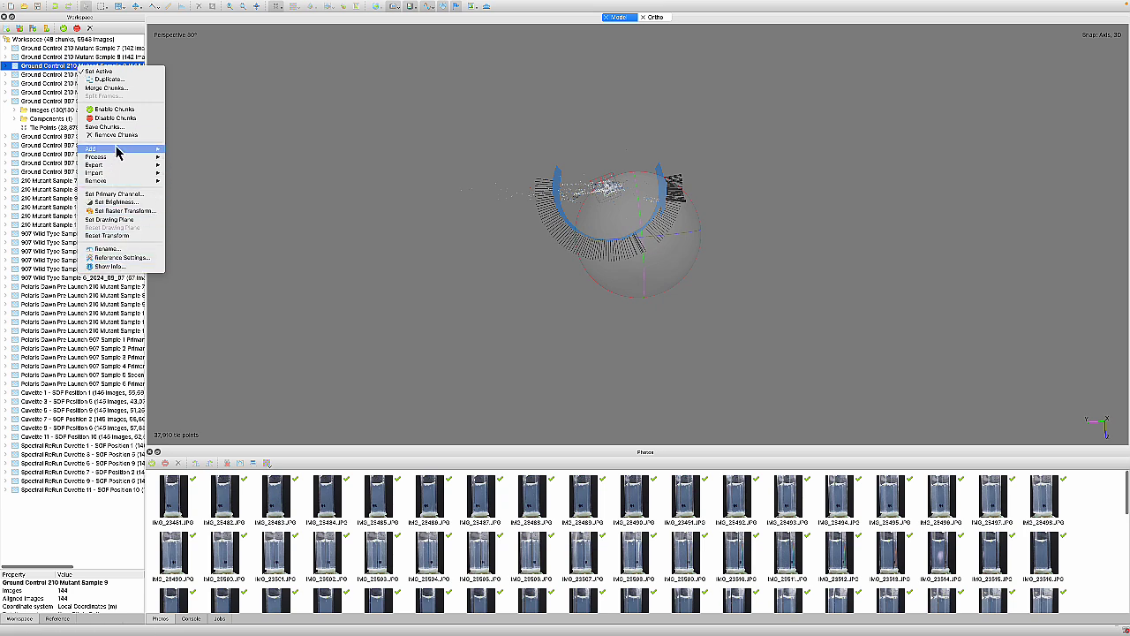
left_click(43, 85)
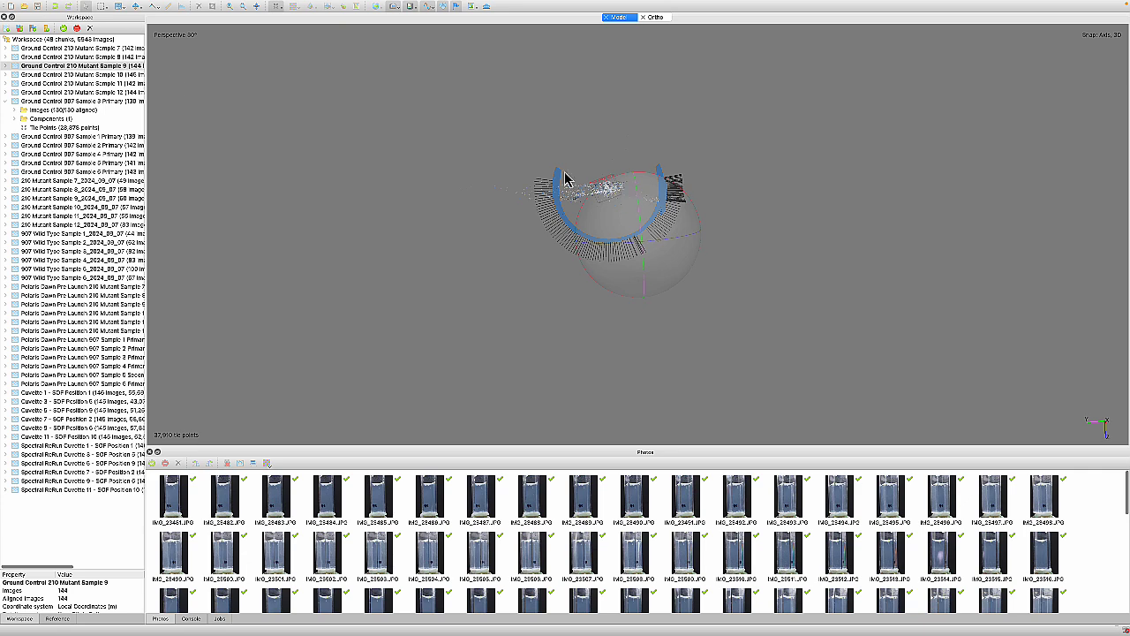
scroll(446, 543, "down", 2)
scroll(446, 543, "up", 1)
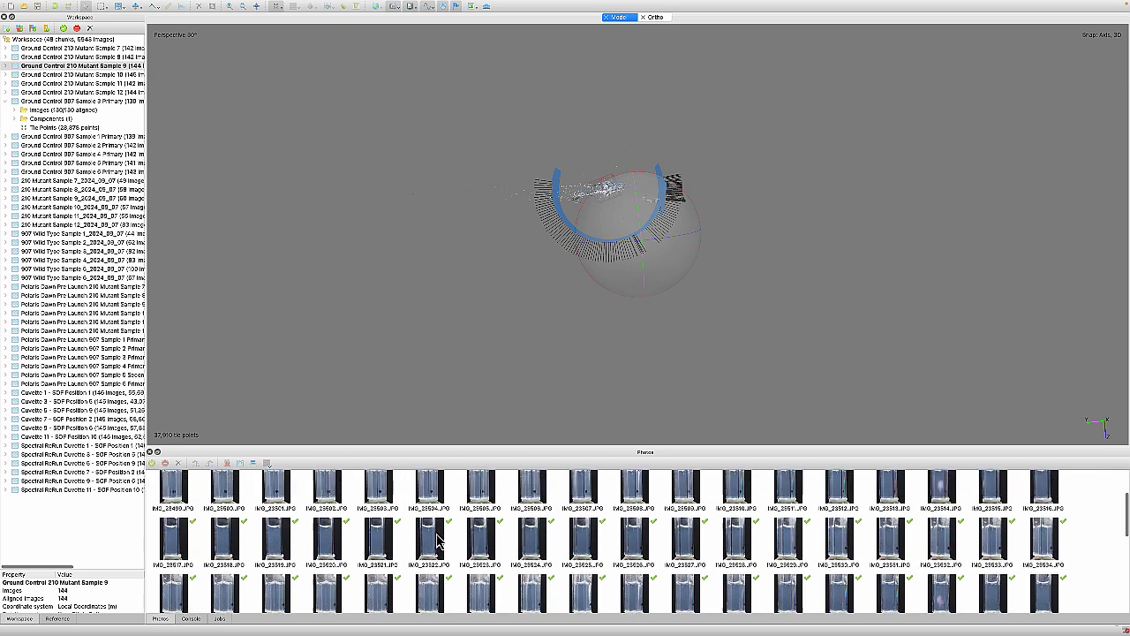
Inspect photo IMG_23504 and remove the images IMG_23494 through IMG_23508 from the Ground Control 210 Mutant Sample 9 chunk
double_click(430, 554)
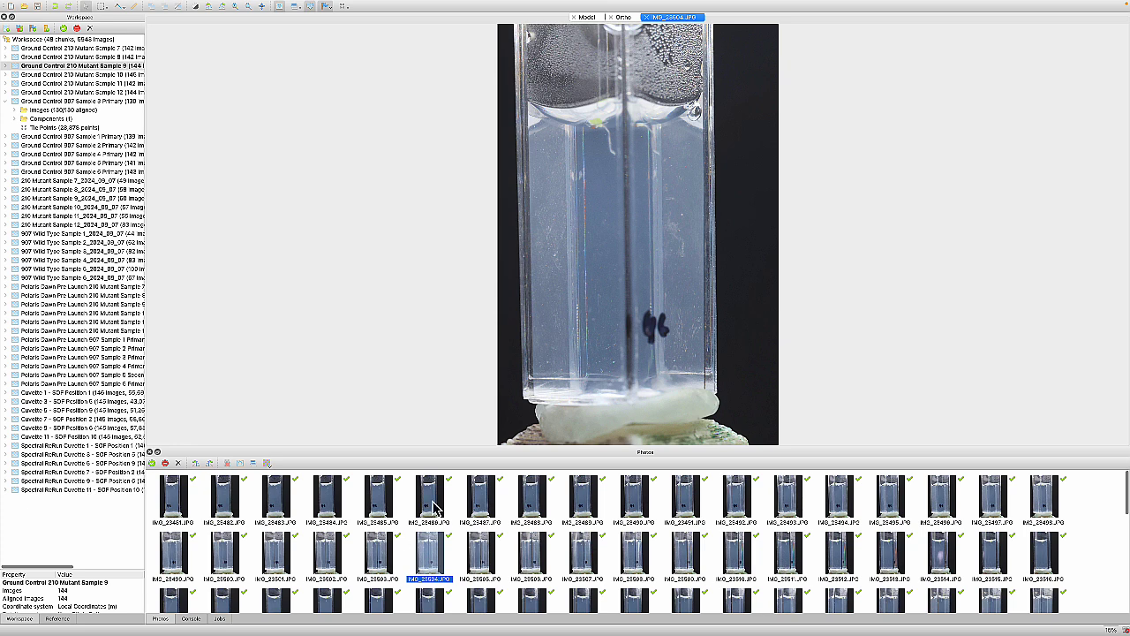
left_click(745, 504)
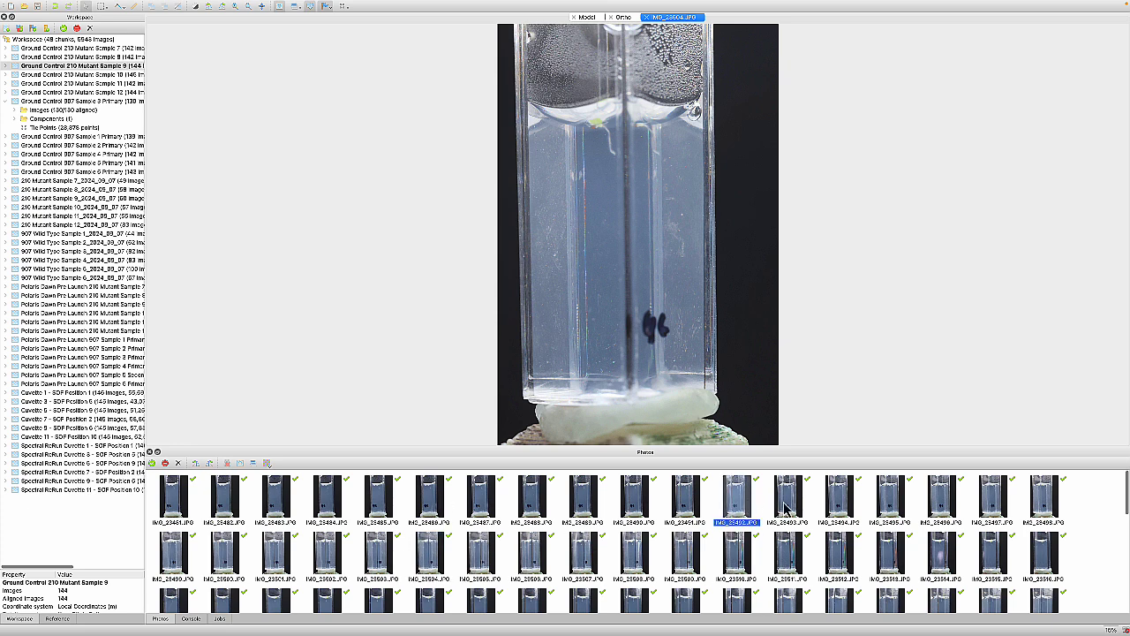
left_click(842, 504)
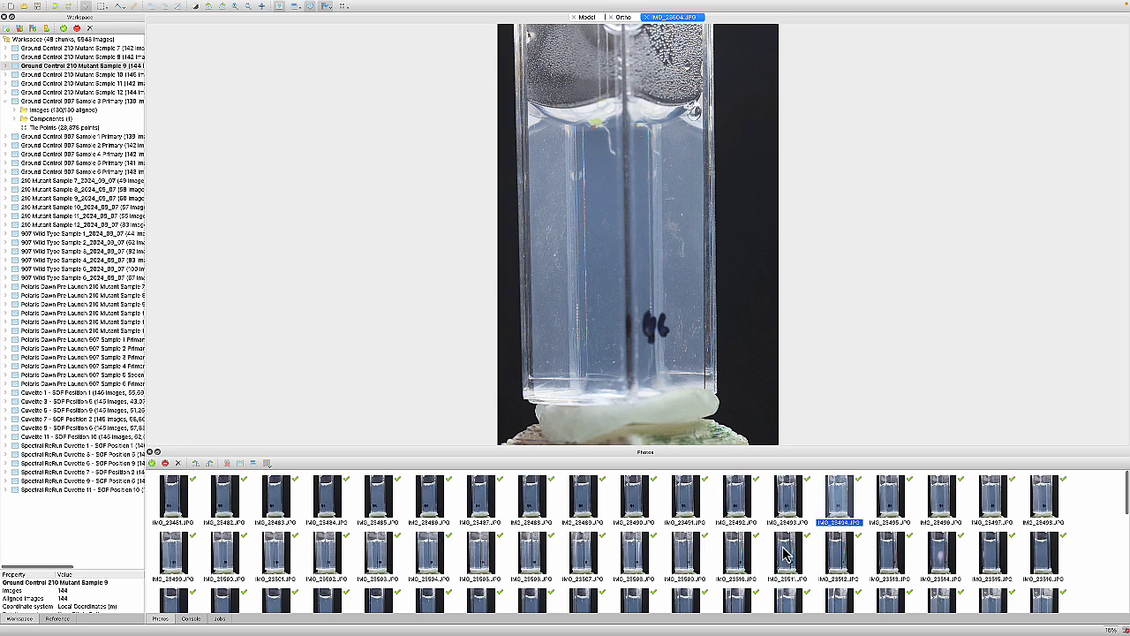
left_click(636, 555, "shift")
right_click(643, 562)
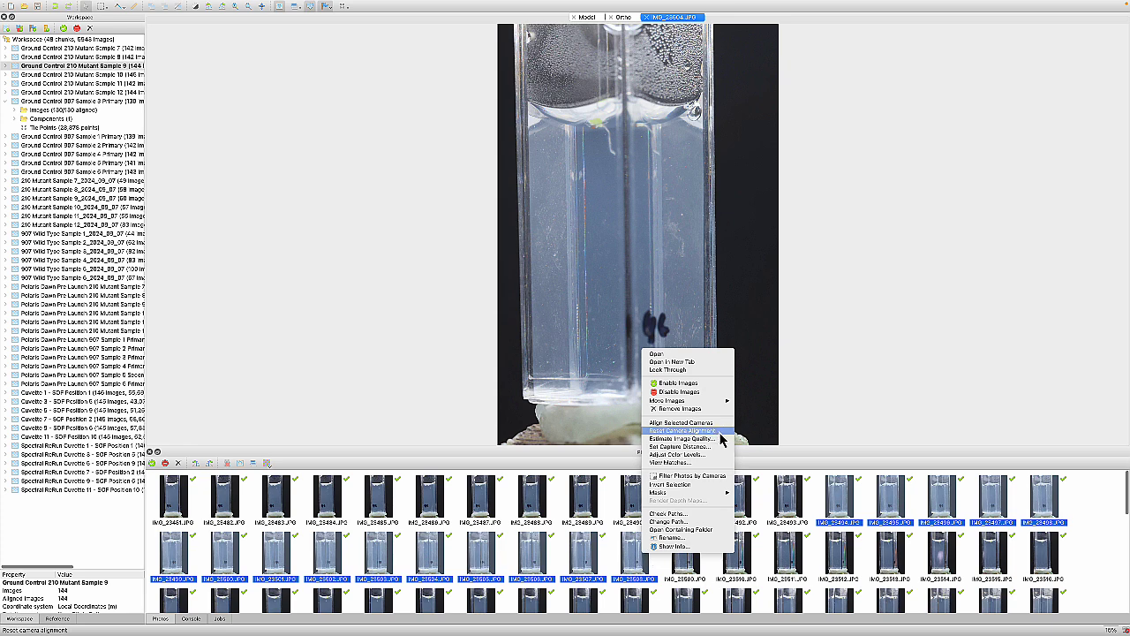
left_click(707, 430)
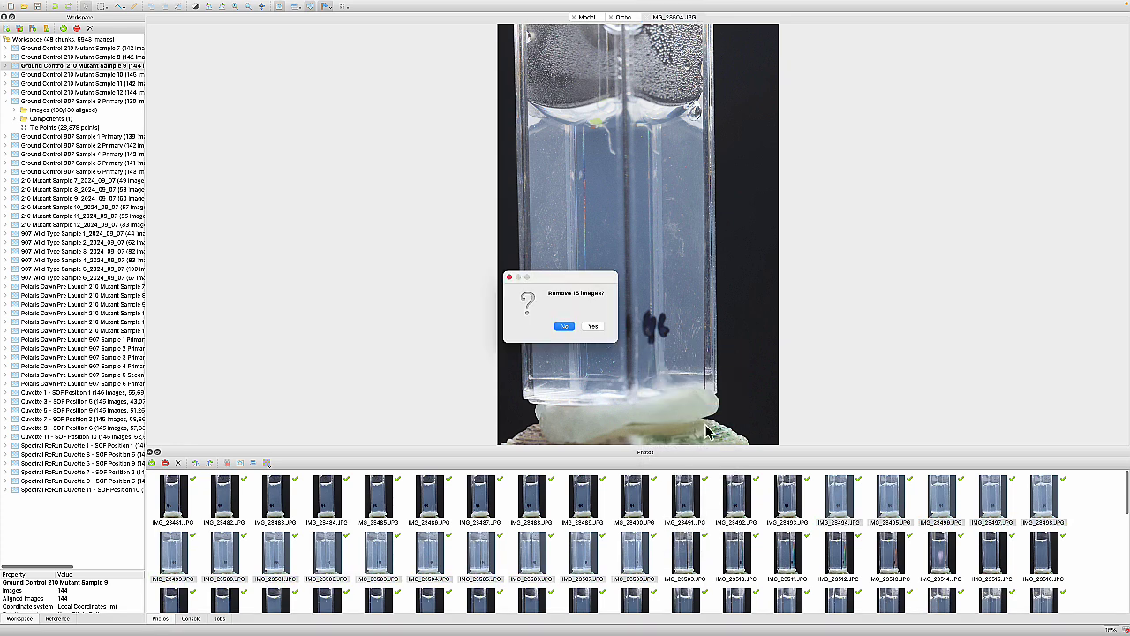
left_click(590, 327)
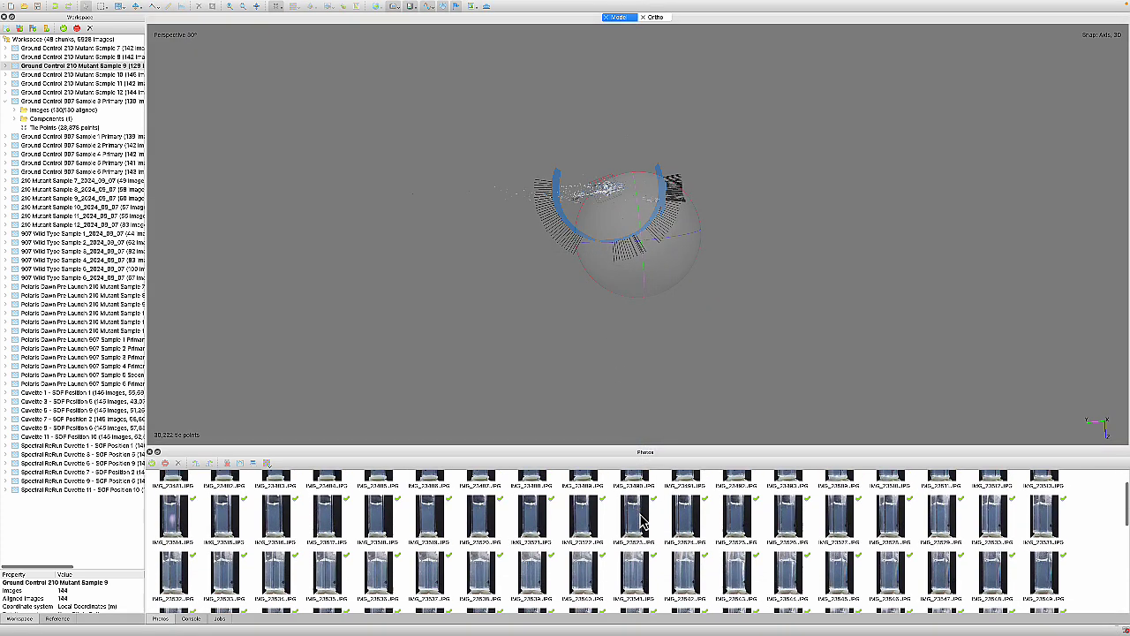
Remove the images IMG_23532 through IMG_23544 from the Ground Control 210 Mutant Sample 9 chunk
scroll(641, 502, "down", 1)
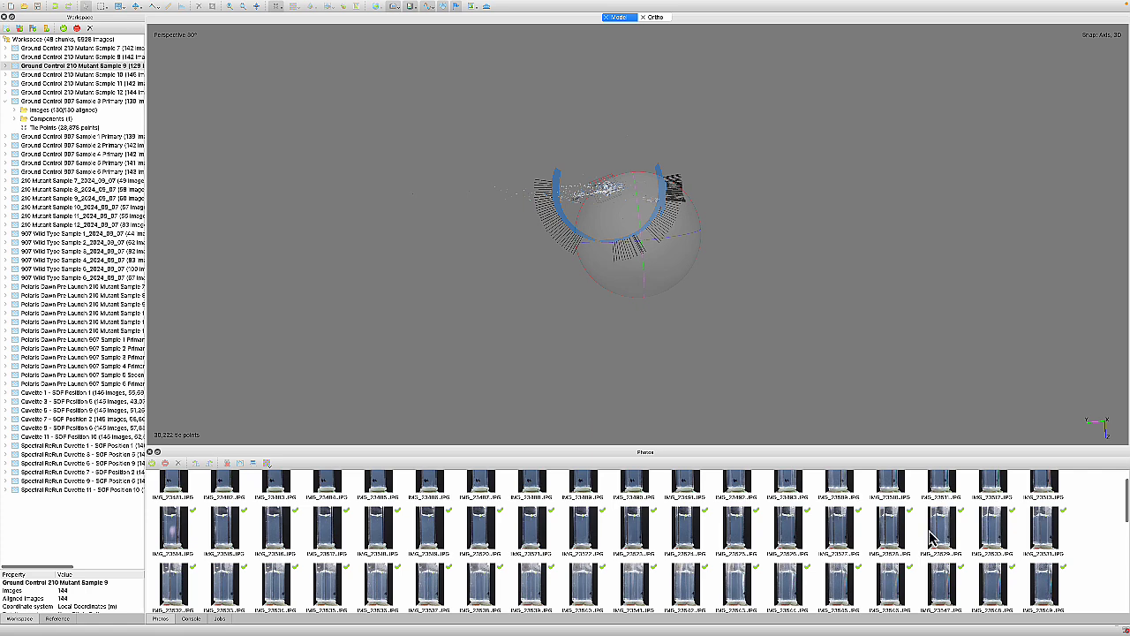
left_click(995, 530)
scroll(998, 535, "down", 1)
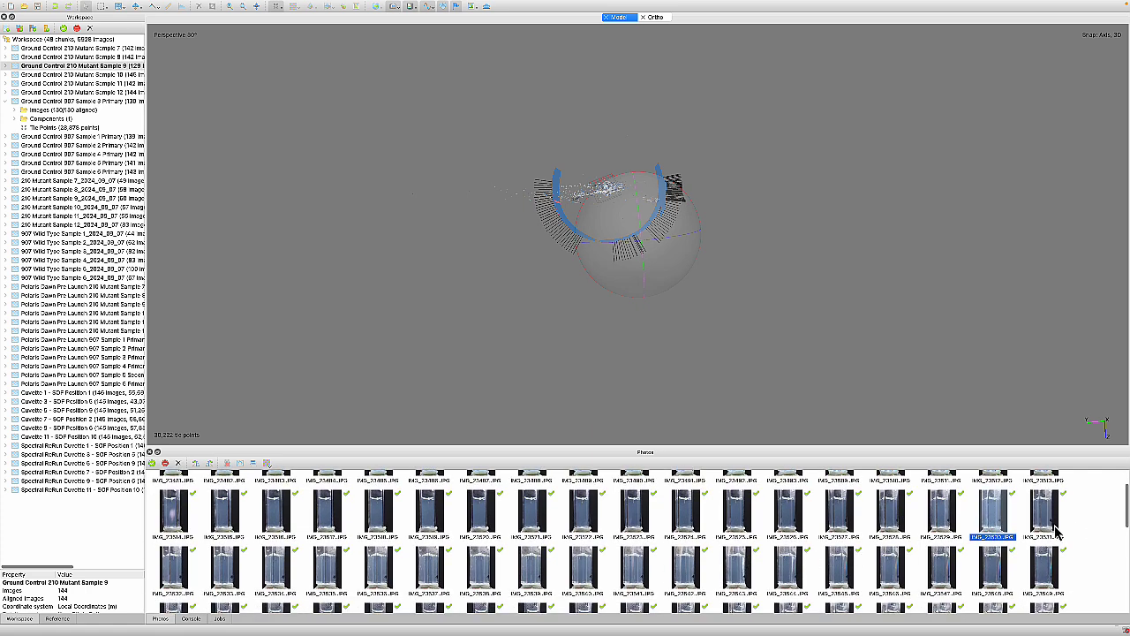
left_click(177, 575)
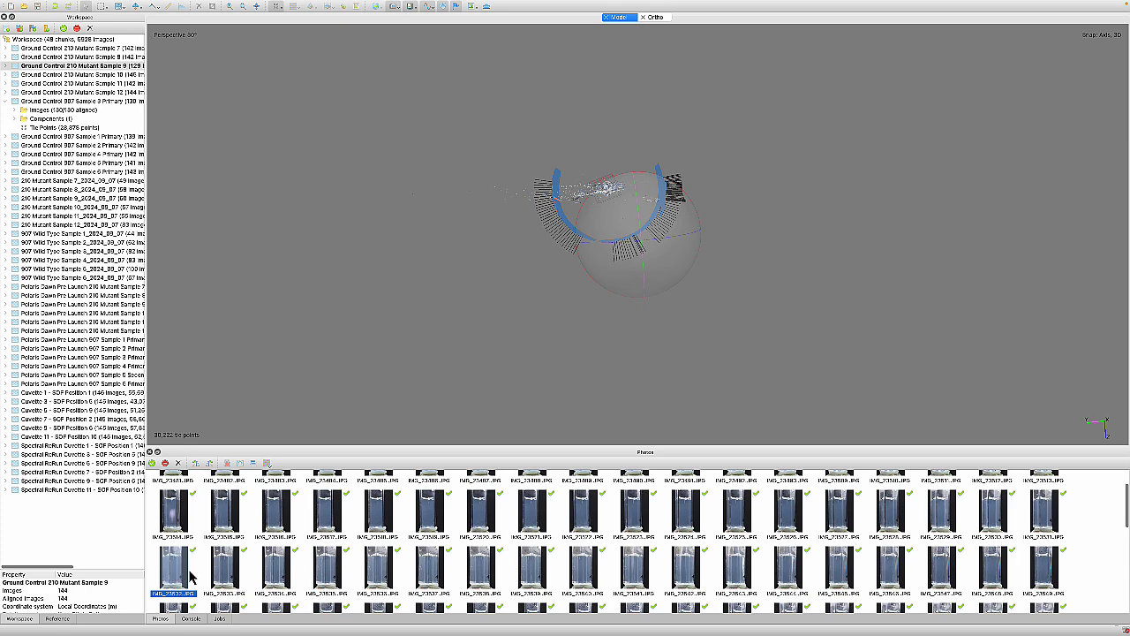
left_click(789, 574, "shift")
right_click(791, 578)
left_click(821, 423)
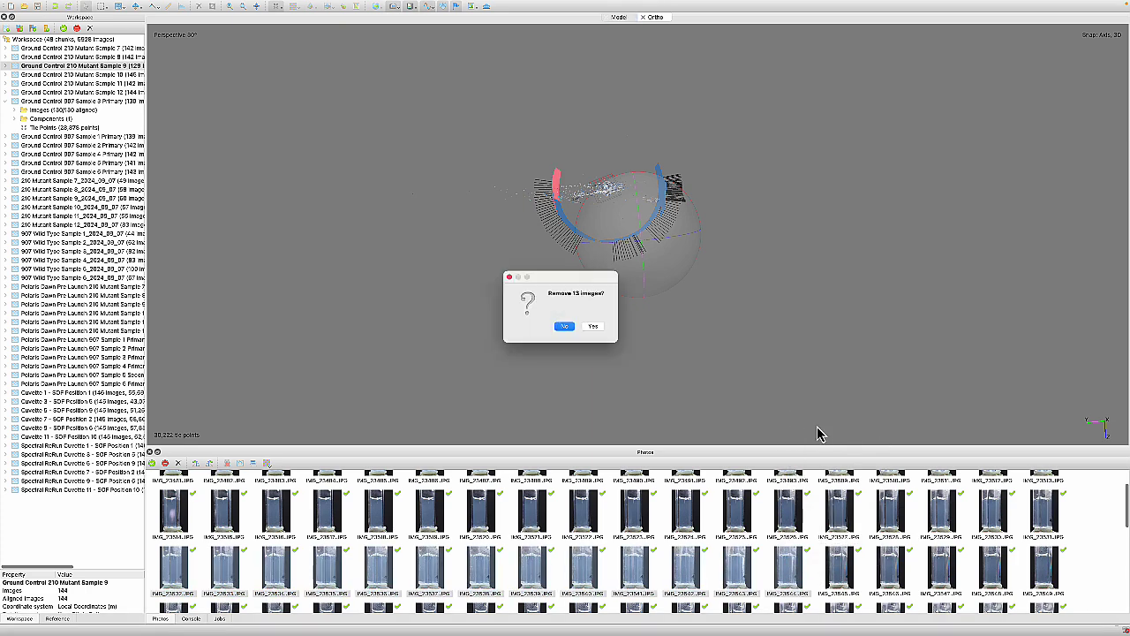
left_click(591, 326)
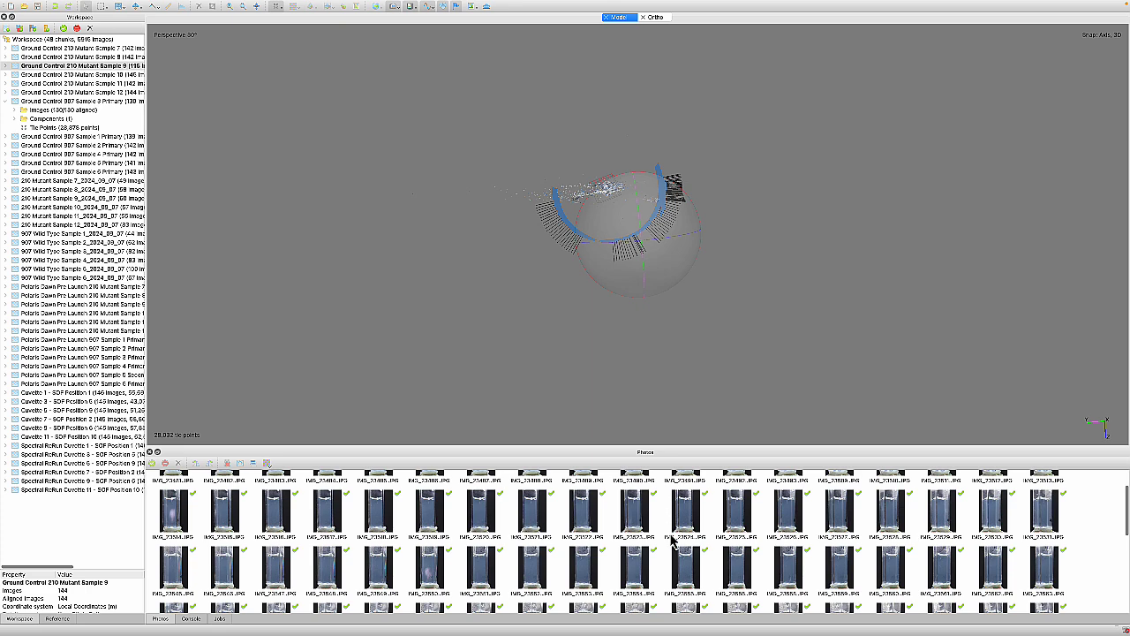
Look through the remaining Sample 9 photos and remove the images IMG_23569 through IMG_23580
scroll(665, 548, "down", 1)
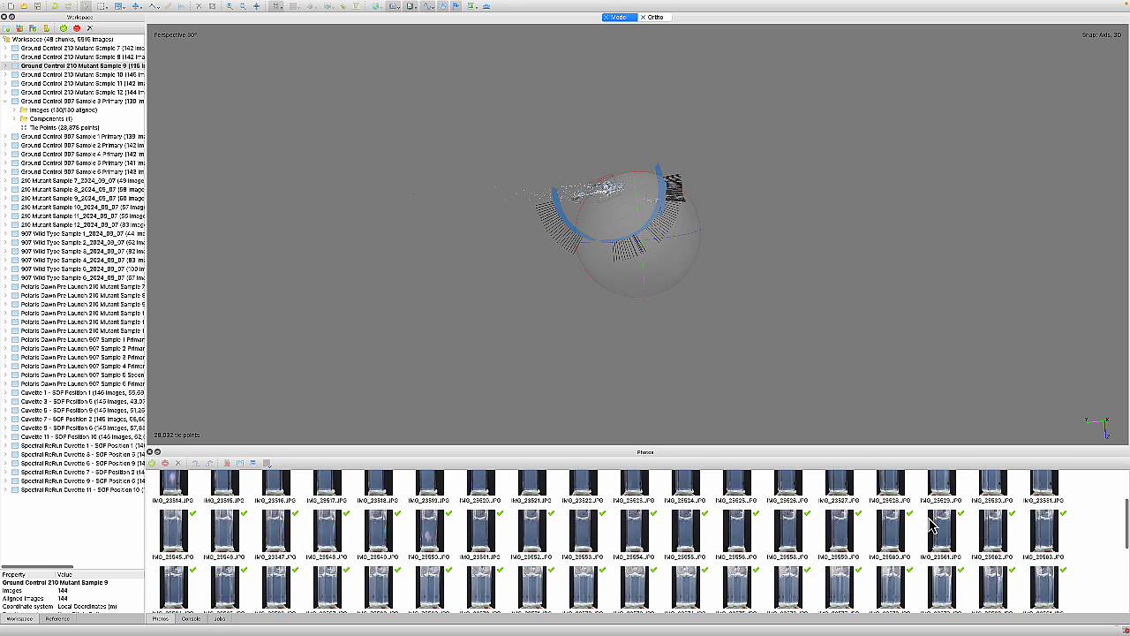
scroll(960, 523, "up", 1)
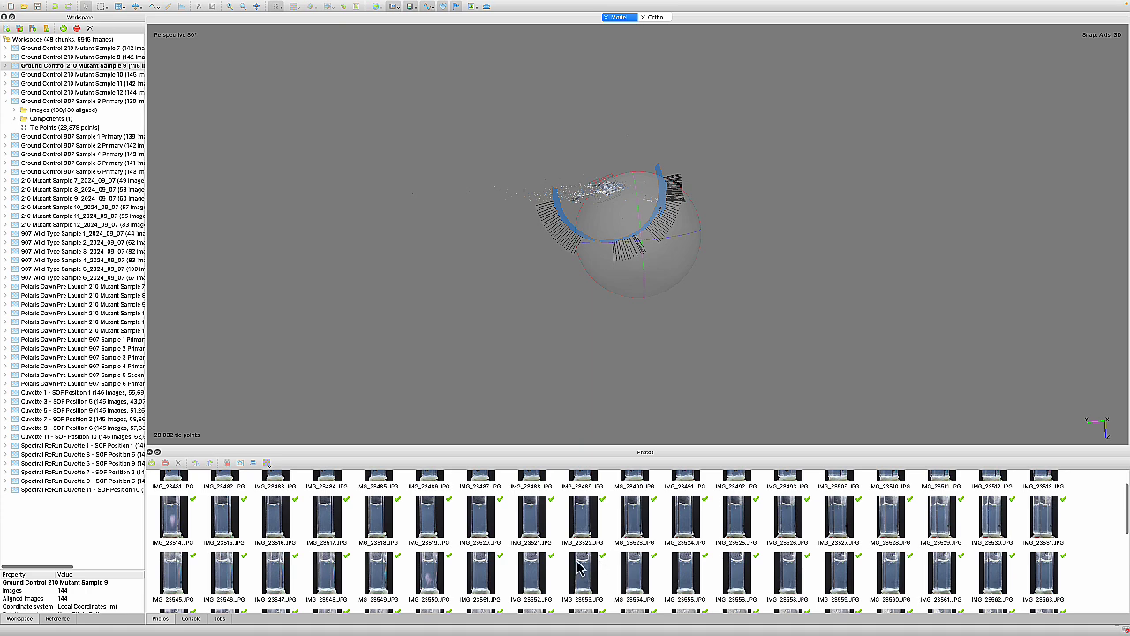
scroll(522, 582, "down", 3)
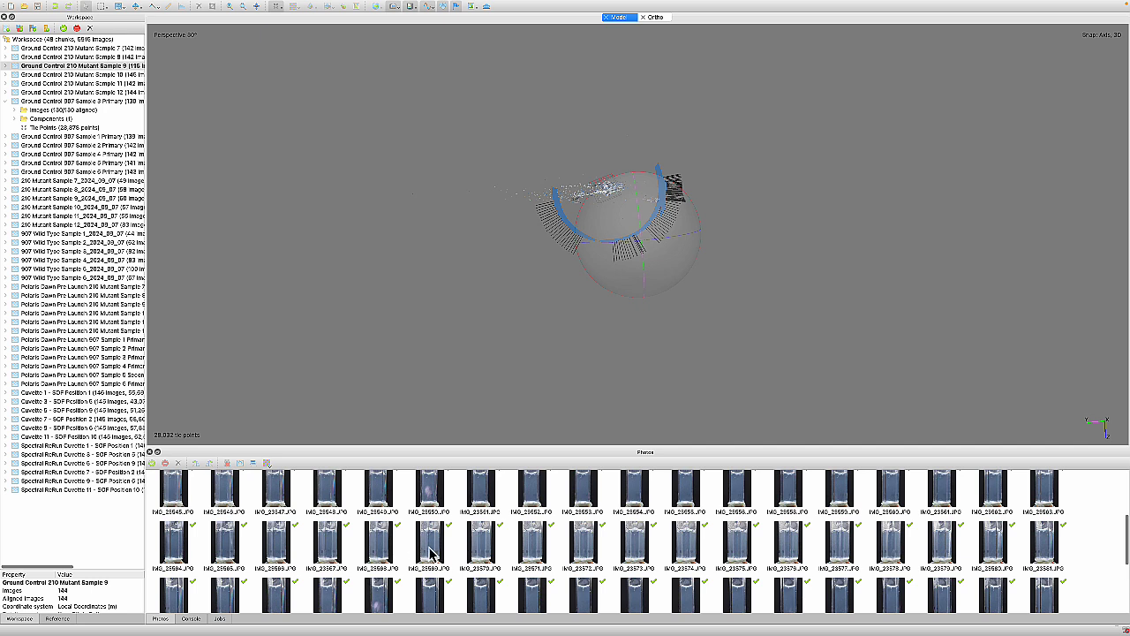
left_click(430, 542)
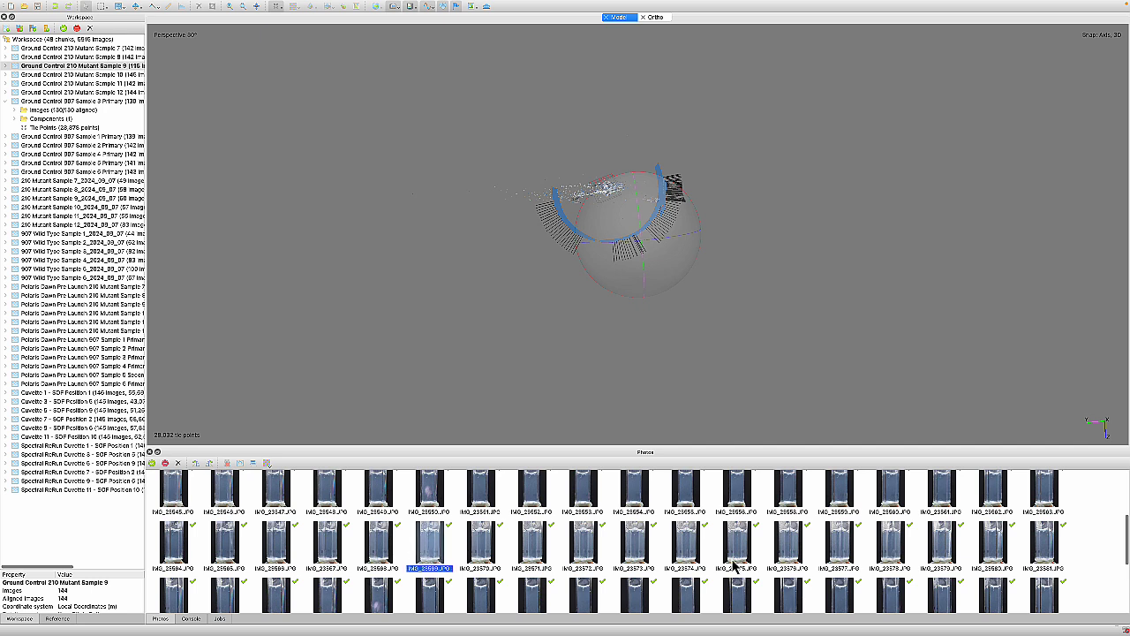
left_click(997, 543, "shift")
right_click(996, 541)
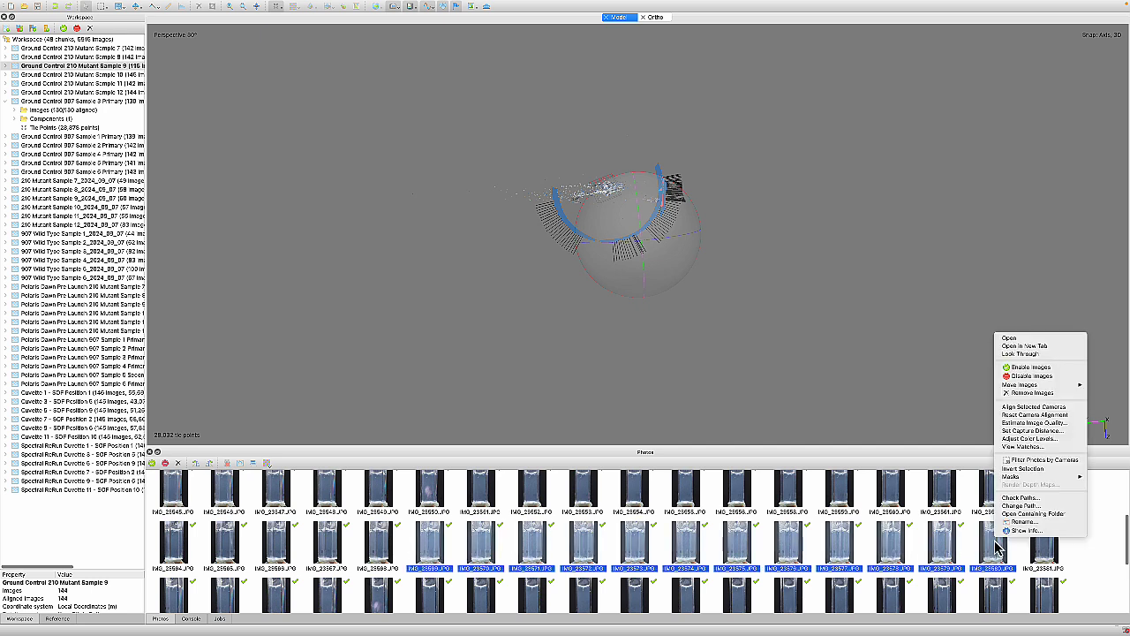
left_click(1025, 392)
left_click(593, 332)
left_click(593, 327)
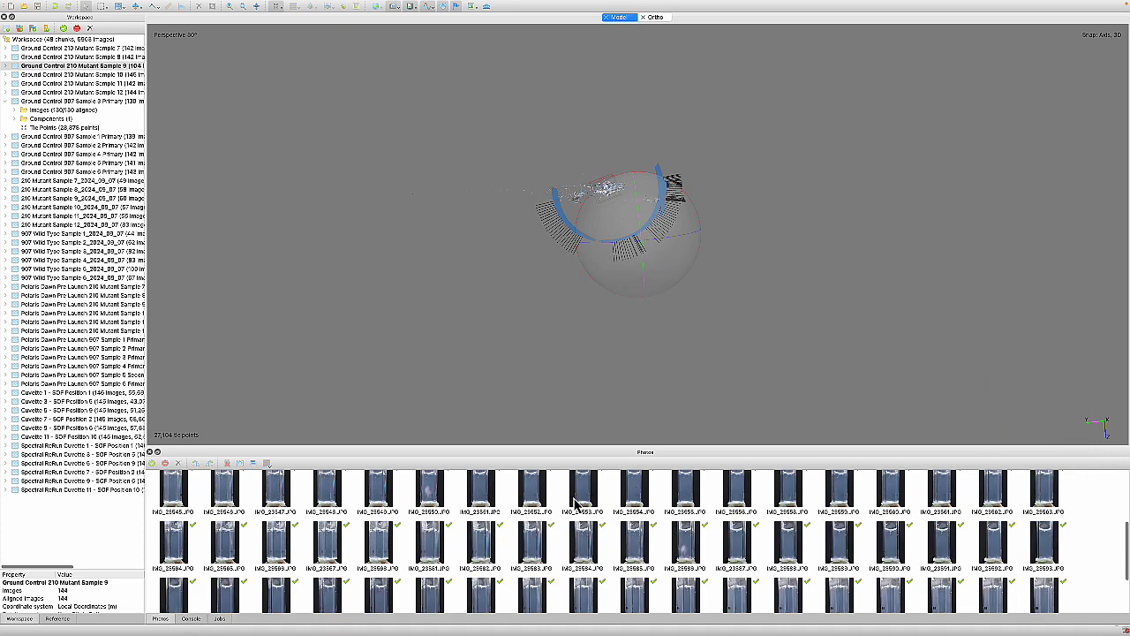
Remove the images IMG_23603 through IMG_23615 from the Ground Control 210 Mutant Sample 9 chunk
scroll(579, 505, "down", 2)
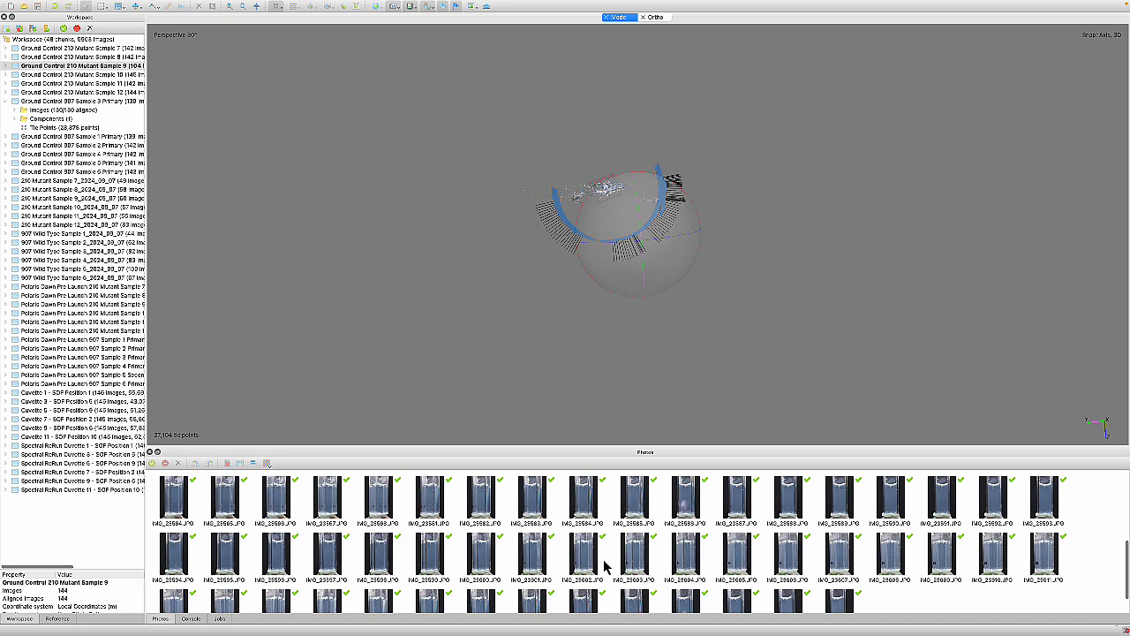
left_click(634, 565)
scroll(634, 565, "down", 1)
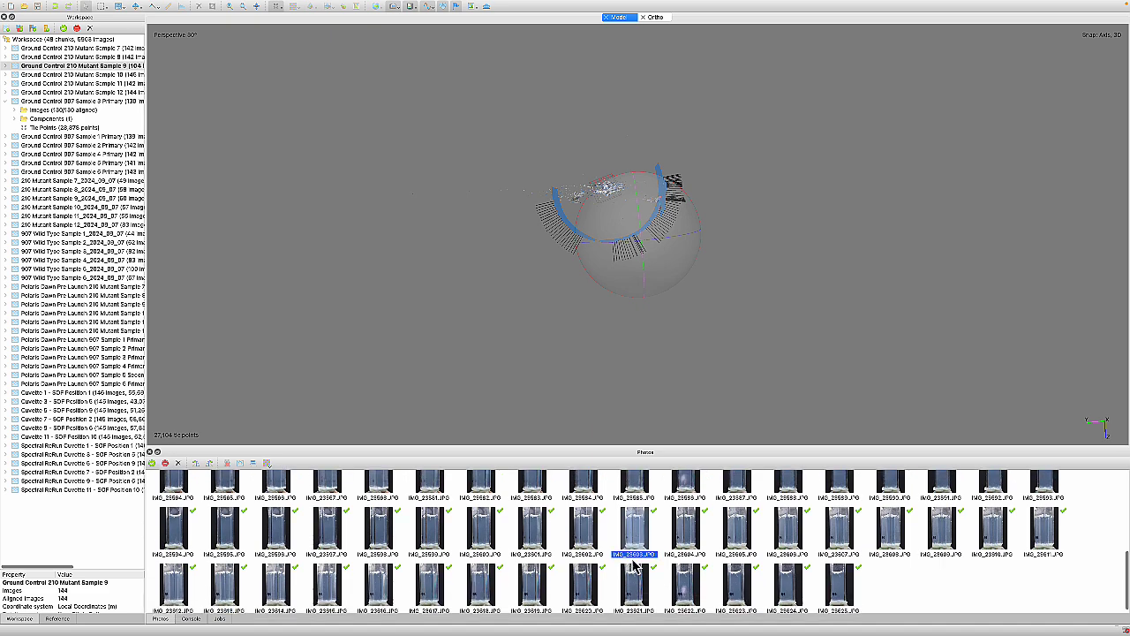
left_click(327, 587, "shift")
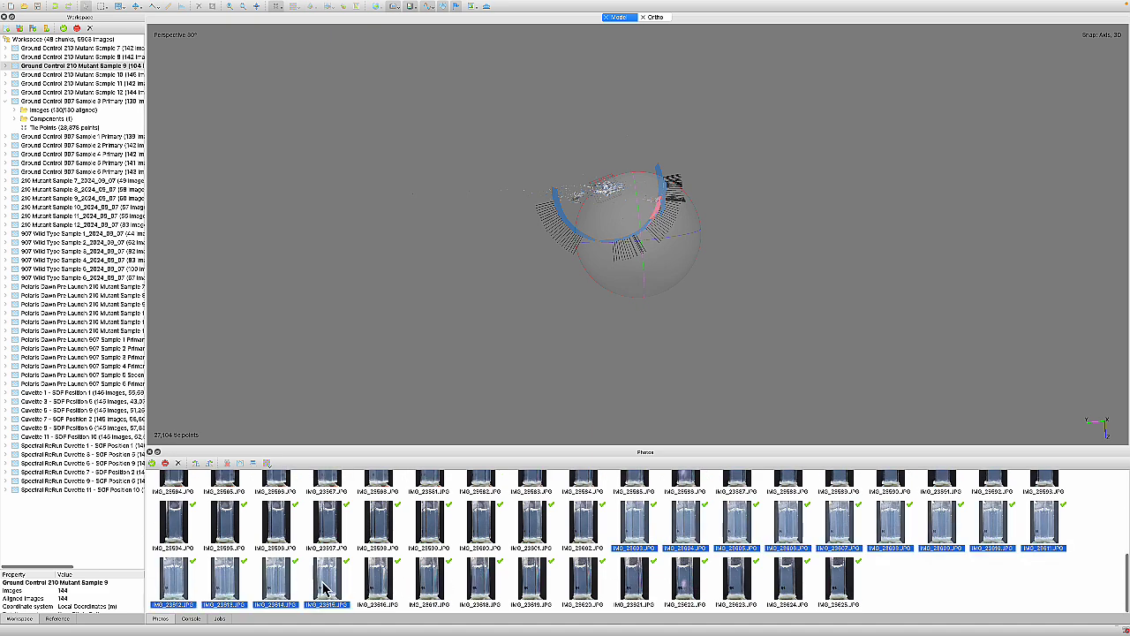
right_click(327, 588)
left_click(362, 433)
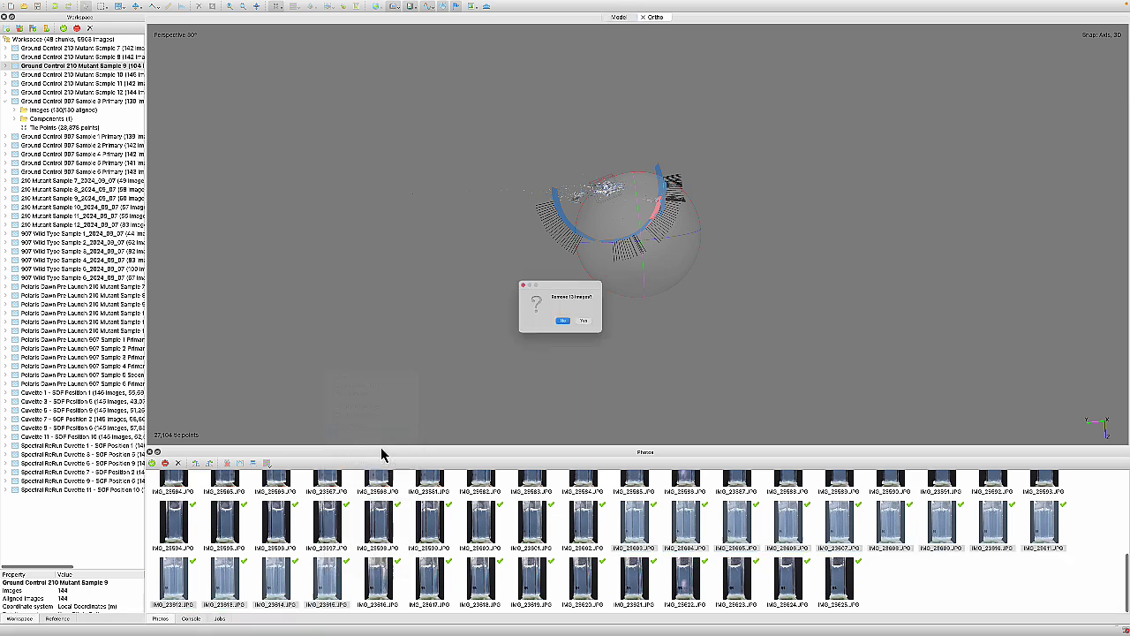
left_click(583, 325)
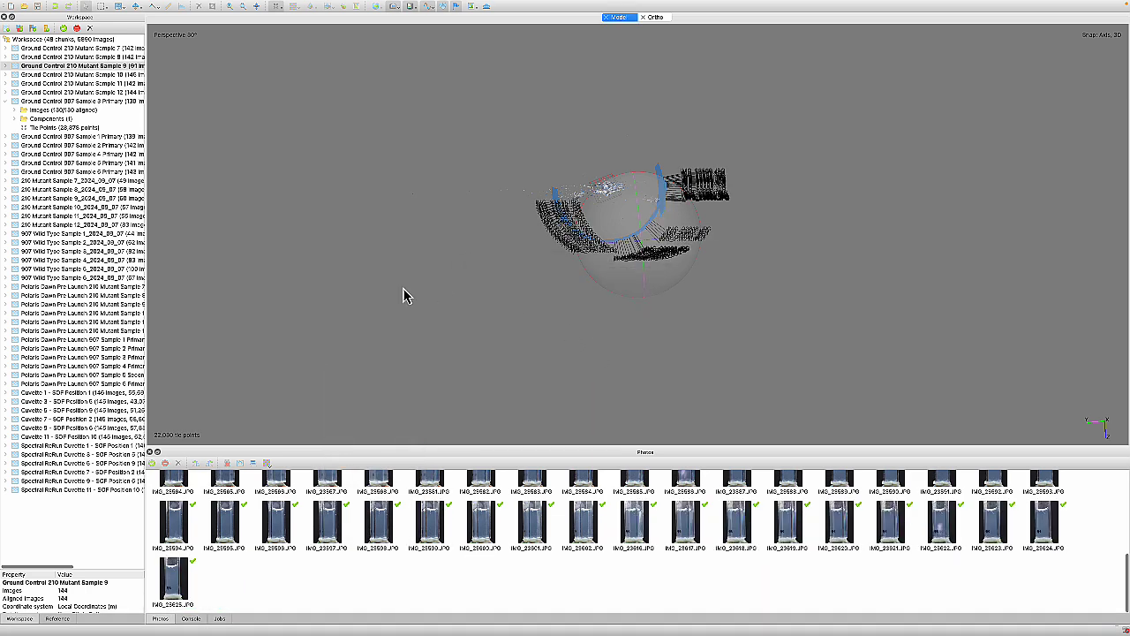
Realign the remaining Sample 9 photos at High accuracy with generic preselection, resetting the current alignment and excluding stationary tie points
left_click(258, 7)
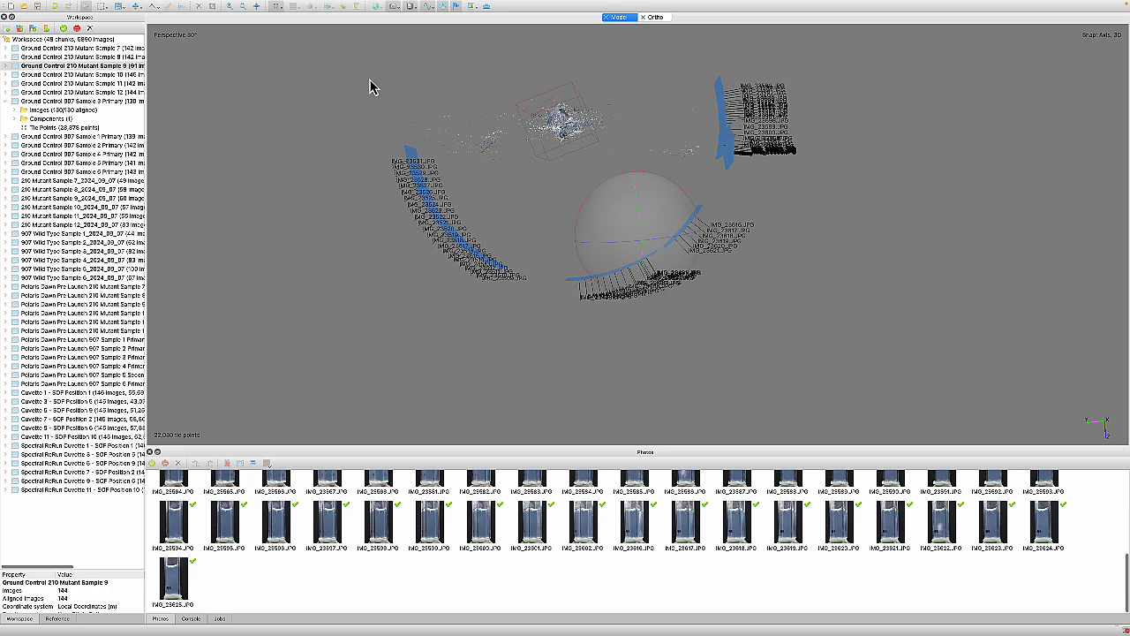
mouse_move(698, 7)
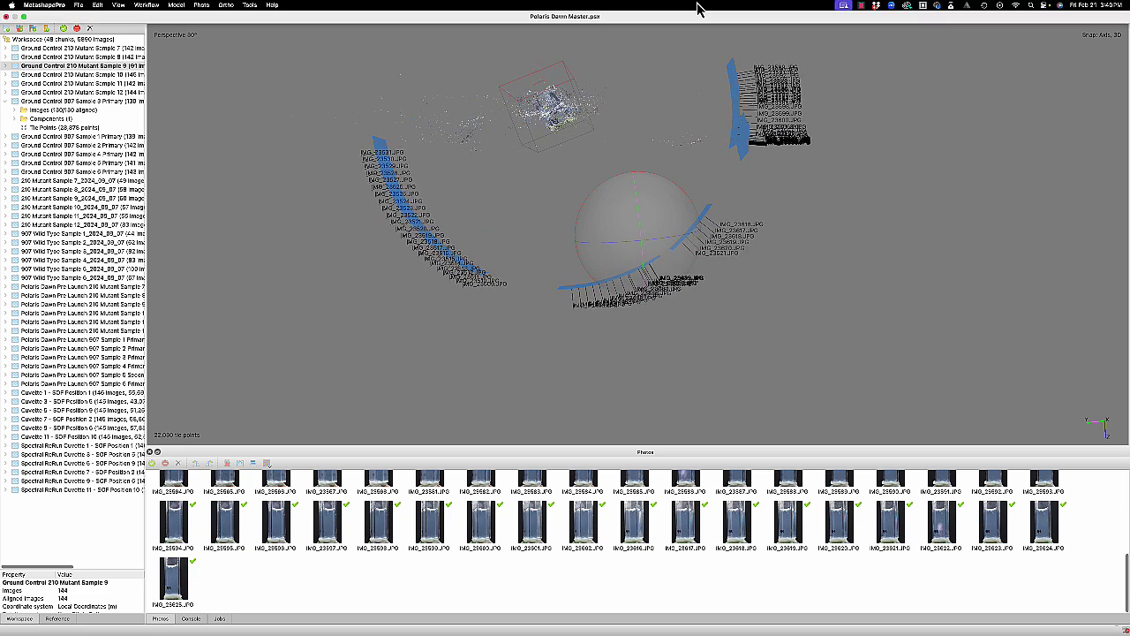
left_click(149, 5)
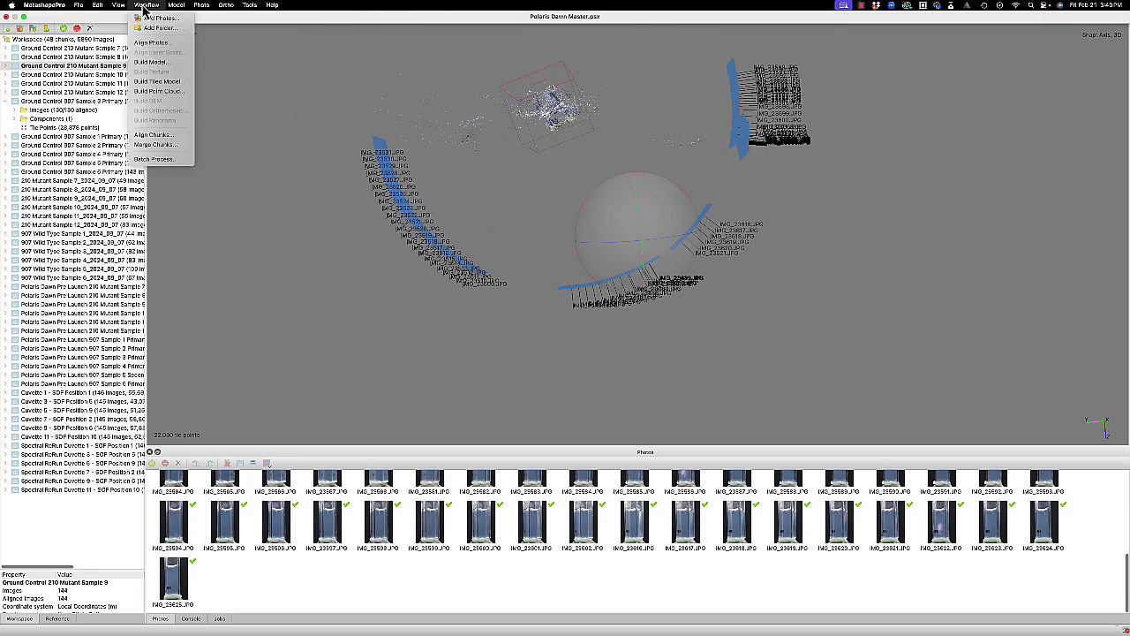
left_click(158, 43)
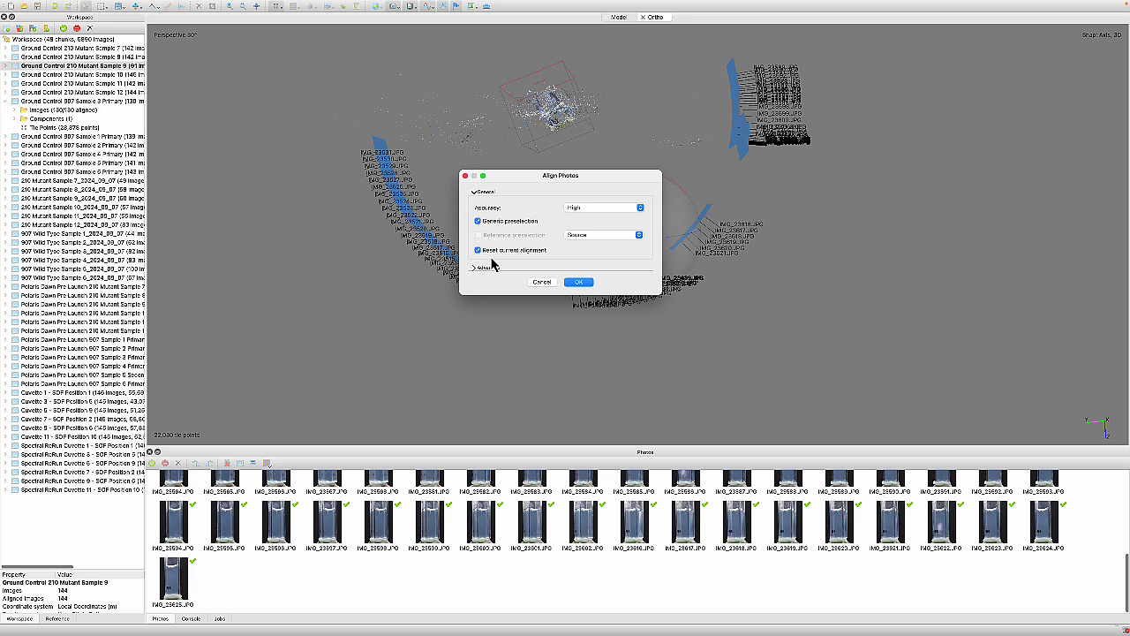
left_click(475, 268)
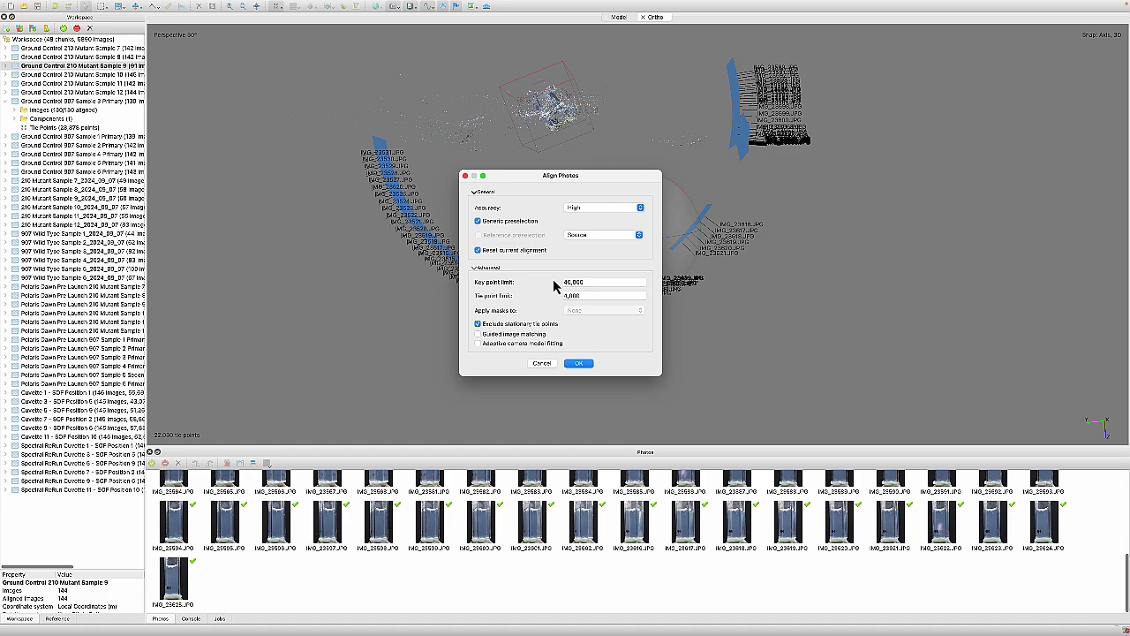
left_click(579, 361)
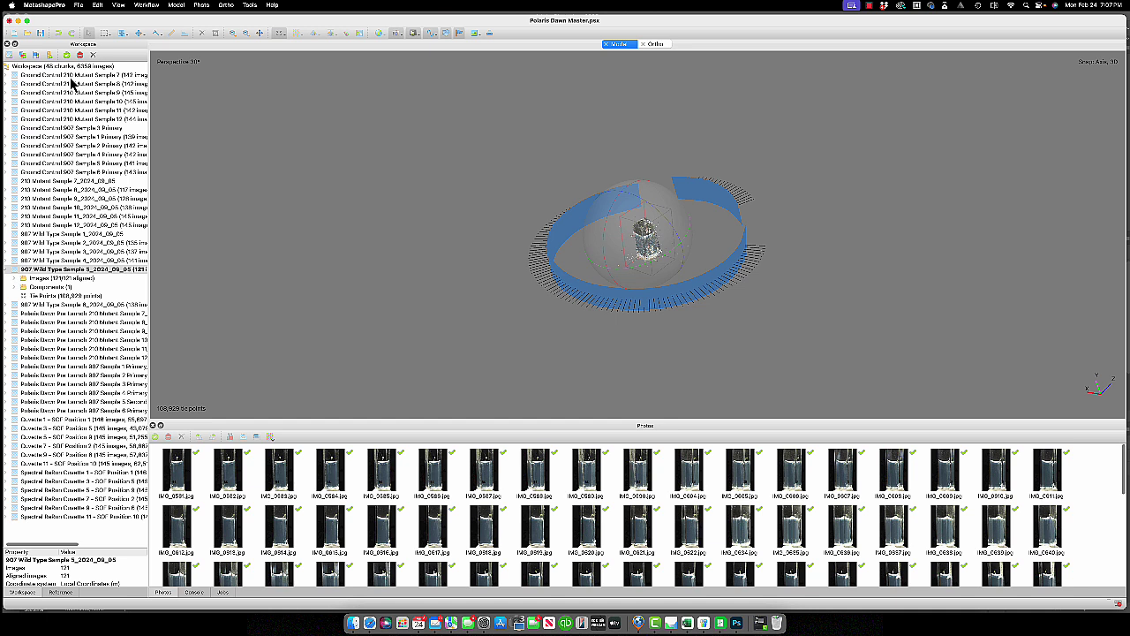
Examine the camera ring and tie points of Ground Control 210 Mutant Sample 10, then those of Sample 9
scroll(47, 138, "left", 1)
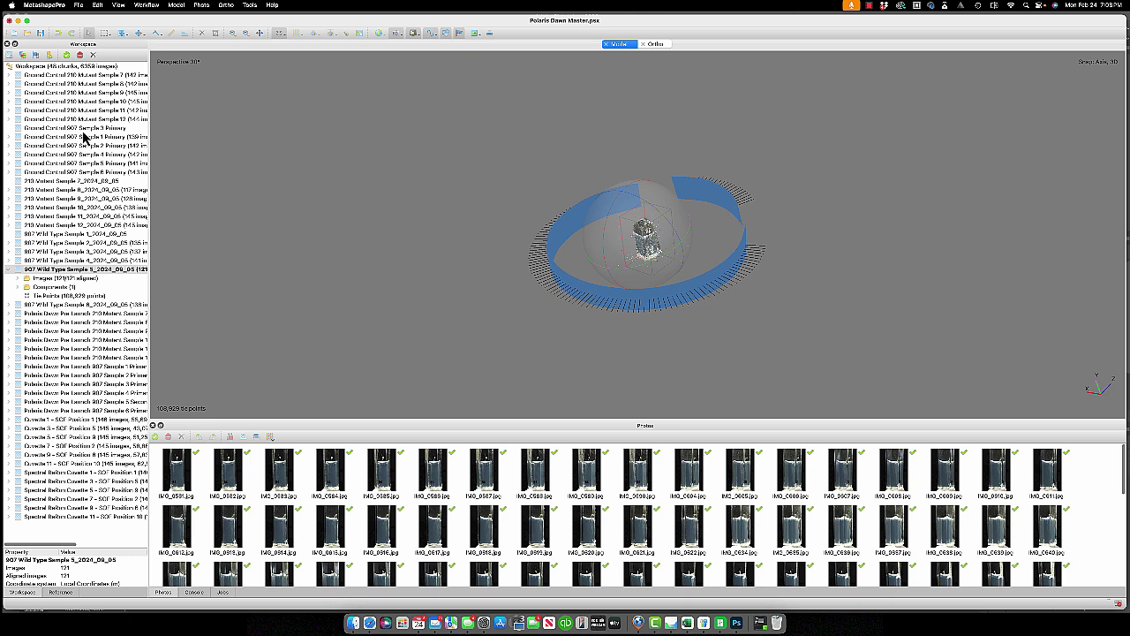
double_click(94, 102)
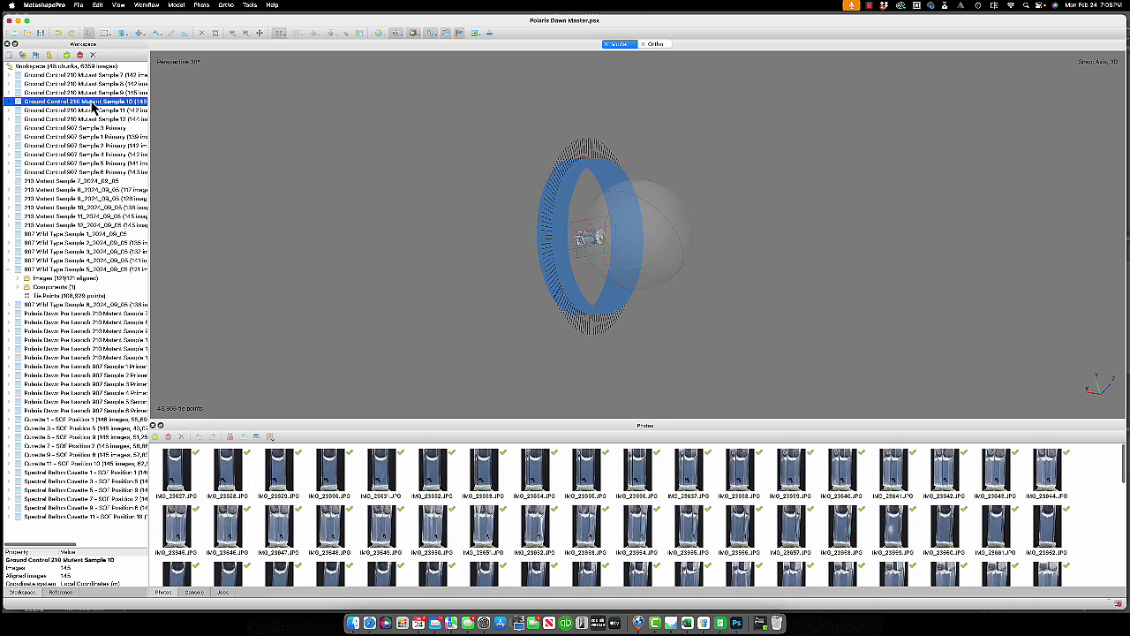
left_click_drag(603, 245, 639, 223)
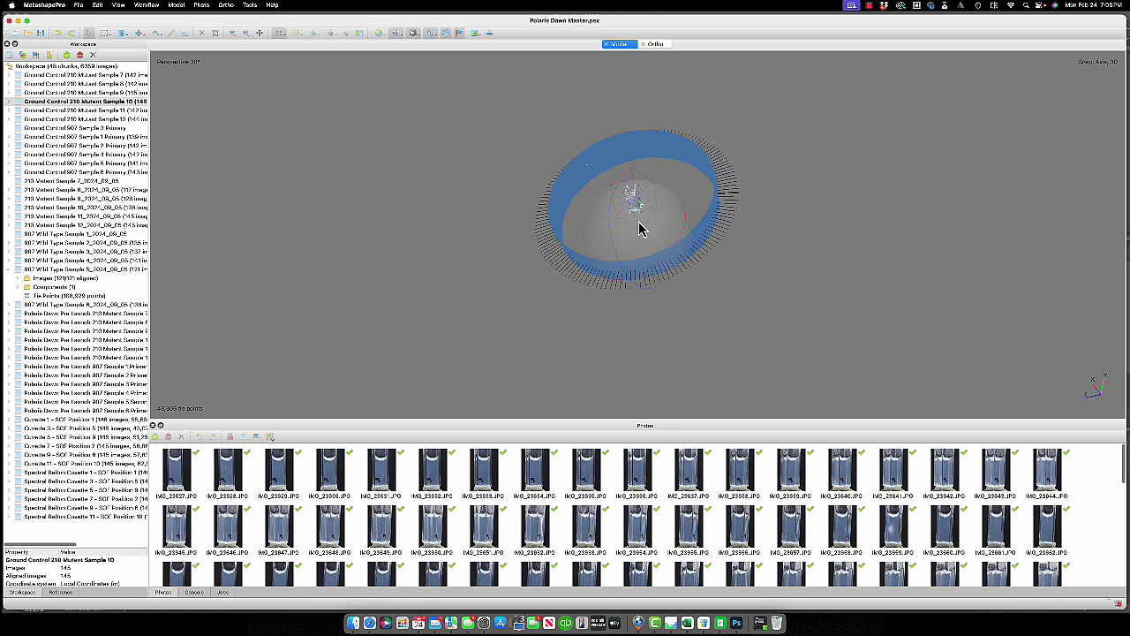
double_click(62, 92)
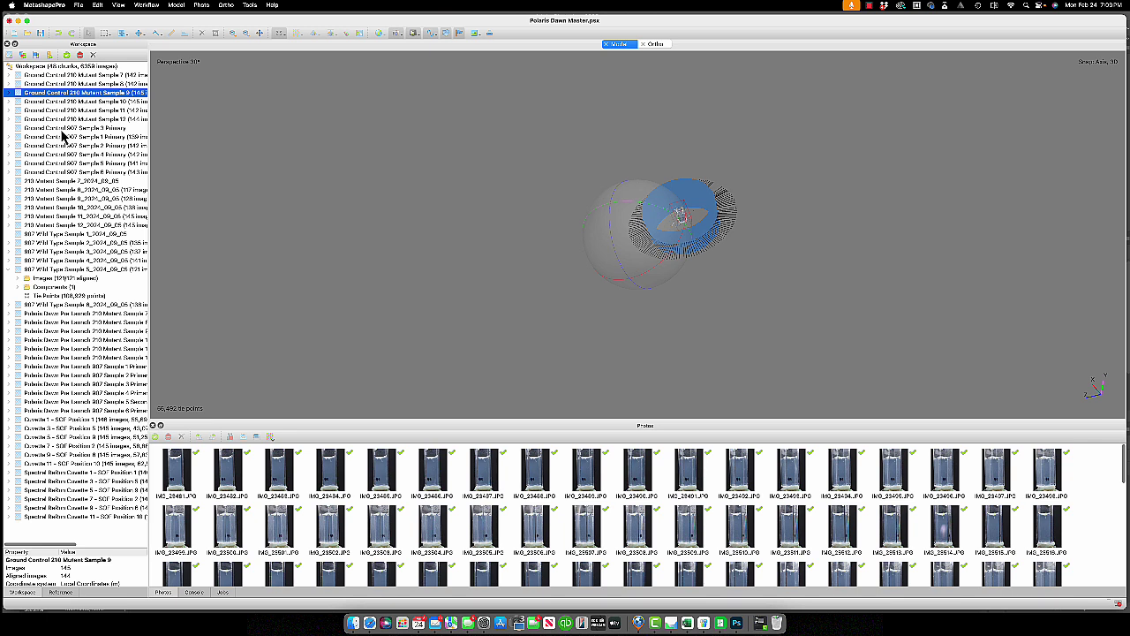
Remove the existing Align Photos job from the batch process list
left_click(147, 5)
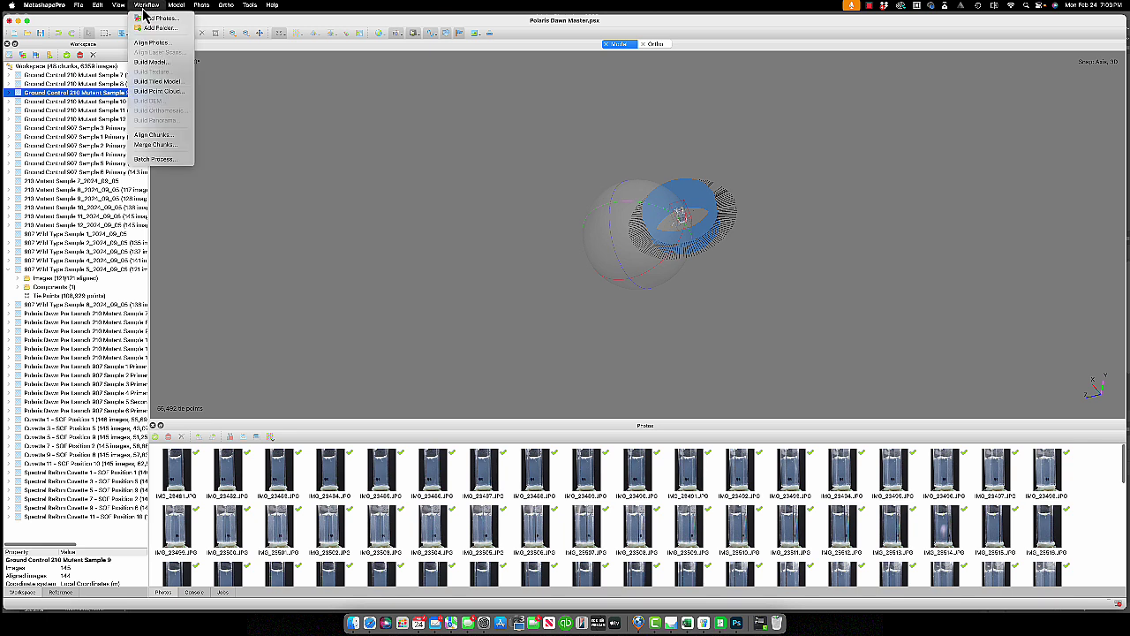
left_click(155, 159)
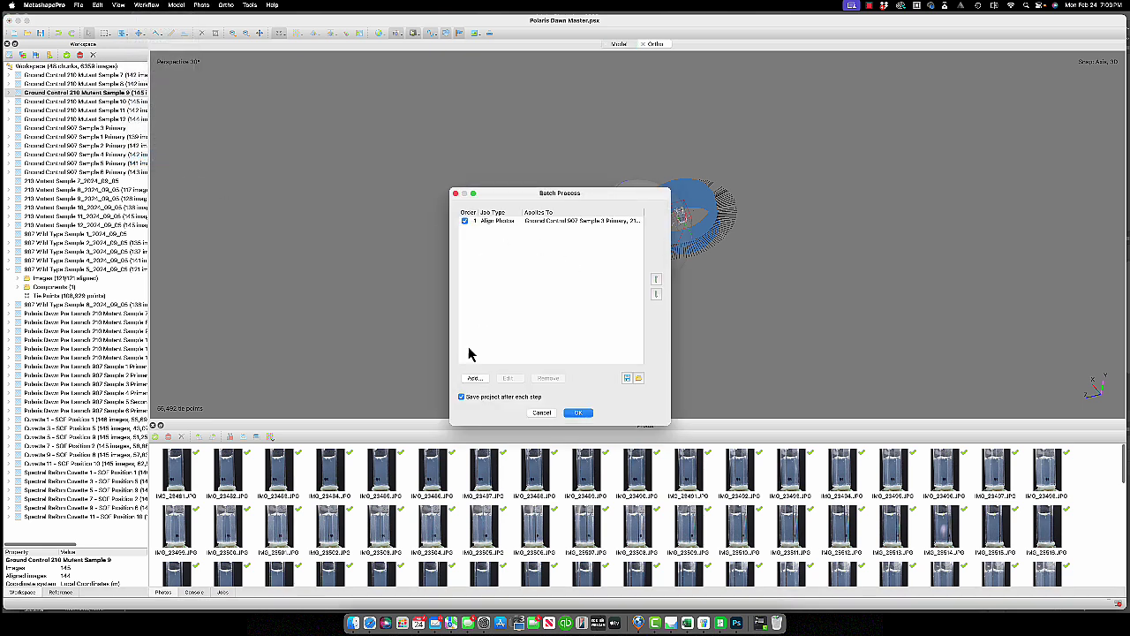
left_click(497, 223)
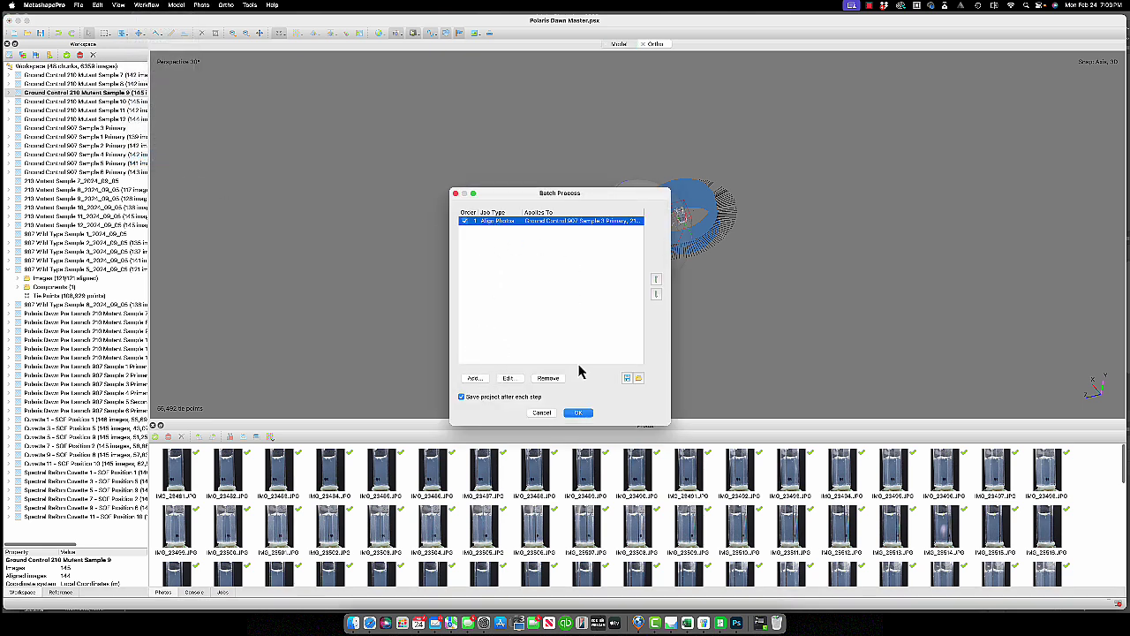
left_click(548, 378)
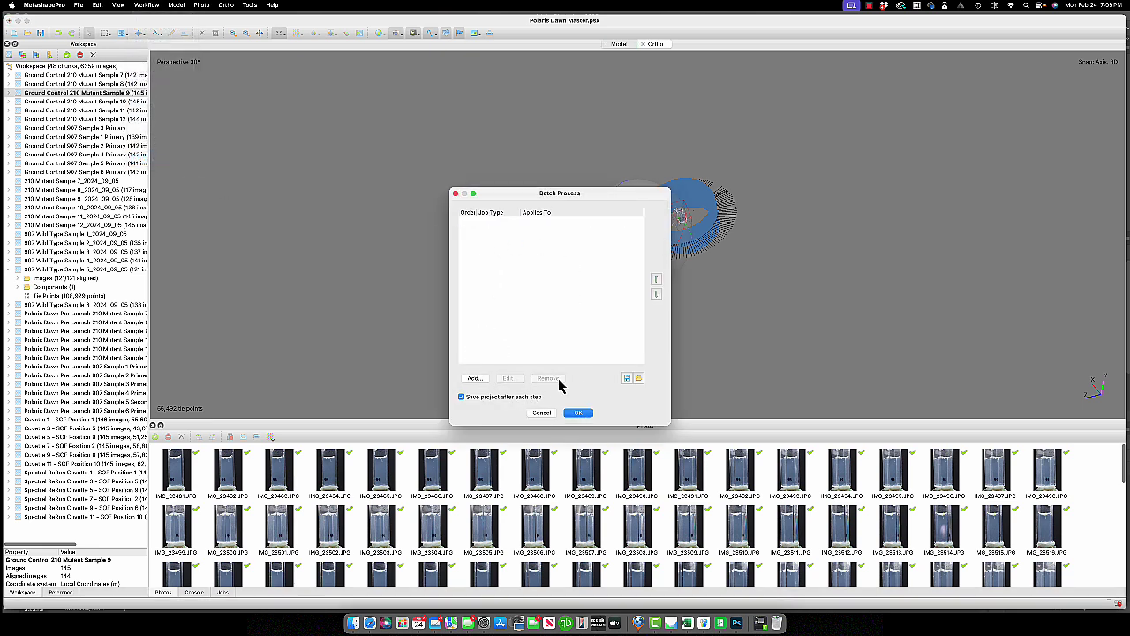
Create a new Align Photos batch job that applies to a selection of chunks
left_click(477, 379)
left_click(507, 190)
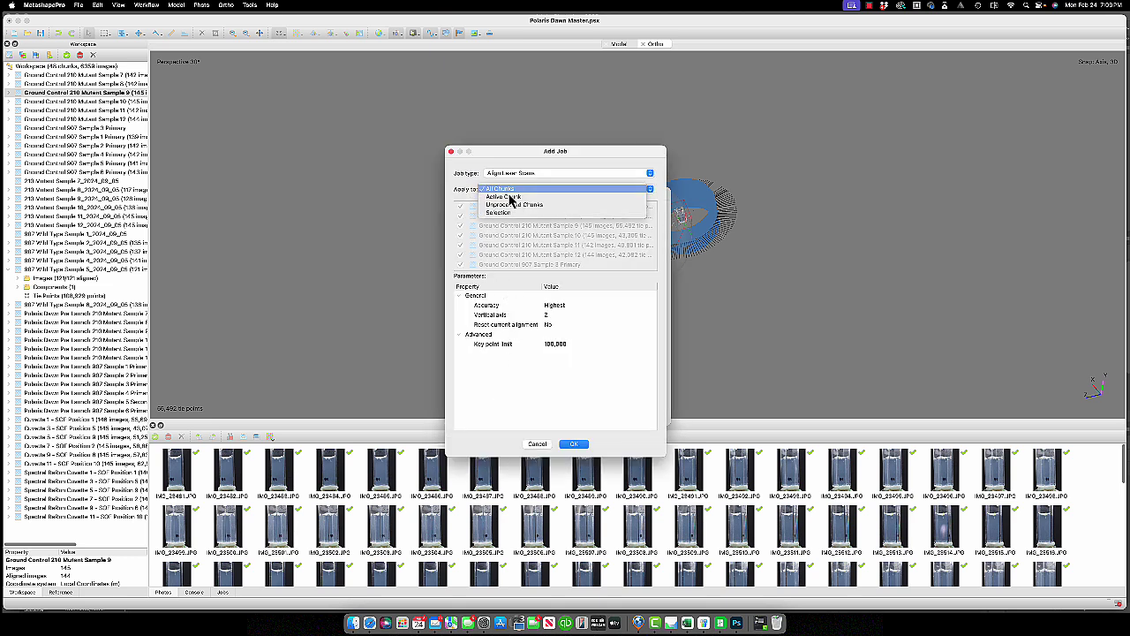
left_click(512, 204)
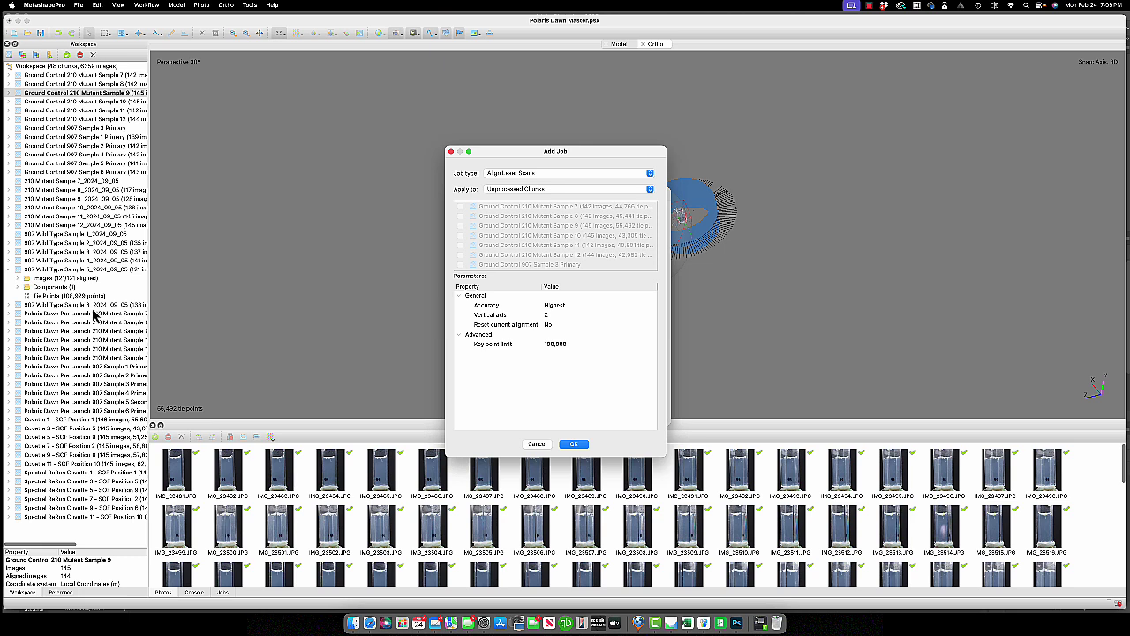
left_click(569, 176)
left_click(557, 187)
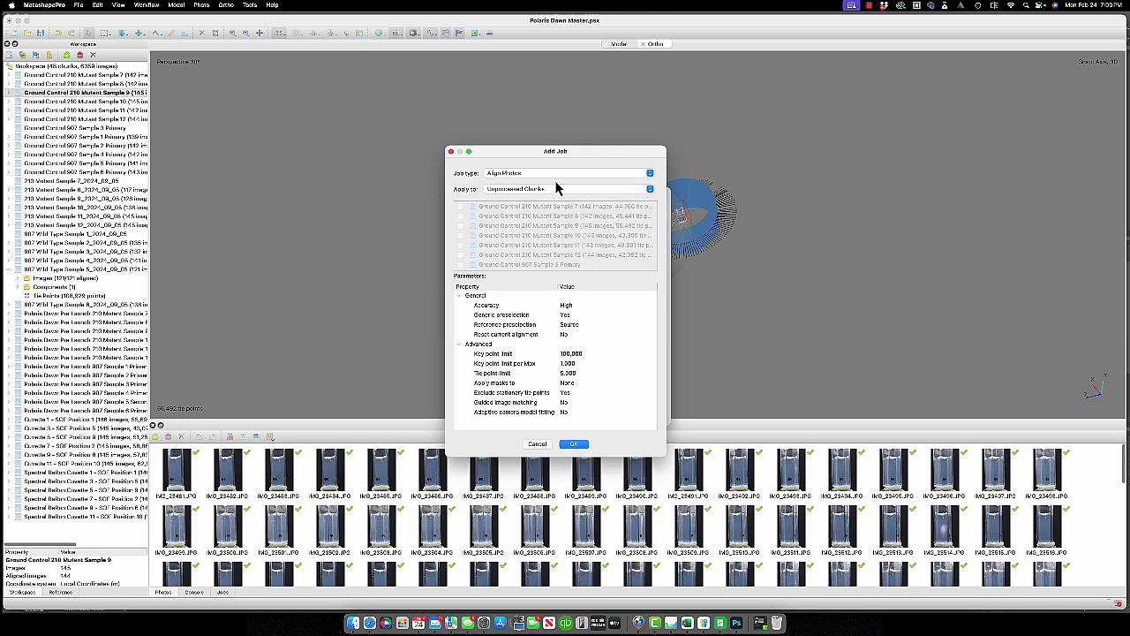
left_click(539, 190)
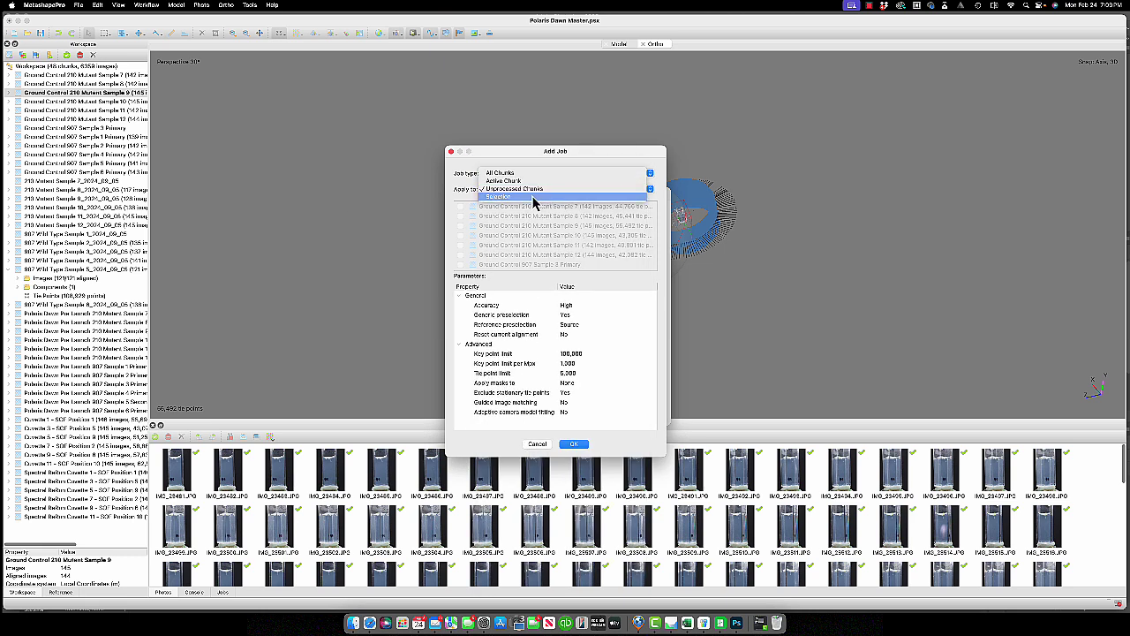
left_click(534, 196)
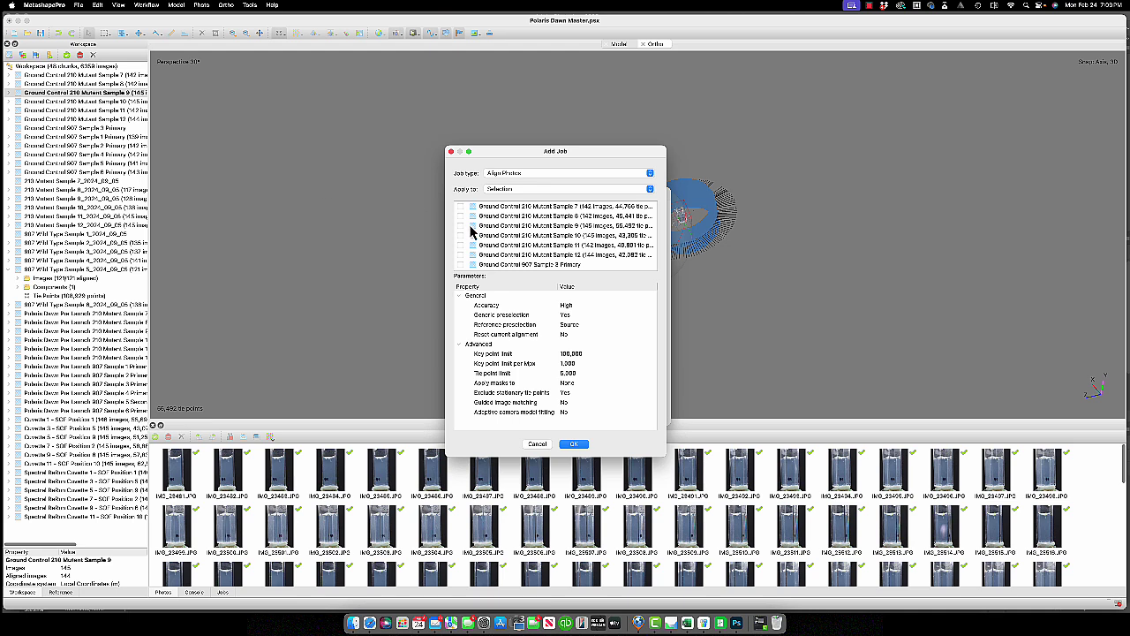
Include Ground Control 907 Sample 3 Primary, 210 Mutant Sample 7_2024_09_05, 907 Wild Type Sample 1_2024_09_05 and 907 Wild Type Sample 5_2024_09_05 in the job
left_click(460, 264)
scroll(468, 256, "down", 3)
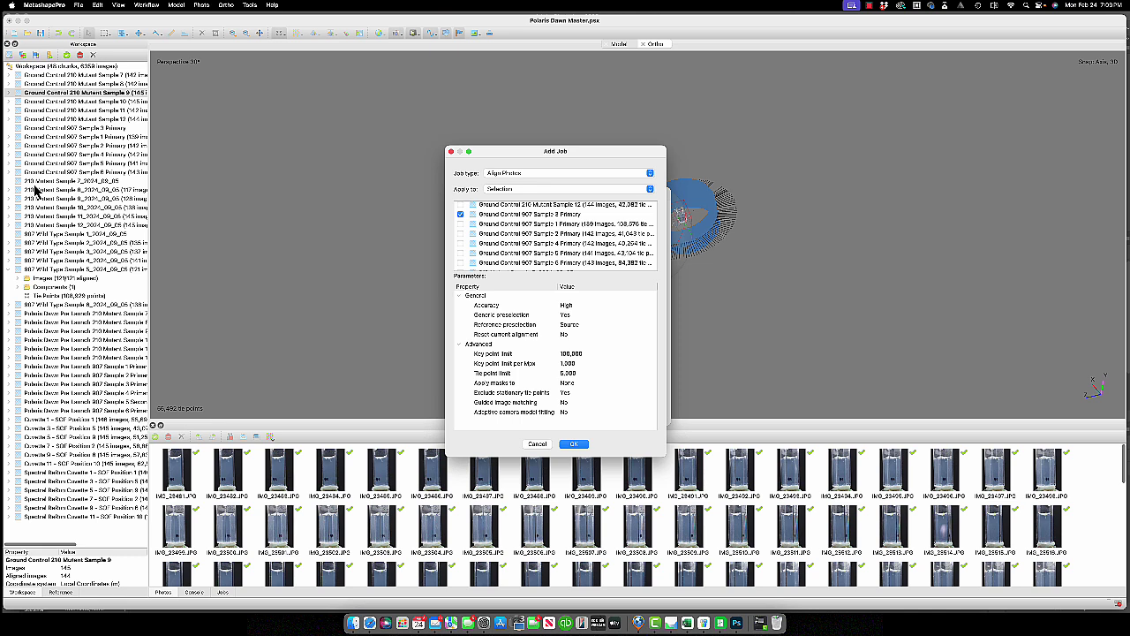
scroll(570, 260, "down", 3)
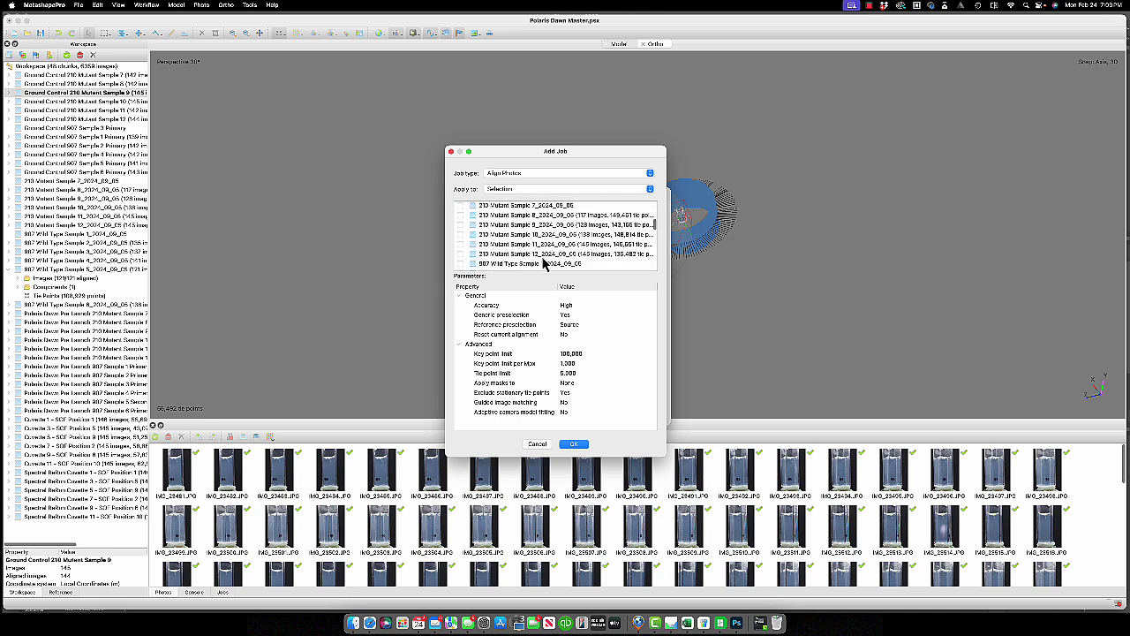
left_click(461, 206)
scroll(529, 248, "down", 2)
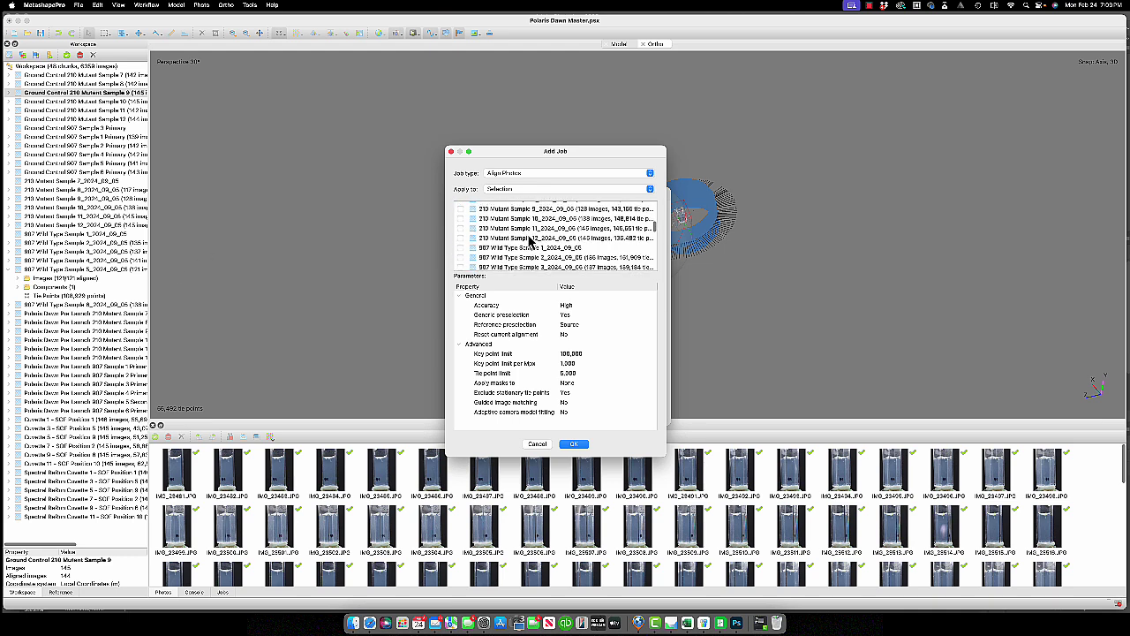
left_click(460, 242)
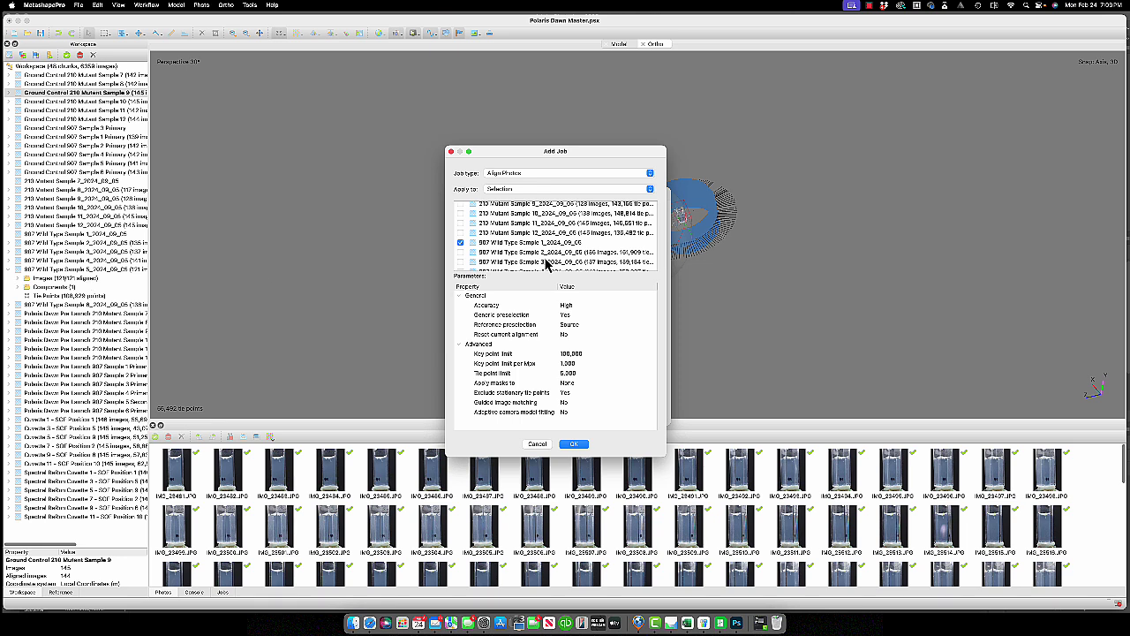
scroll(537, 247, "down", 3)
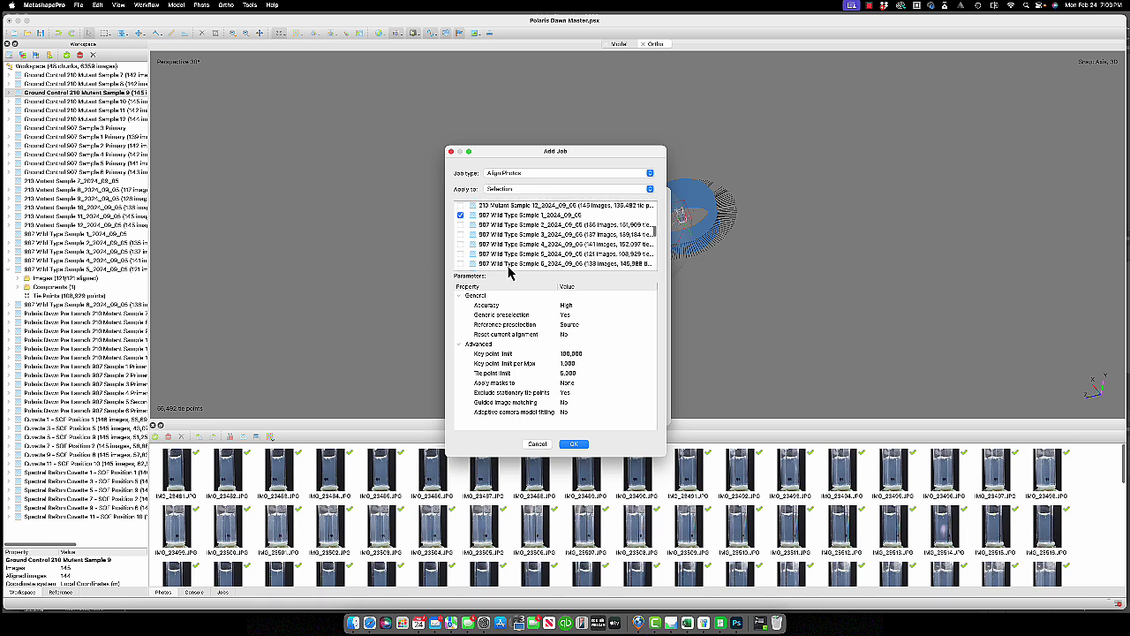
left_click(461, 254)
Set the job to reset the current alignment, add it to the batch, and close the batch setup without running it
double_click(569, 337)
left_click(582, 337)
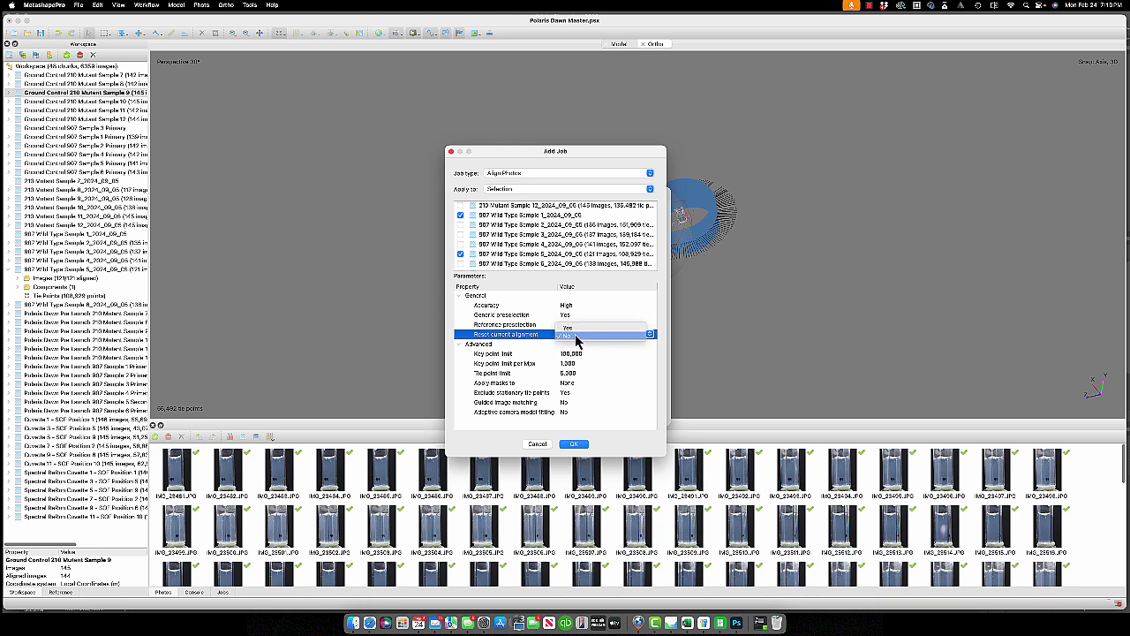
left_click(577, 326)
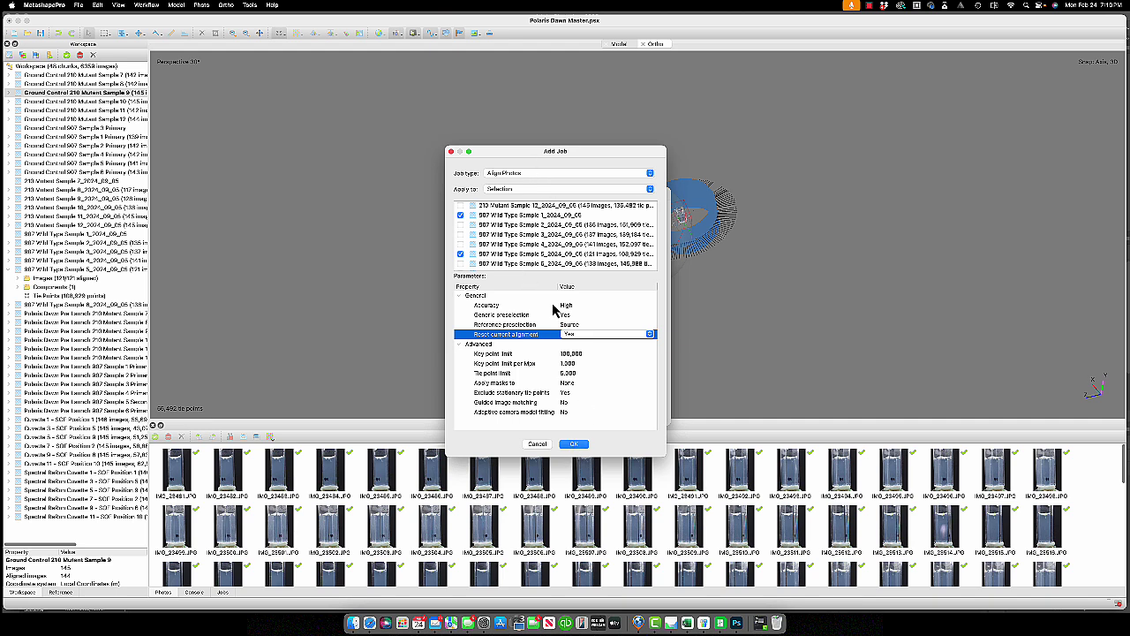
left_click(575, 445)
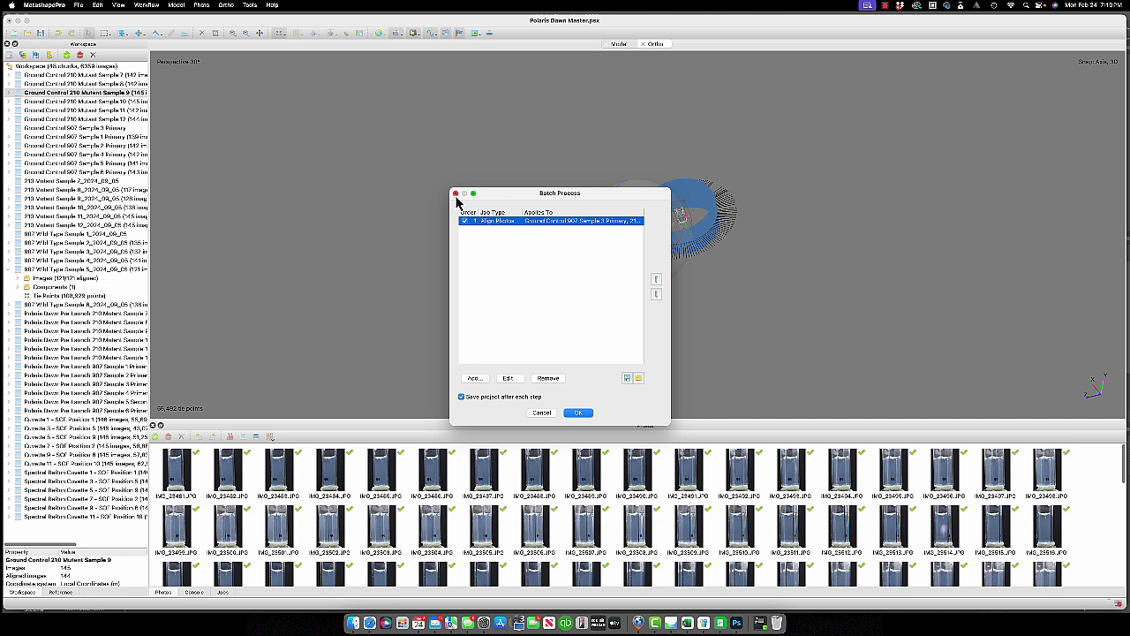
left_click(456, 193)
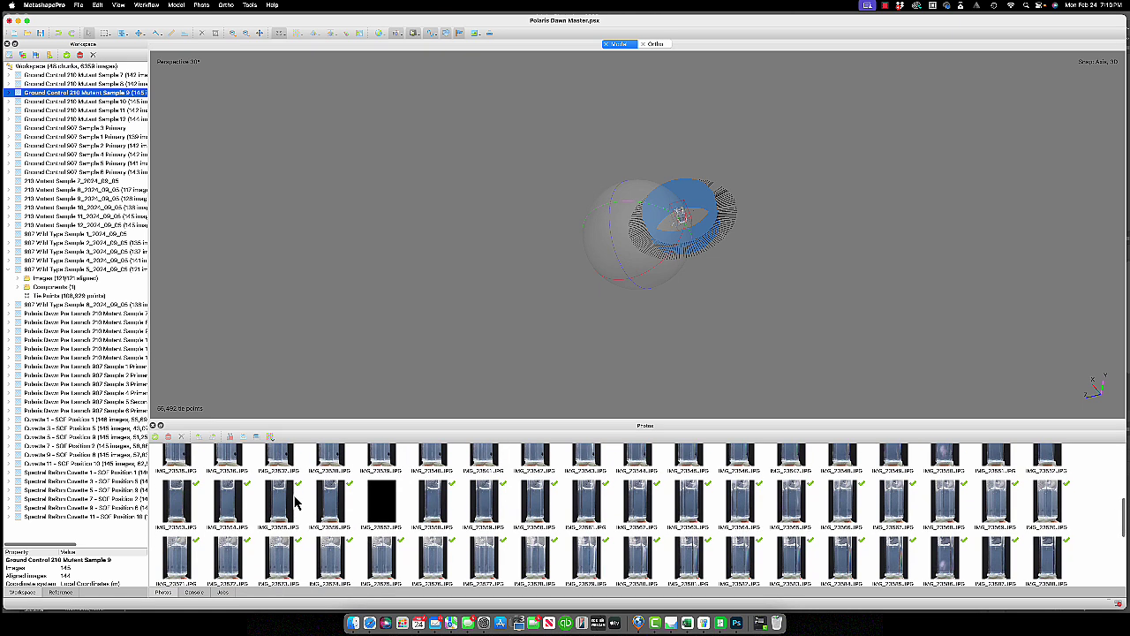
Look through the last photos of the 907 Wild Type Sample 5_2024_09_05 chunk, and view IMG_0714.JPG in Photoshop
double_click(81, 269)
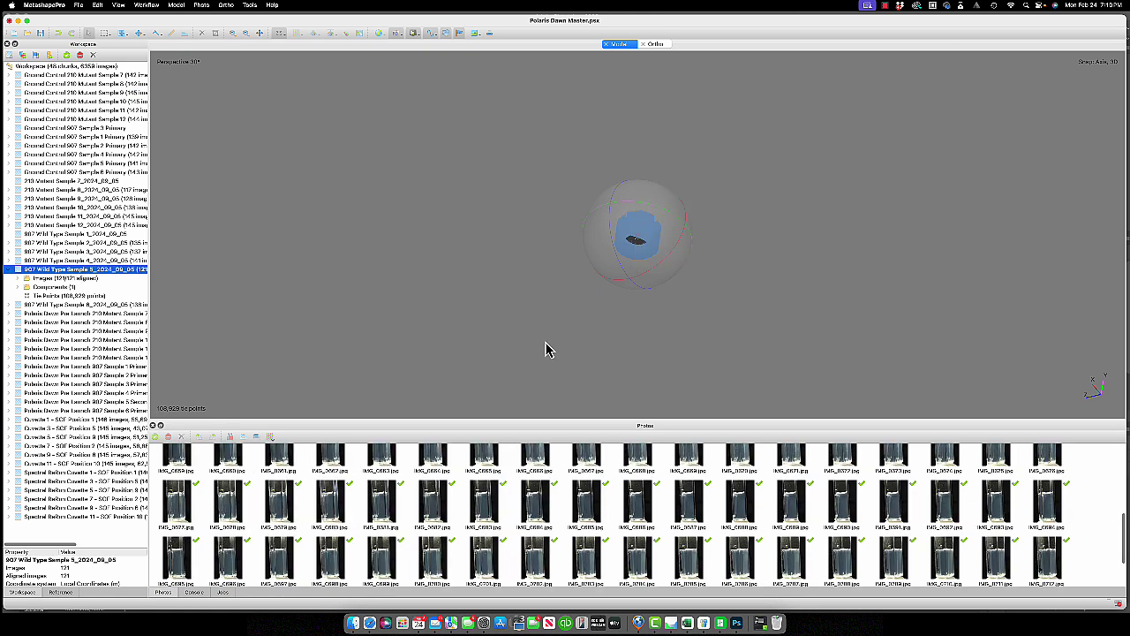
scroll(570, 487, "down", 3)
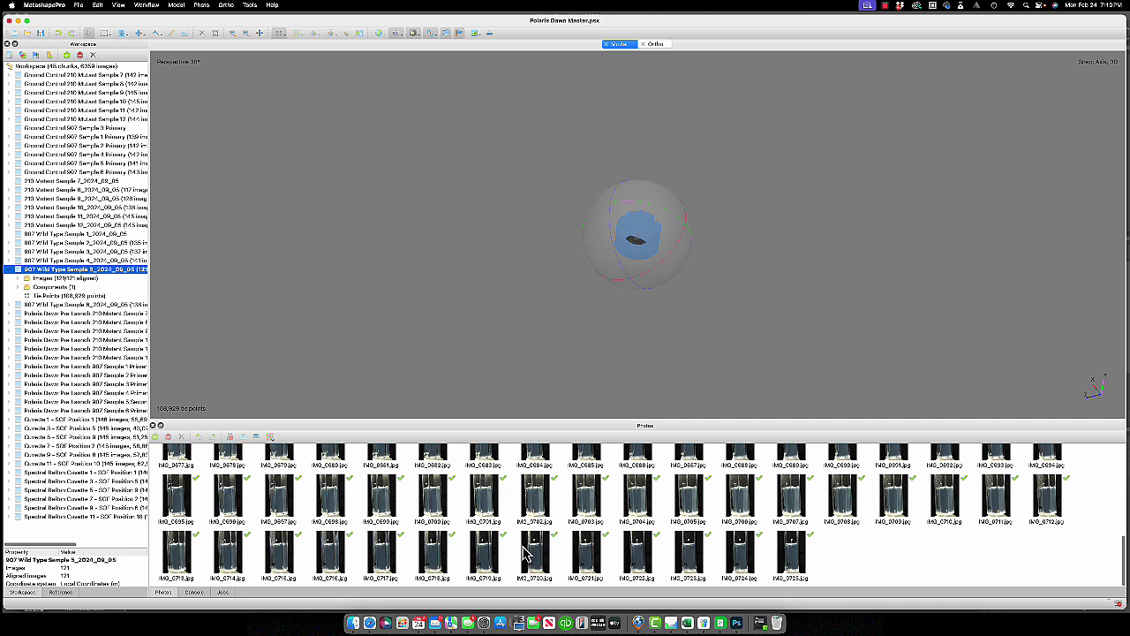
left_click(736, 623)
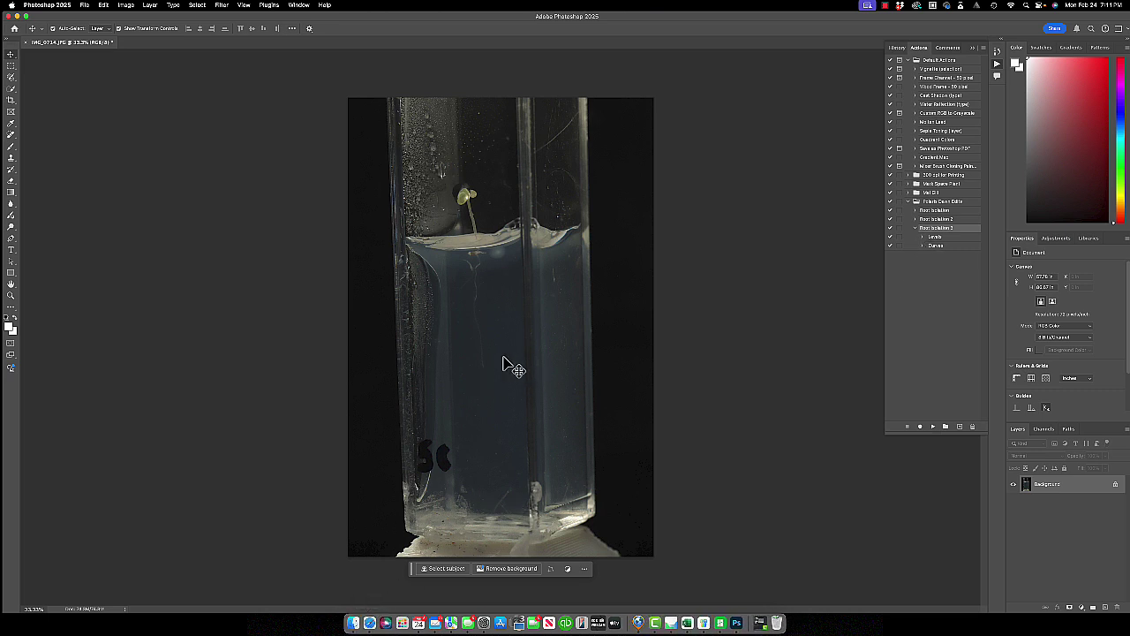
Open IMG_0714.jpg from the JPEG subfolder of 907 Wild Type Sample 5_2024_09_05 to compare it with the image in Photoshop
left_click(355, 624)
left_click(354, 623)
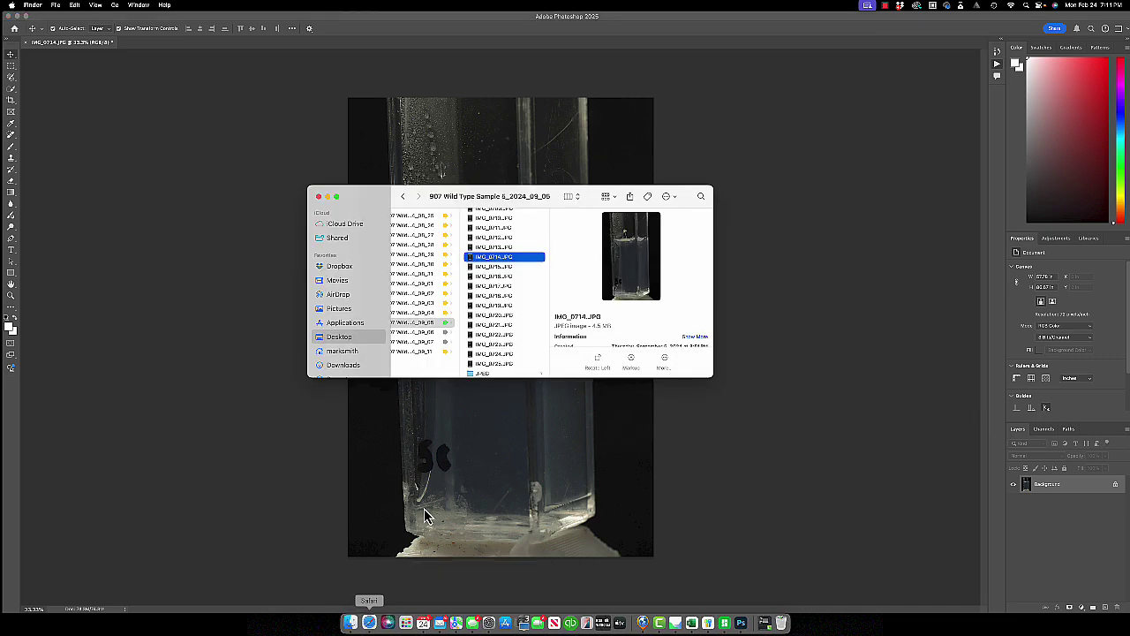
scroll(504, 316, "up", 5)
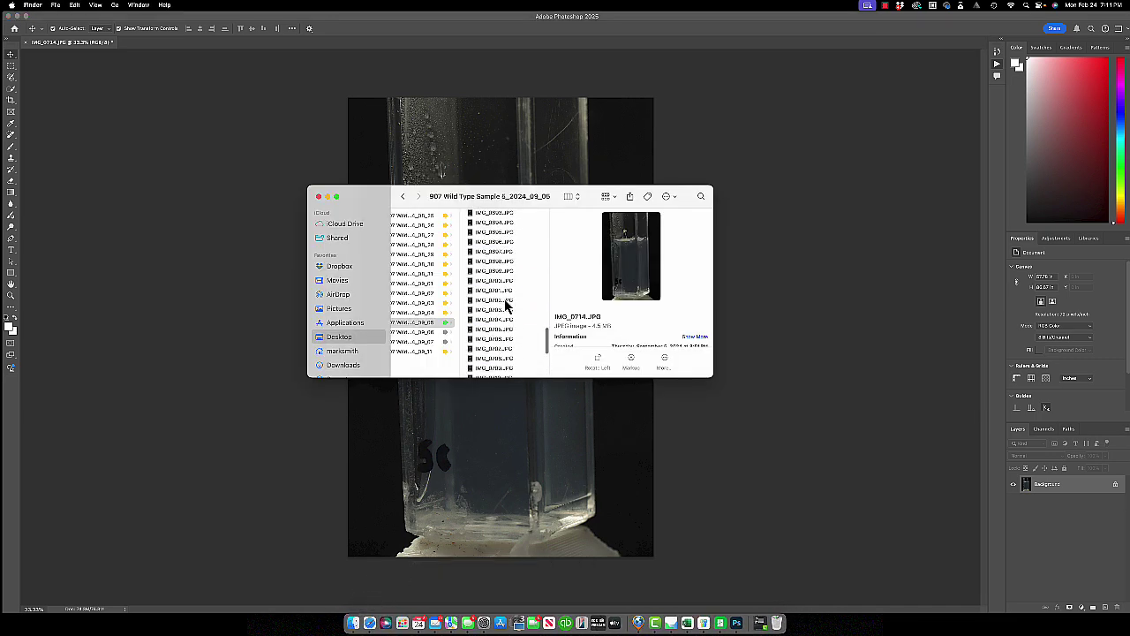
scroll(503, 369, "down", 5)
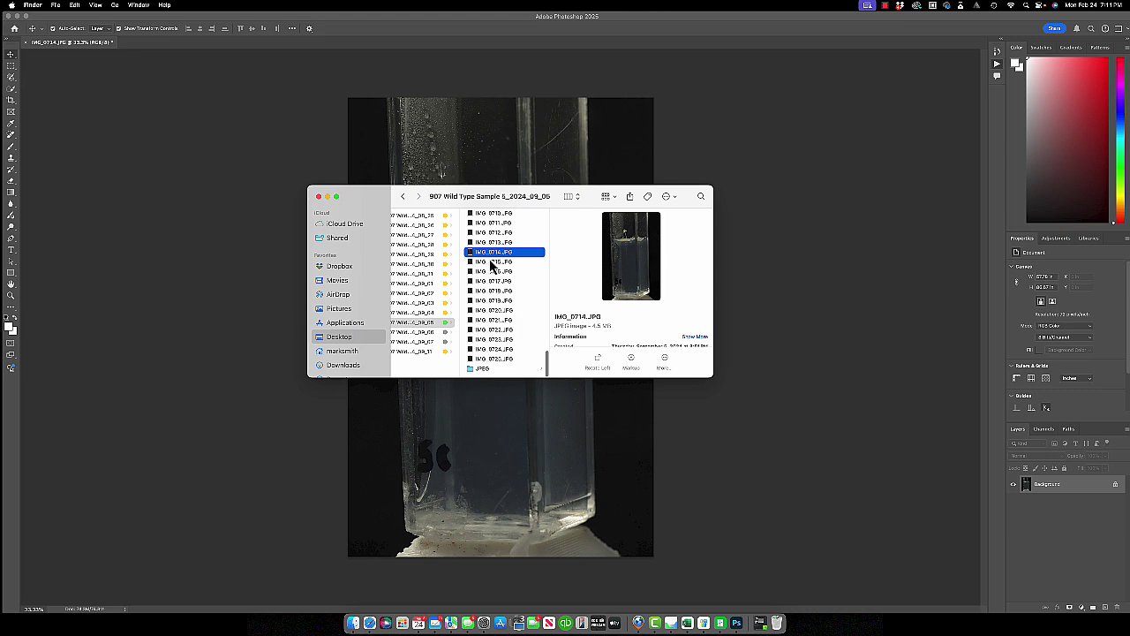
left_click(485, 369)
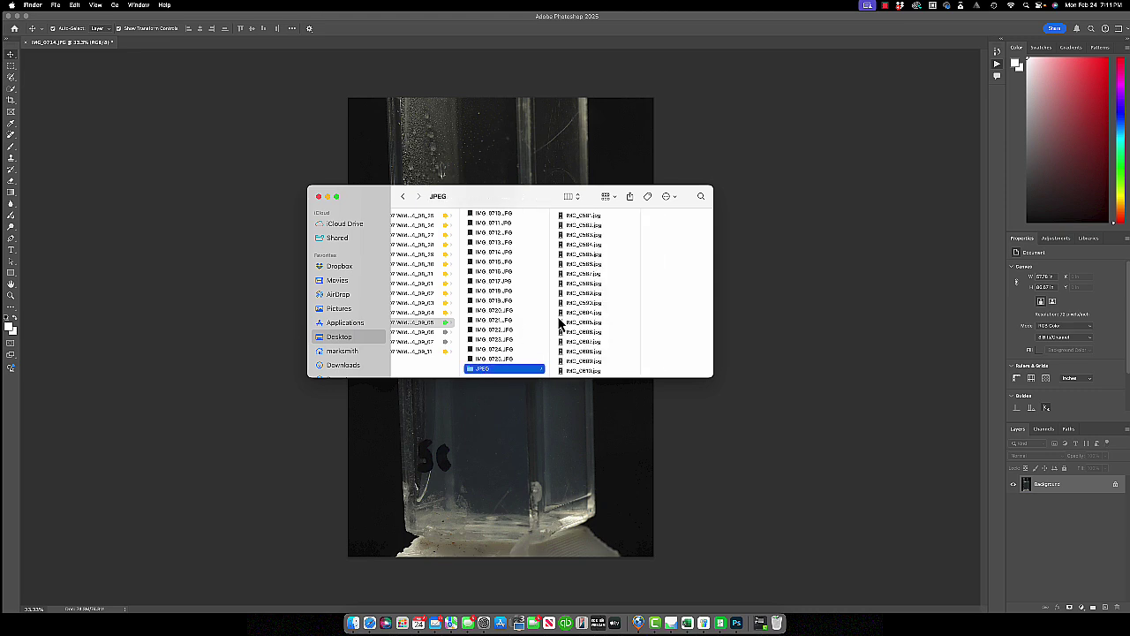
scroll(573, 325, "down", 2)
scroll(573, 329, "down", 10)
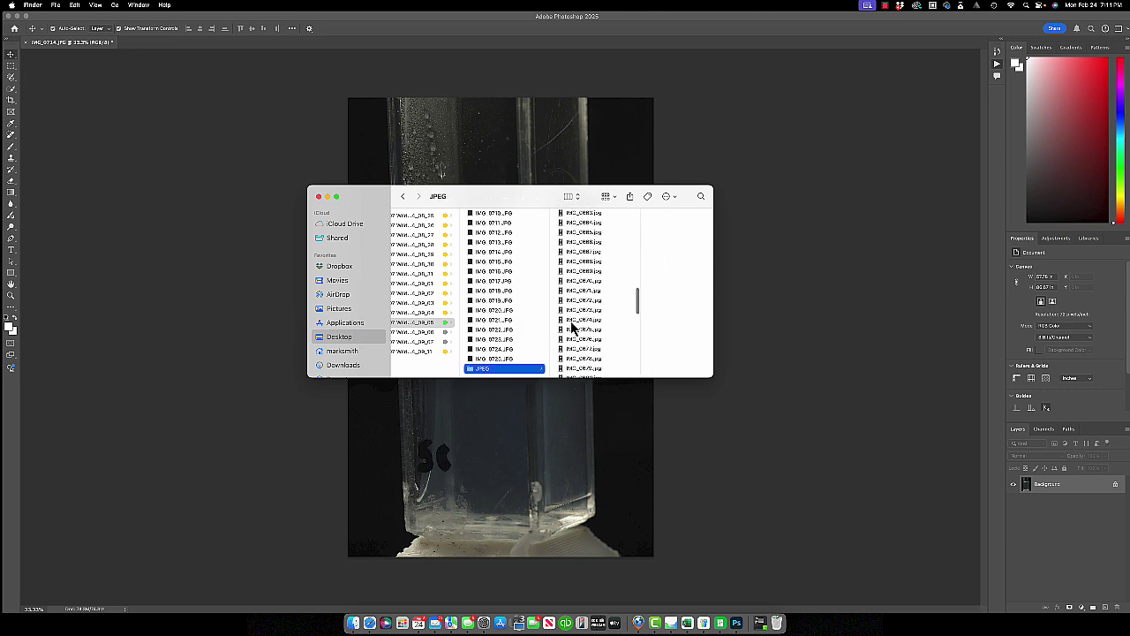
scroll(583, 357, "down", 5)
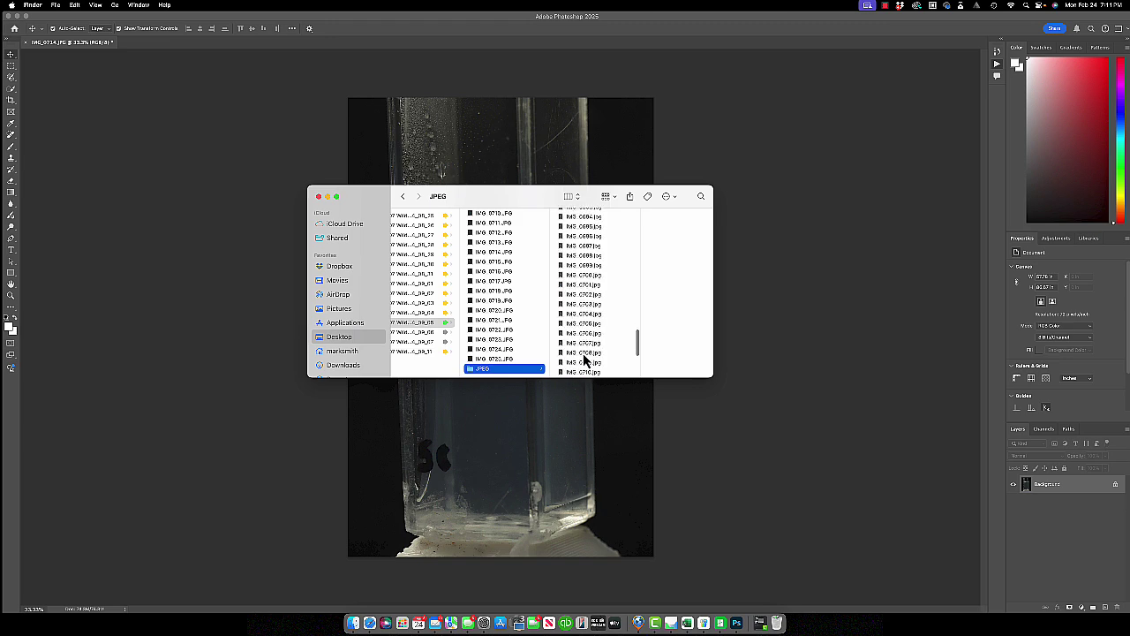
double_click(591, 371)
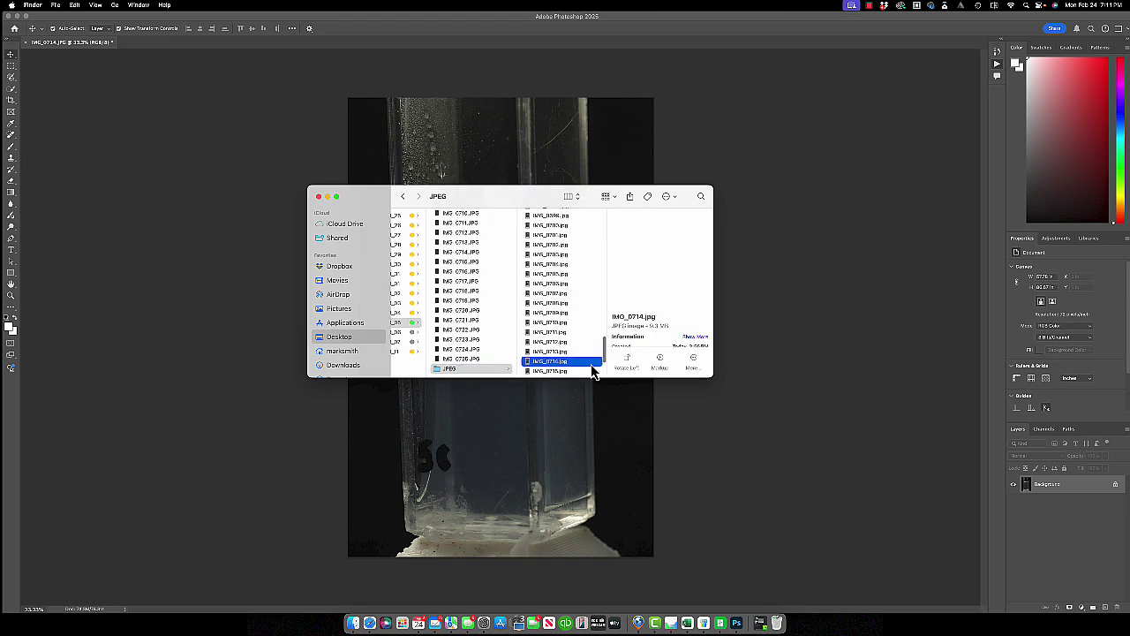
left_click(525, 123)
left_click(745, 624)
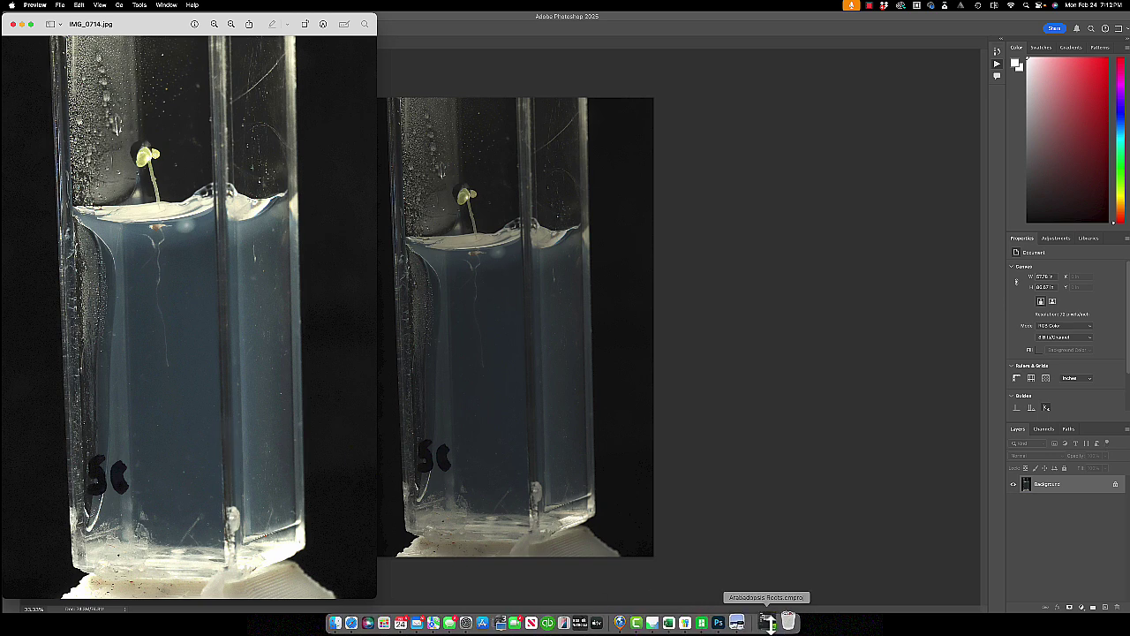
Switch back to Metashape and examine the camera ring and tie points of 907 Wild Type Sample 5_2024_09_05 from several angles
left_click(645, 624)
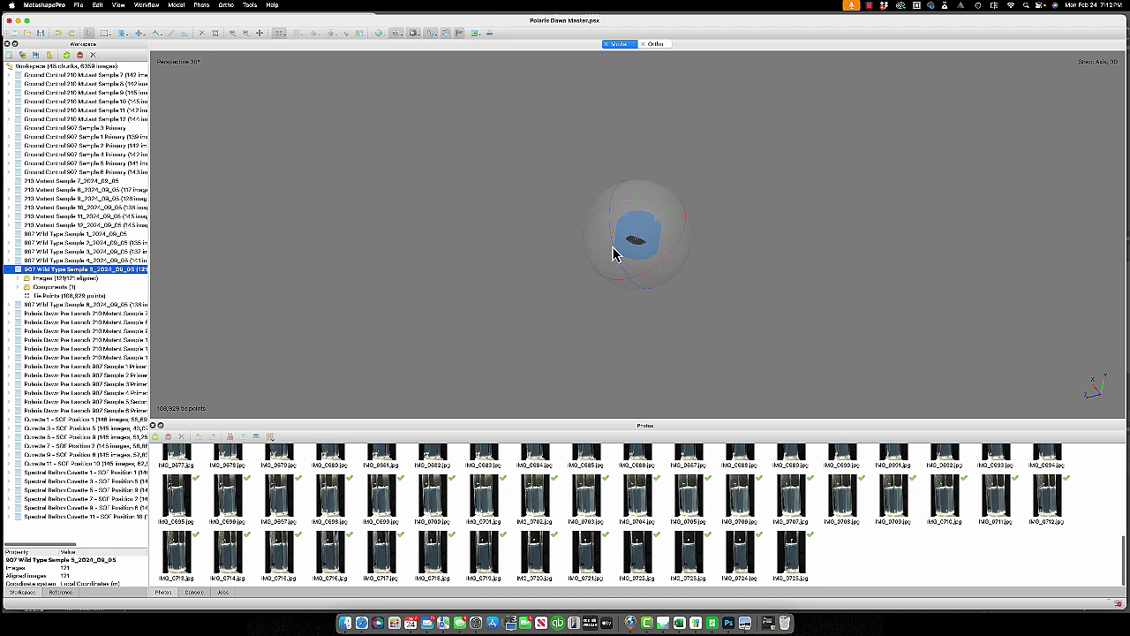
left_click_drag(635, 256, 644, 256)
scroll(643, 251, "down", 1)
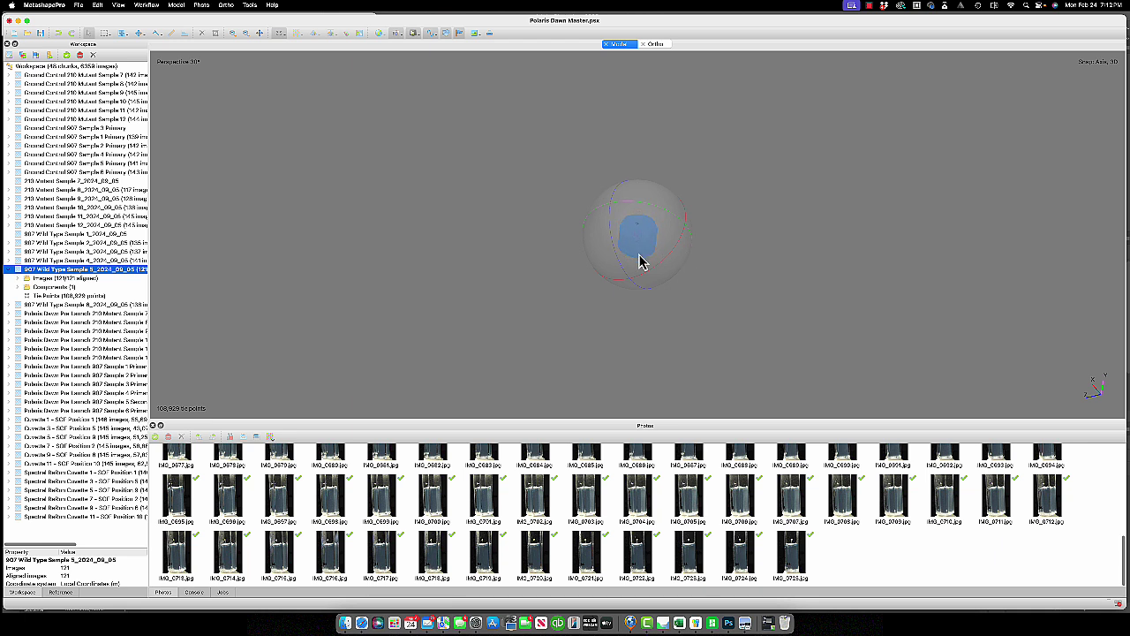
left_click_drag(637, 254, 565, 275)
scroll(565, 274, "up", 10)
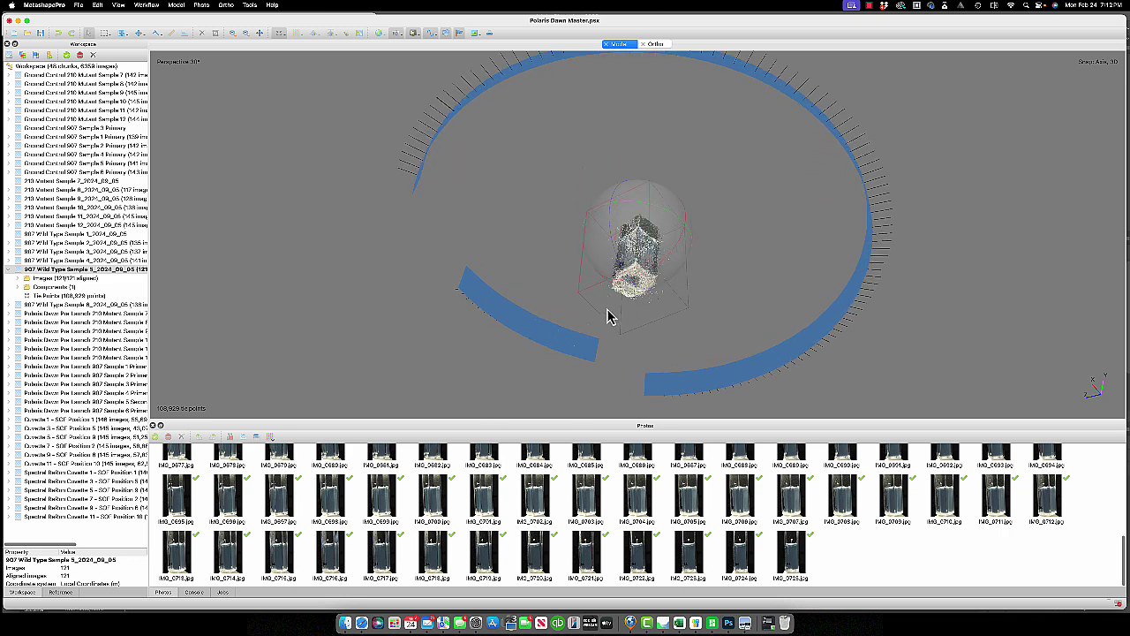
scroll(568, 288, "up", 3)
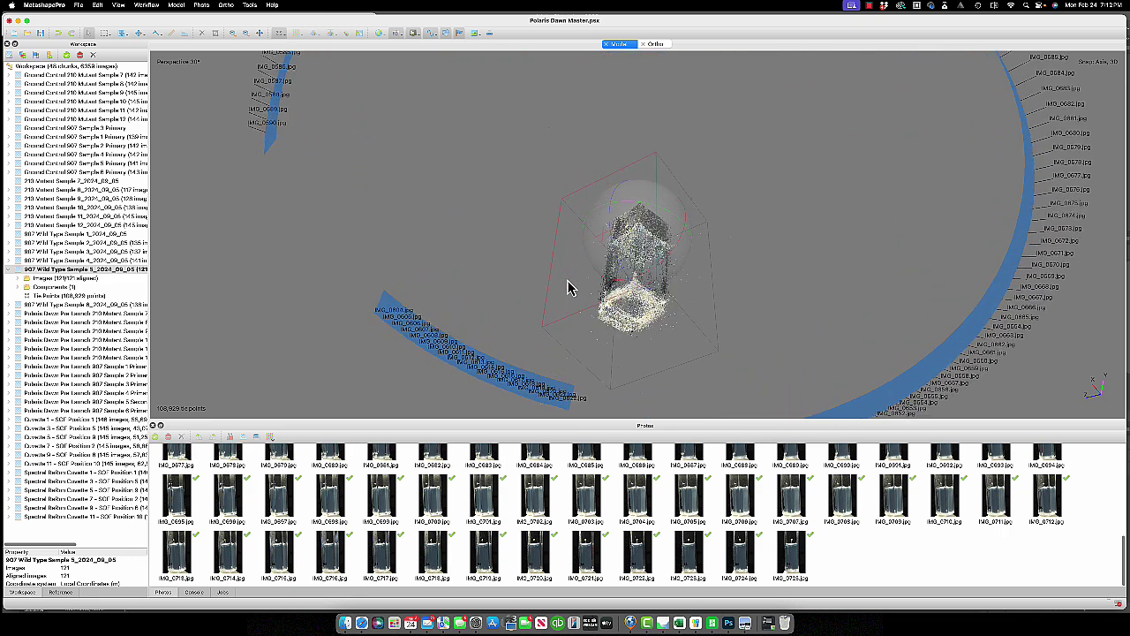
scroll(568, 288, "down", 3)
scroll(568, 288, "down", 10)
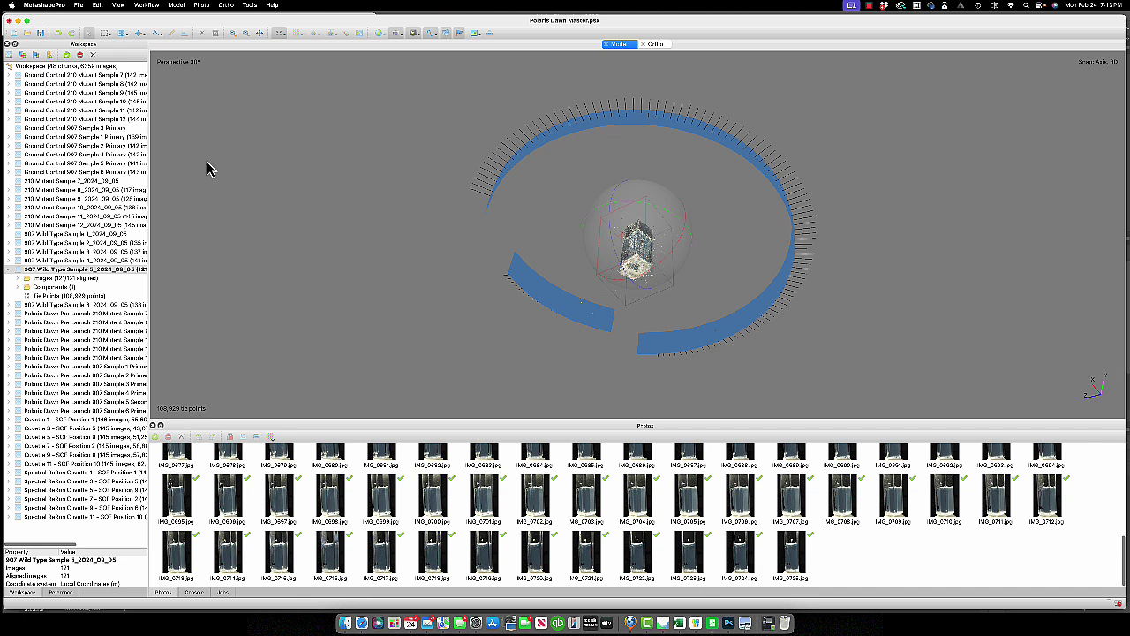
Remove the Build Model job from the batch process and start adding a Build Point Cloud job
left_click(146, 5)
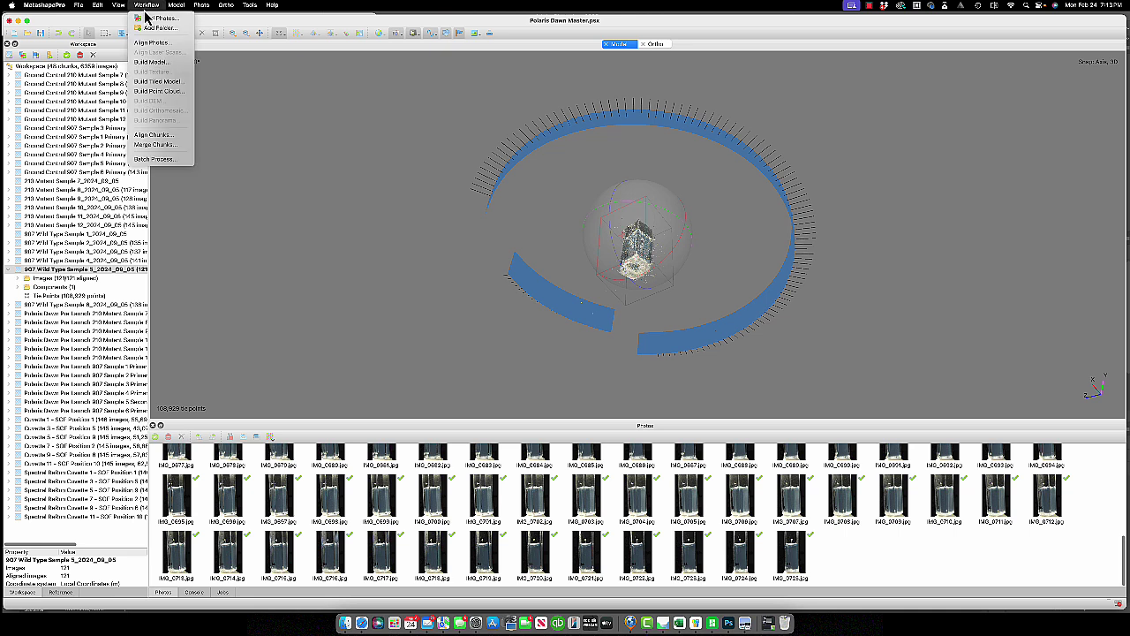
left_click(173, 160)
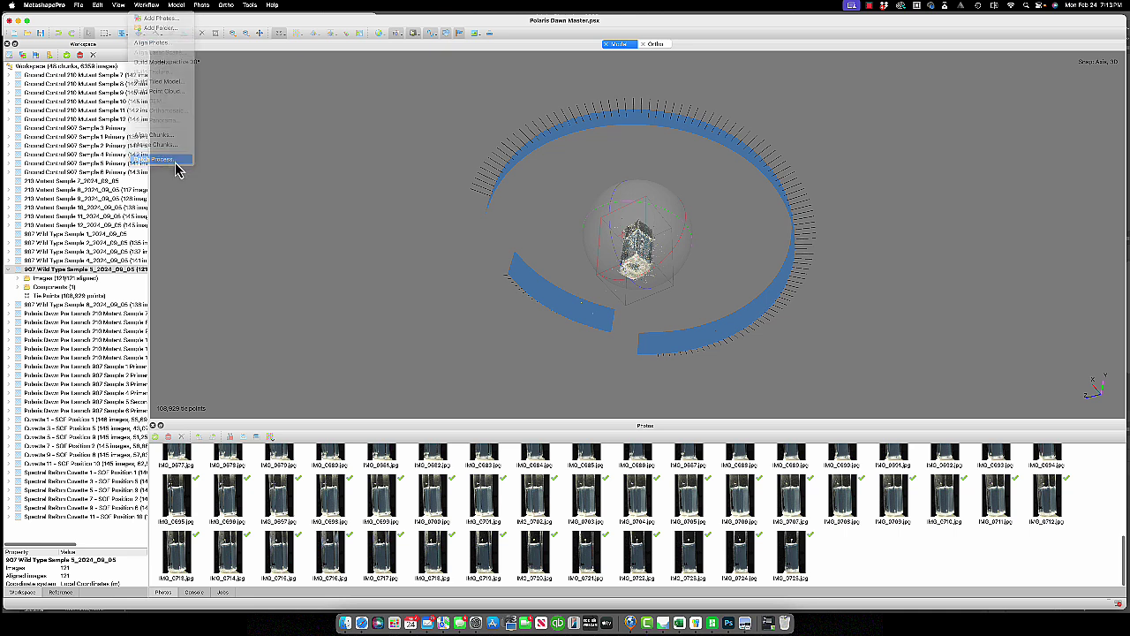
left_click(498, 221)
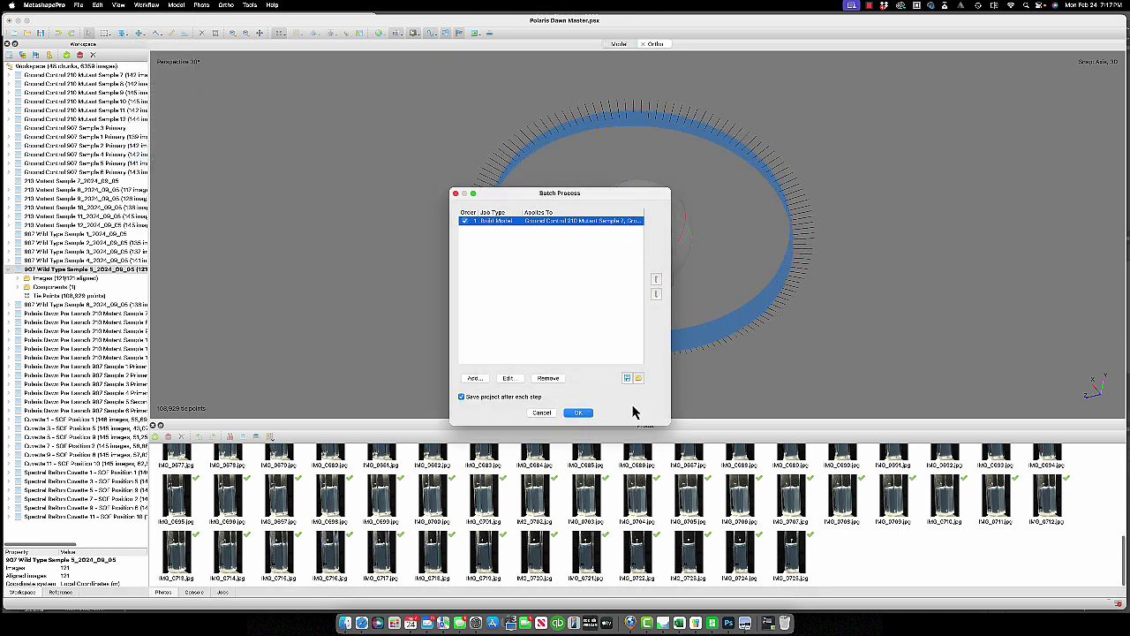
left_click(549, 379)
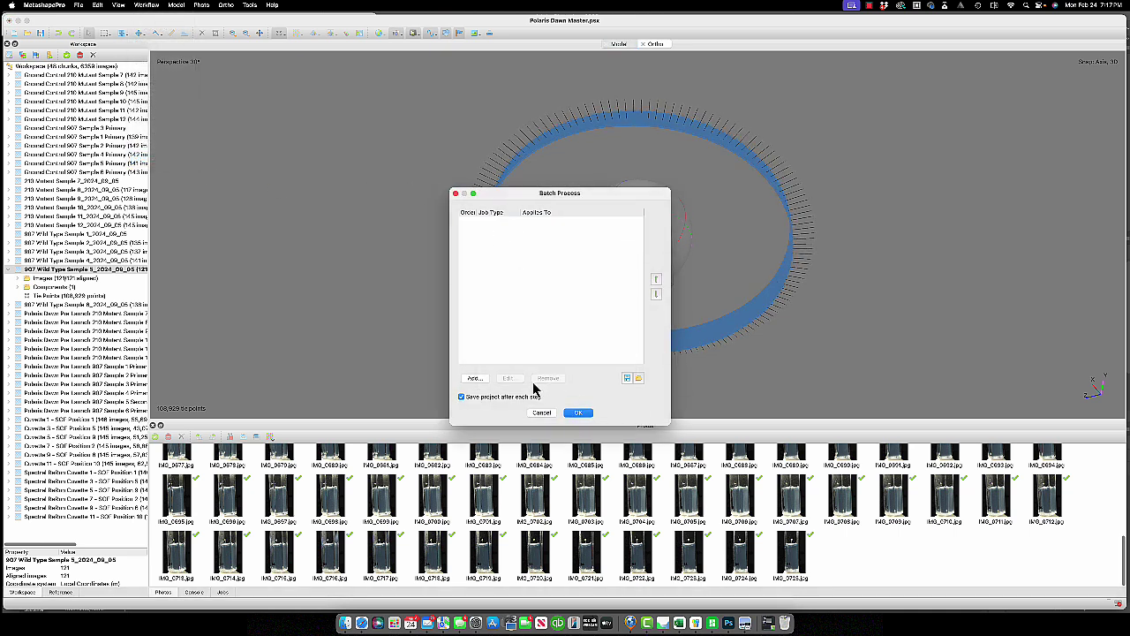
left_click(482, 386)
left_click(537, 175)
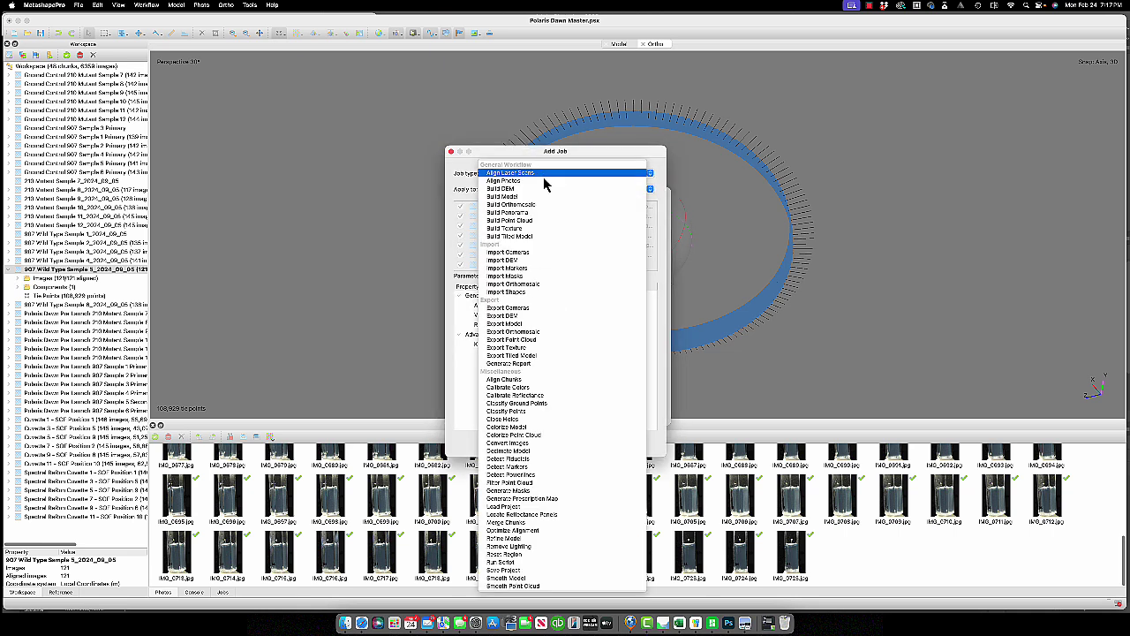
left_click(526, 220)
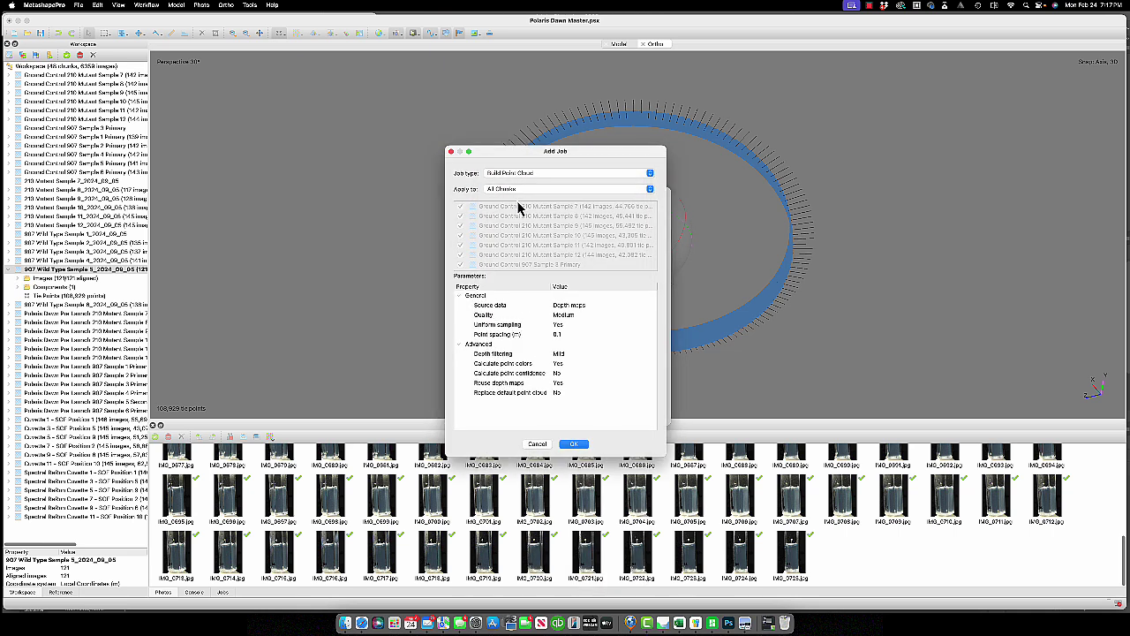
Apply the job to a selection of chunks, excluding 210 Mutant Sample 7_2024_09_05 and 907 Wild Type Sample 1_2024_09_05
left_click(519, 189)
left_click(512, 212)
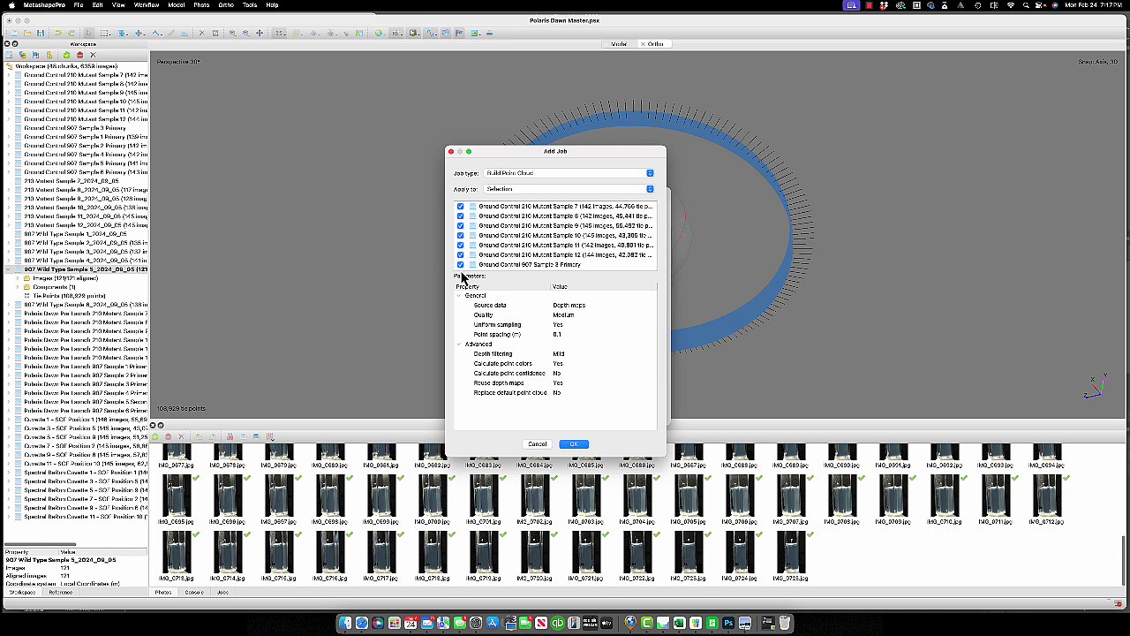
scroll(499, 256, "down", 5)
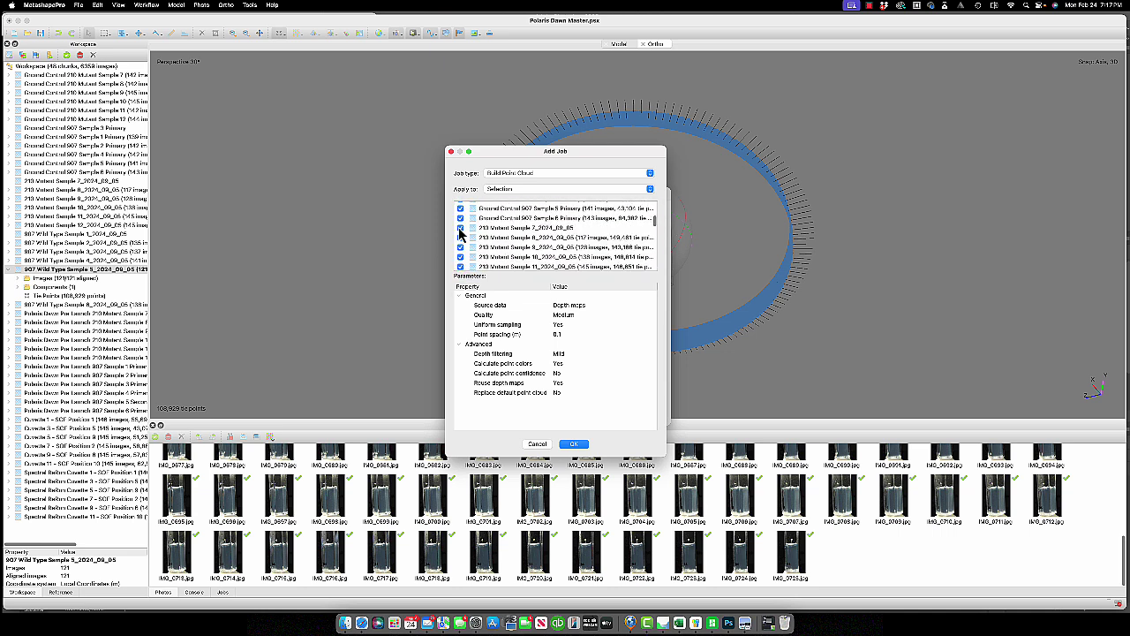
left_click(460, 229)
scroll(470, 235, "down", 2)
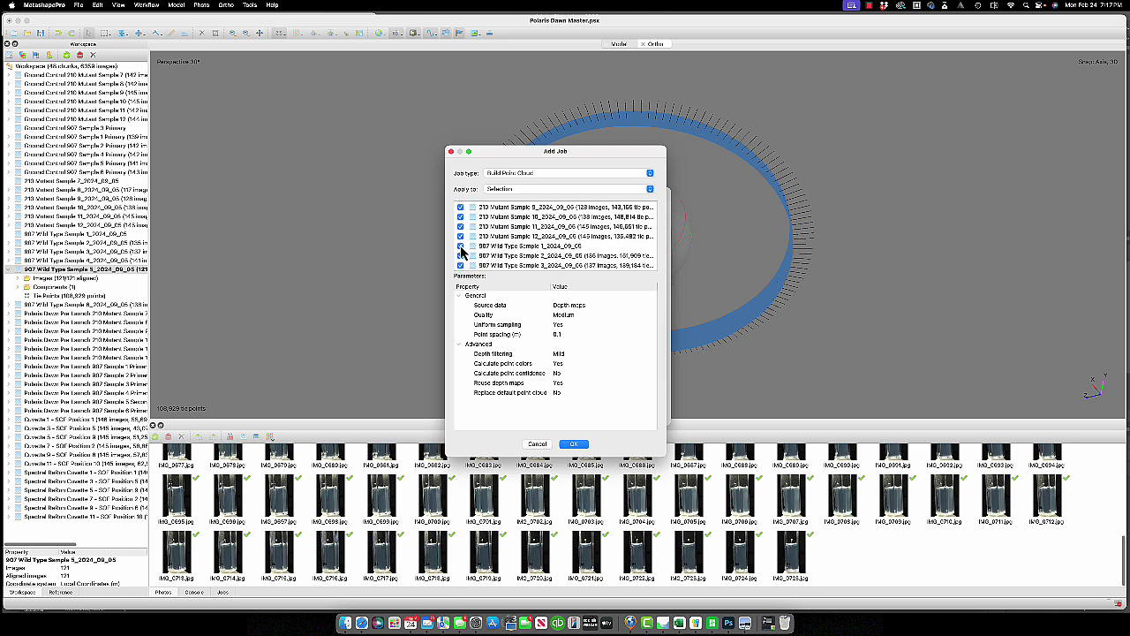
left_click(460, 246)
scroll(462, 251, "down", 2)
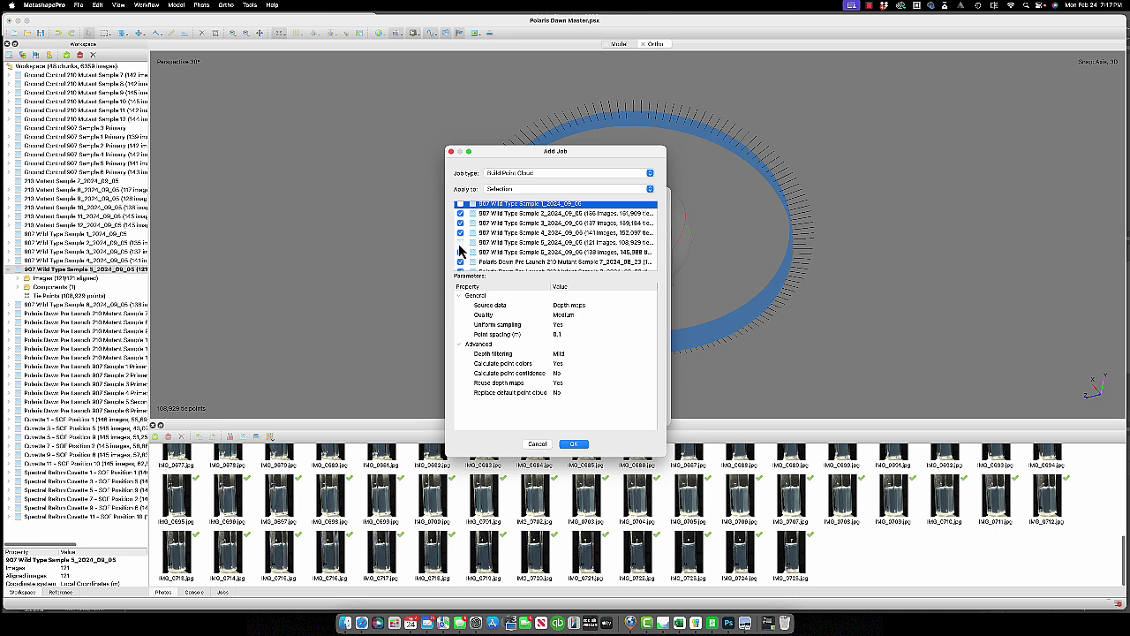
Keep depth maps as the source data and set the point cloud quality to High
left_click(579, 308)
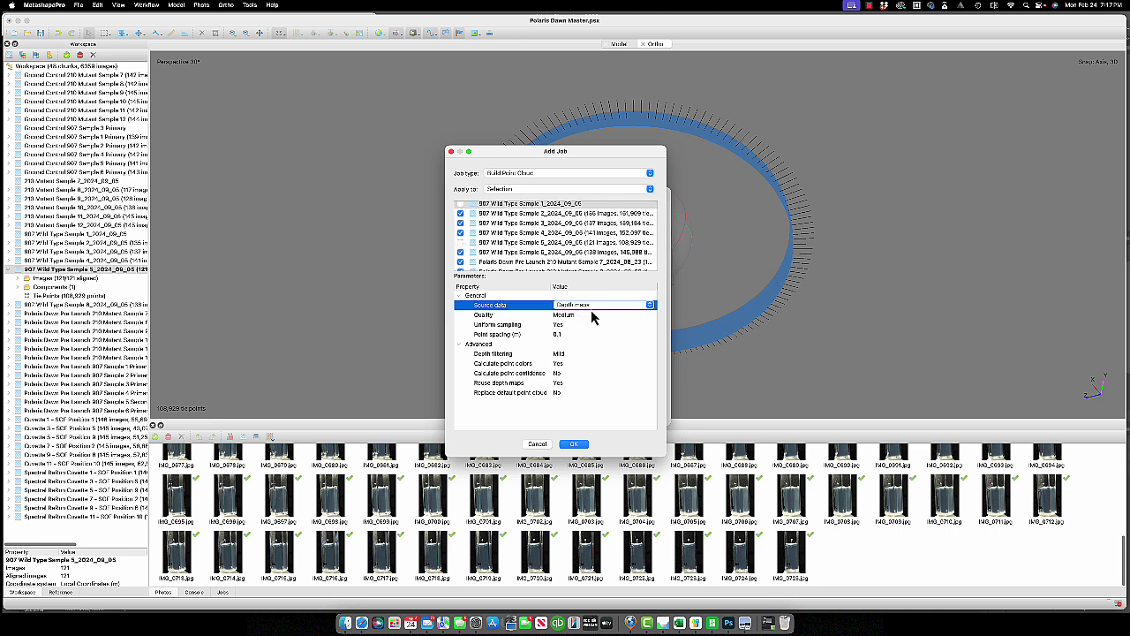
left_click(593, 306)
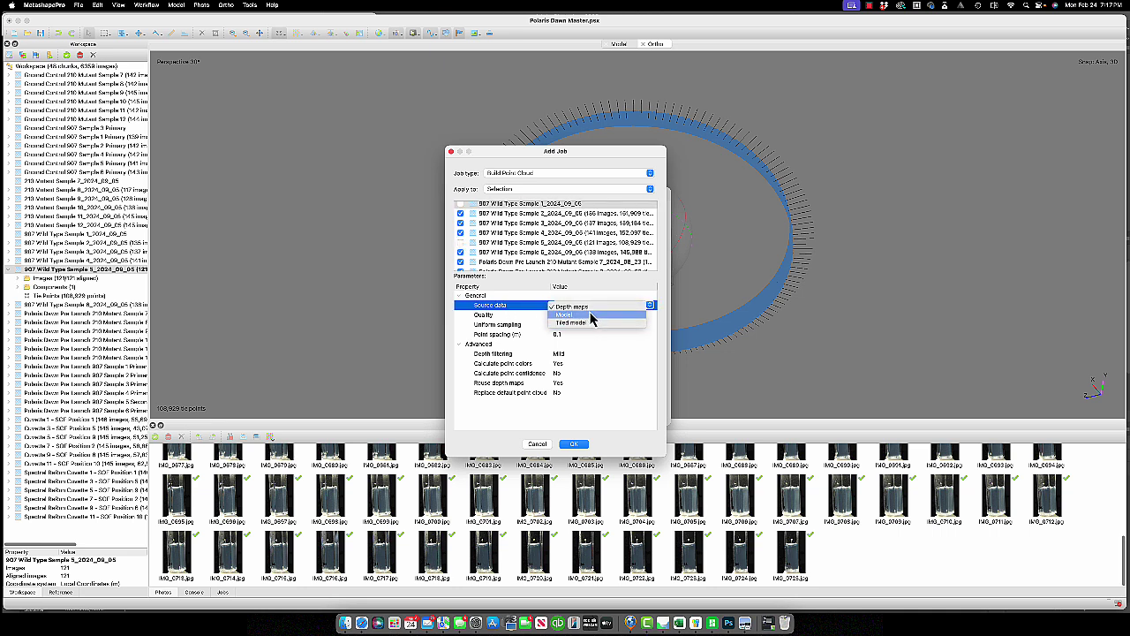
left_click(581, 308)
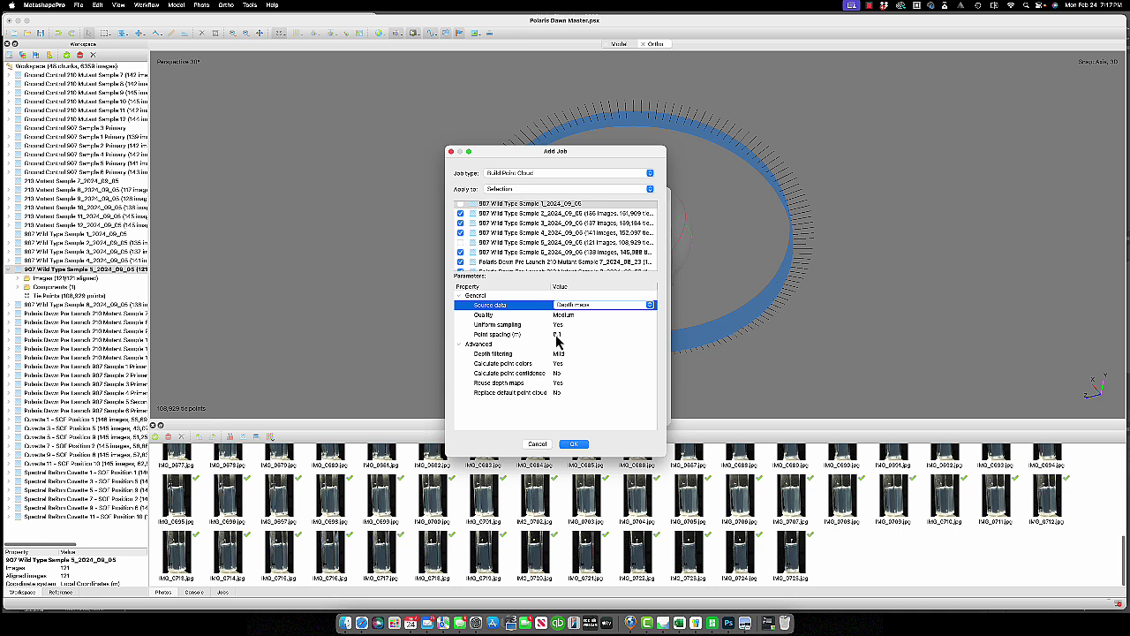
left_click(568, 316)
left_click(572, 316)
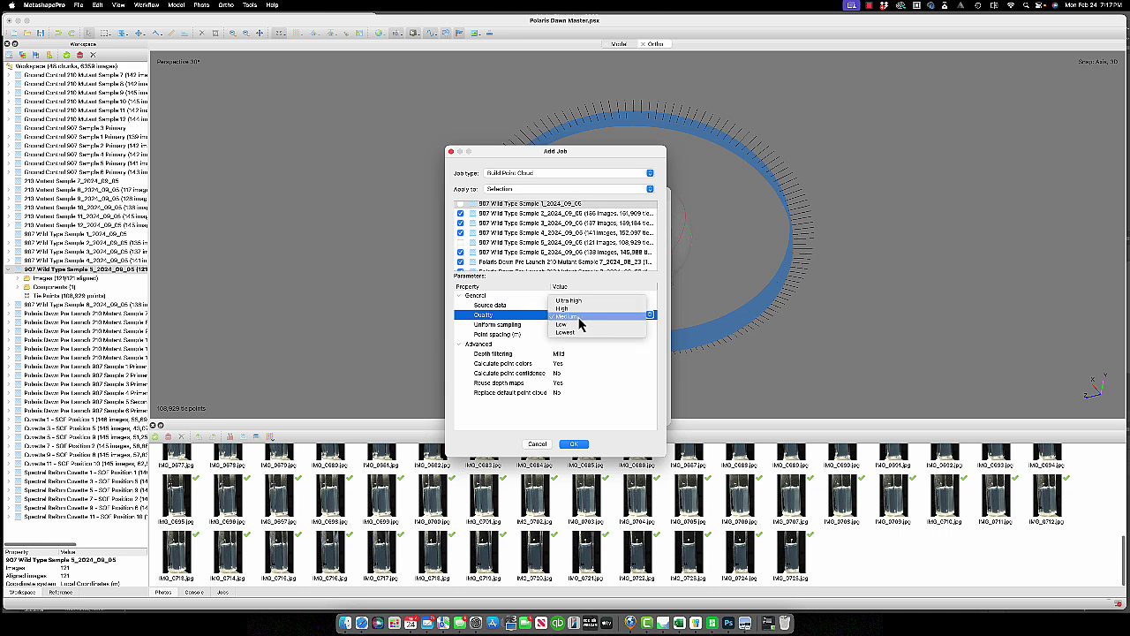
left_click(575, 309)
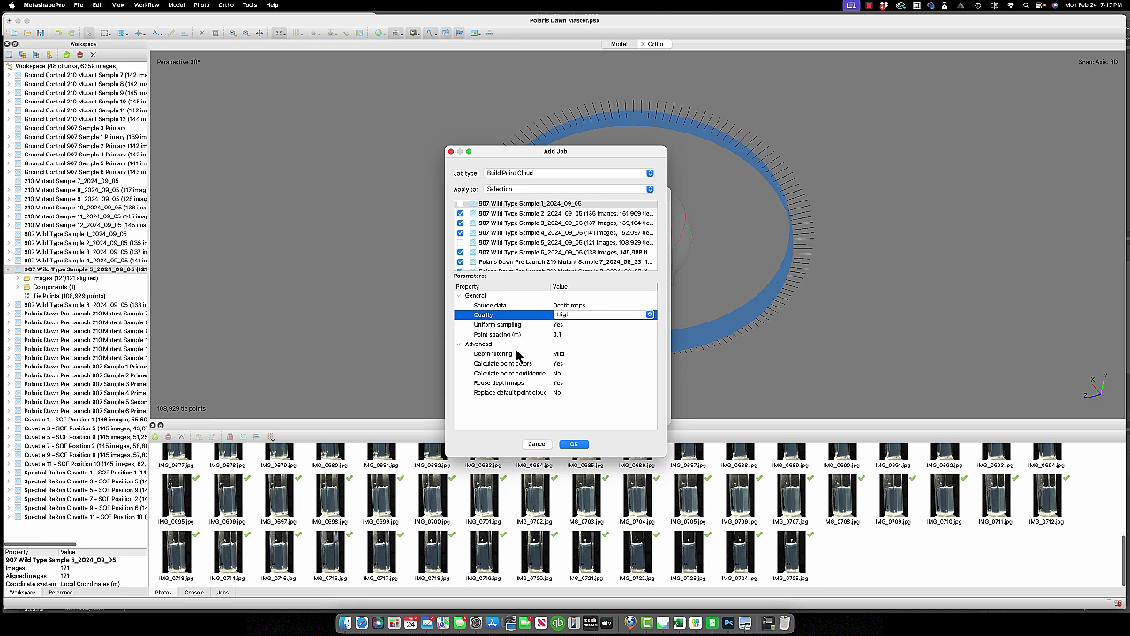
Set the point spacing to 0.05 m and add the Build Point Cloud job to the batch
left_click(561, 336)
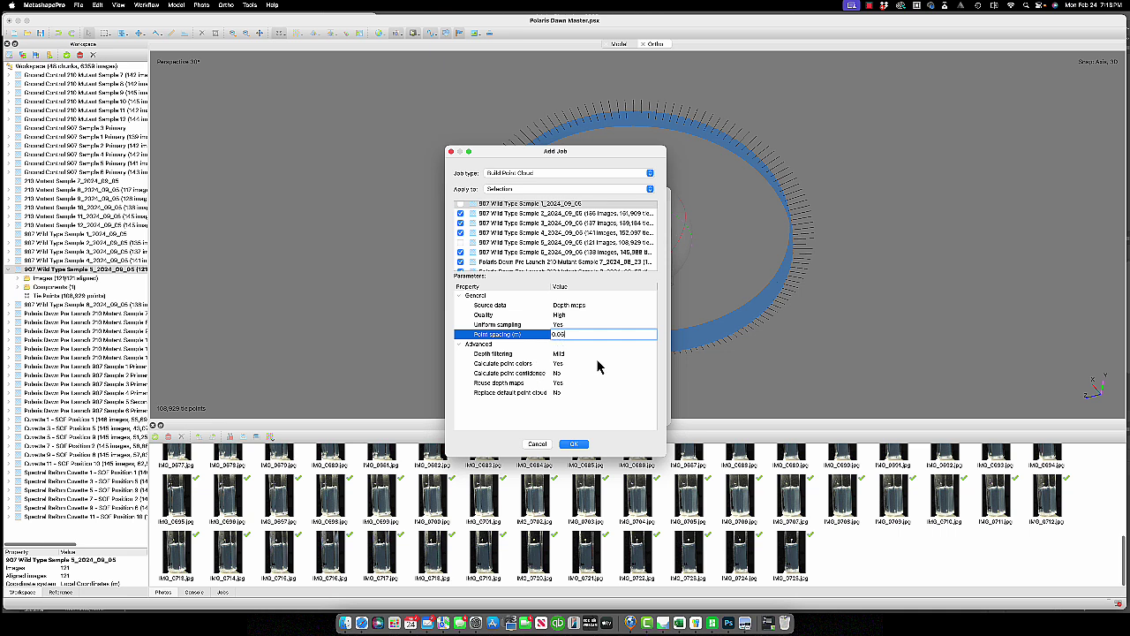
left_click(541, 355)
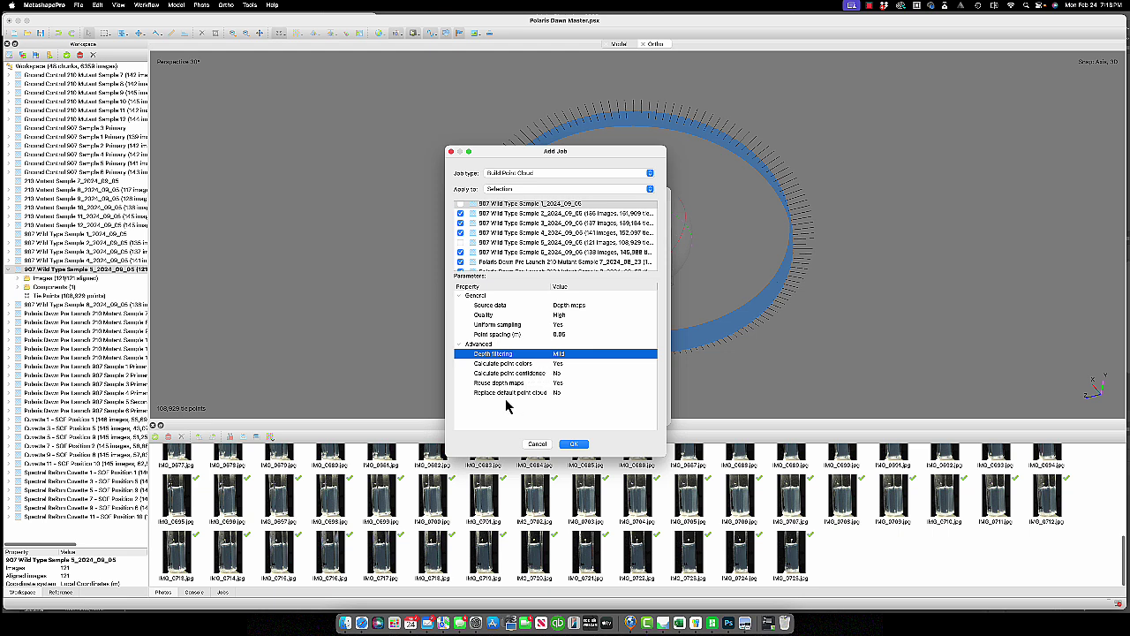
left_click(572, 444)
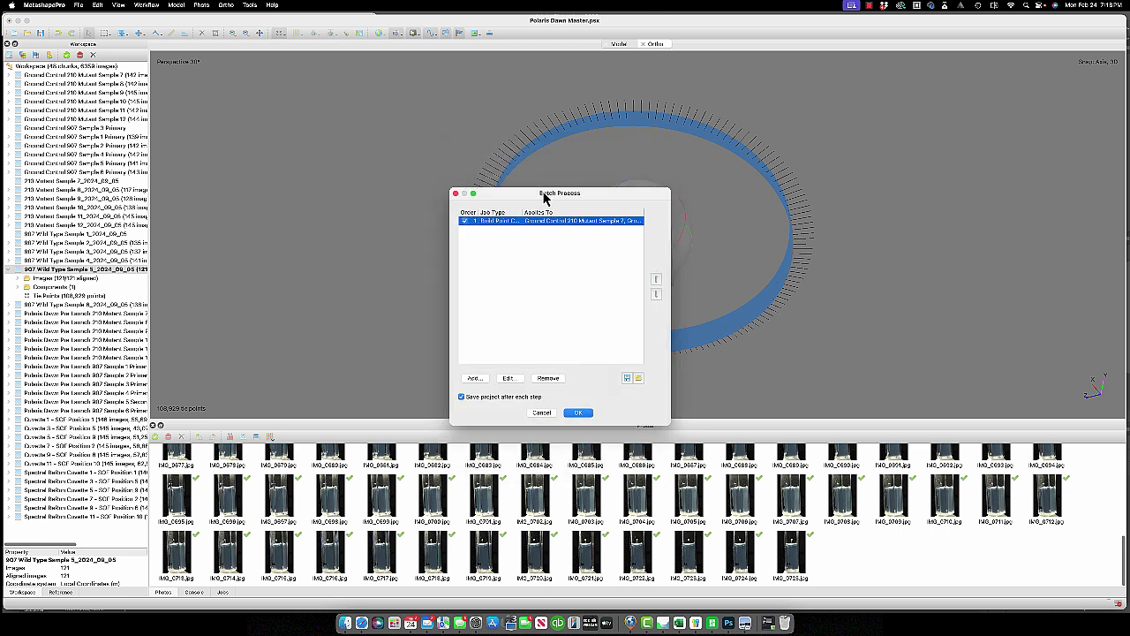
left_click_drag(541, 192, 312, 114)
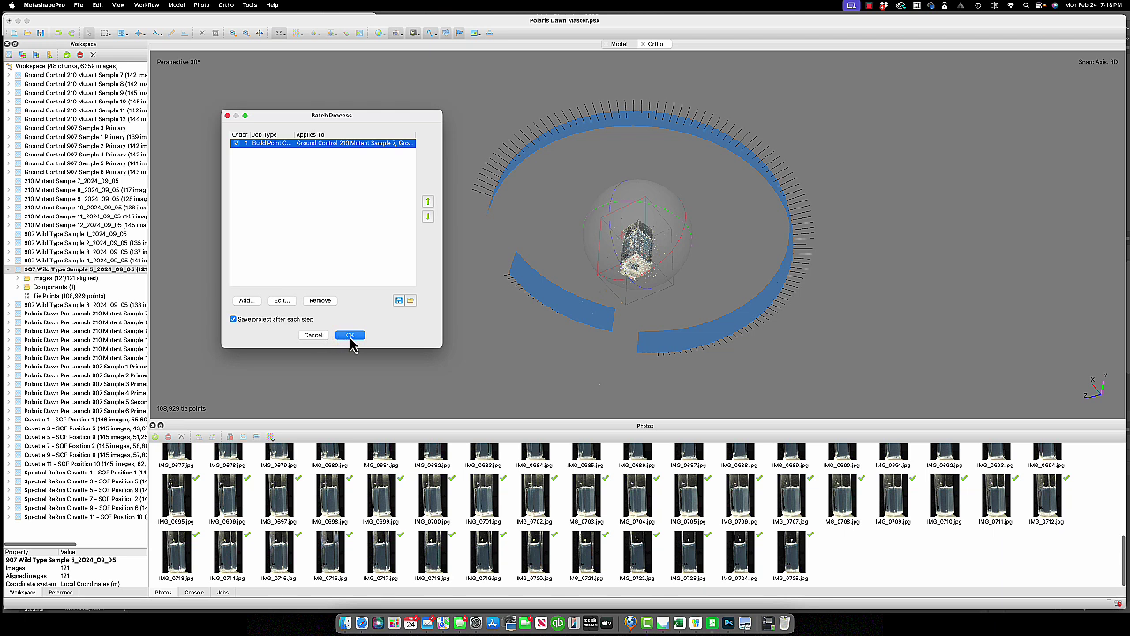
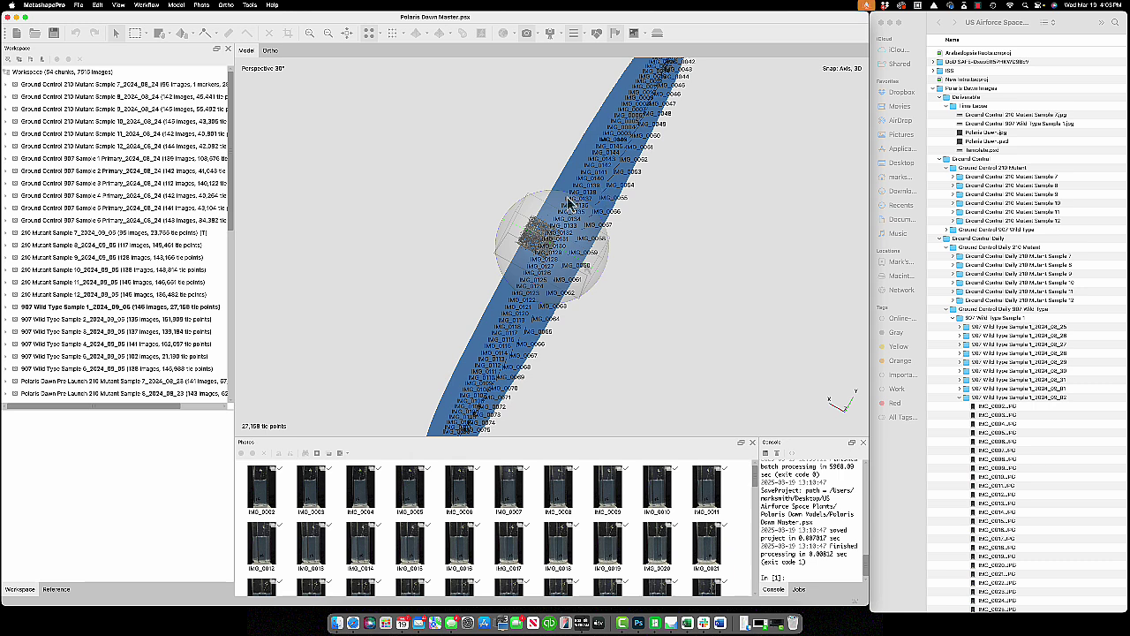
Examine the camera ring and tie points of 907 Wild Type Sample 1_2024_09_05 from several angles and close up
left_click(347, 36)
left_click_drag(618, 203, 512, 280)
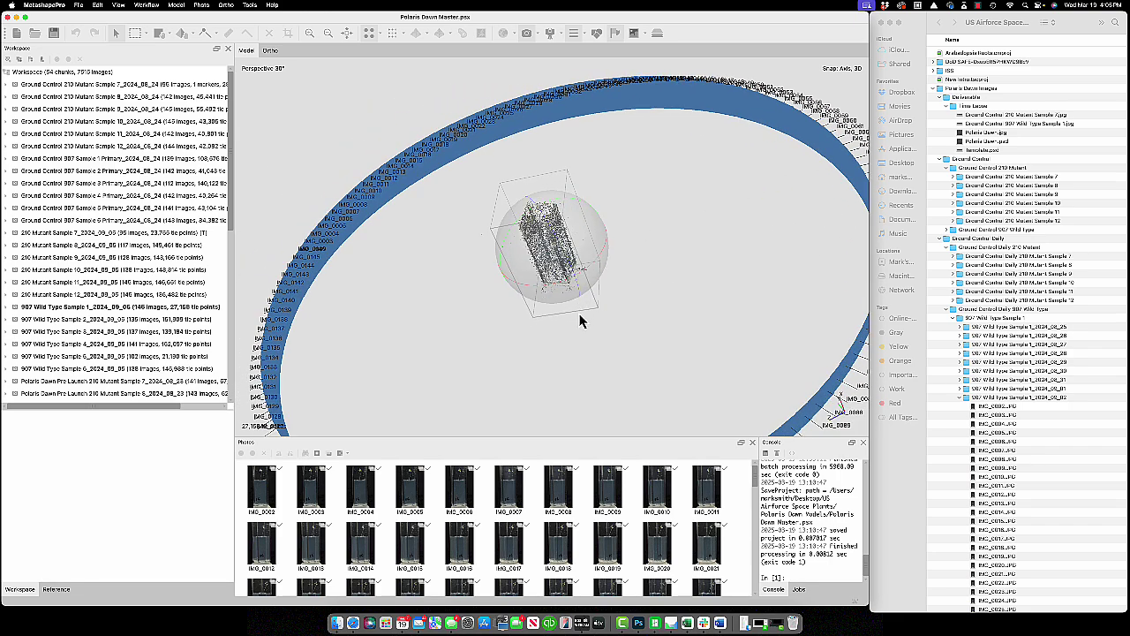
scroll(571, 315, "up", 10)
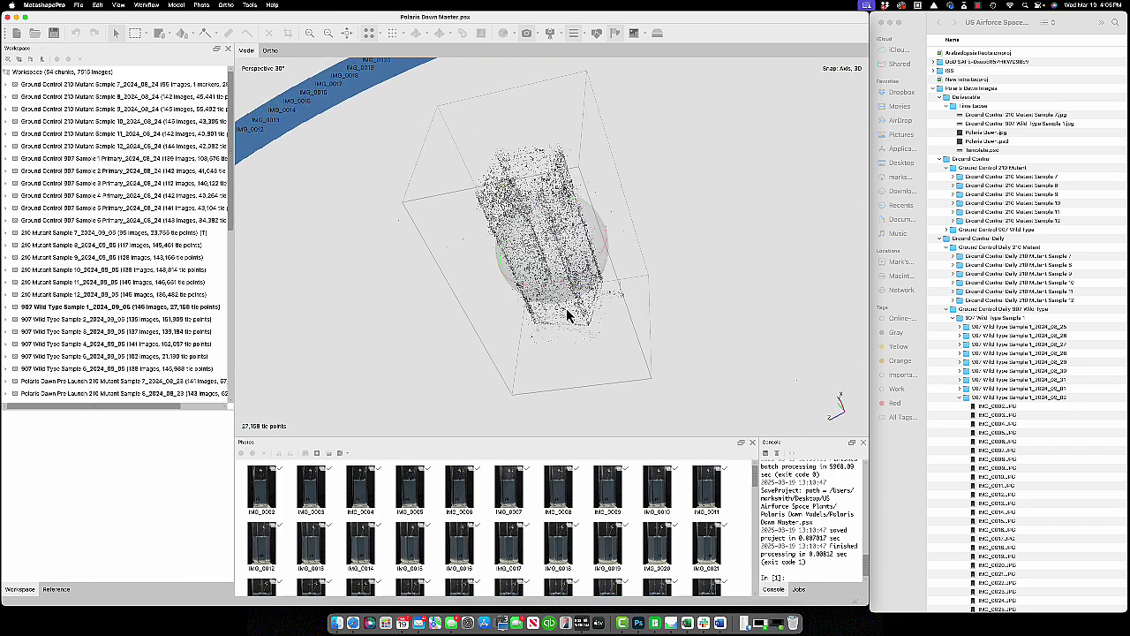
left_click_drag(568, 308, 434, 124)
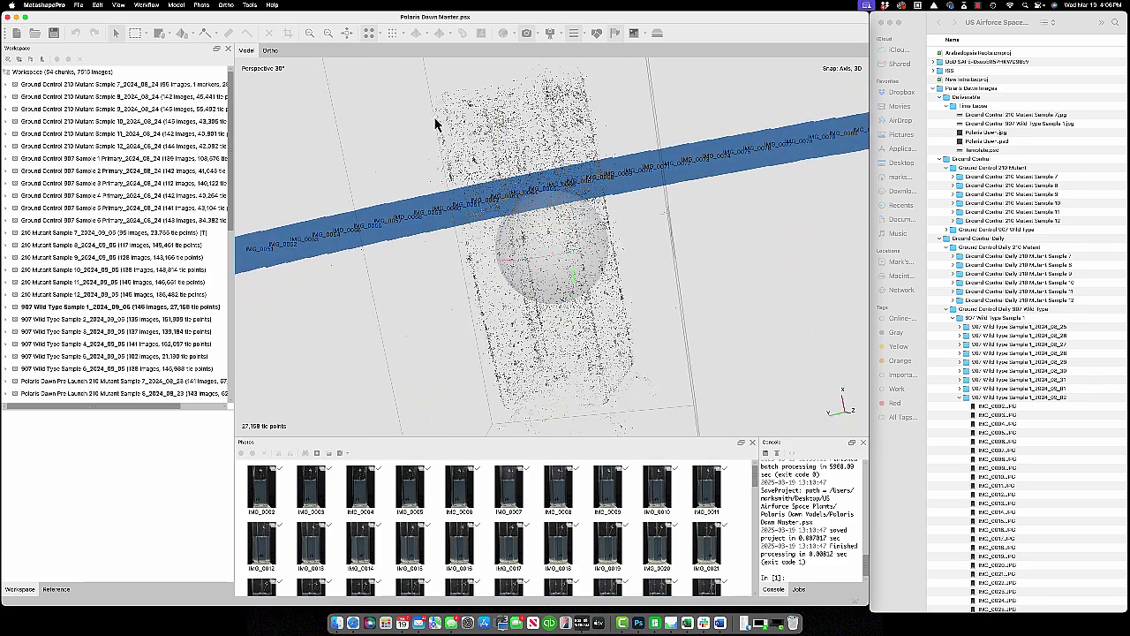
Display the dense point cloud of 907 Wild Type Sample 1_2024_09_05 and examine the plant structures inside the container from all sides
left_click(391, 35)
left_click_drag(565, 265, 507, 216)
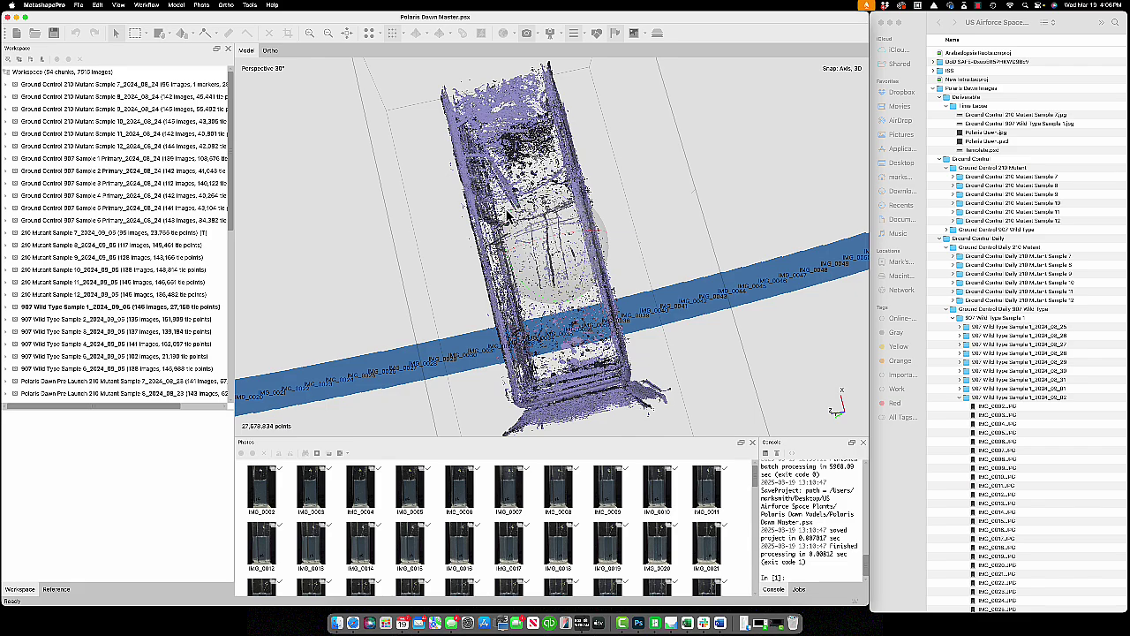
left_click_drag(509, 215, 572, 249)
scroll(570, 257, "up", 10)
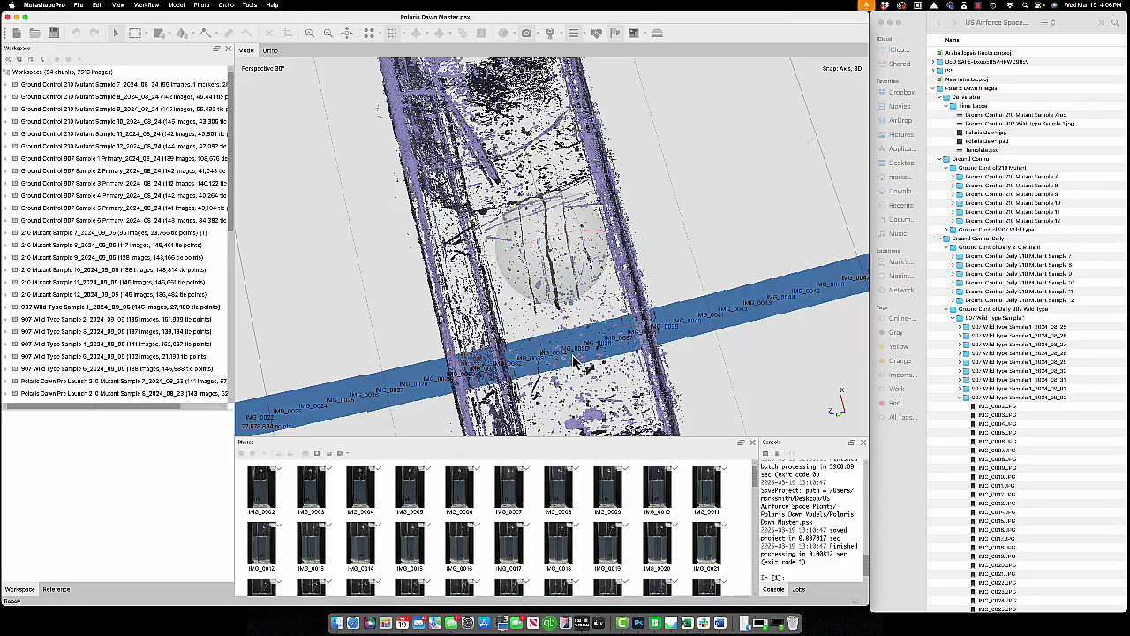
mouse_move(609, 277)
left_mouse_down()
mouse_move(593, 283)
mouse_move(615, 268)
mouse_move(580, 250)
mouse_move(636, 261)
mouse_move(608, 256)
left_mouse_up()
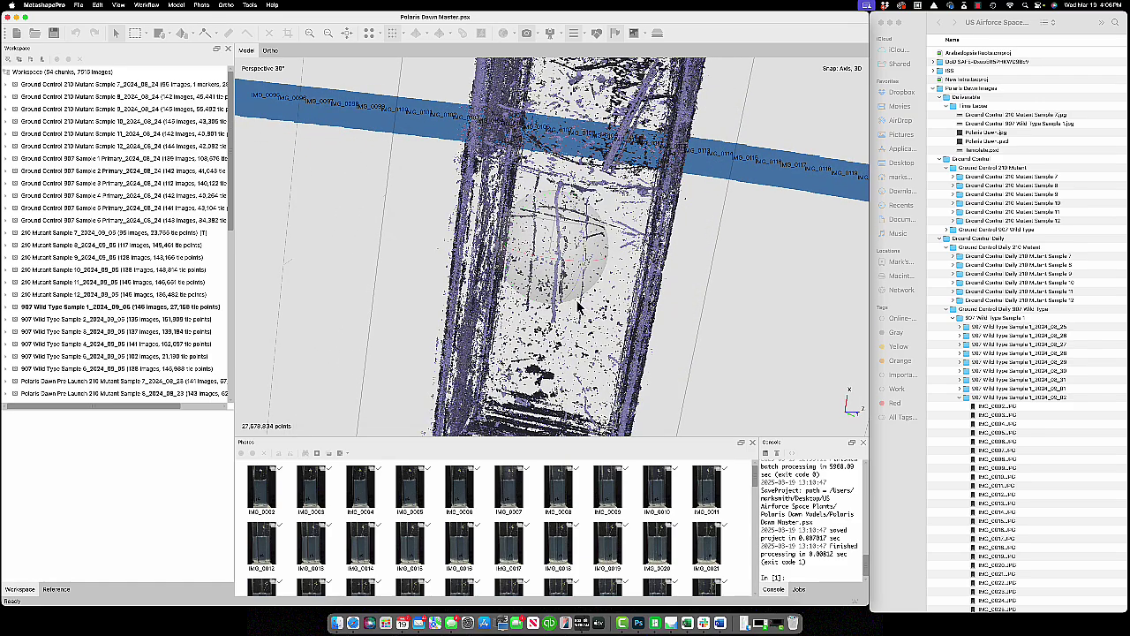
left_click_drag(565, 302, 561, 310)
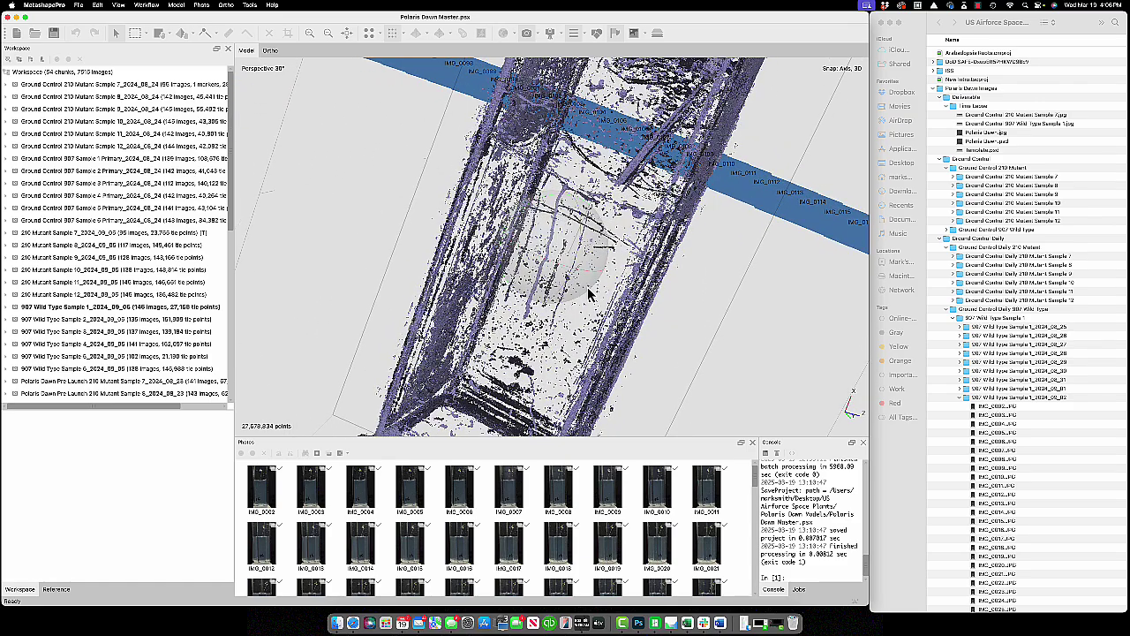
left_click_drag(687, 218, 638, 240)
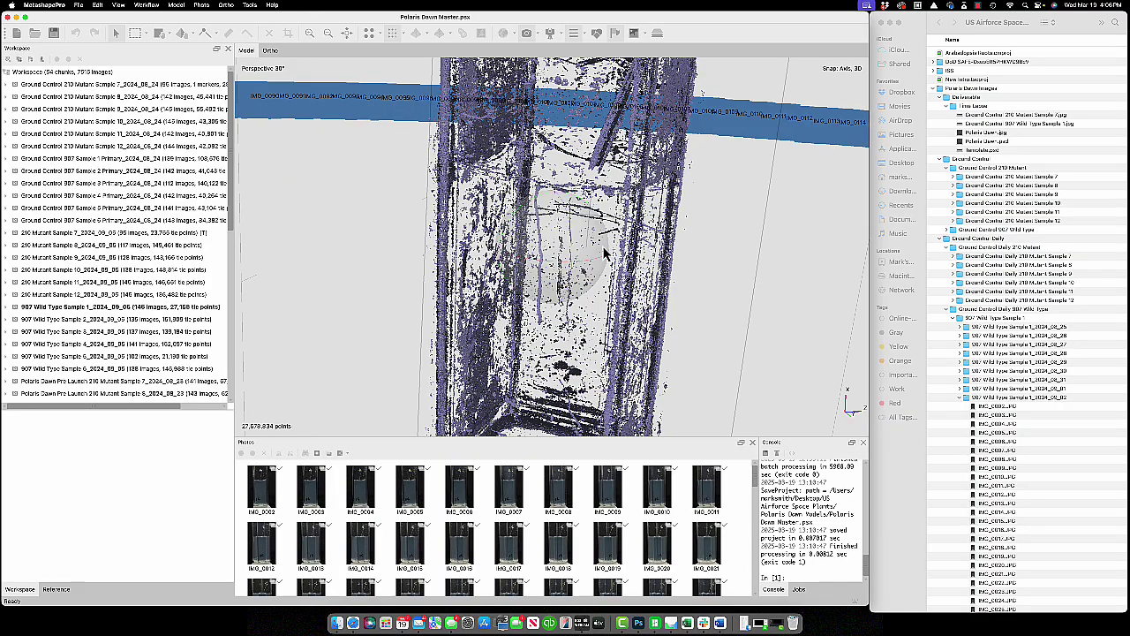
left_click_drag(606, 252, 552, 259)
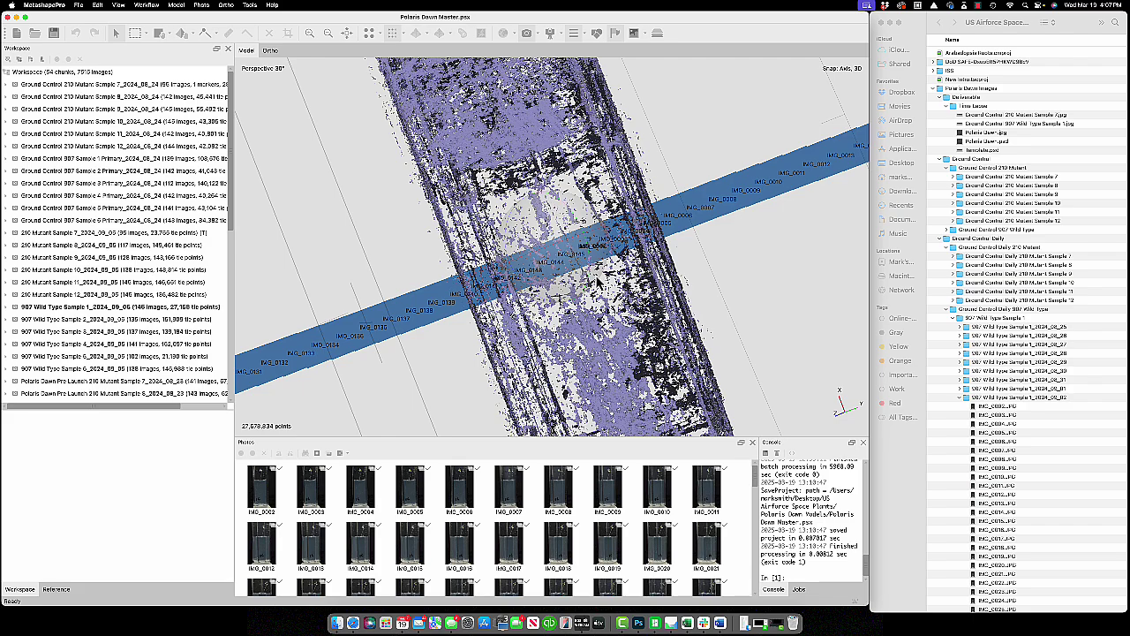
left_click_drag(597, 282, 601, 257)
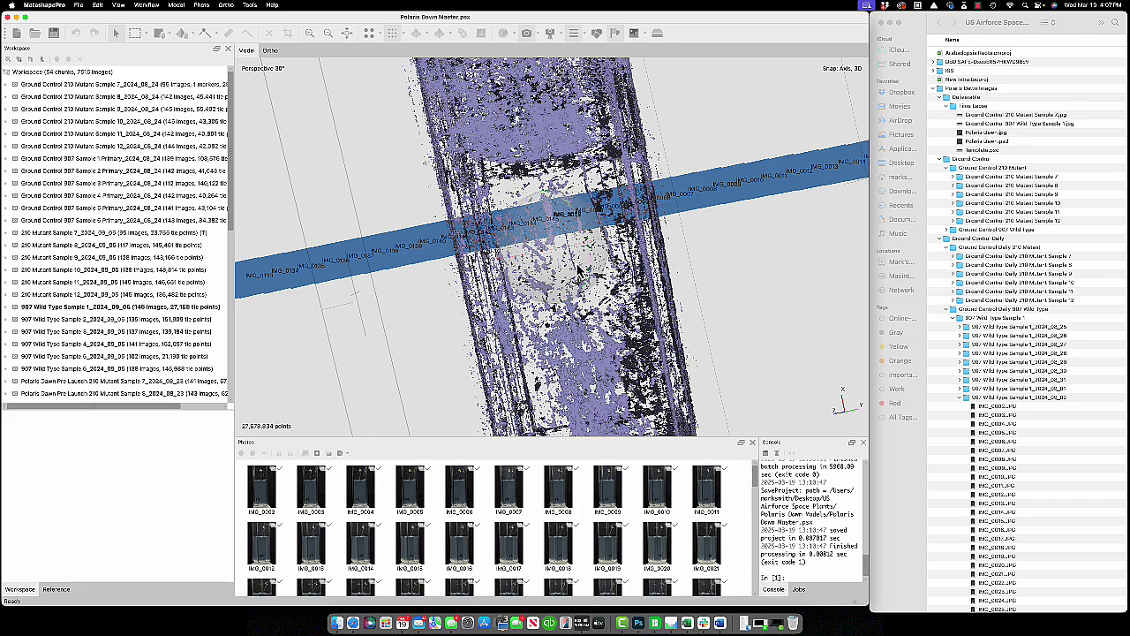
mouse_move(583, 274)
left_mouse_down()
mouse_move(599, 274)
mouse_move(595, 262)
left_mouse_up()
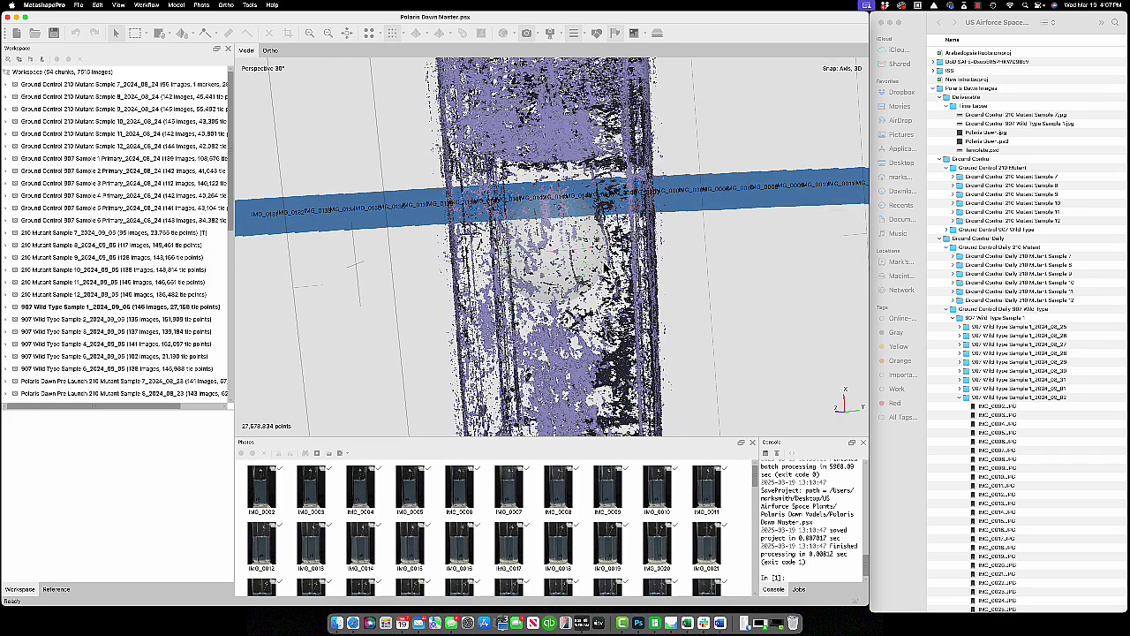
left_click_drag(606, 269, 572, 201)
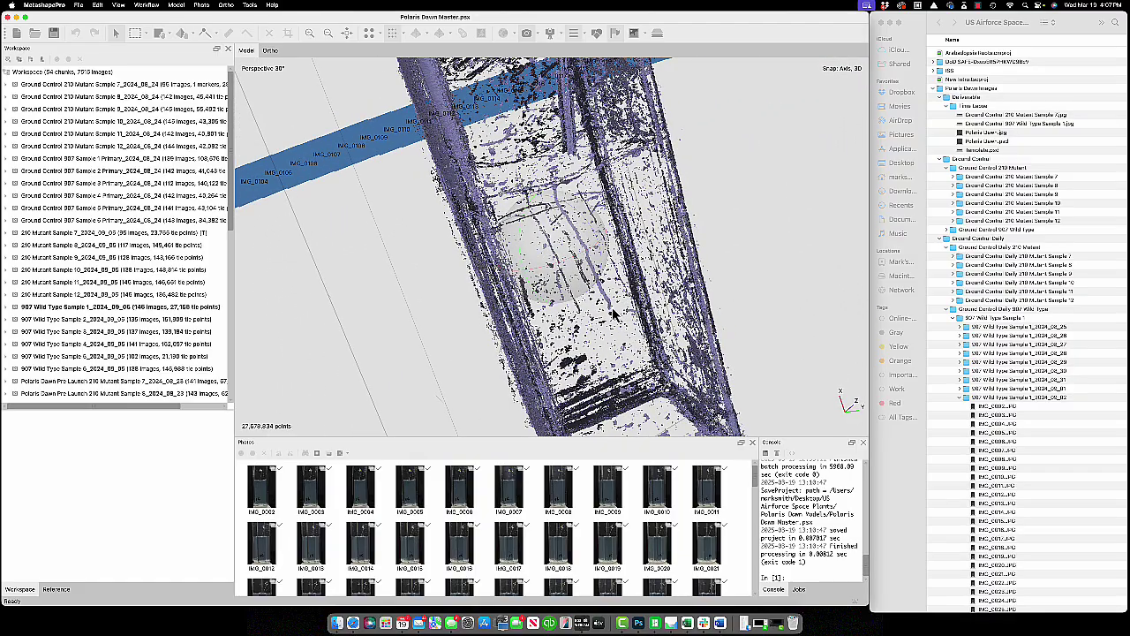
left_click_drag(615, 315, 586, 319)
Select the points of the long central root strand in the point cloud with a free-form selection
left_click(139, 33)
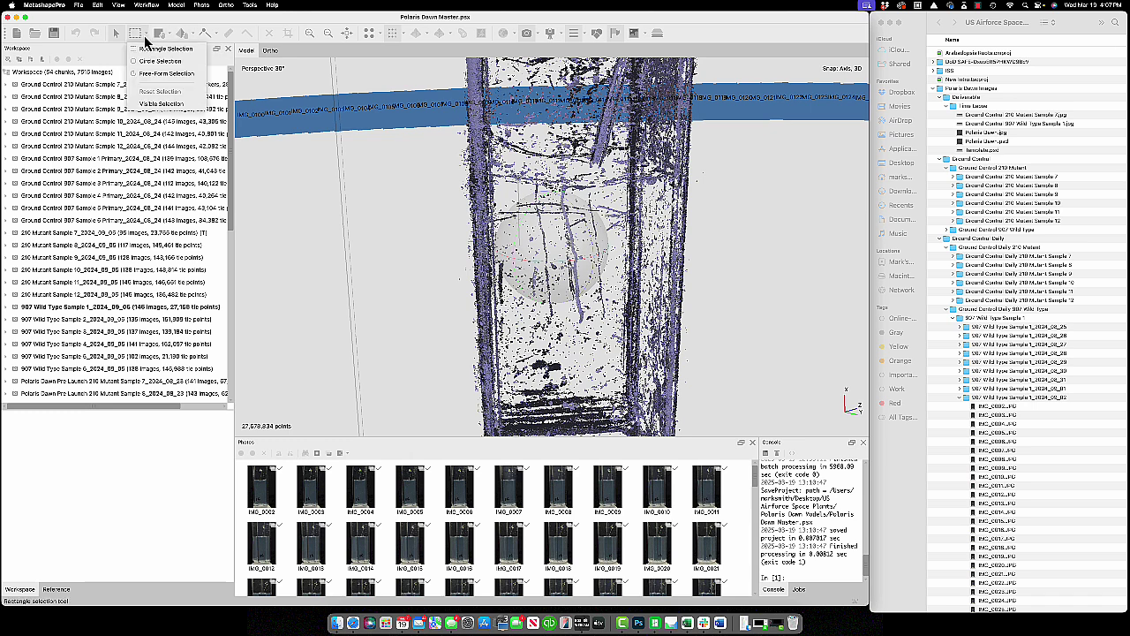
left_click(134, 61)
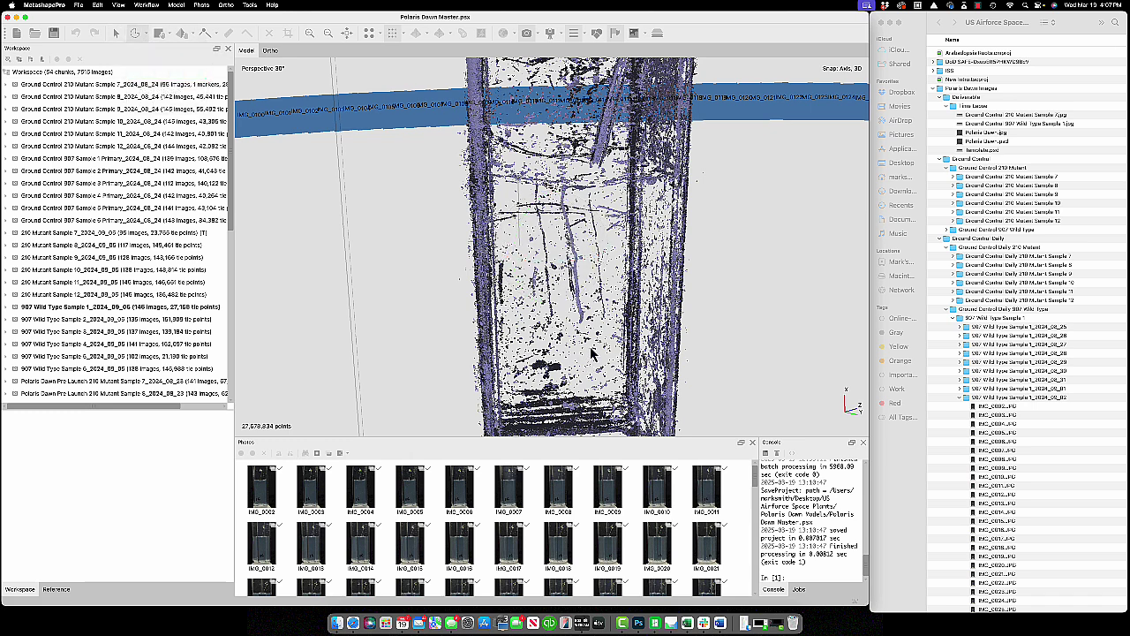
mouse_move(591, 348)
left_mouse_down()
mouse_move(589, 253)
mouse_move(561, 172)
mouse_move(550, 188)
mouse_move(552, 233)
mouse_move(582, 340)
mouse_move(574, 329)
left_mouse_up()
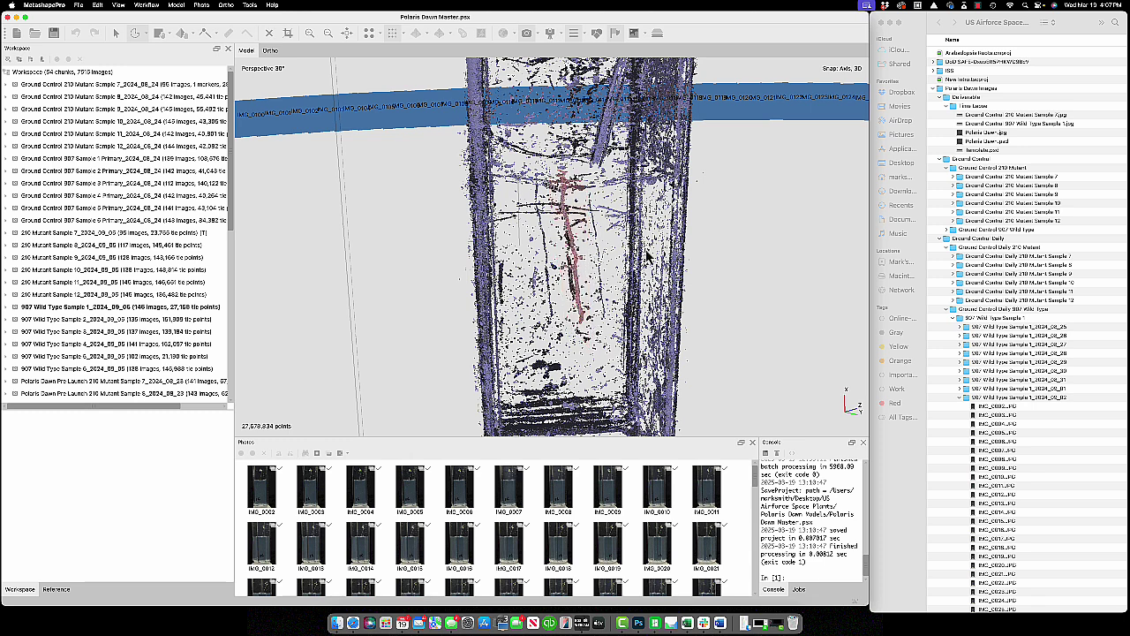
Crop the point cloud to the selected points of the central root strand
left_click(288, 33)
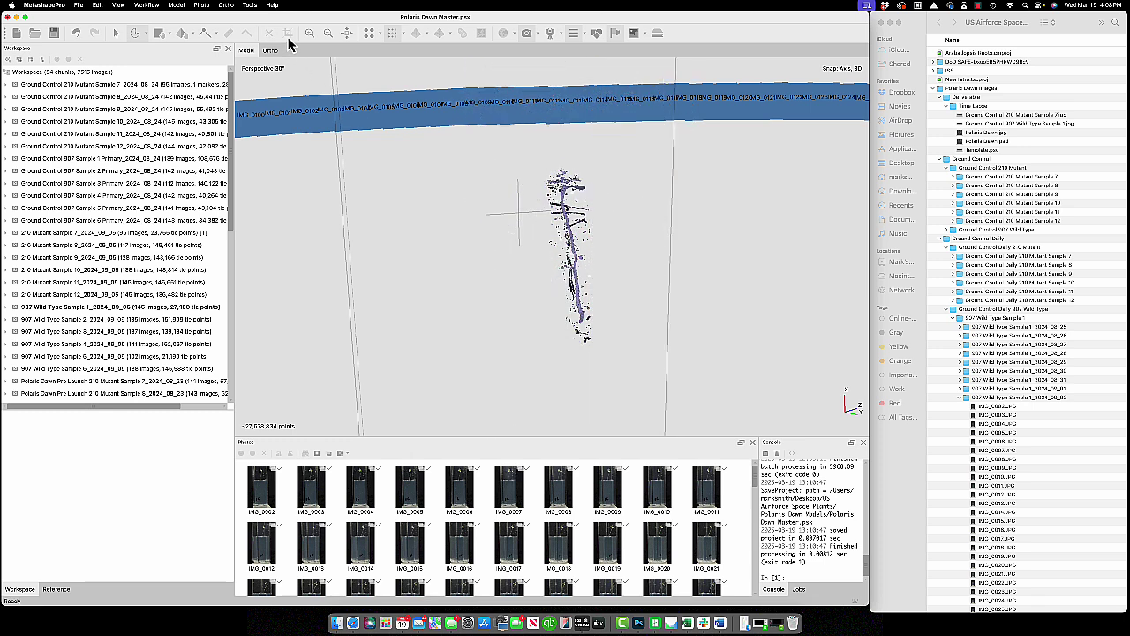
left_click(116, 33)
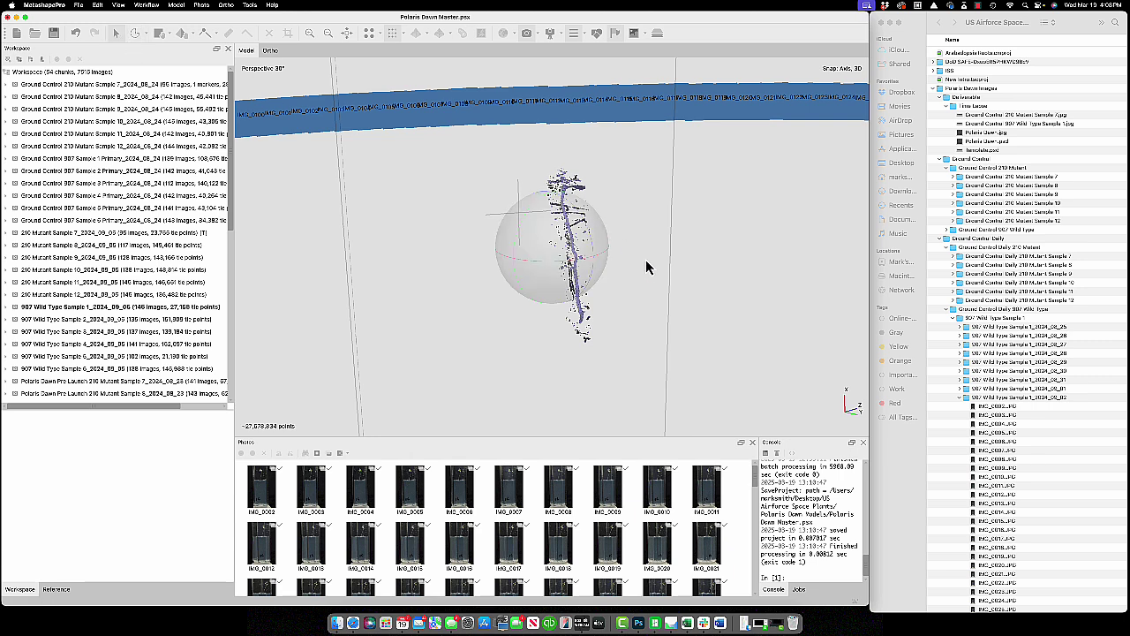
left_click_drag(646, 260, 561, 240)
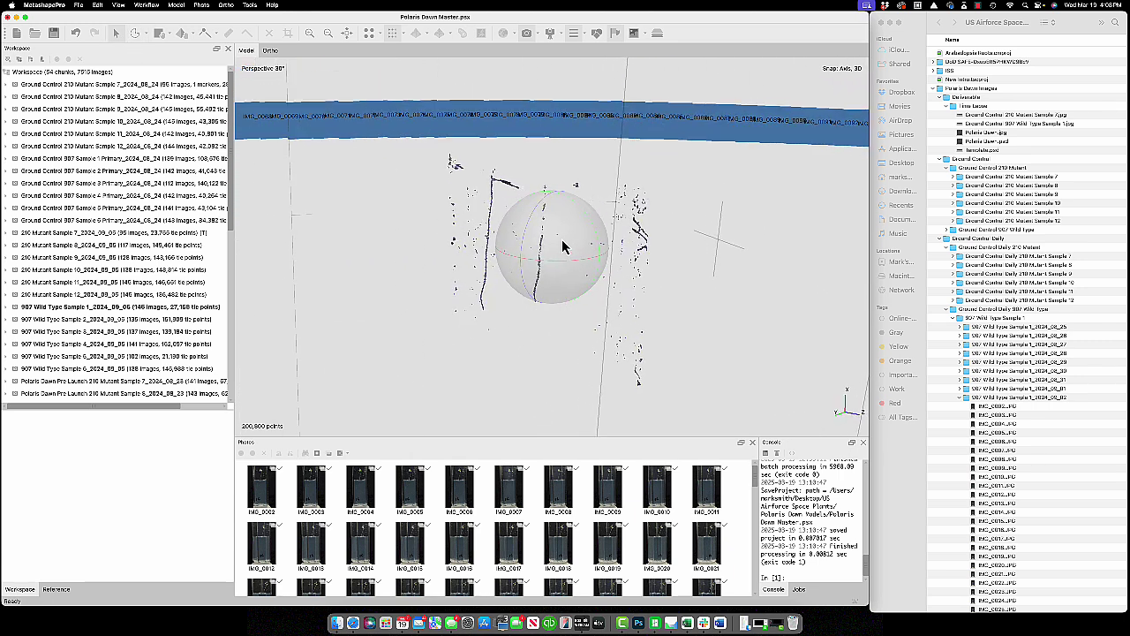
Select the long root strand and its short top side branch from the side, and crop the point cloud to them
left_click(134, 34)
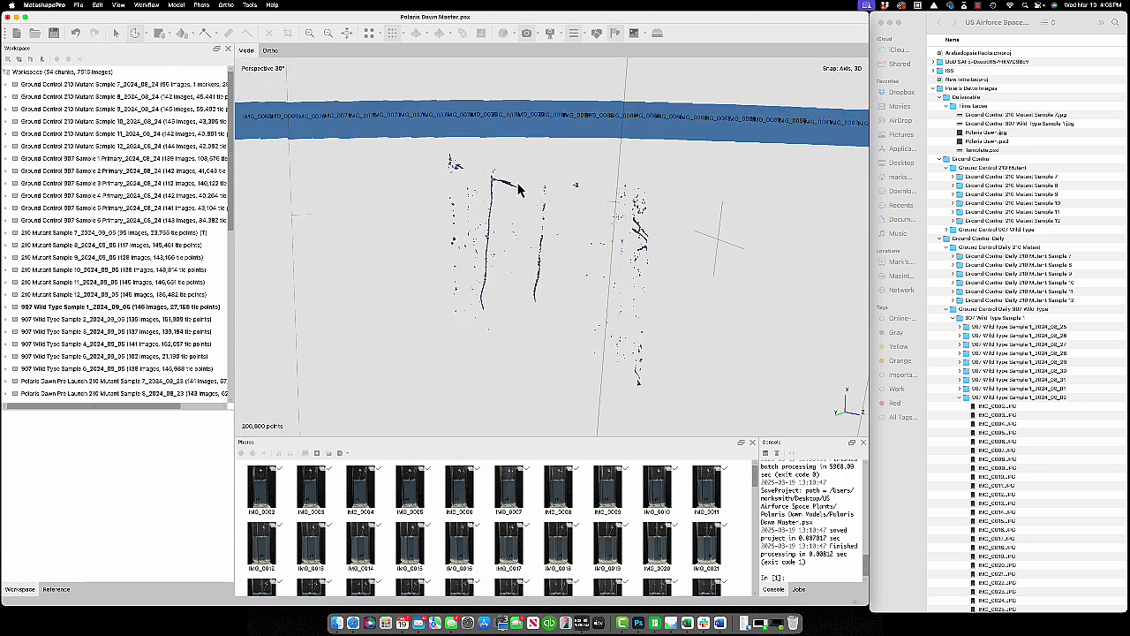
mouse_move(519, 189)
left_mouse_down()
mouse_move(487, 176)
mouse_move(477, 320)
mouse_move(489, 321)
mouse_move(506, 274)
left_mouse_up()
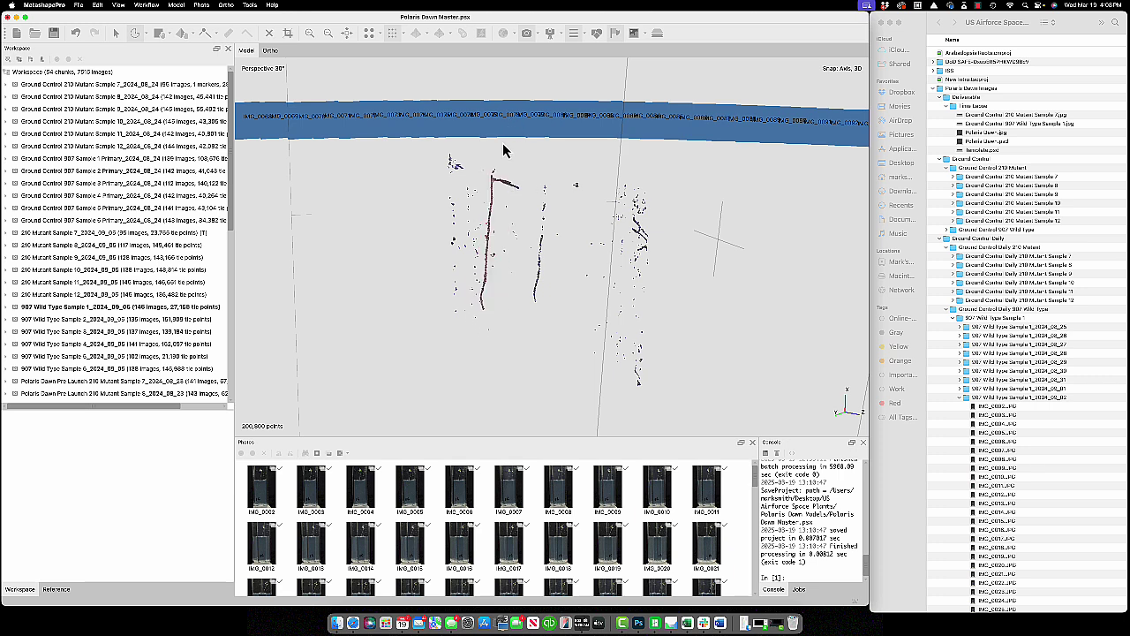
left_click(286, 34)
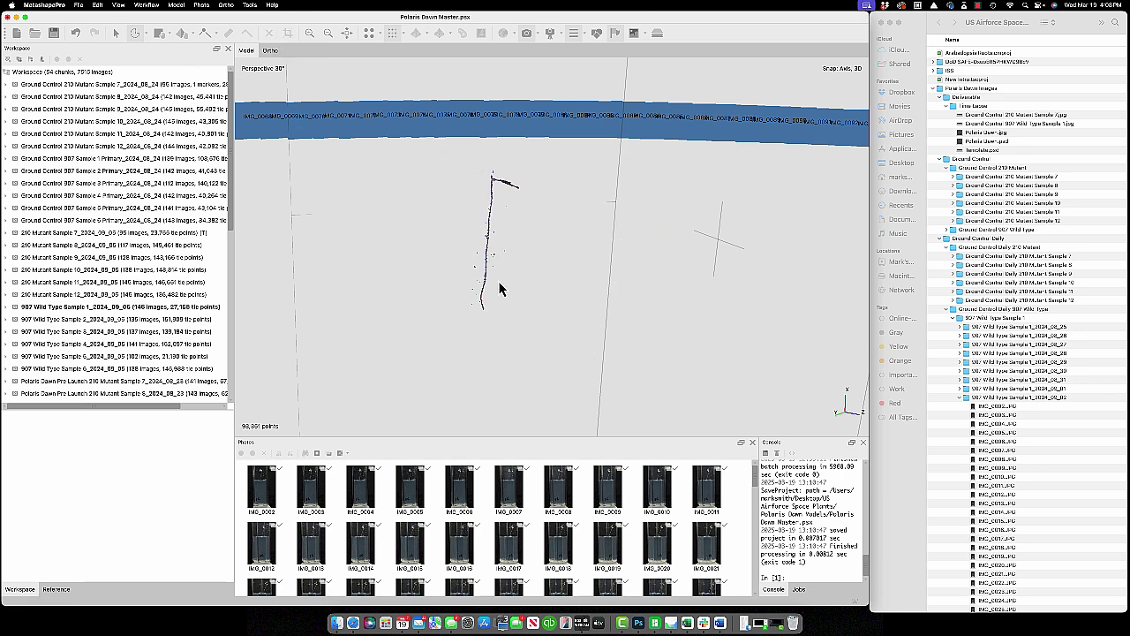
Trace a tighter free-form selection along the root strand and its side branch, and crop away the surrounding noise points
scroll(589, 310, "up", 2)
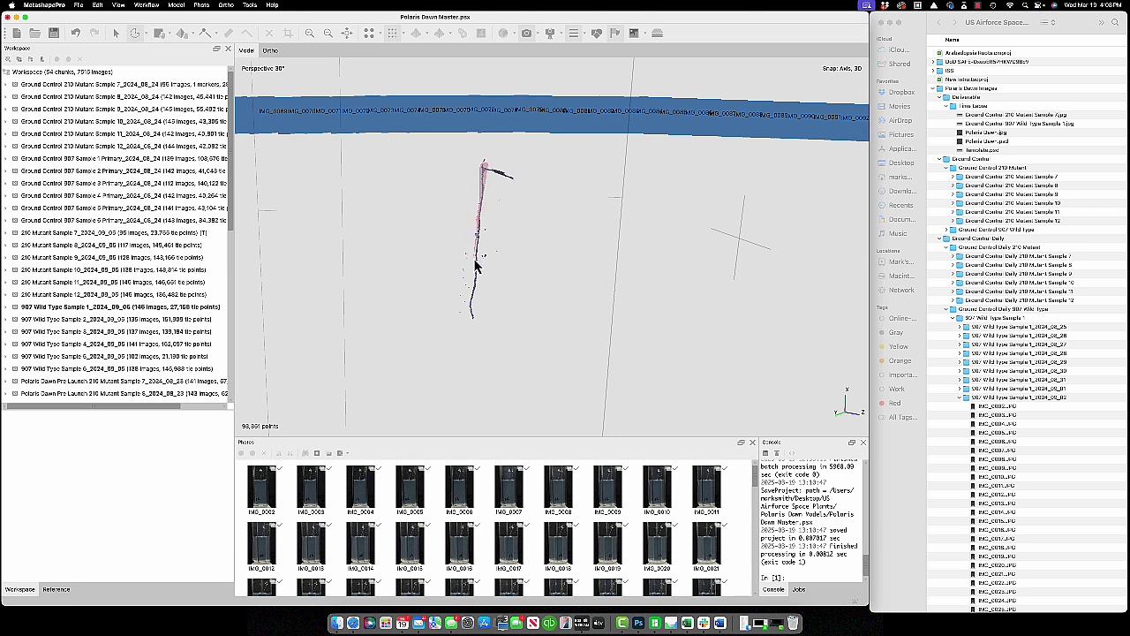
mouse_move(471, 301)
left_mouse_down()
mouse_move(476, 323)
mouse_move(487, 183)
mouse_move(517, 177)
left_mouse_up()
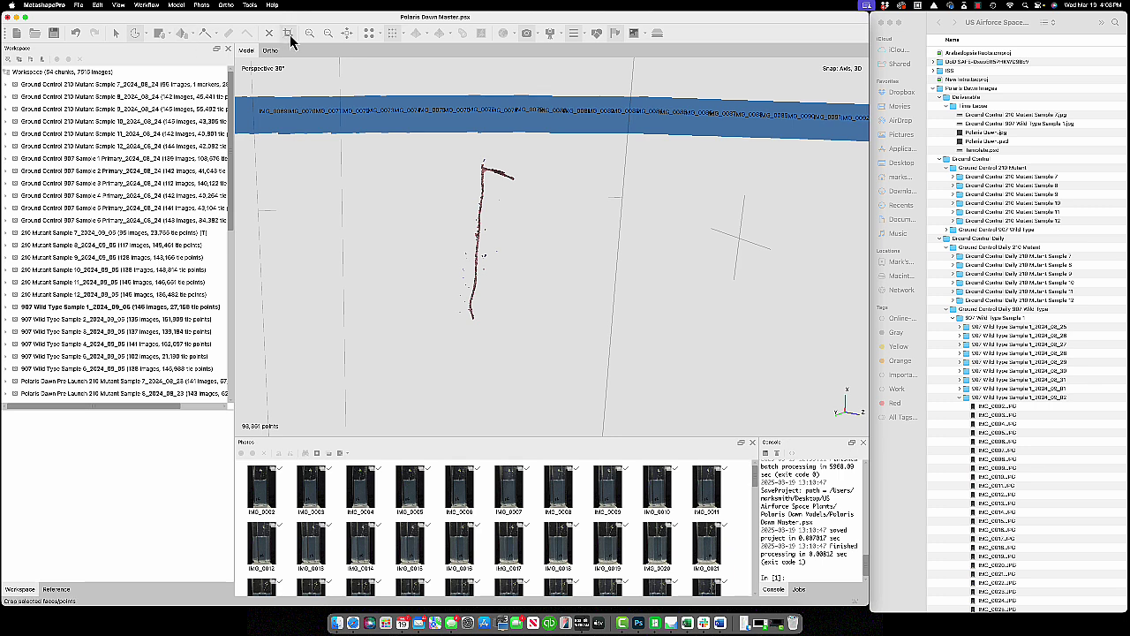
left_click(291, 40)
Delete the stray points floating beside the isolated root strand and check the cleaned strand from several angles
left_click(116, 33)
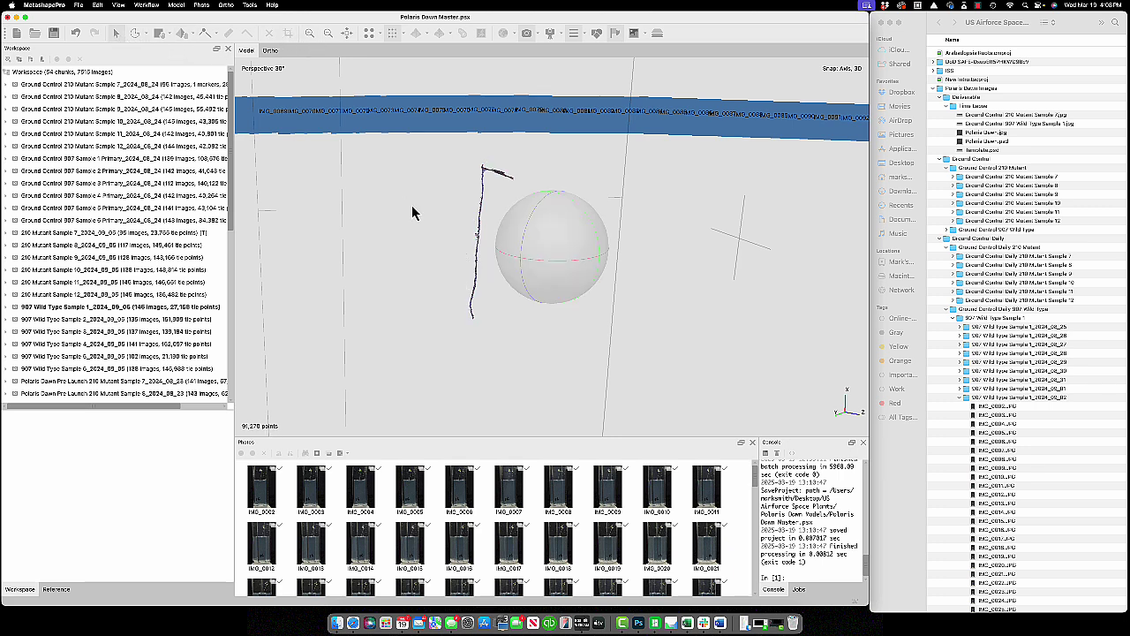
left_click_drag(412, 213, 556, 240)
scroll(598, 290, "up", 8)
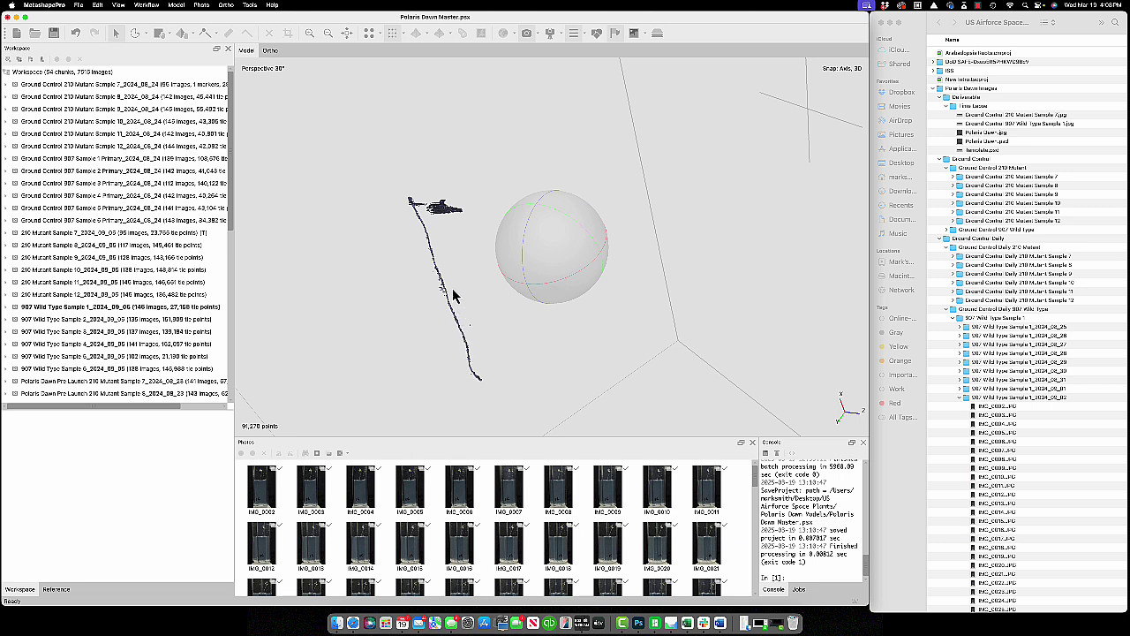
left_click_drag(454, 296, 572, 214)
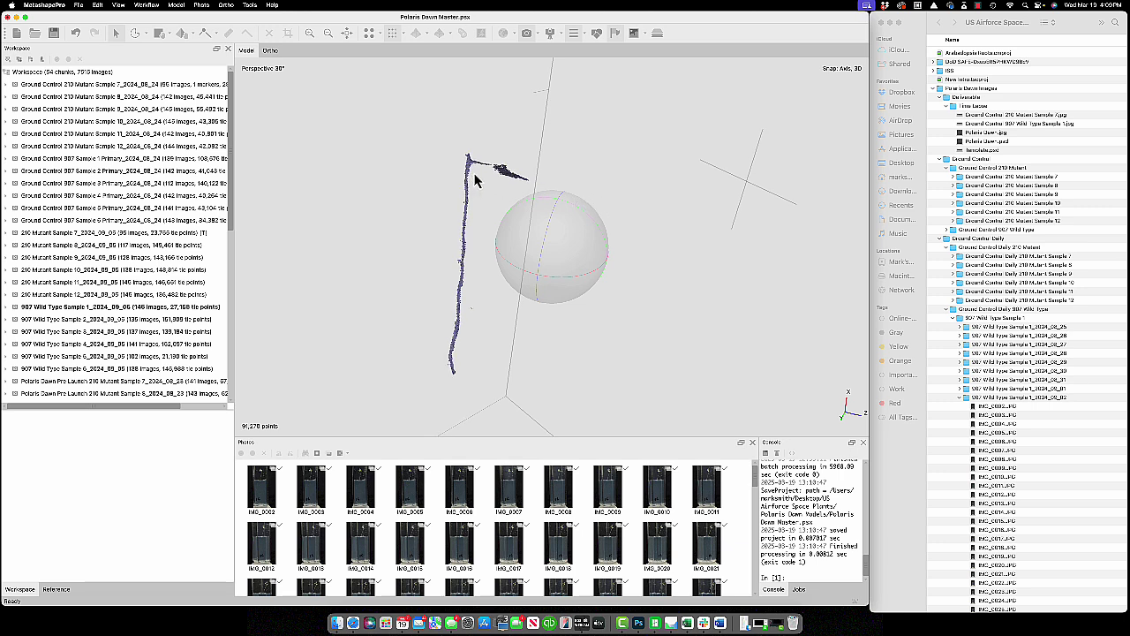
scroll(477, 309, "down", 1)
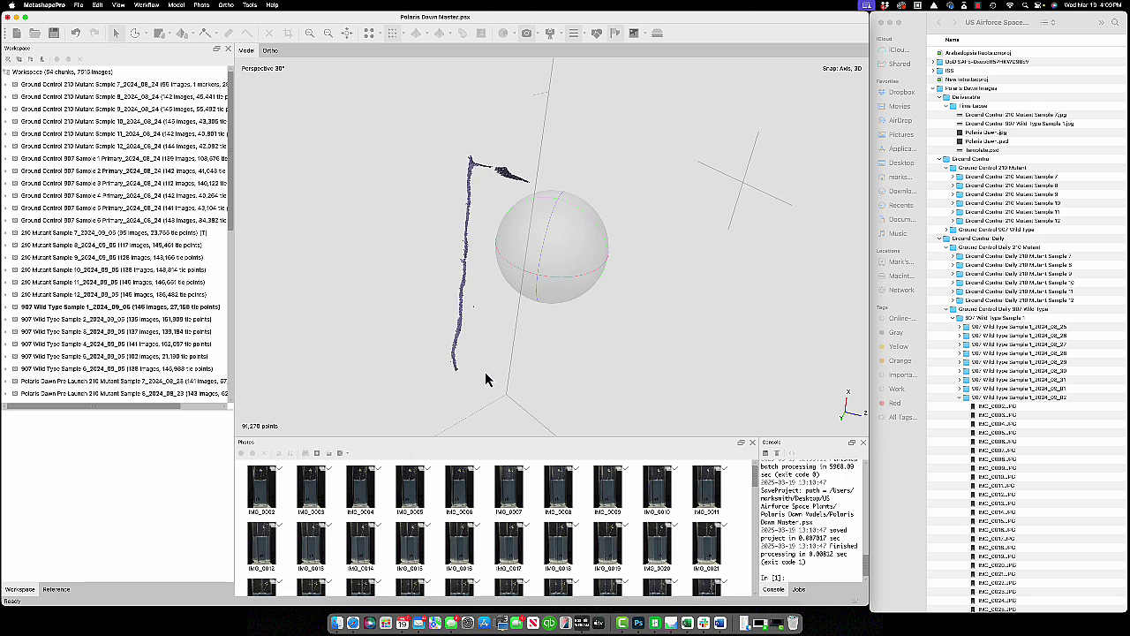
left_click_drag(485, 380, 507, 271)
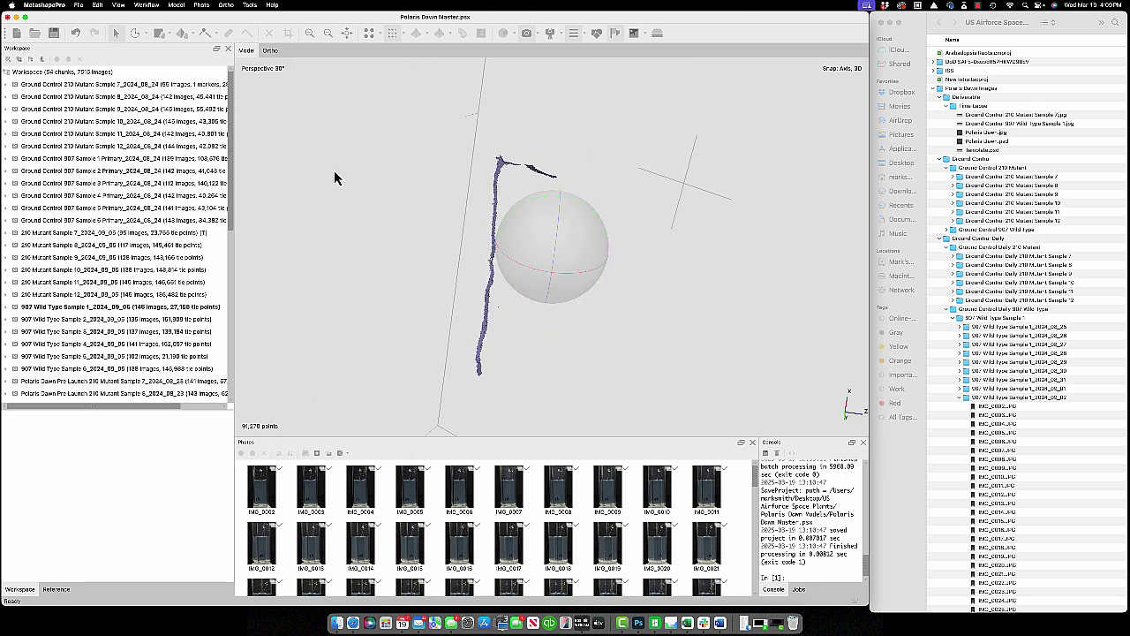
left_click(137, 37)
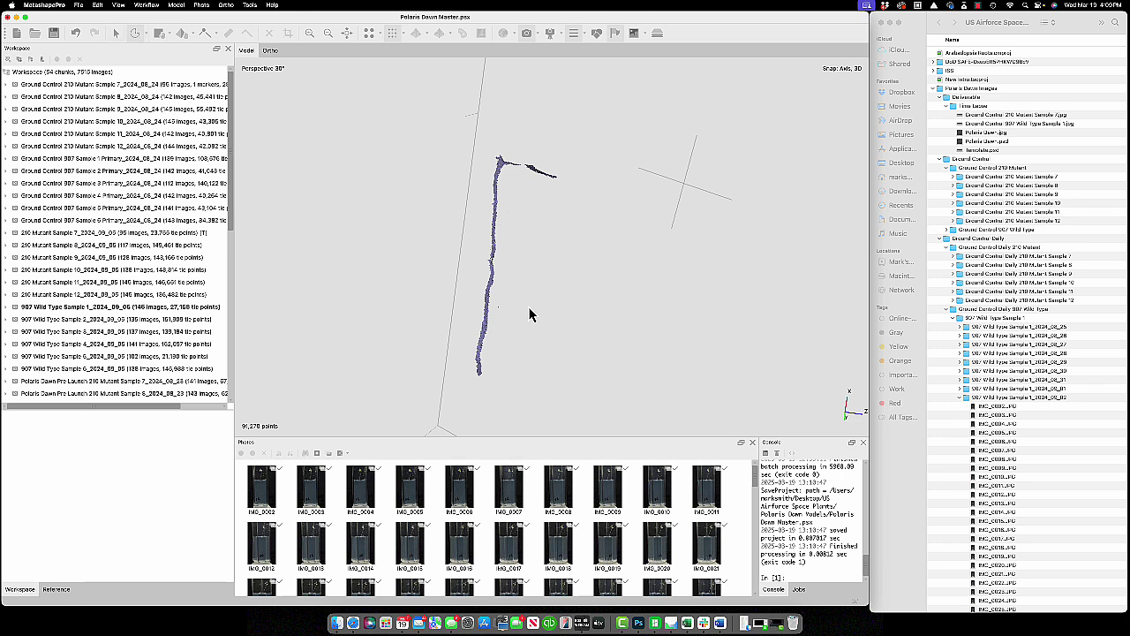
left_click_drag(501, 304, 509, 325)
left_click(116, 33)
left_click_drag(493, 277, 586, 280)
left_click_drag(553, 245, 534, 281)
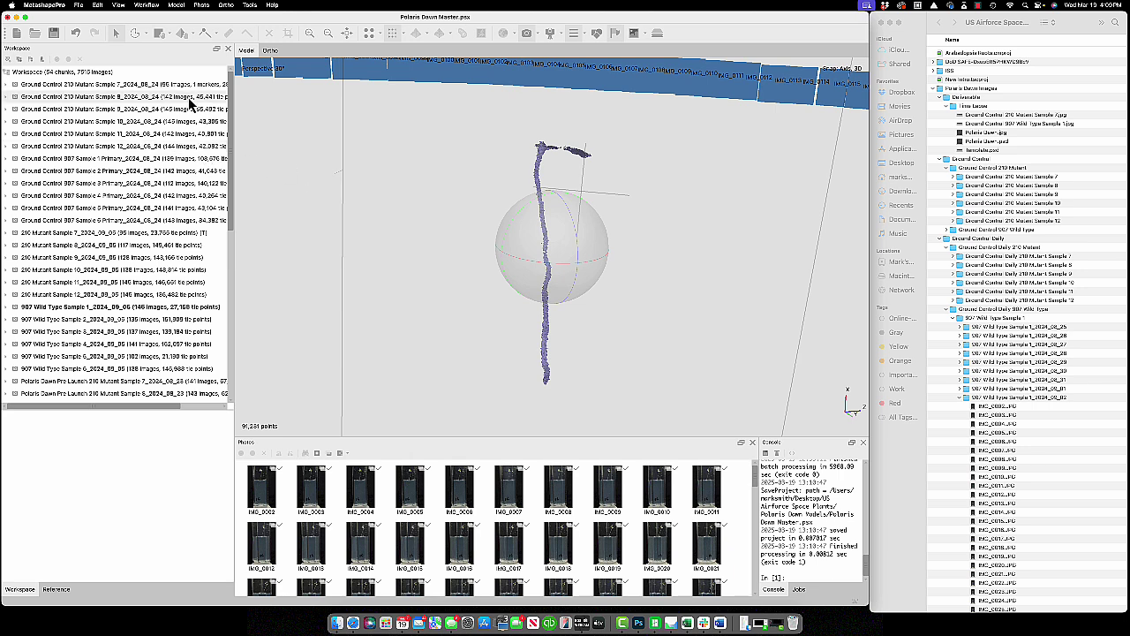
Start a point cloud export in Stanford PLY format, choosing the 907 Wild Type Sample 1_2024_09_05 folder inside Point Clouds and Models
left_click(79, 6)
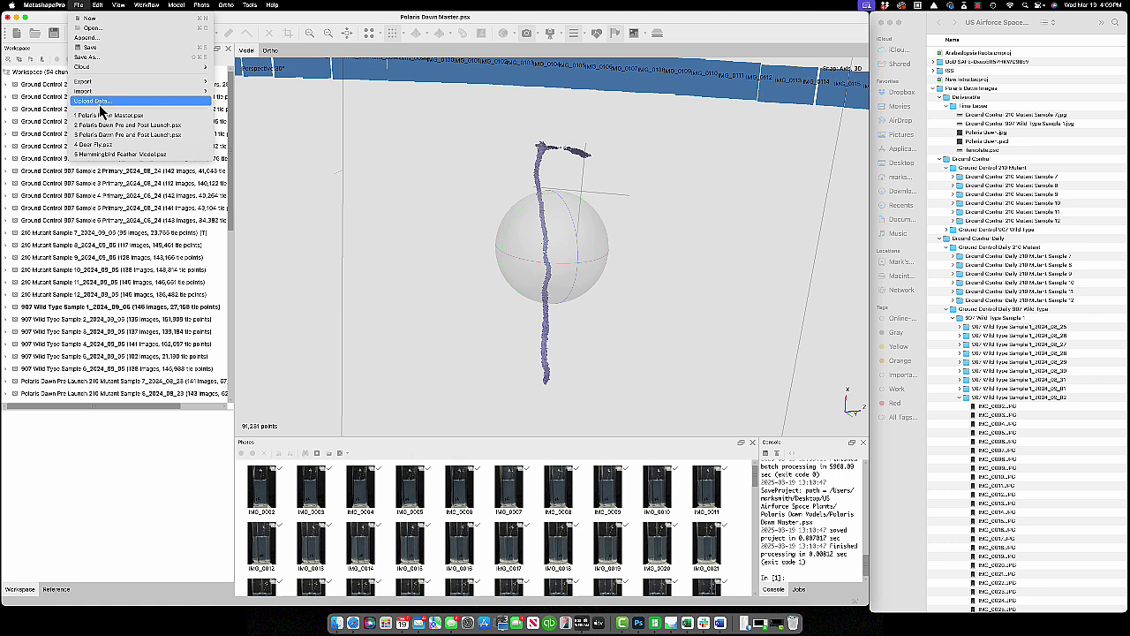
mouse_move(103, 82)
left_click(229, 83)
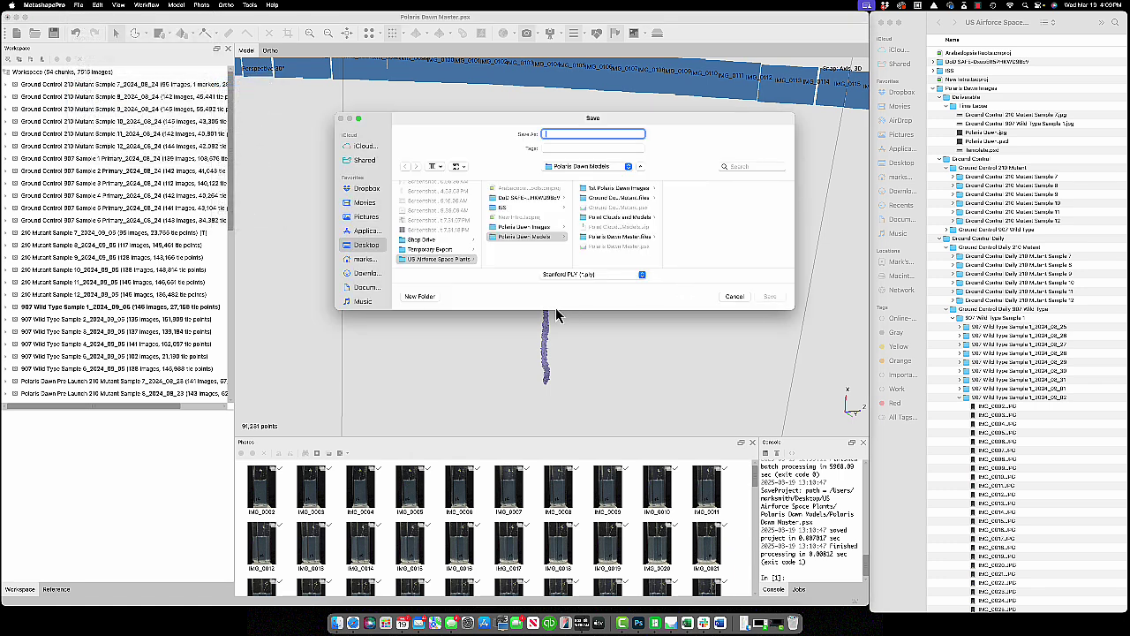
left_click(612, 218)
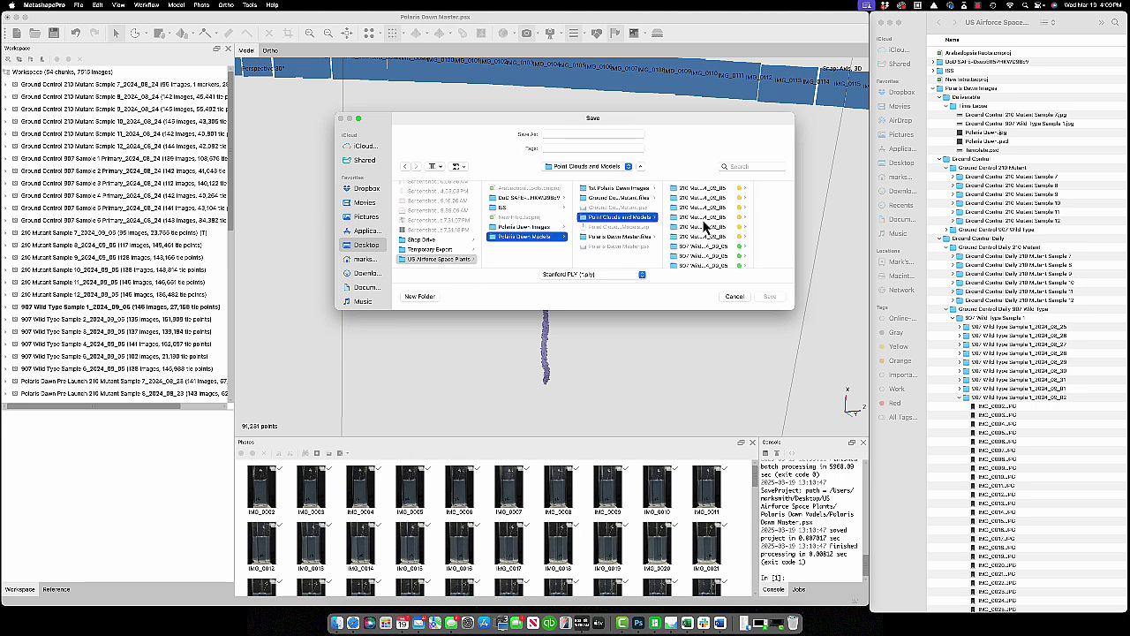
scroll(707, 226, "up", 1)
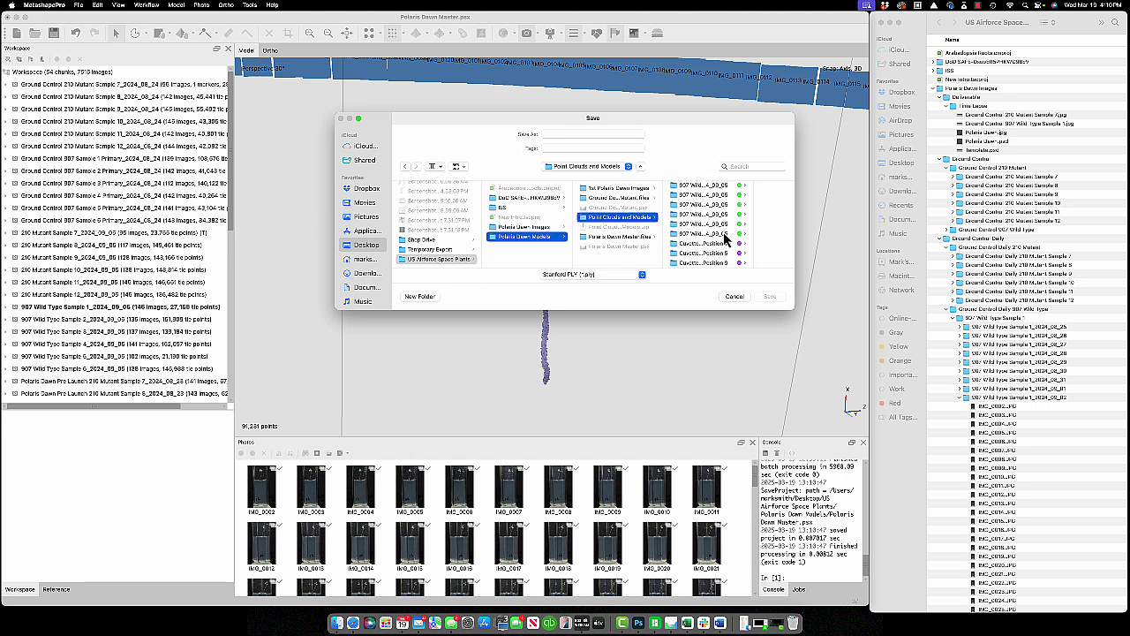
scroll(723, 233, "up", 3)
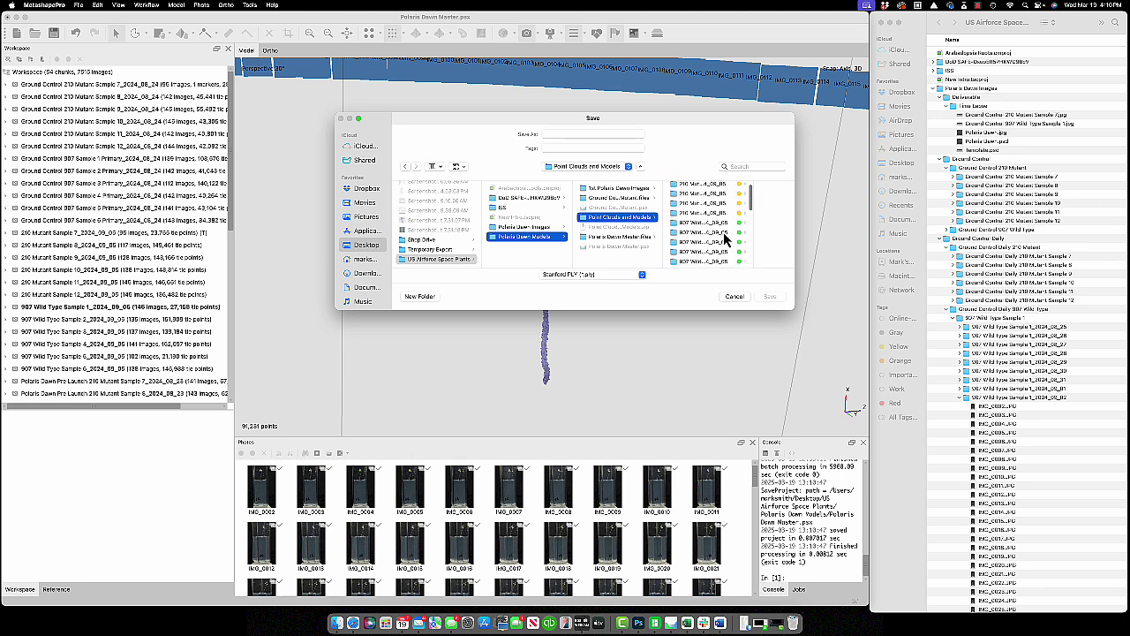
scroll(726, 238, "up", 2)
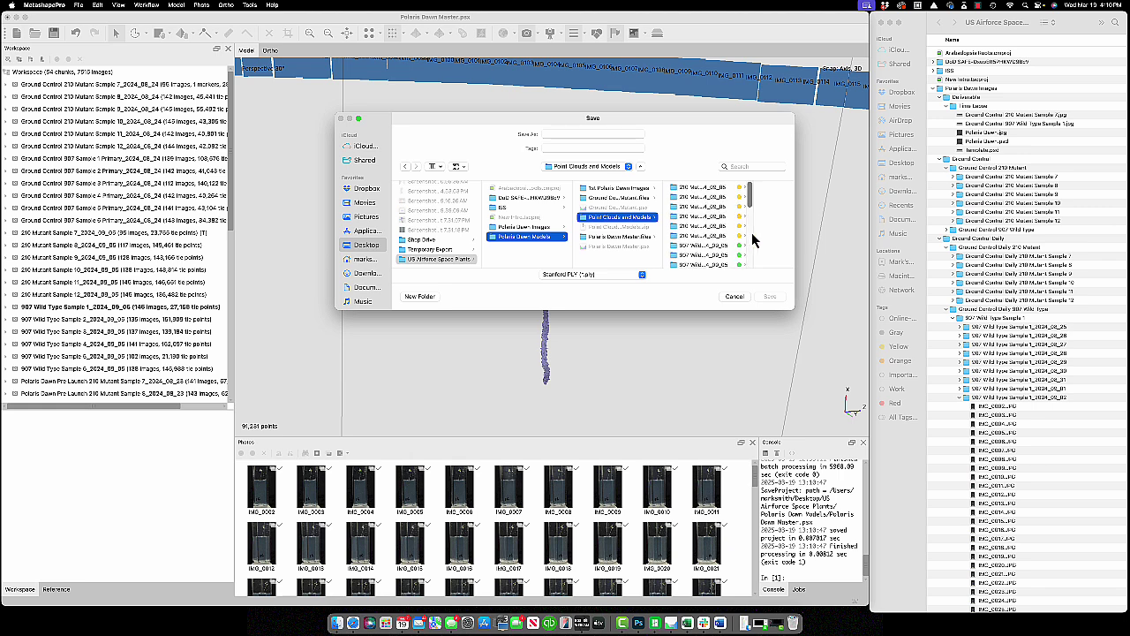
left_click_drag(753, 230, 837, 233)
left_click(729, 246)
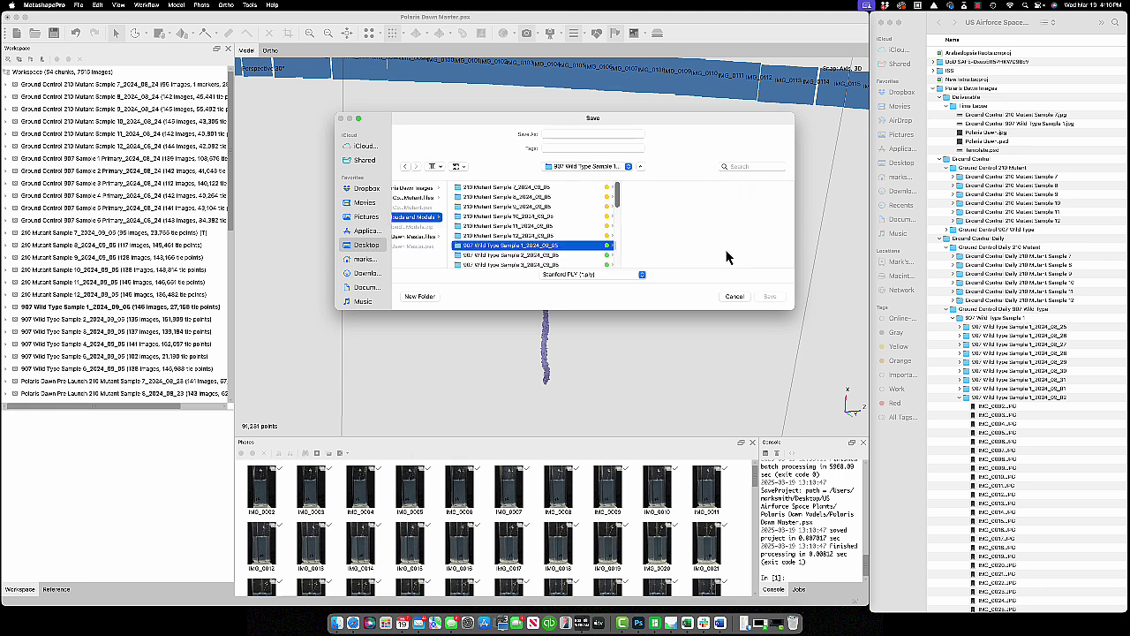
Name the export file 1 and export the point cloud with the current export settings
left_click(562, 133)
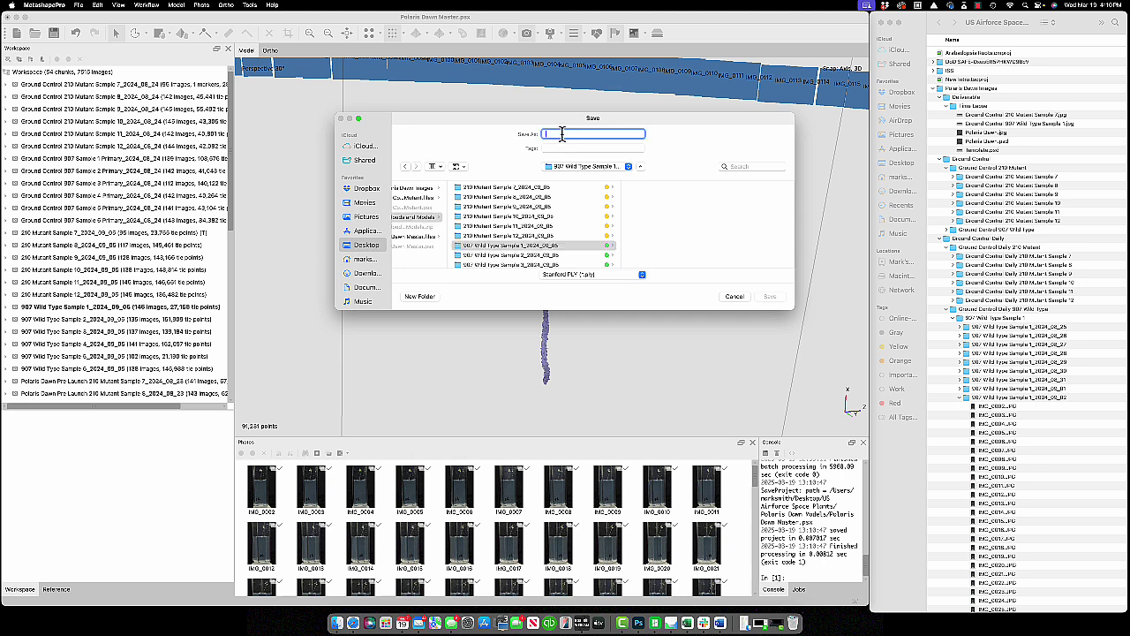
type("1")
left_click(767, 297)
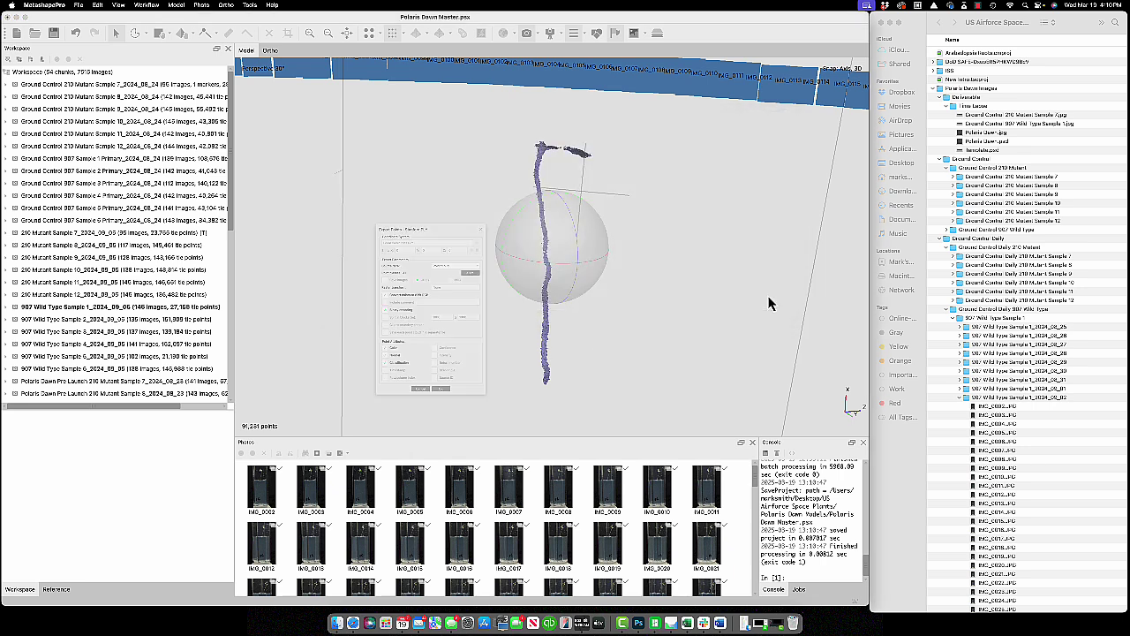
left_click(446, 460)
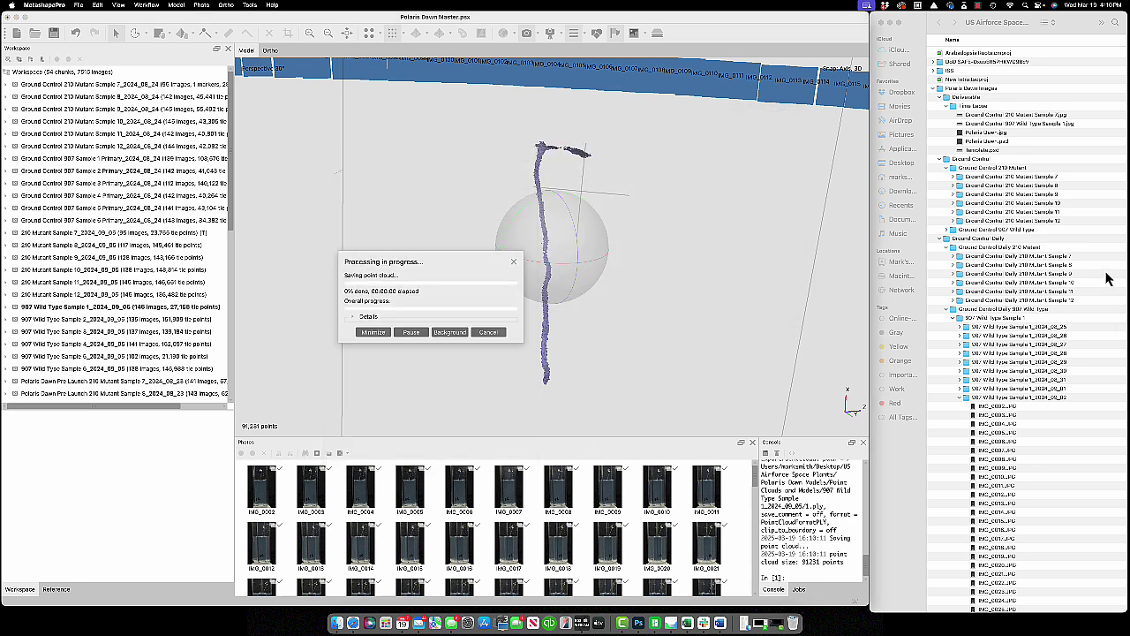
In Finder, rename 1.ply in the 907 Wild Type Sample 1_2024_09_05 folder to 907 Wild Type Sample 1_2024_09_05
scroll(1055, 285, "down", 15)
scroll(1055, 286, "down", 20)
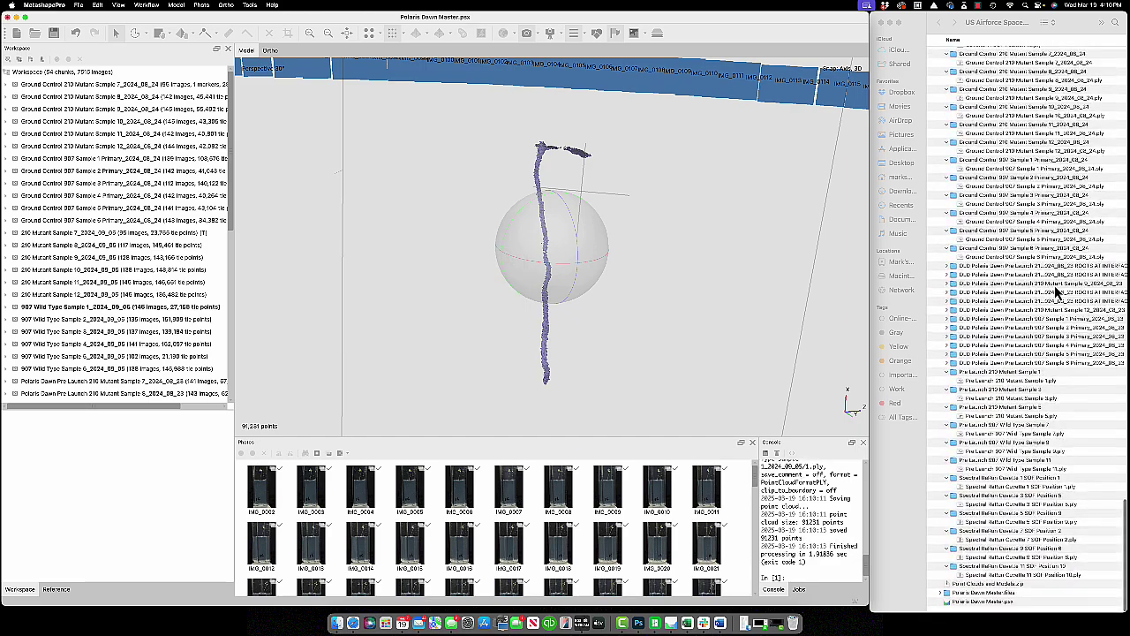
scroll(1054, 285, "up", 5)
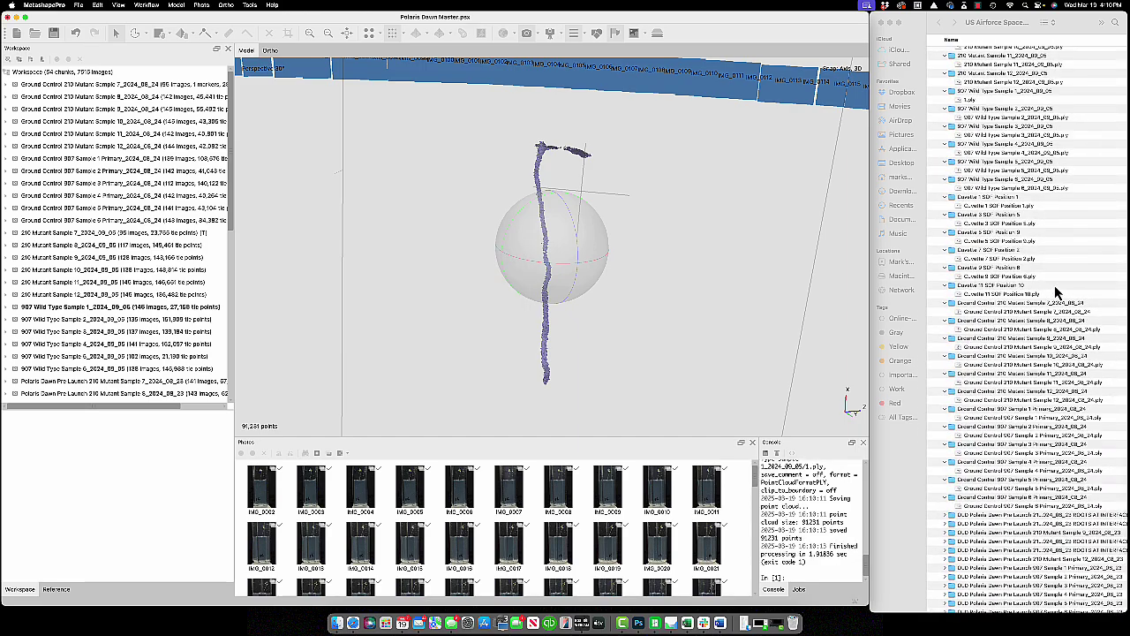
scroll(993, 212, "up", 2)
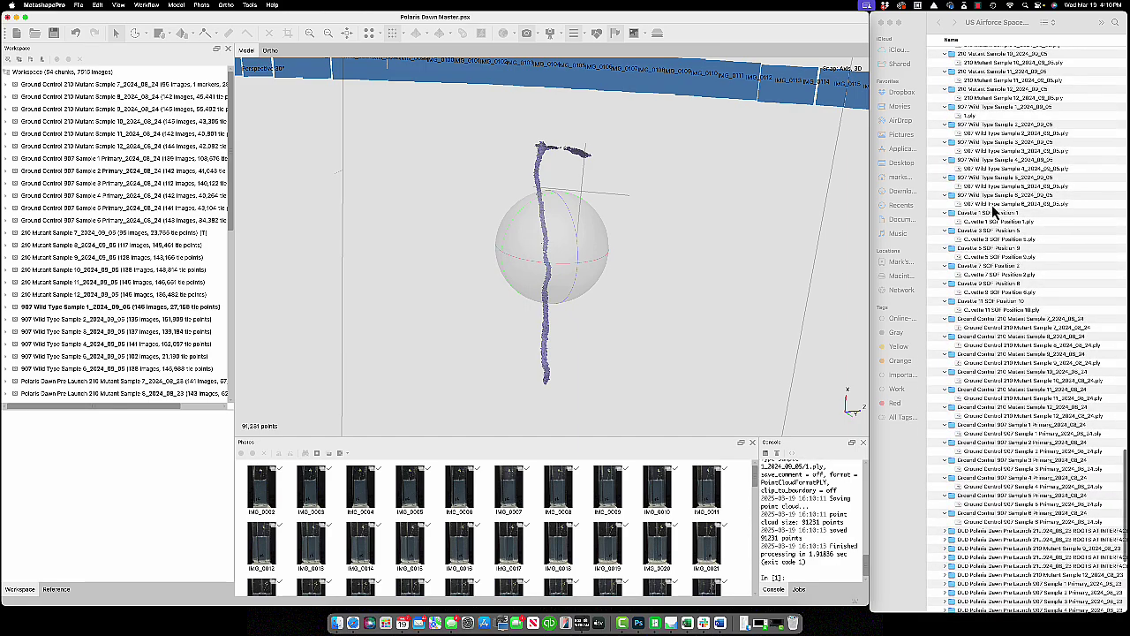
left_click(971, 134)
left_click(976, 114)
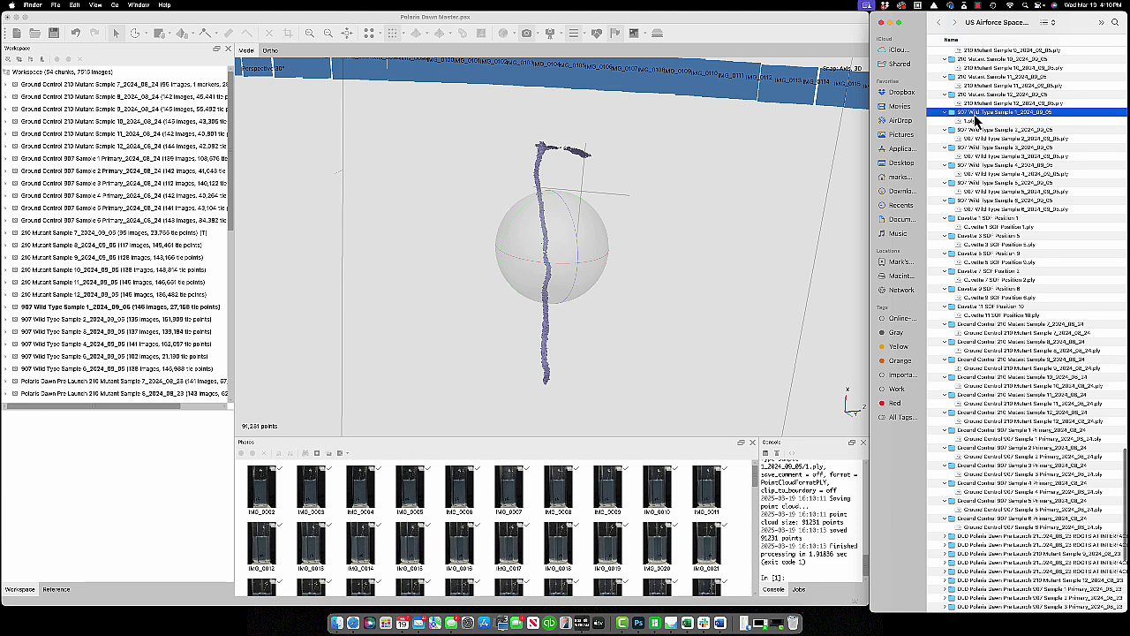
left_click(968, 122)
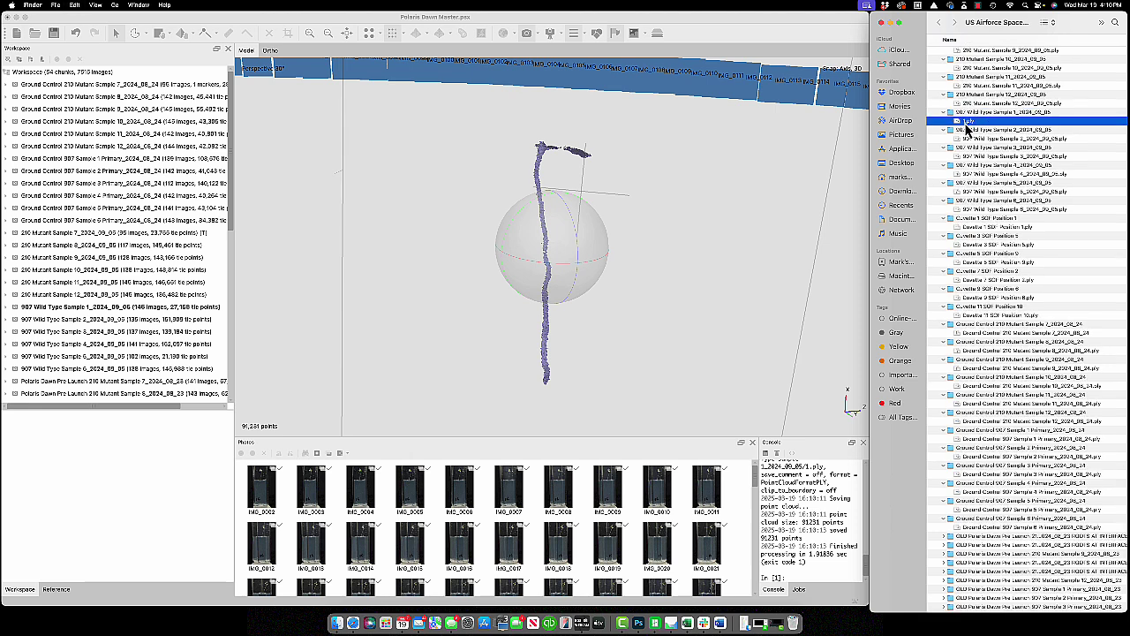
type("907 Wild Type Sample 1_2024_09_05")
key("Return")
left_click(1082, 193)
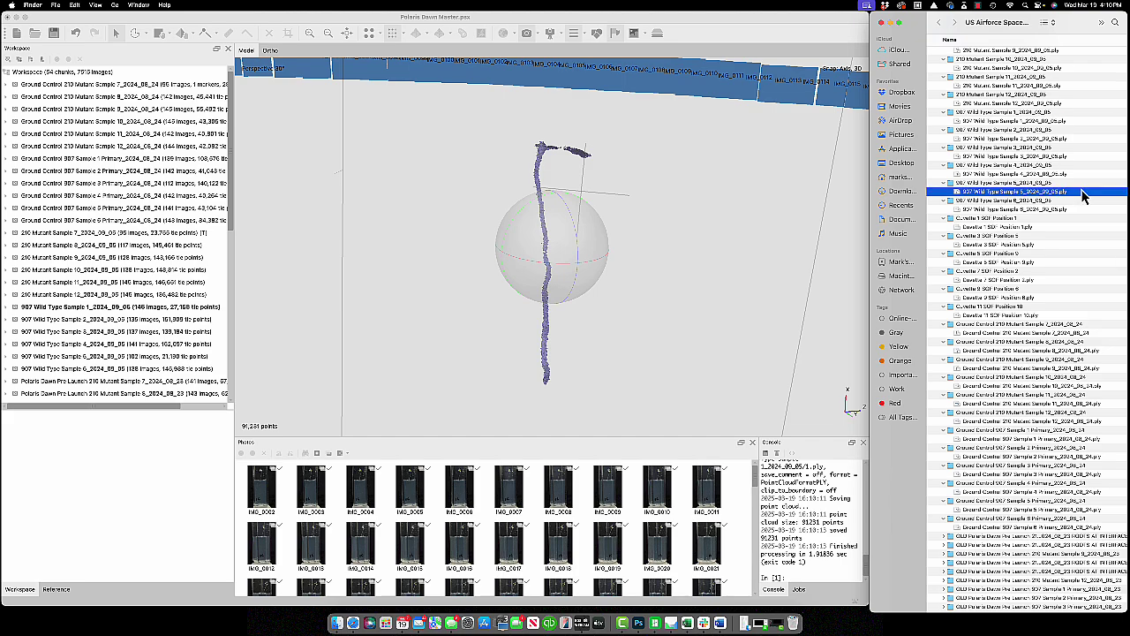
Look through the sample folders and their PLY files in the Point Clouds and Models folder
scroll(1059, 143, "up", 10)
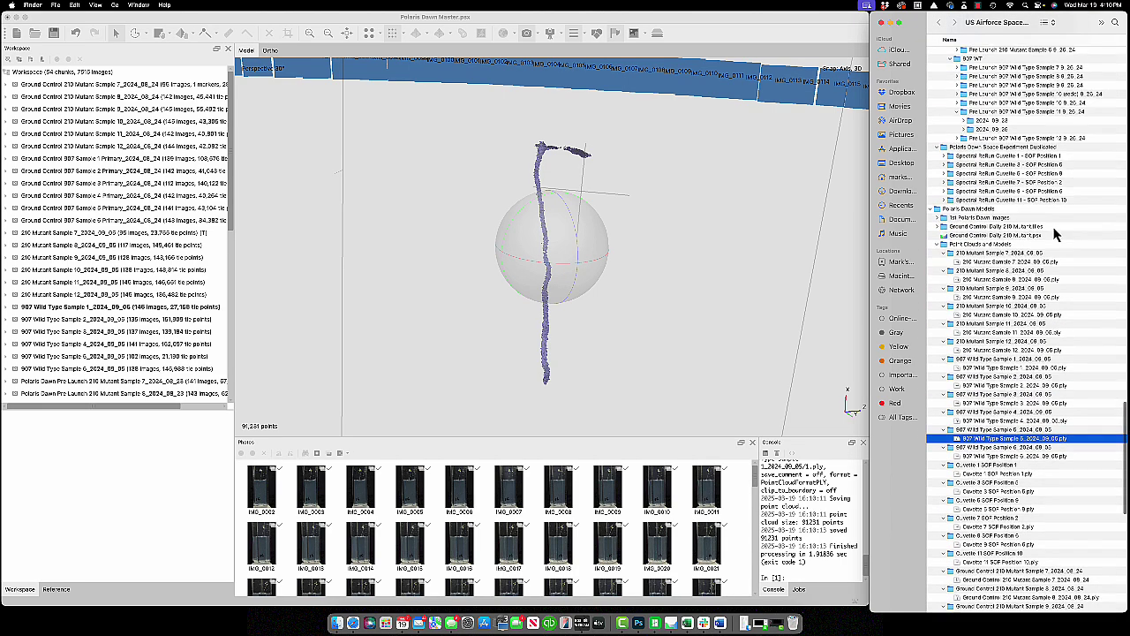
scroll(980, 239, "down", 5)
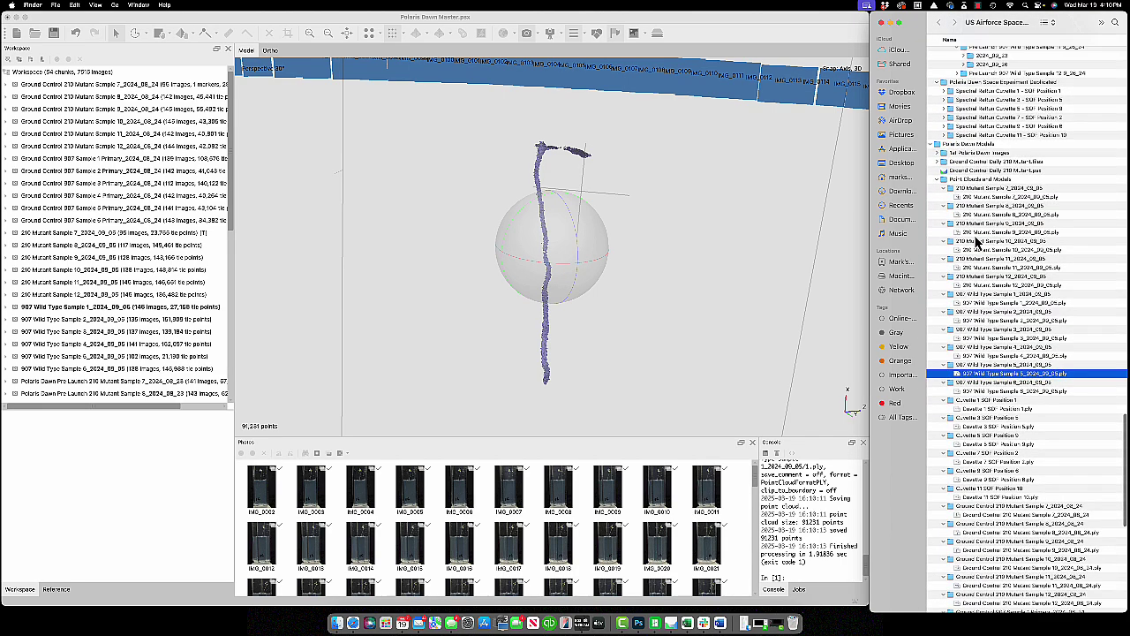
scroll(976, 233, "down", 2)
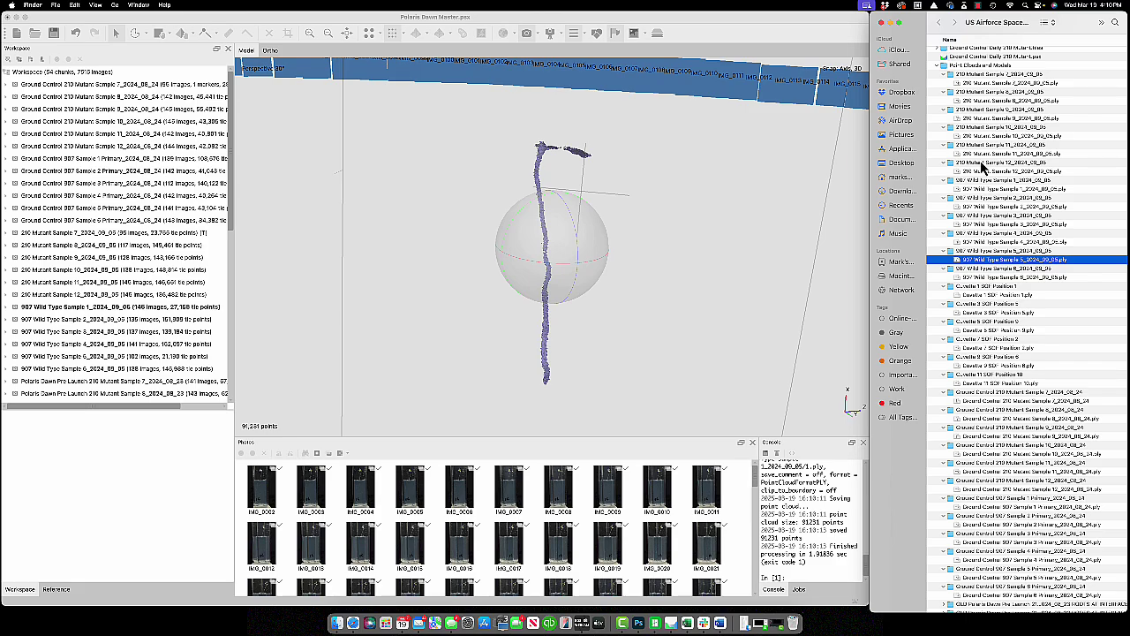
scroll(980, 234, "down", 10)
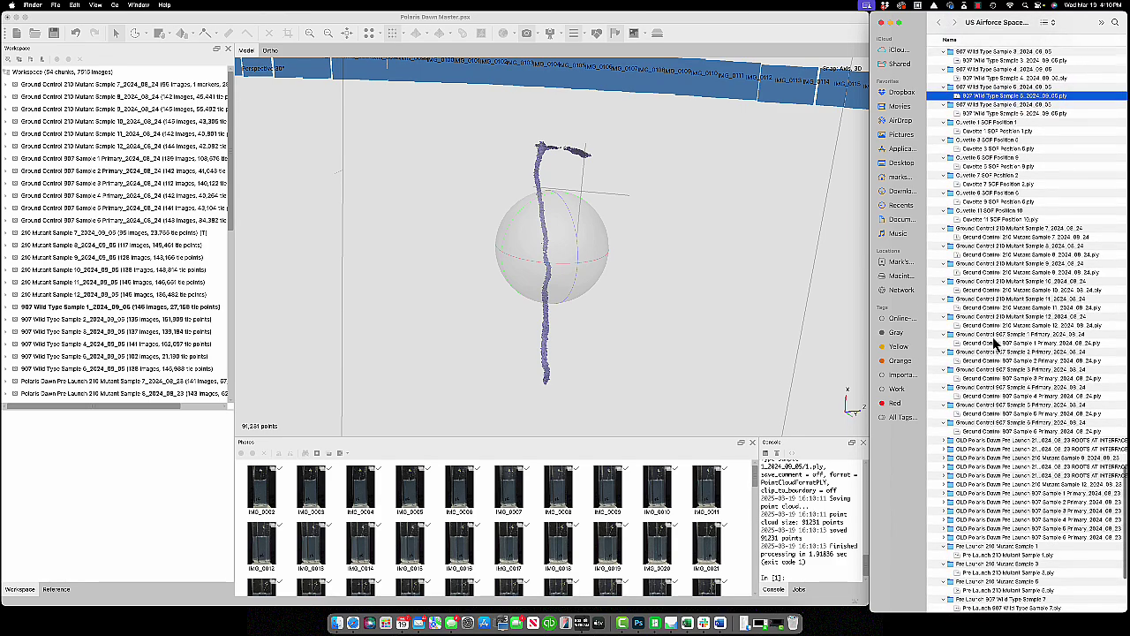
scroll(1007, 530, "down", 5)
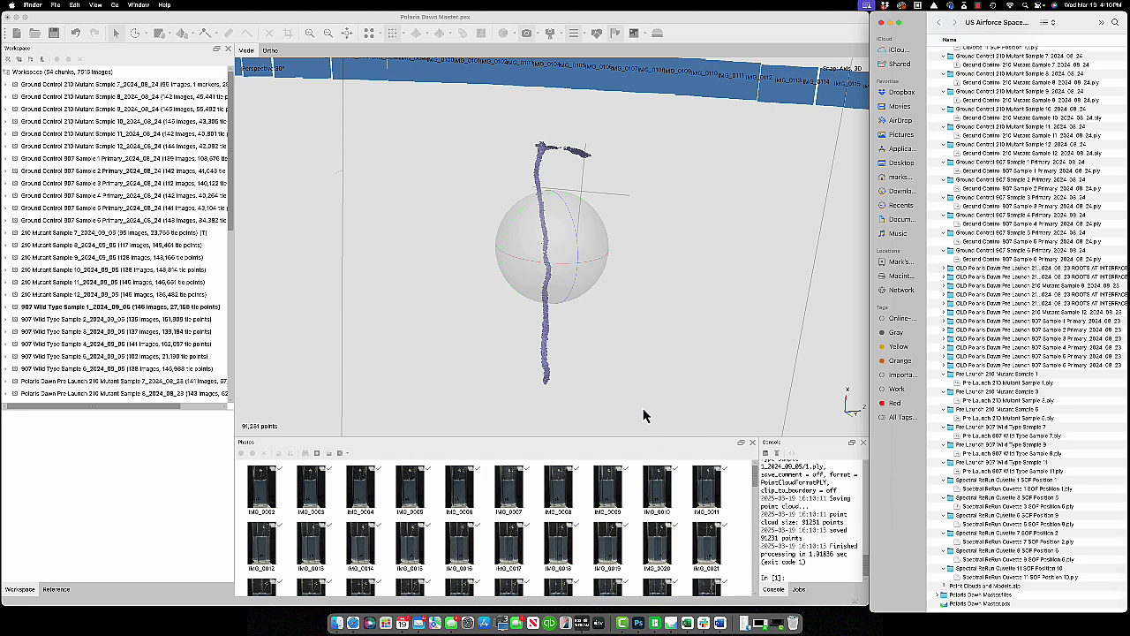
left_click_drag(601, 249, 444, 176)
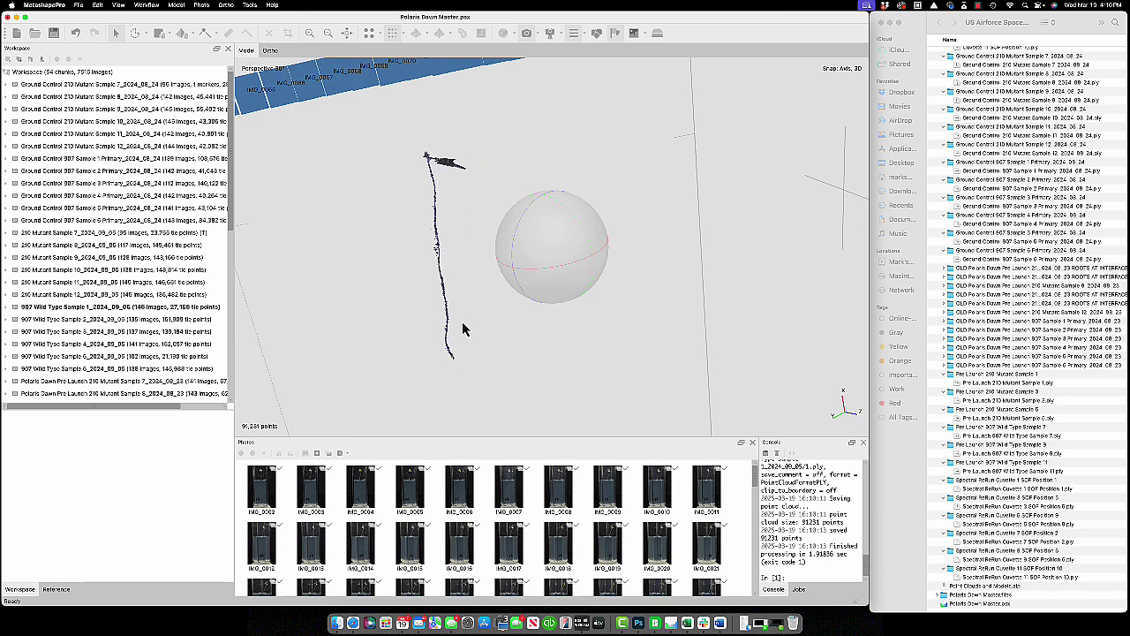
left_click_drag(467, 327, 558, 281)
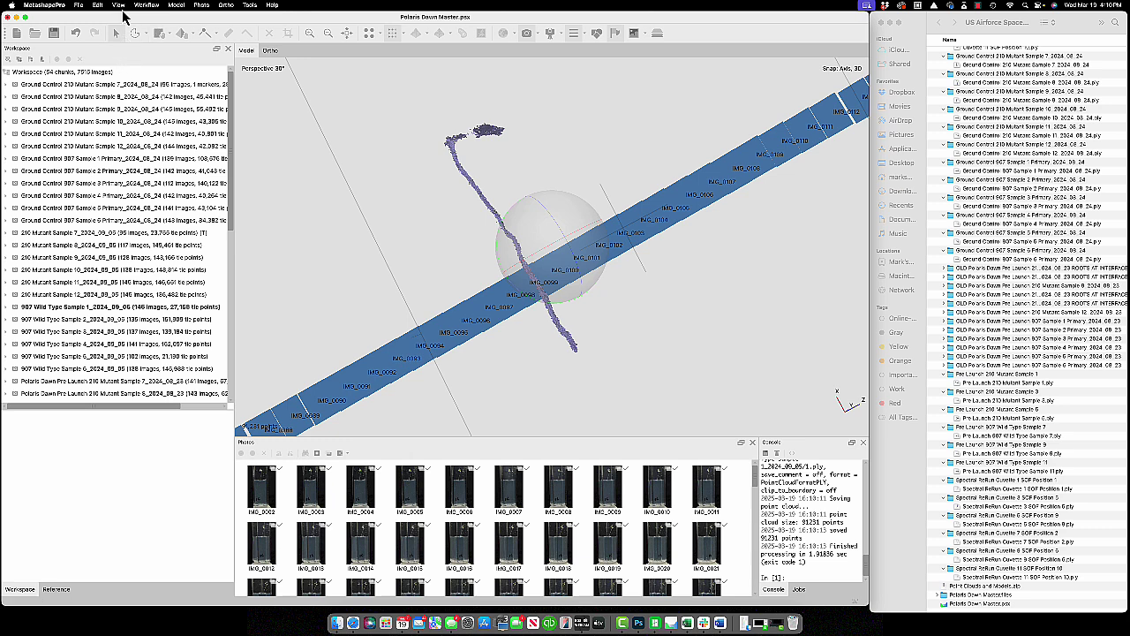
Start adding a Build Model job to the batch process for all chunks
left_click(137, 11)
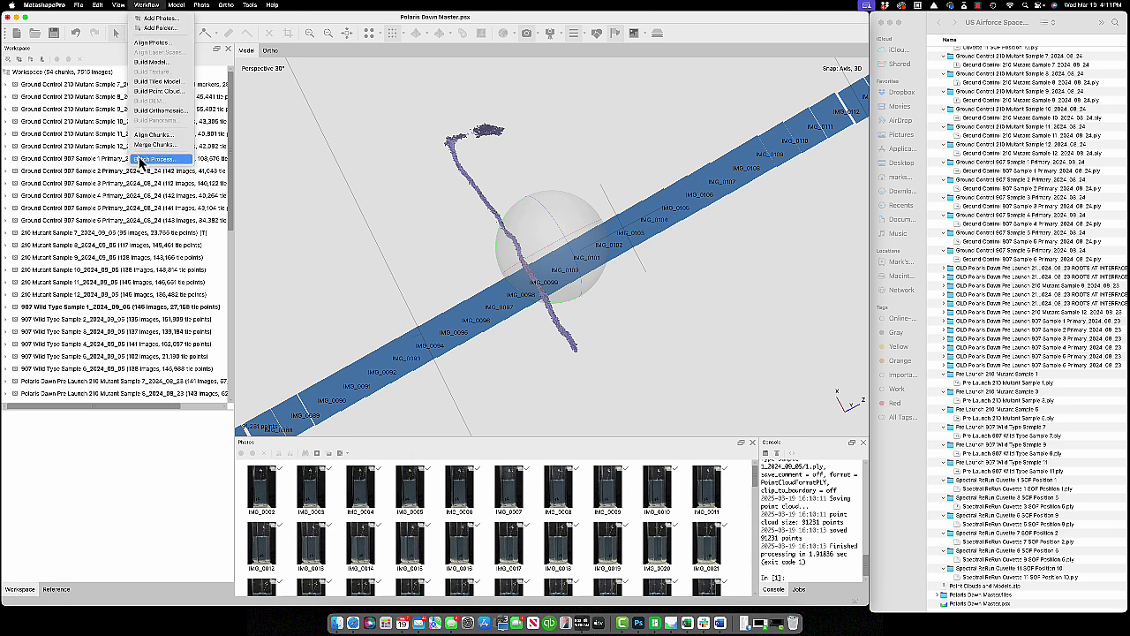
left_click(142, 163)
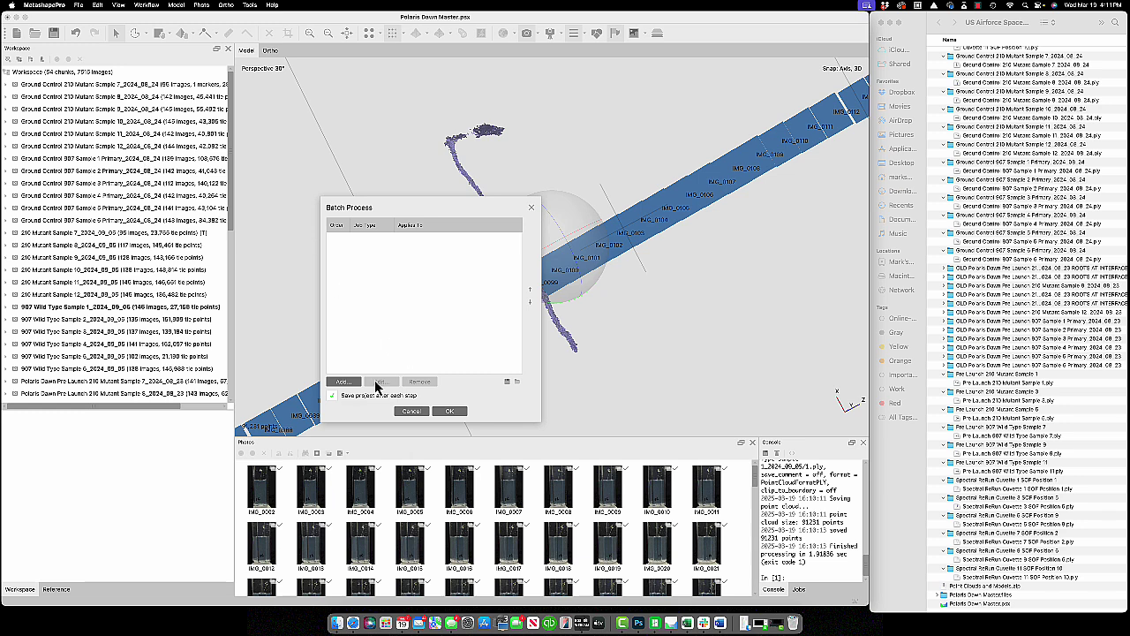
left_click(348, 384)
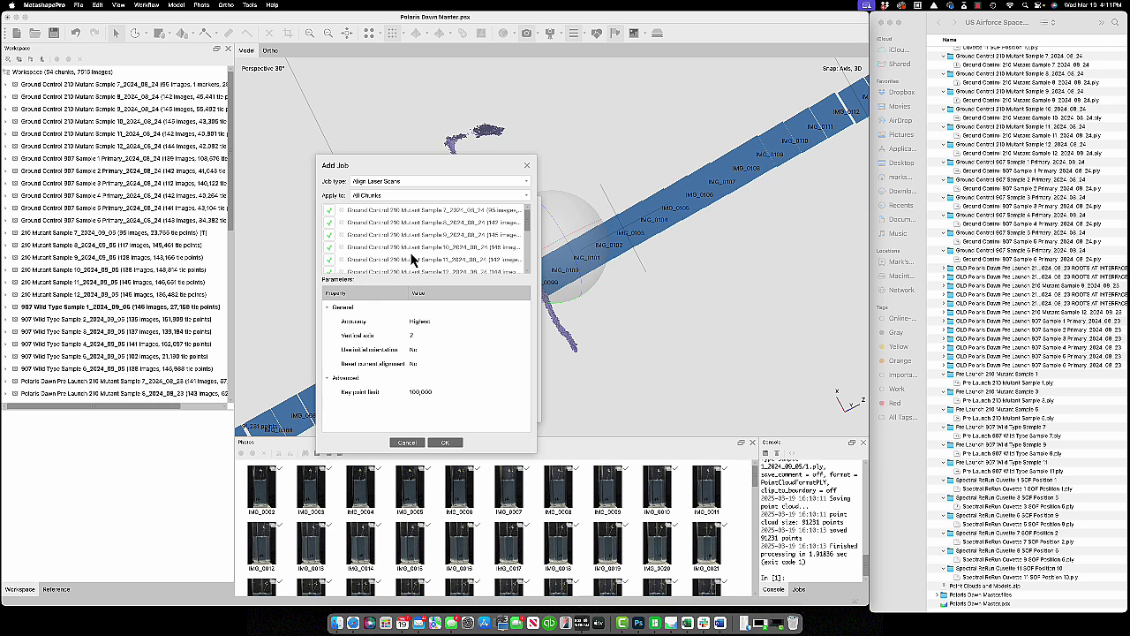
left_click(389, 182)
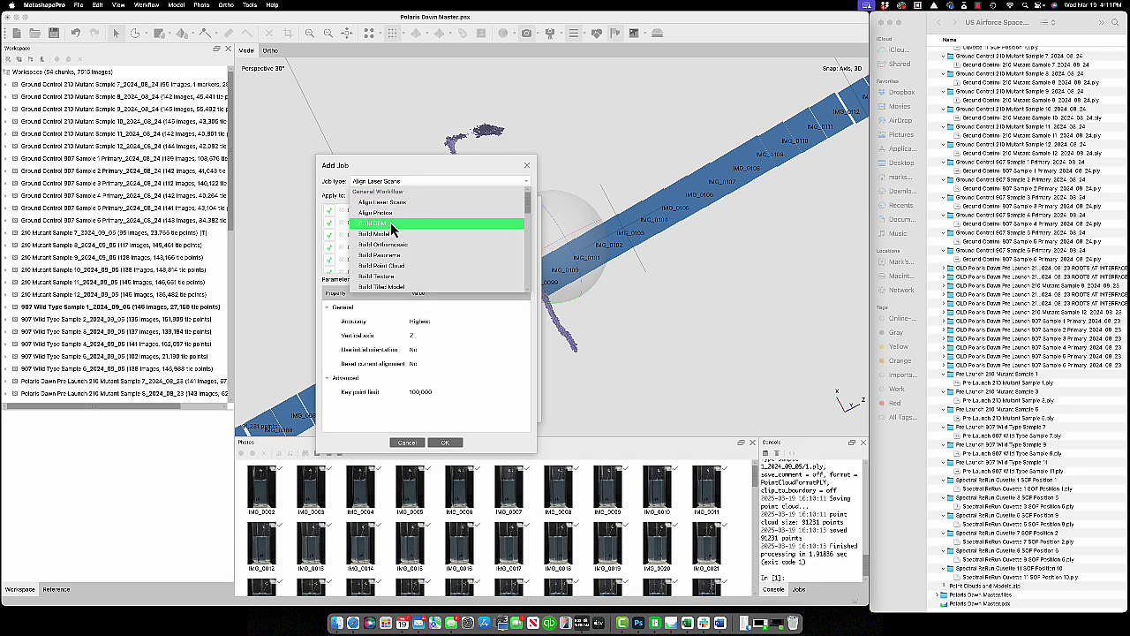
left_click(393, 235)
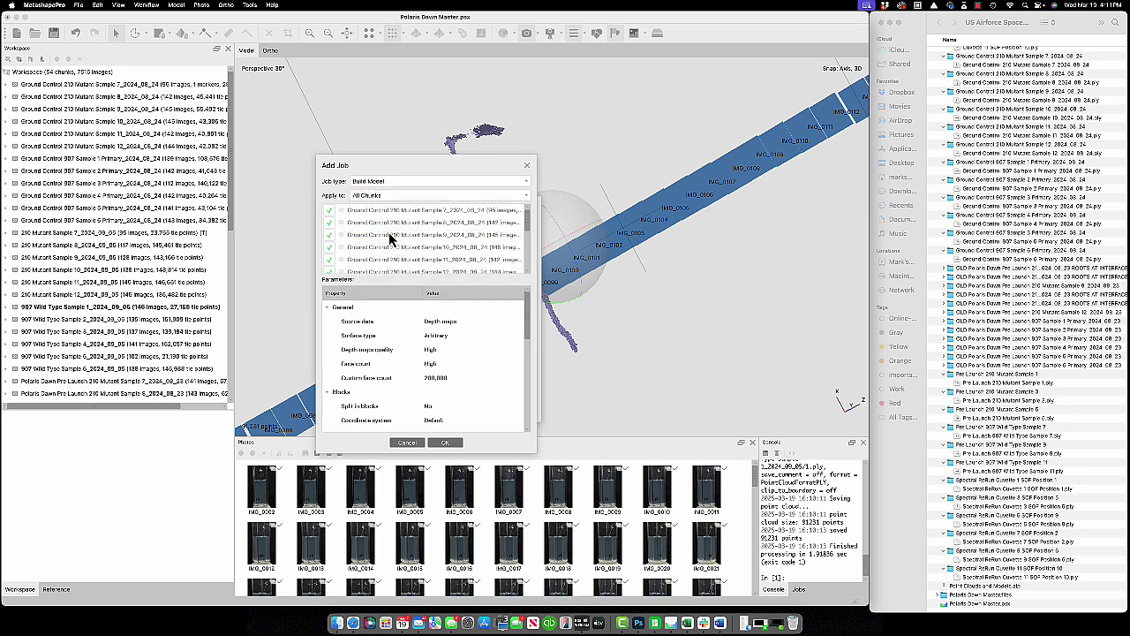
Set the Build Model job's source data to Point cloud, add it to the batch, and cancel the batch process
left_click(451, 323)
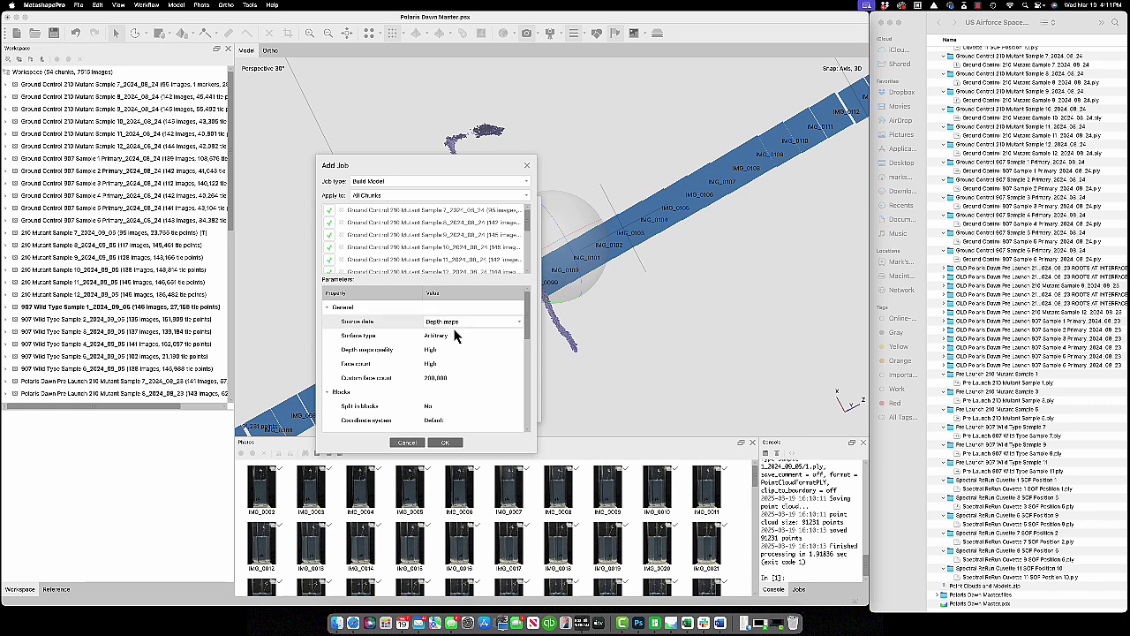
left_click(456, 323)
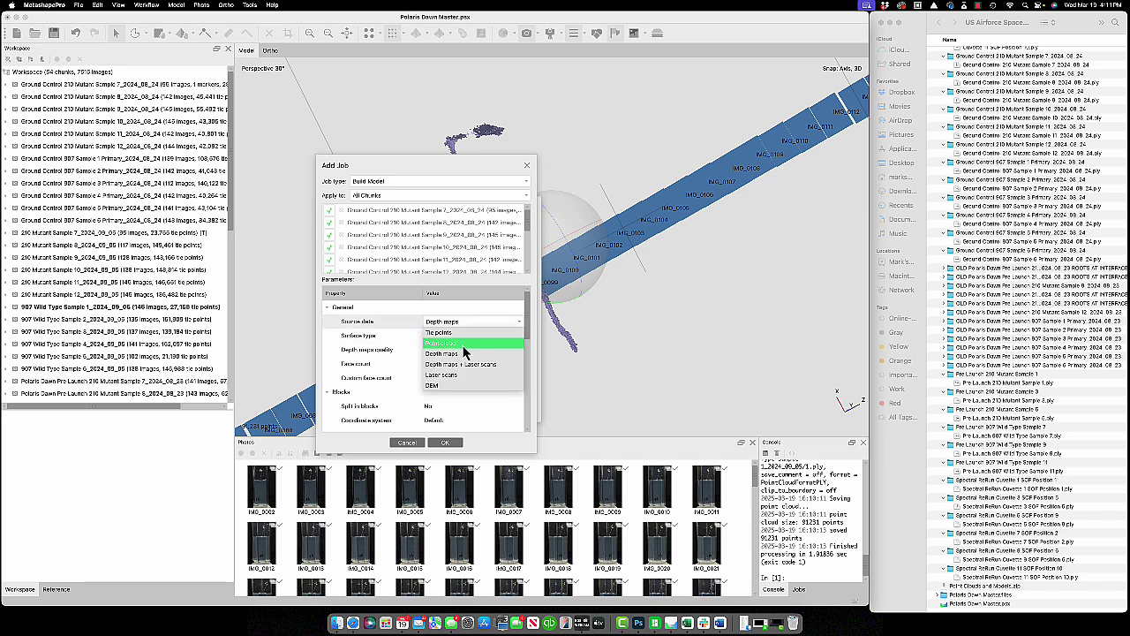
left_click(459, 343)
scroll(460, 346, "down", 5)
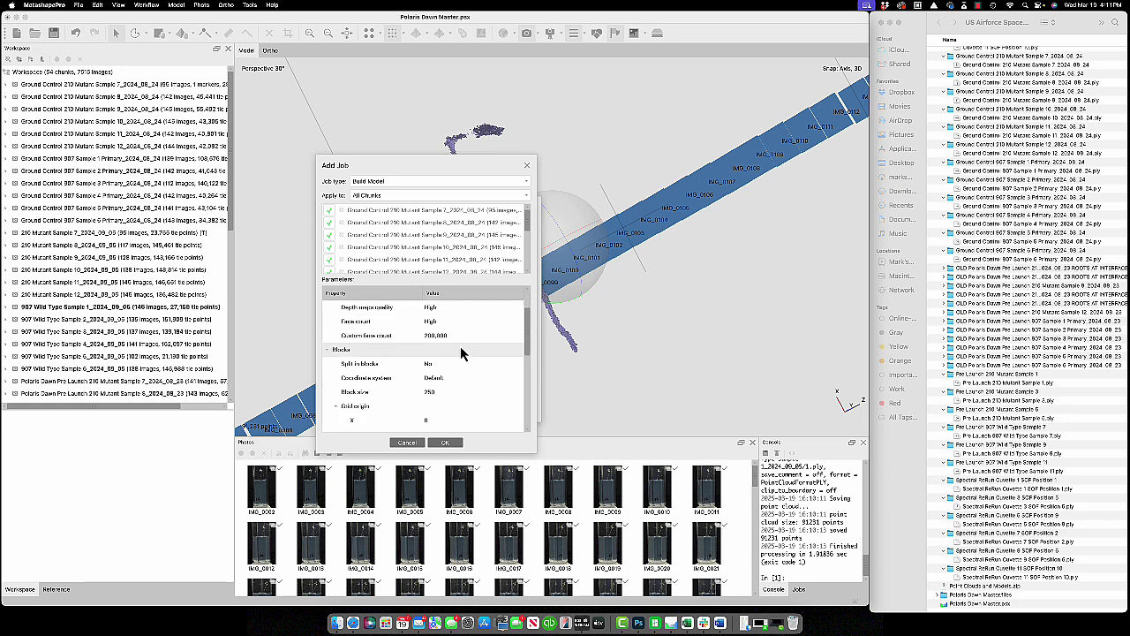
scroll(460, 346, "down", 5)
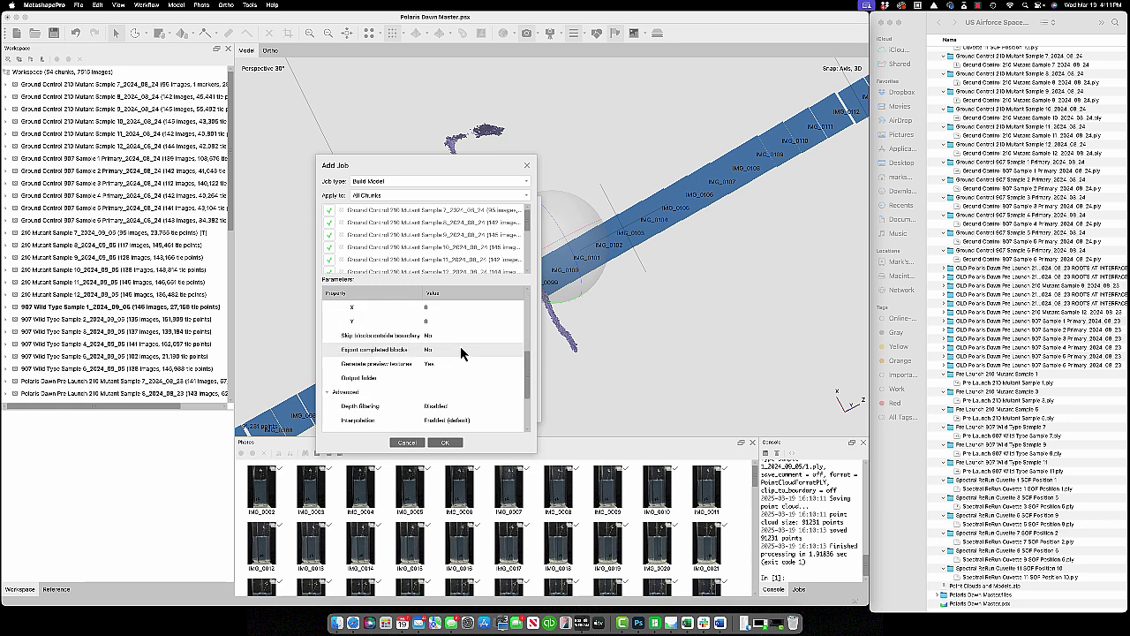
left_click(444, 442)
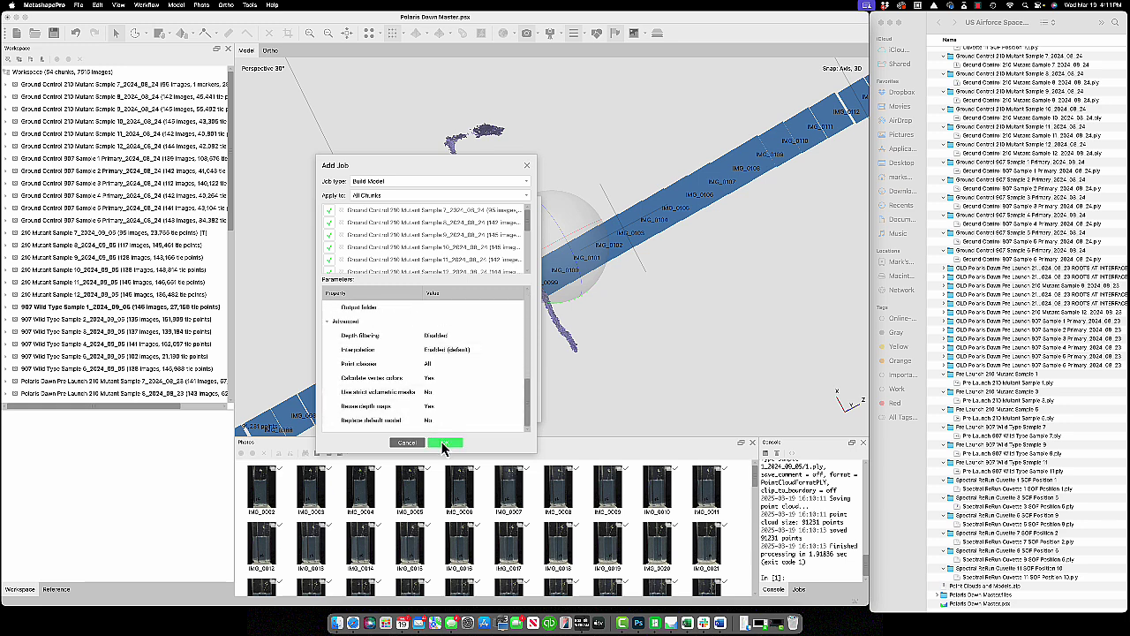
left_click(456, 412)
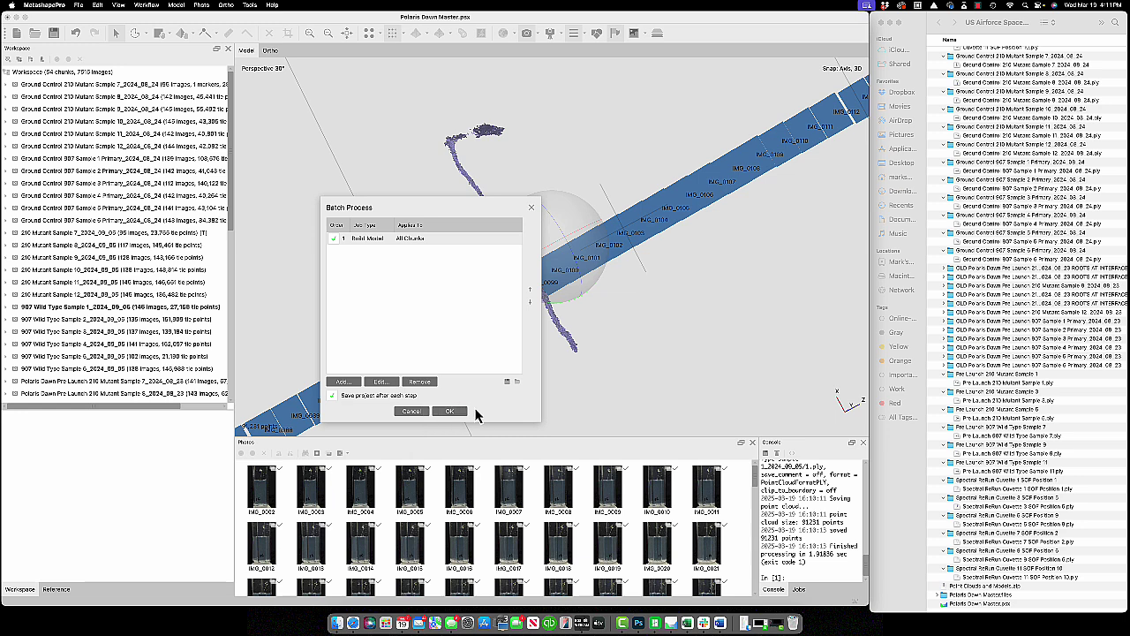
left_click(416, 409)
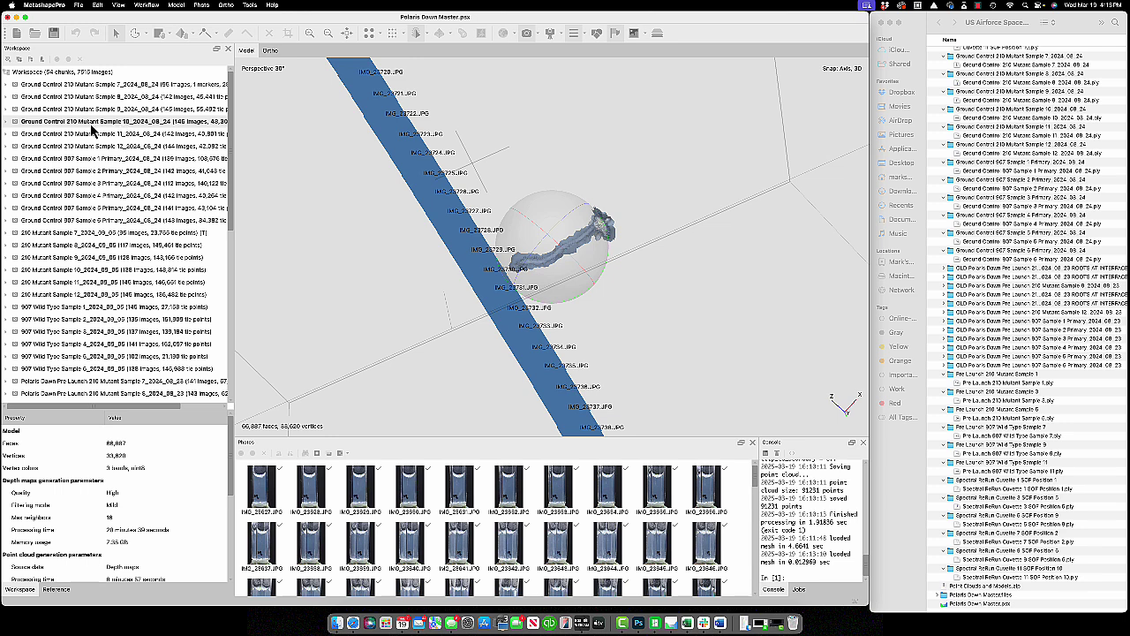
Free-form select the plant's faces in the Ground Control 210 Mutant Sample 10_2024_08_24 mesh and crop the model to that selection
left_click_drag(656, 233, 562, 206)
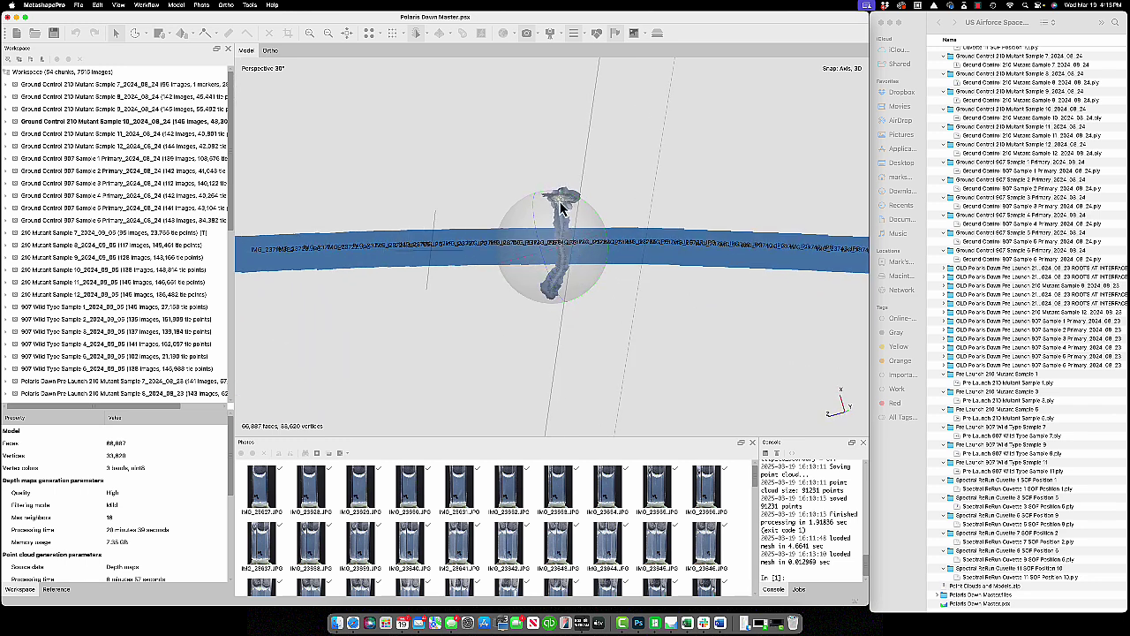
scroll(564, 250, "up", 5)
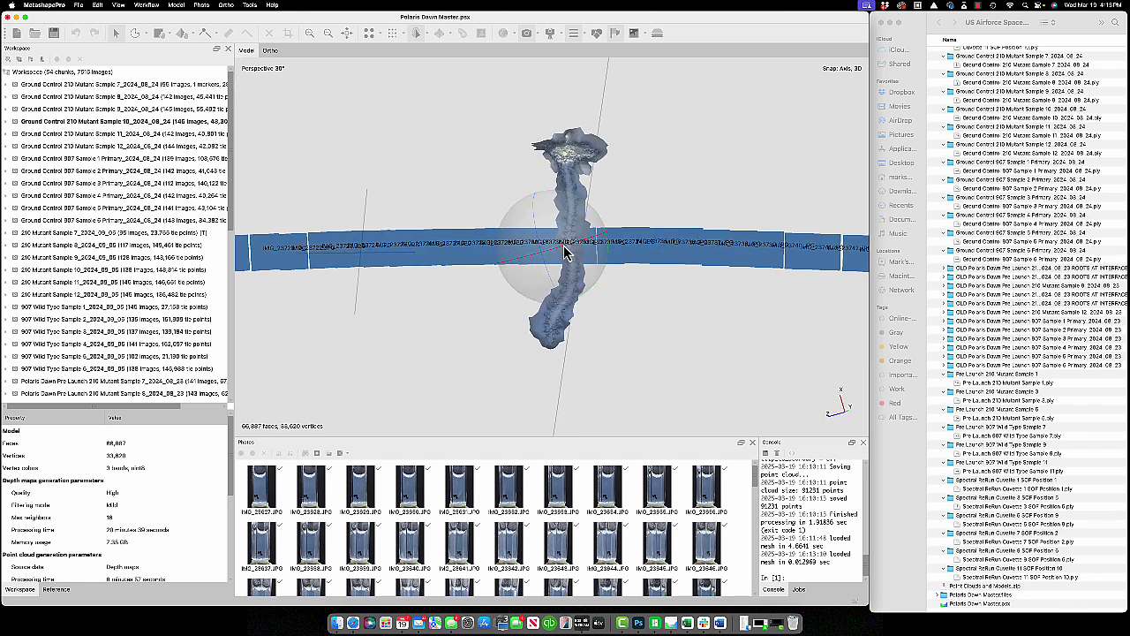
left_click_drag(566, 245, 533, 205)
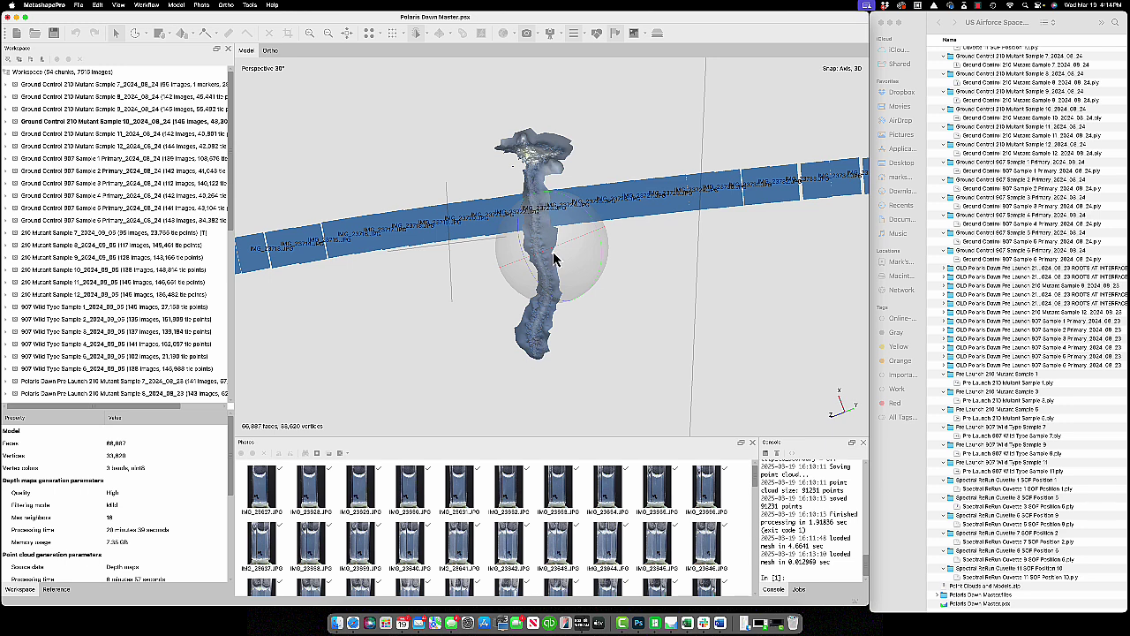
left_click_drag(554, 258, 535, 184)
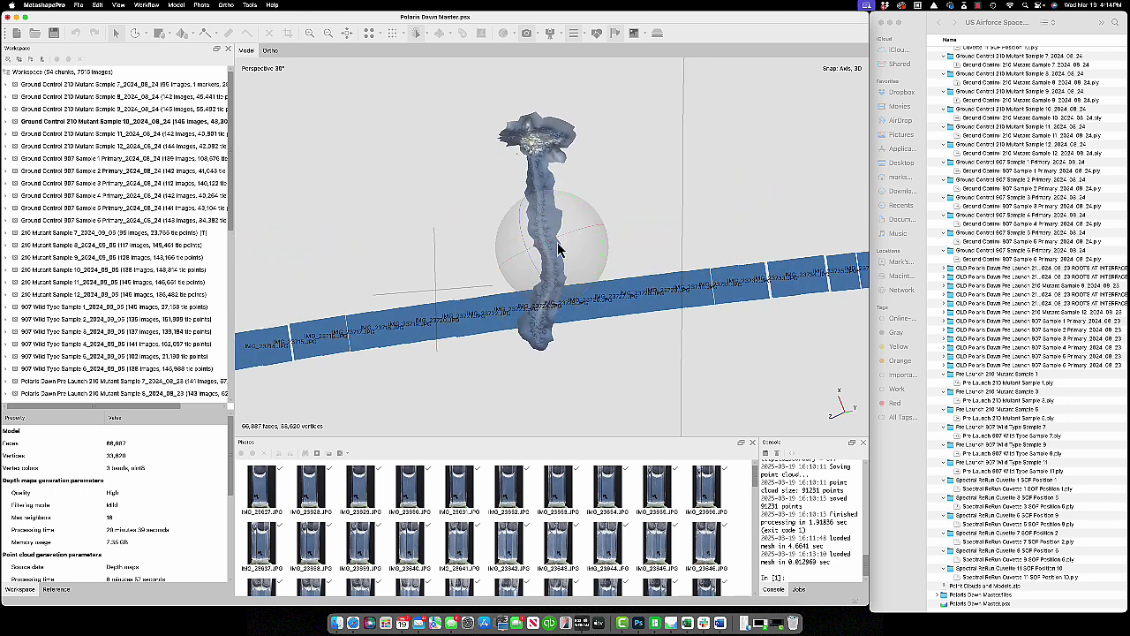
left_click_drag(575, 277, 547, 227)
left_click(134, 36)
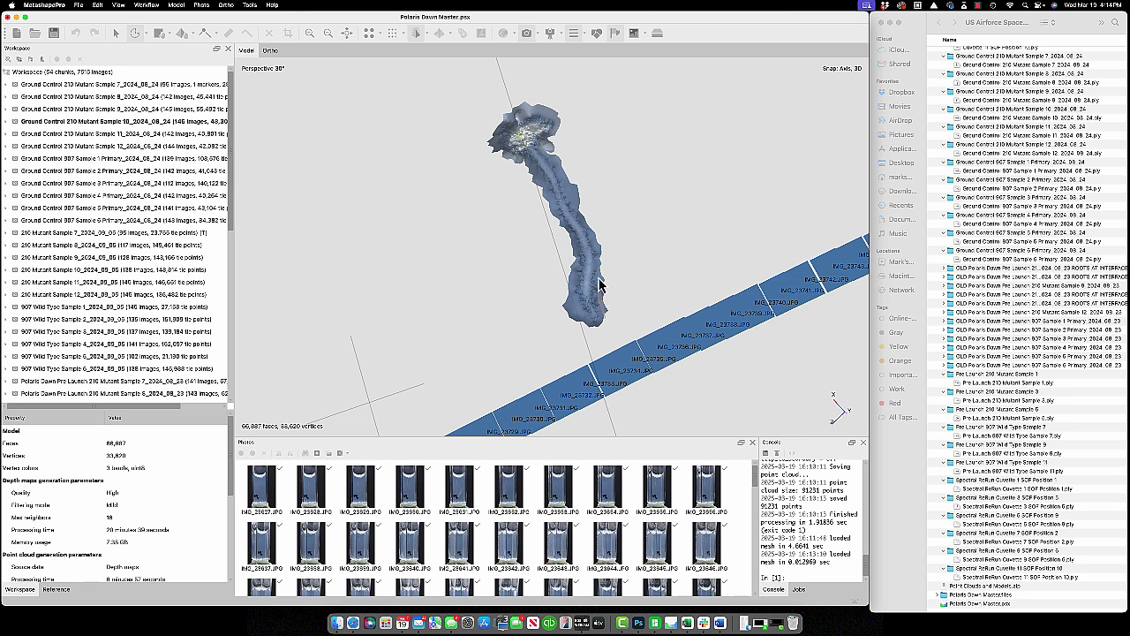
mouse_move(598, 283)
left_mouse_down()
mouse_move(542, 134)
mouse_move(516, 126)
left_mouse_up()
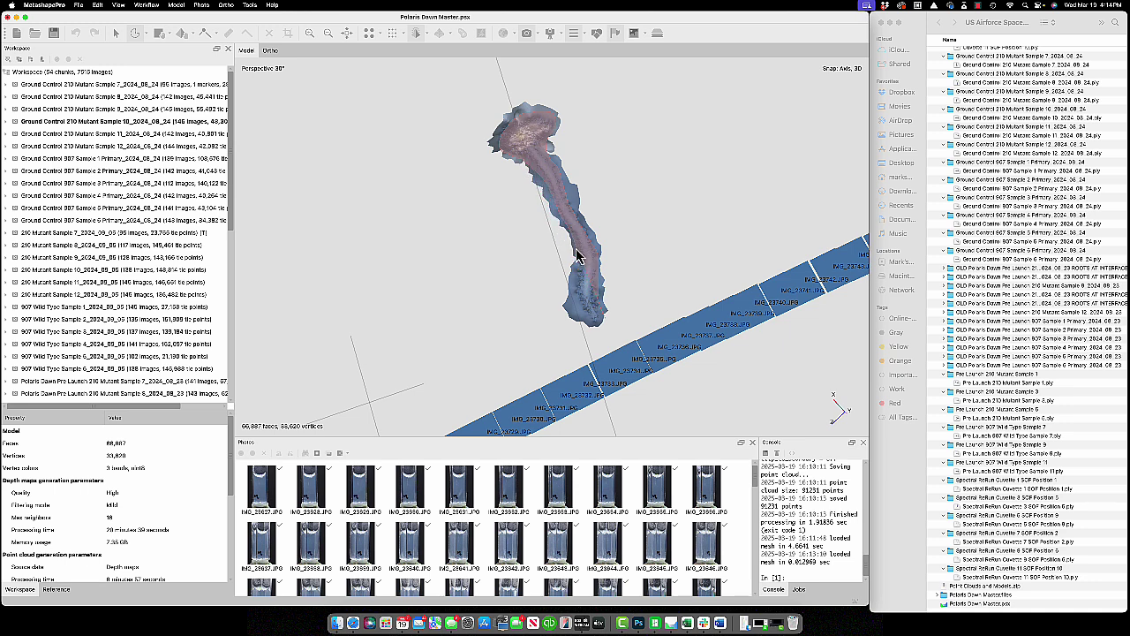
mouse_move(576, 249)
left_mouse_down()
mouse_move(580, 307)
mouse_move(595, 328)
left_mouse_up()
left_click(289, 35)
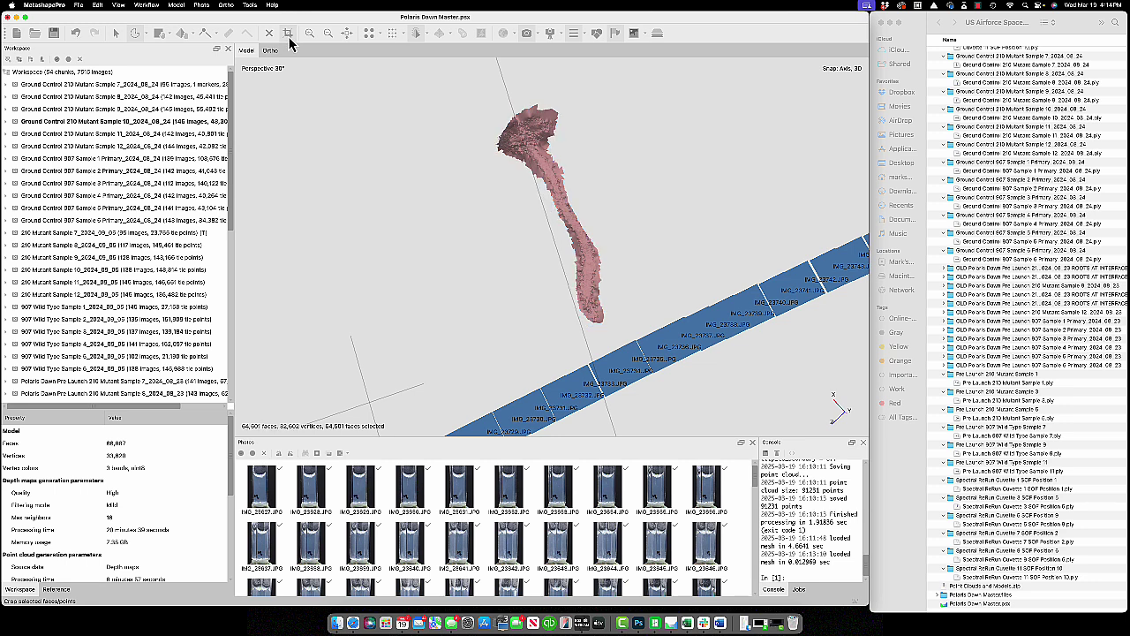
left_click(117, 34)
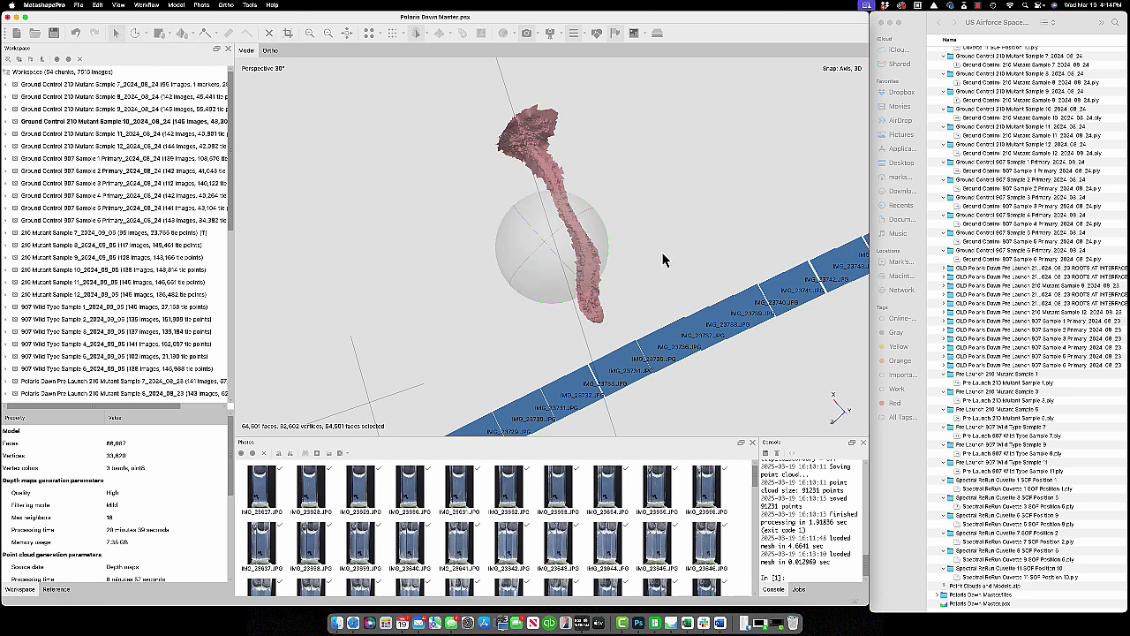
Outline the plant mesh again more tightly, excluding the jagged outer faces, and crop the model to the selected faces
scroll(662, 252, "up", 3)
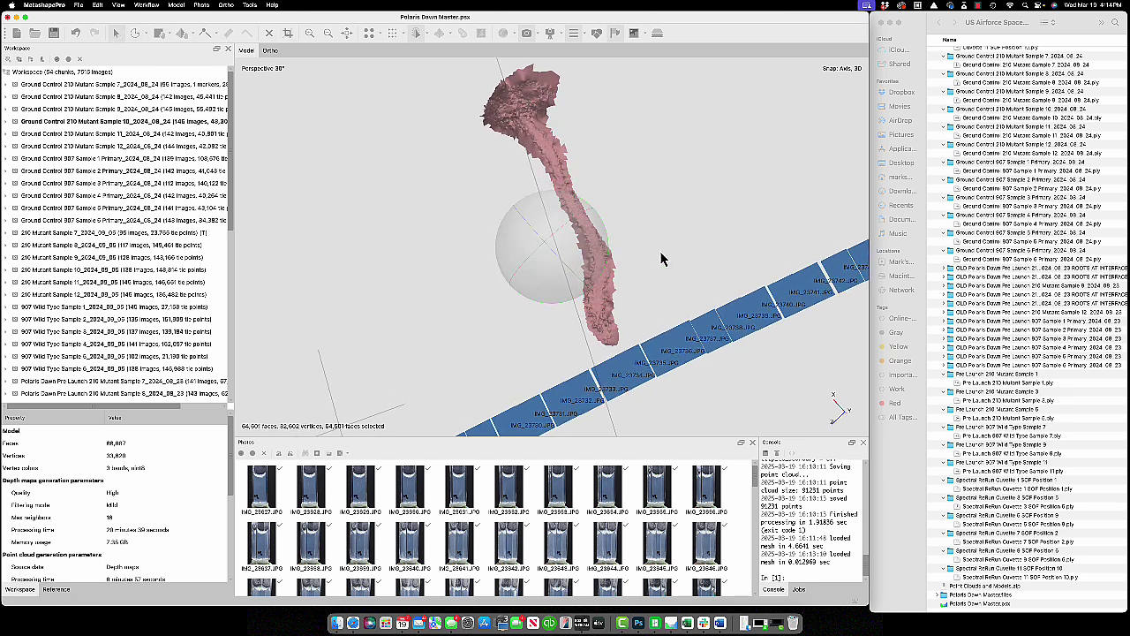
left_click(137, 35)
left_click(652, 181)
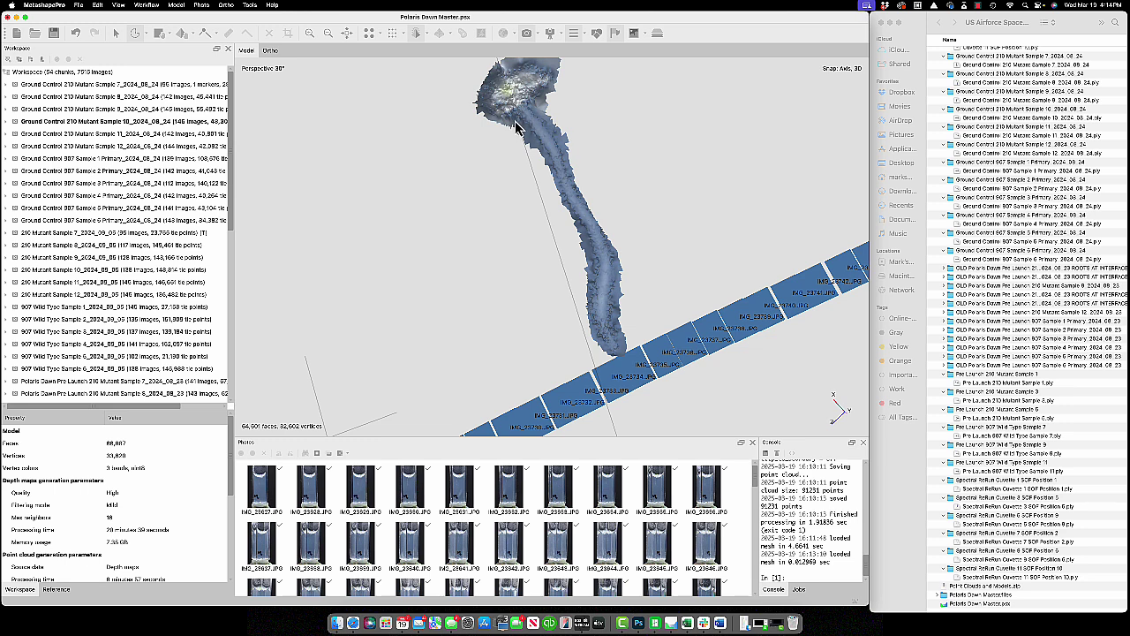
mouse_move(517, 128)
left_mouse_down()
mouse_move(593, 261)
mouse_move(602, 344)
mouse_move(621, 359)
mouse_move(616, 265)
mouse_move(542, 122)
mouse_move(543, 75)
mouse_move(500, 81)
mouse_move(493, 131)
left_mouse_up()
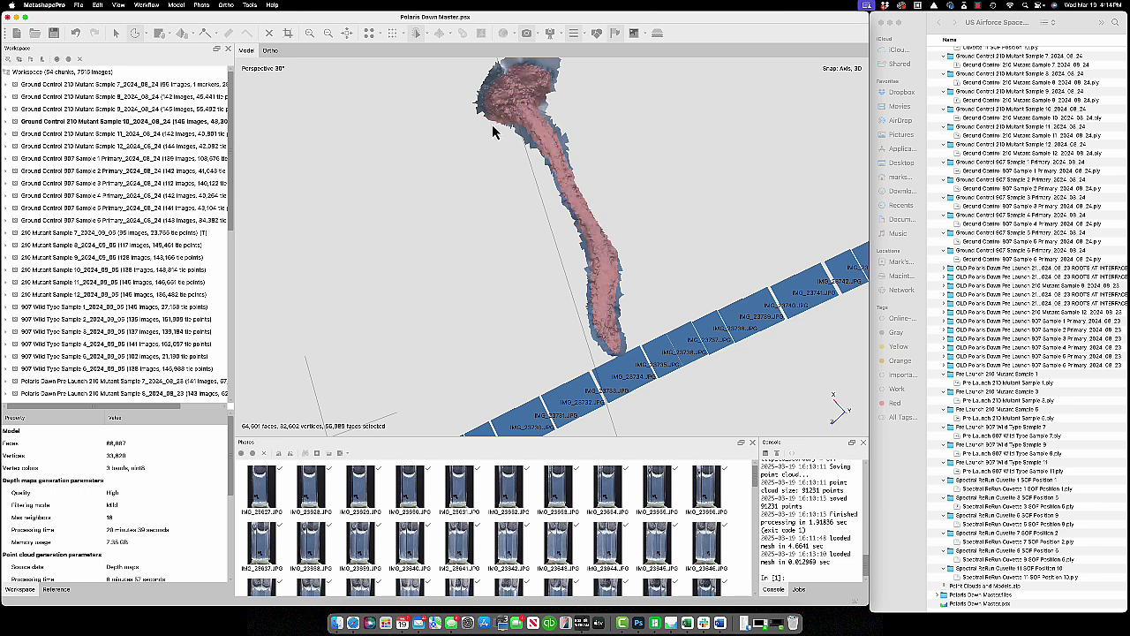
left_click(288, 32)
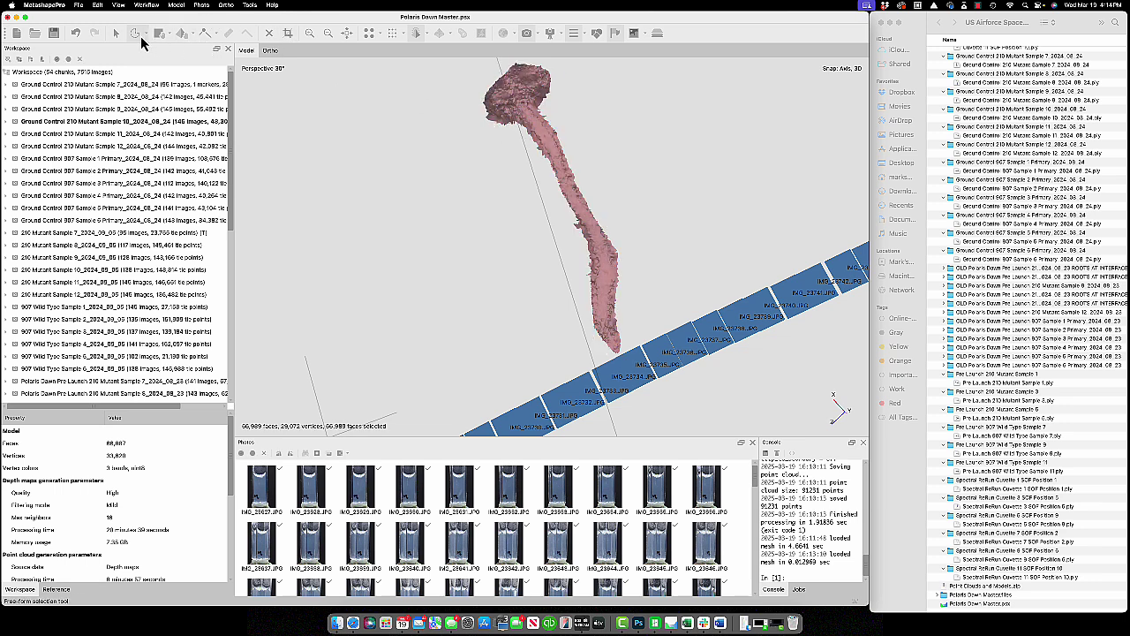
left_click(115, 33)
left_click_drag(636, 176, 364, 104)
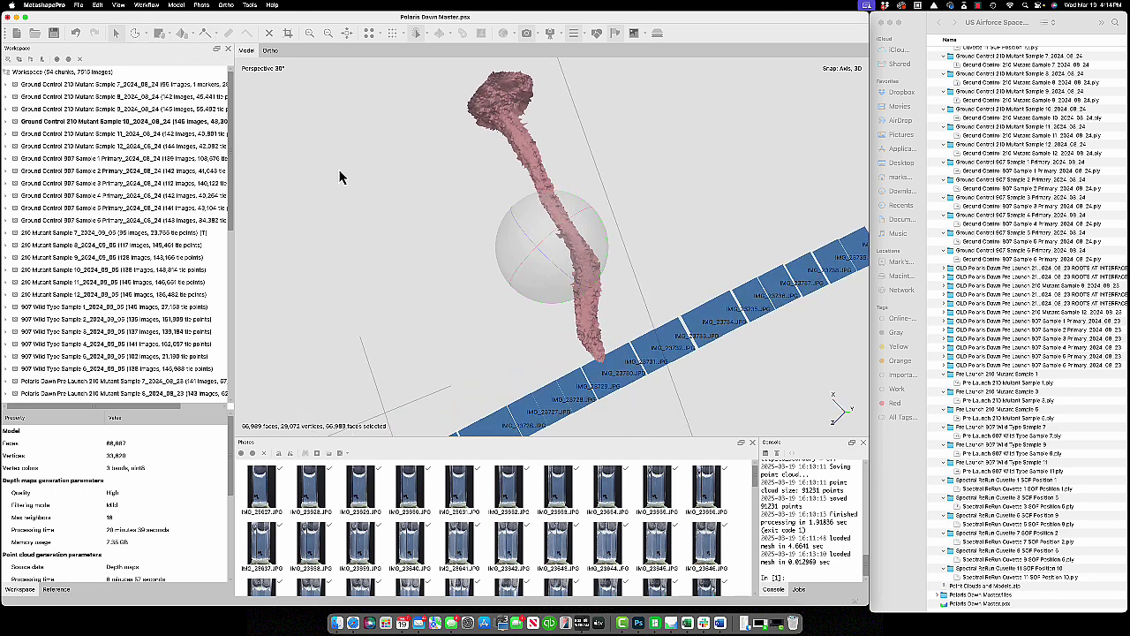
left_click_drag(424, 178, 496, 183)
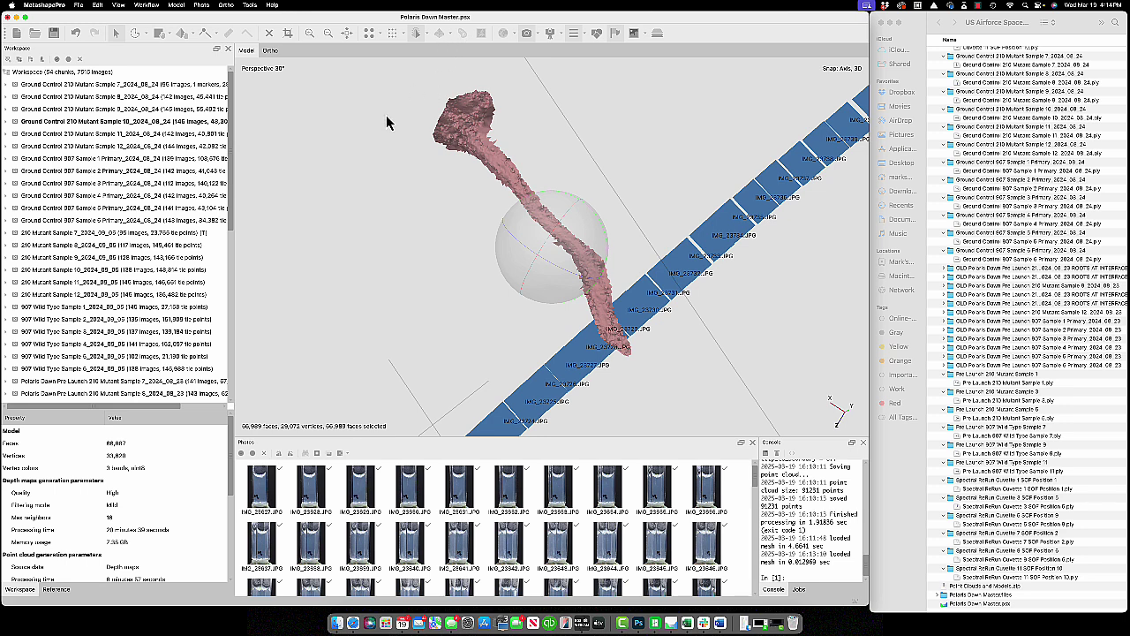
left_click_drag(387, 122, 559, 201)
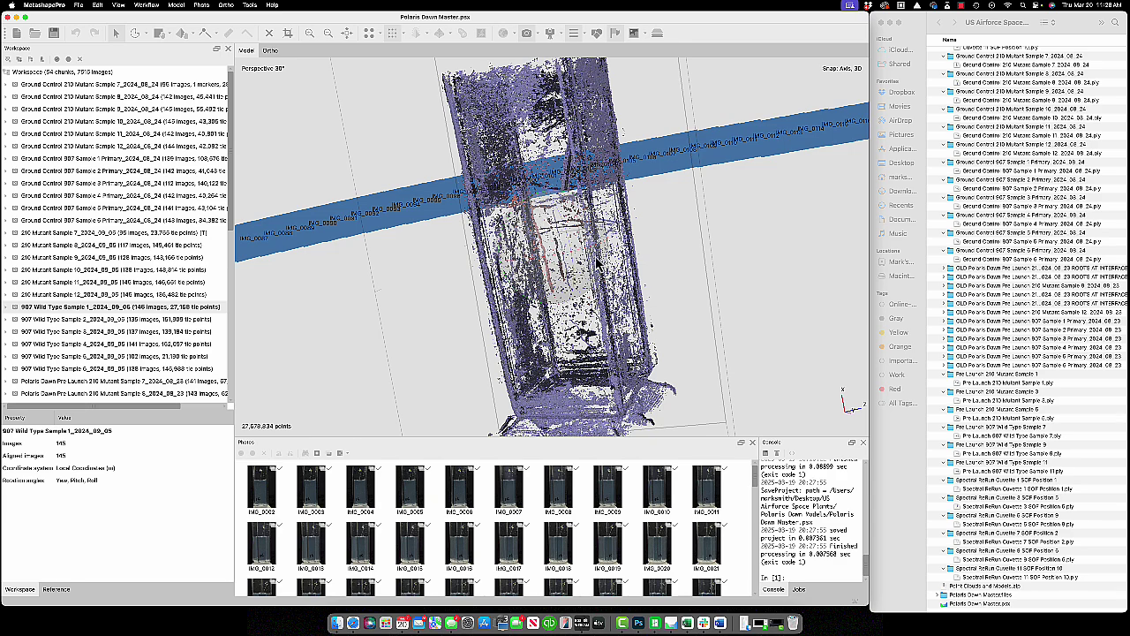
Examine the 907 Wild Type Sample 1_2024_09_05 point cloud from several angles, focusing on the plant inside its container
left_click_drag(580, 259, 538, 217)
mouse_move(550, 225)
left_mouse_down()
mouse_move(552, 271)
mouse_move(590, 279)
mouse_move(544, 258)
mouse_move(564, 222)
left_mouse_up()
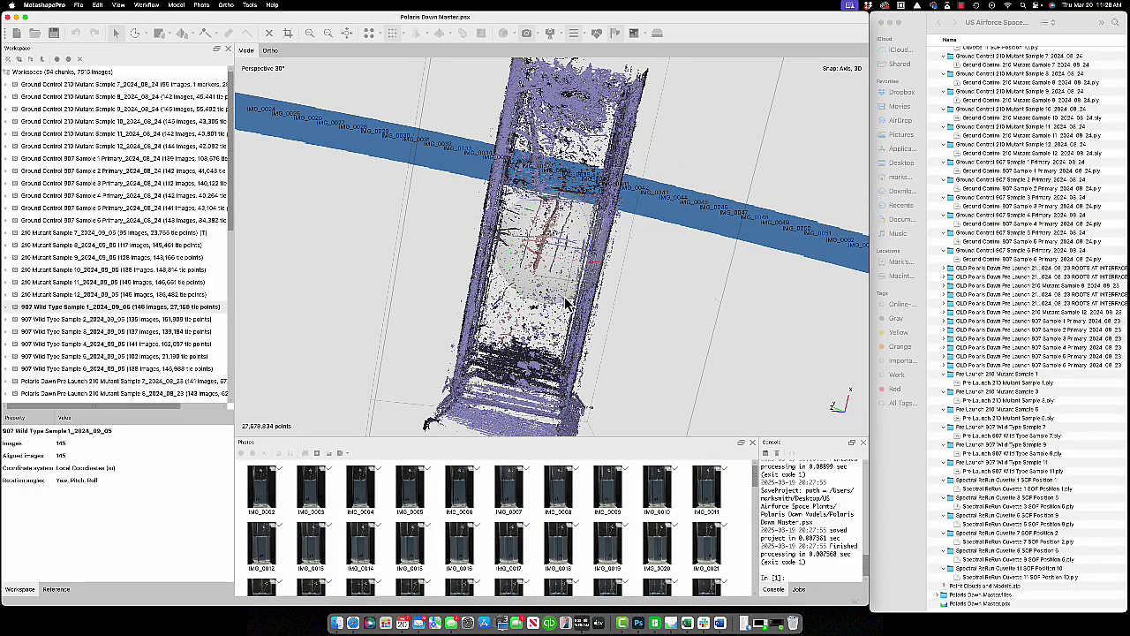
left_click_drag(628, 280, 567, 249)
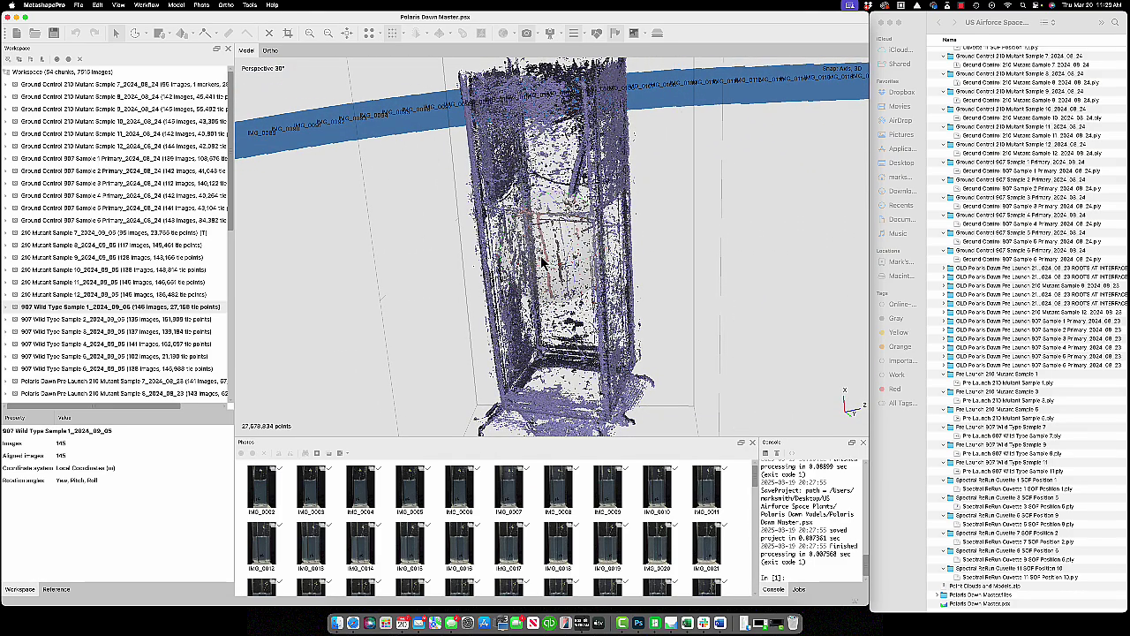
left_click_drag(571, 303, 563, 281)
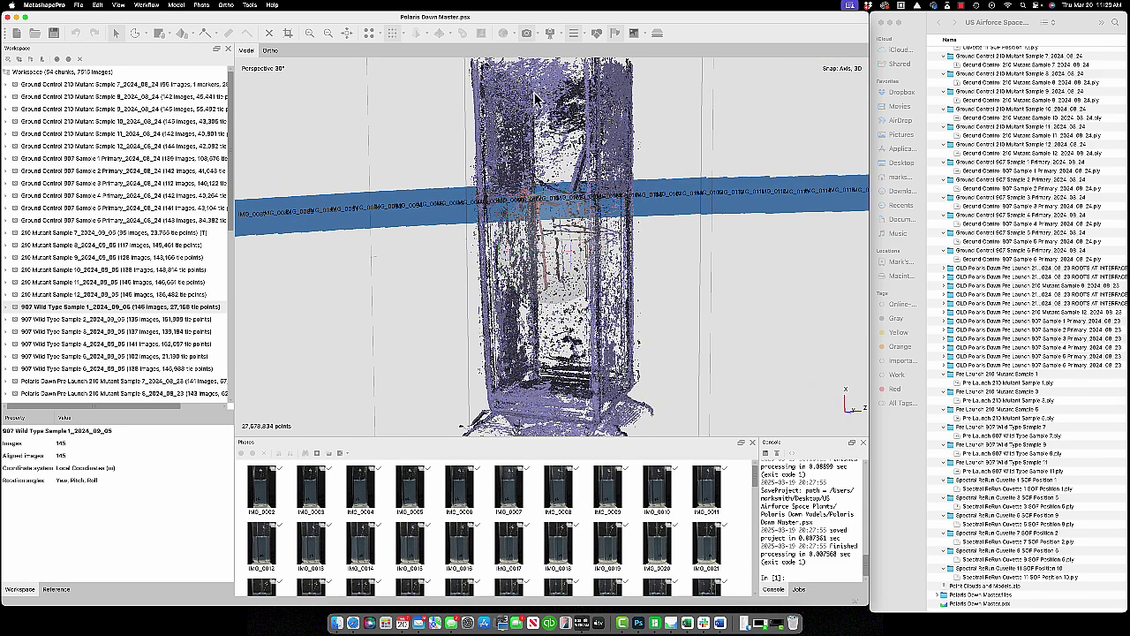
left_click_drag(569, 267, 575, 261)
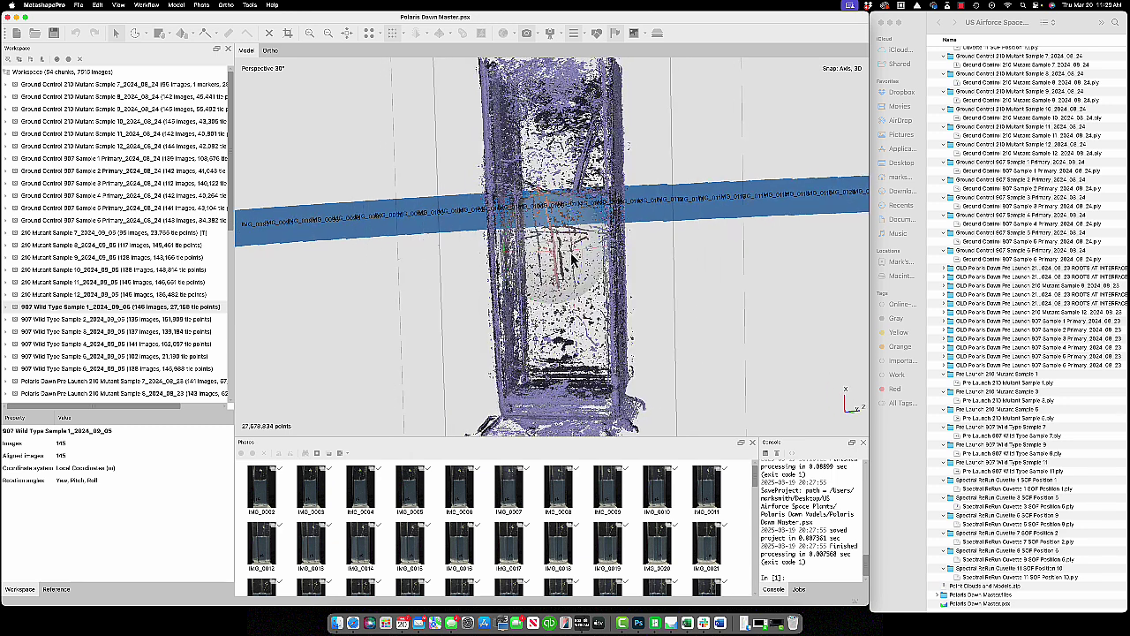